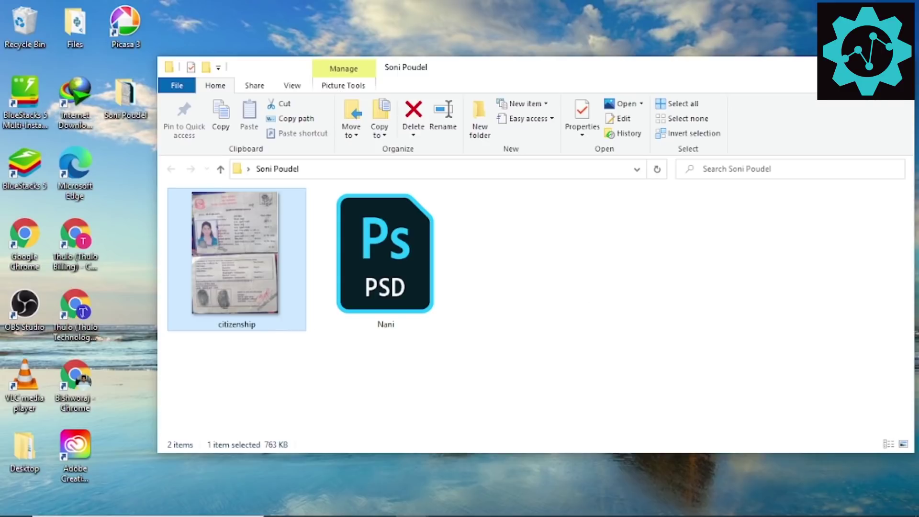
Step: Close the folder window and launch Chrome maximised in the user's own profile
left_click(902, 66)
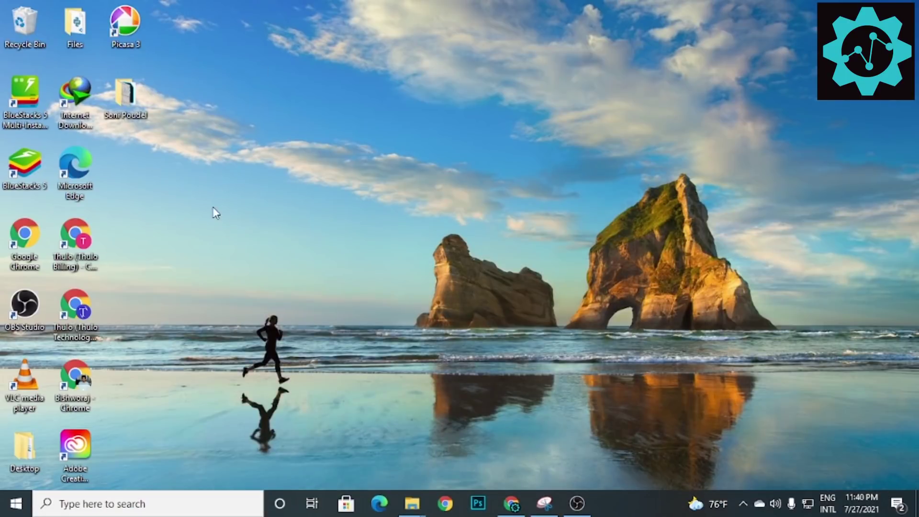
left_click(445, 502)
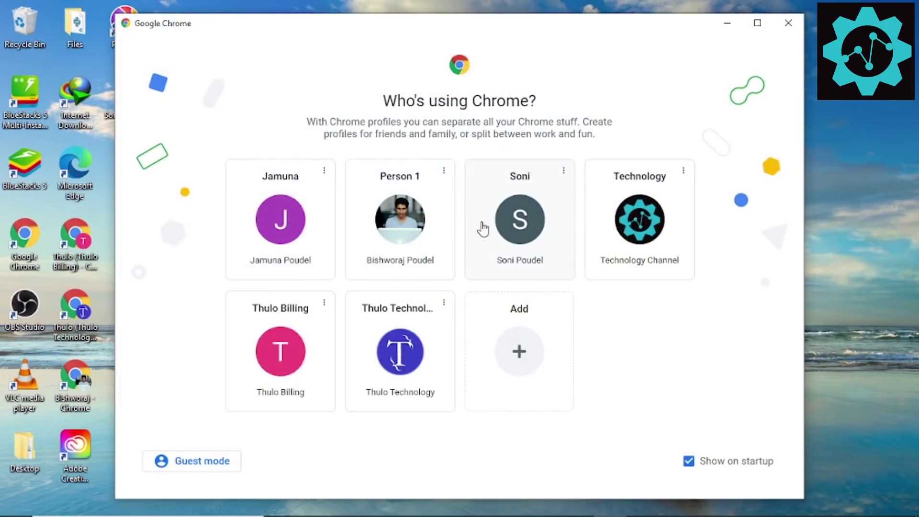
left_click(498, 225)
left_click(714, 322)
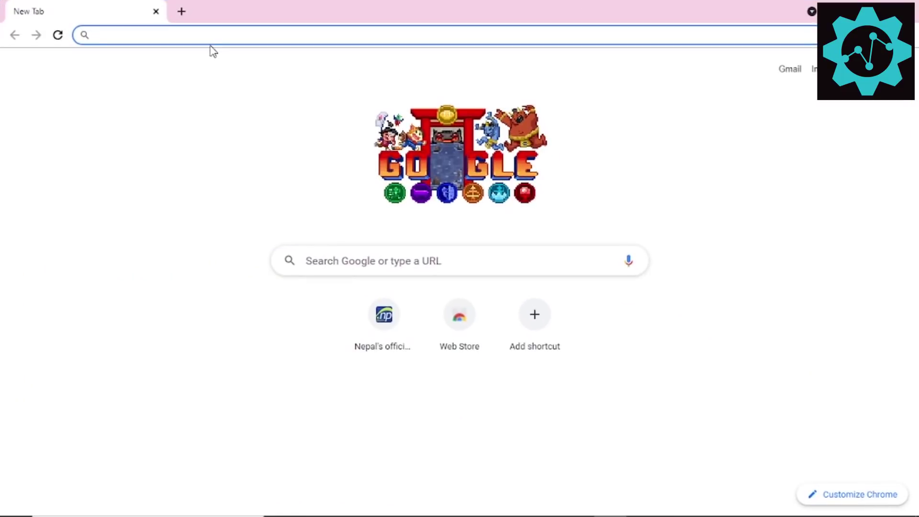
Step: Load register.com.np from the address bar suggestion
left_click(211, 37)
type("re")
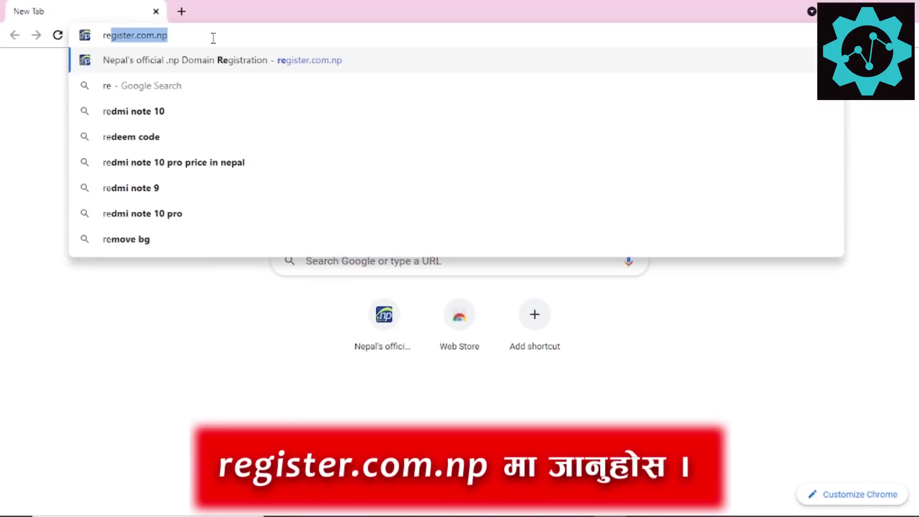
key("Right")
key("Return")
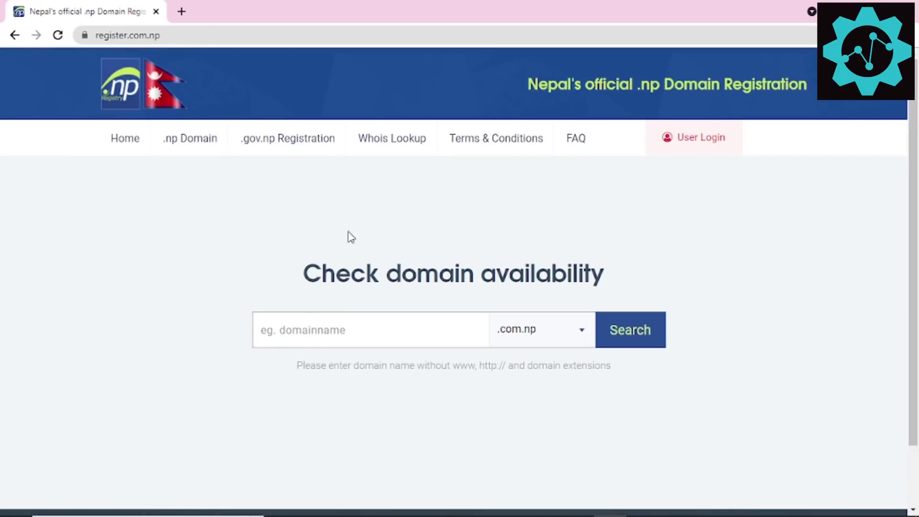
double_click(344, 6)
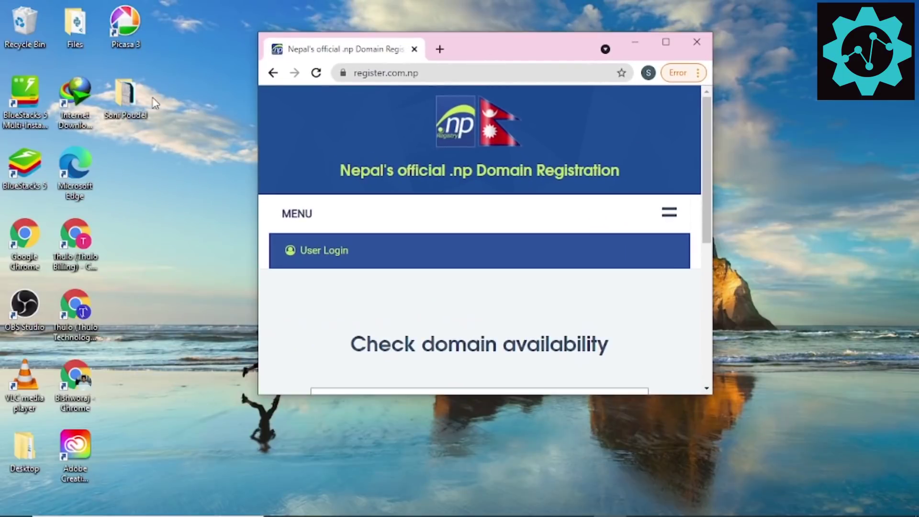
double_click(125, 98)
scroll(245, 262, "up", 1, "ctrl")
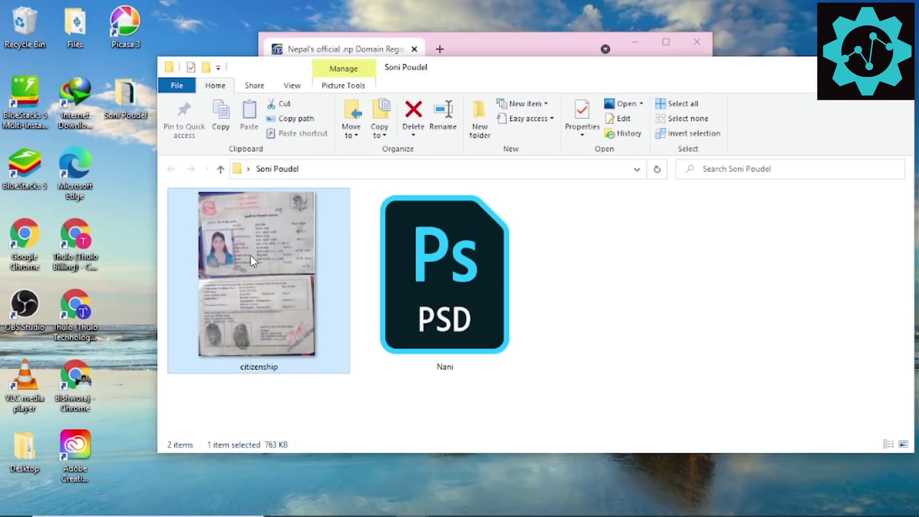
double_click(265, 281)
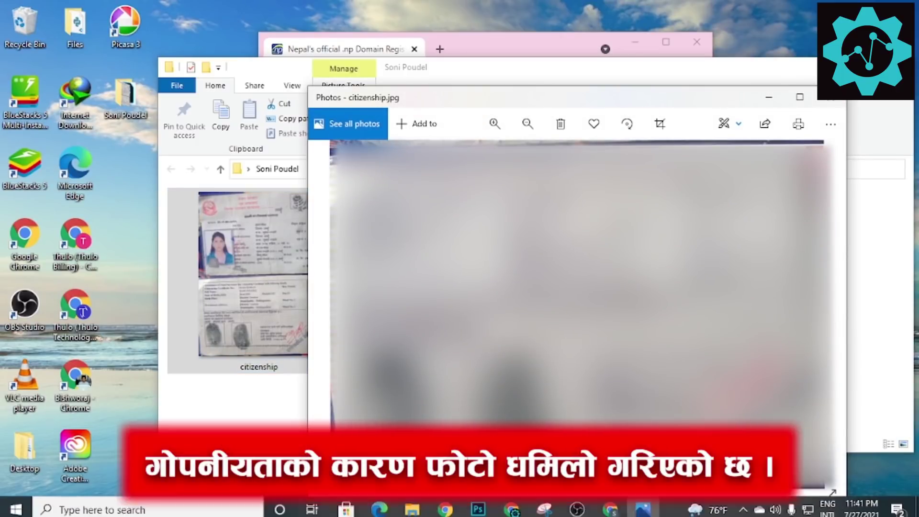
left_click(610, 504)
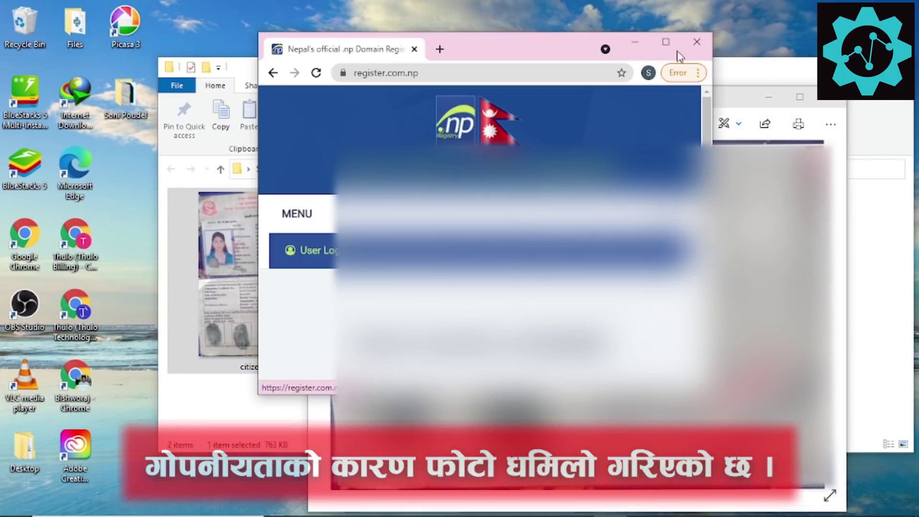
left_click(666, 41)
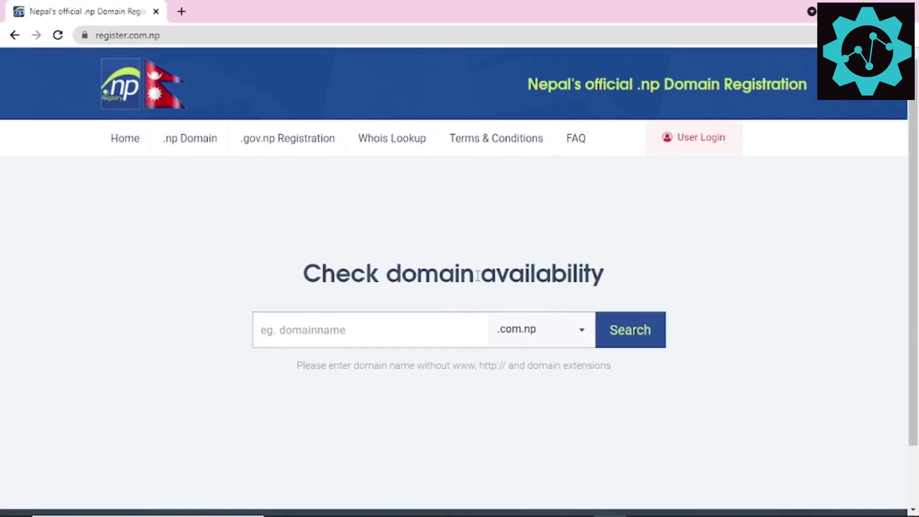
left_click(421, 330)
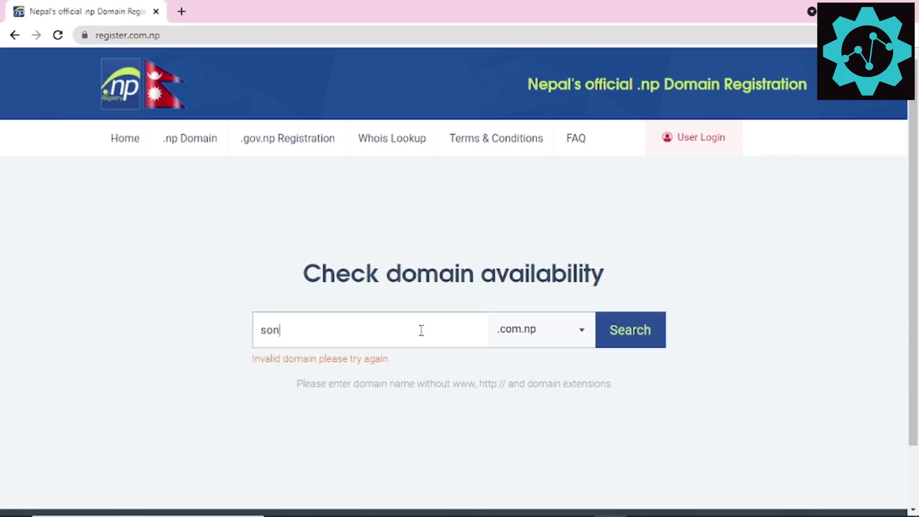
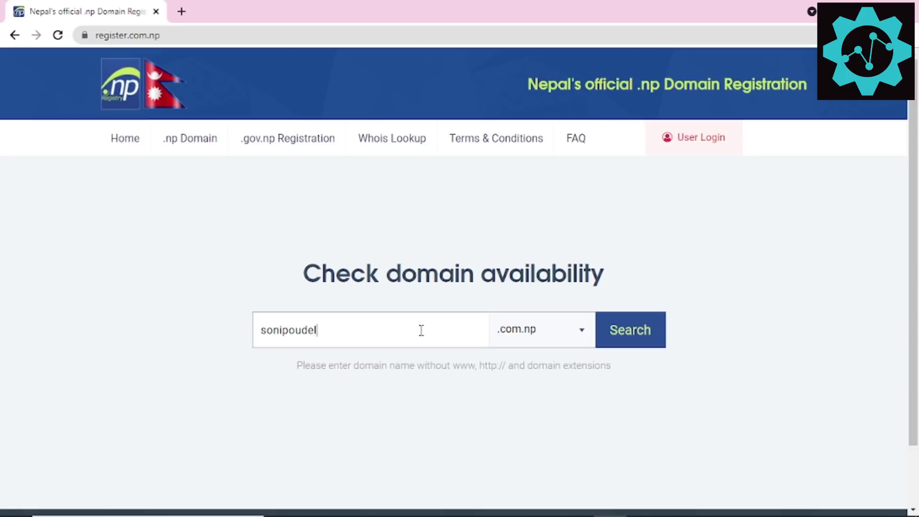
left_click(642, 503)
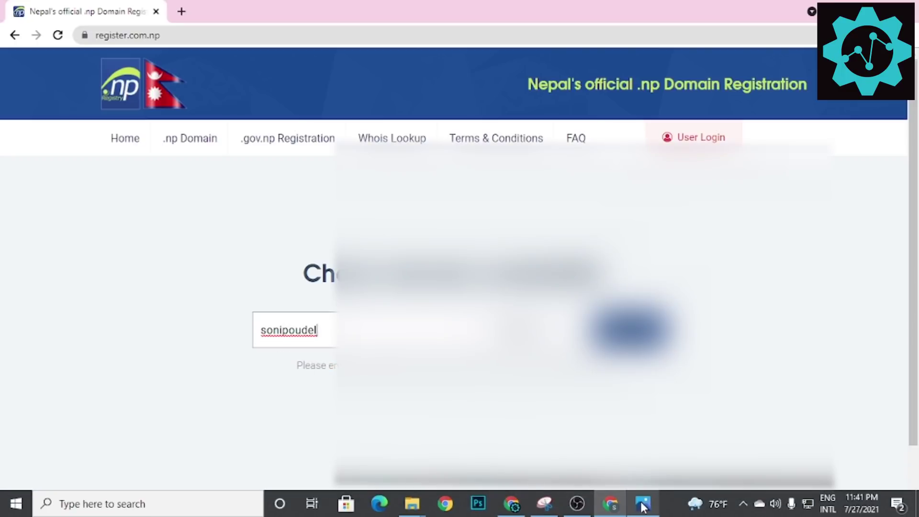
key("alt+F4")
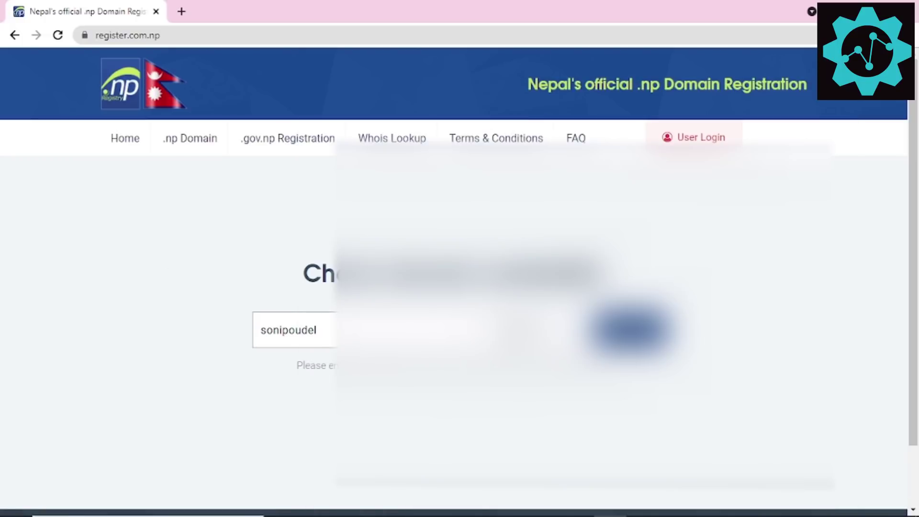
left_click(631, 343)
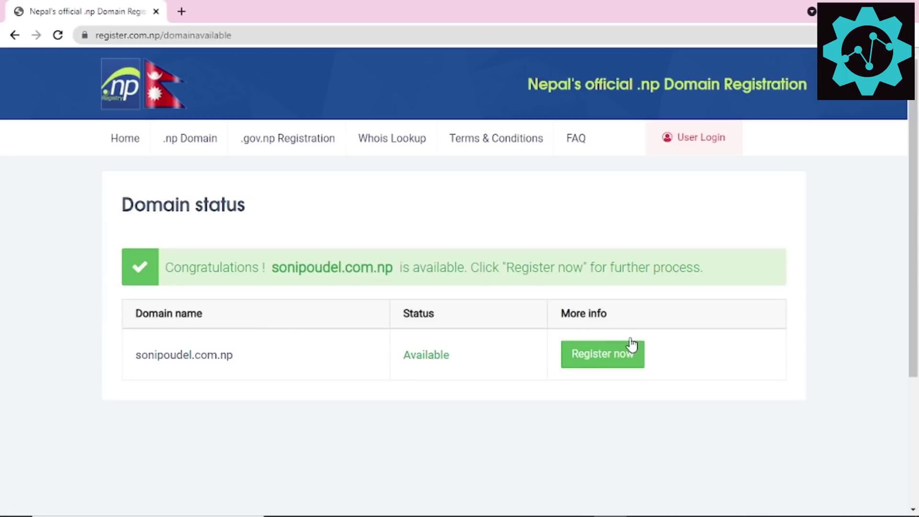
left_click_drag(273, 269, 393, 267)
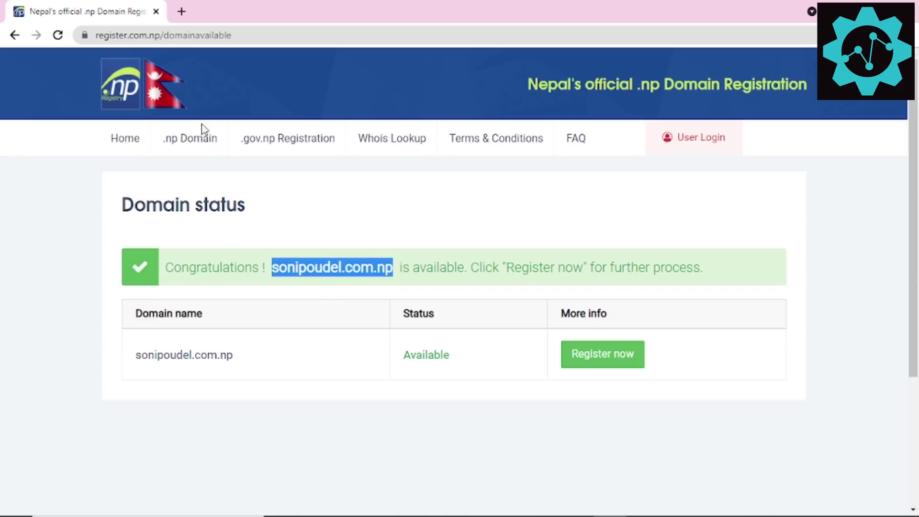
Step: Return to the home page and try rearranging the domain field and entering 'nepalkhabrekj'
left_click(129, 150)
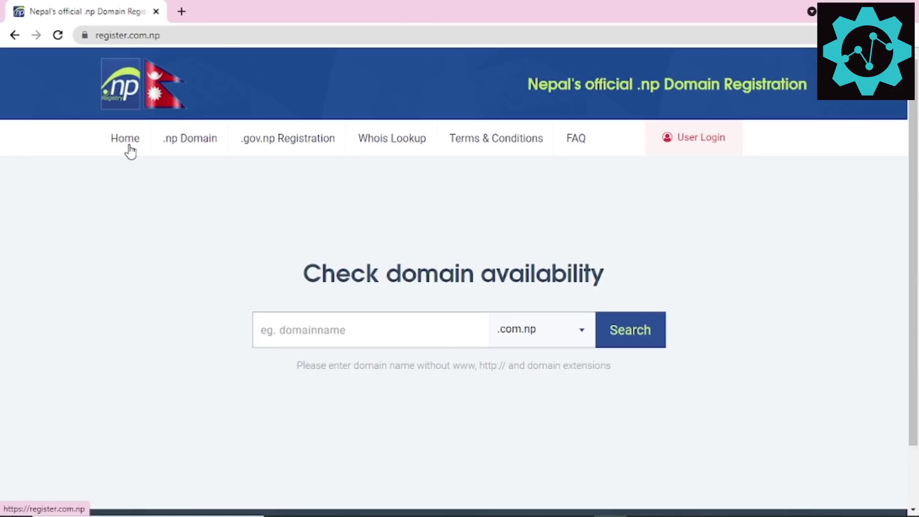
left_click(316, 333)
left_click(314, 378)
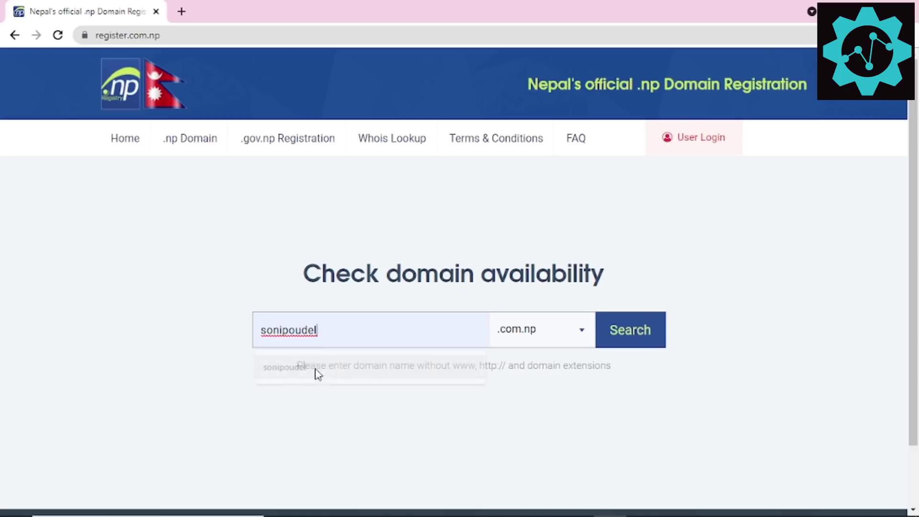
left_click_drag(327, 331, 289, 330)
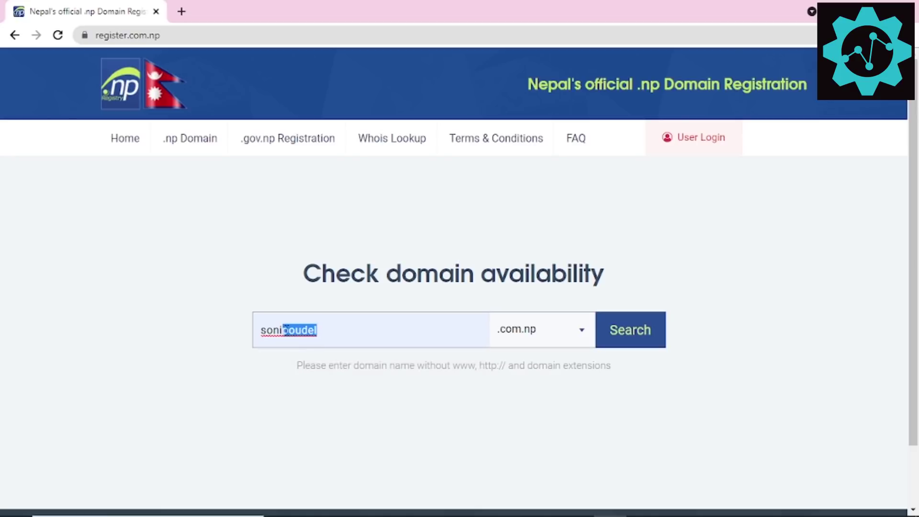
key("ctrl+x")
key("Home")
key("ctrl+v")
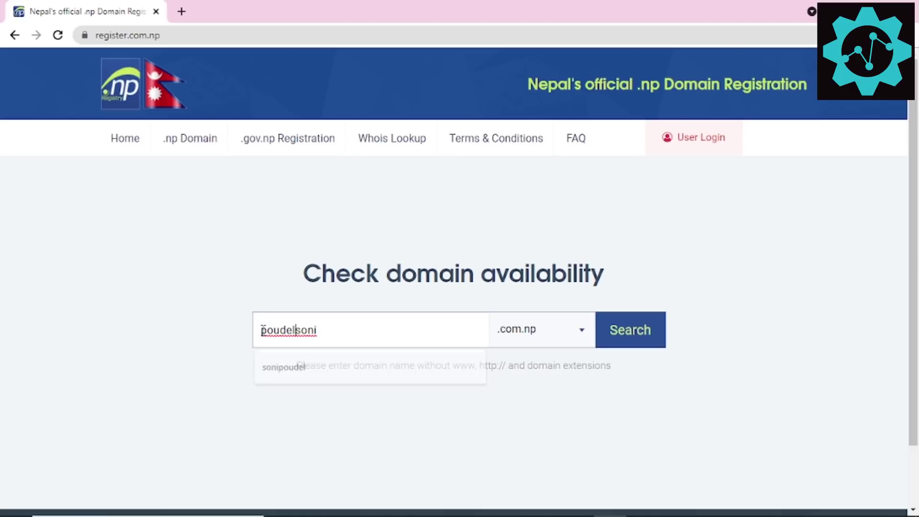
left_click_drag(350, 334, 260, 326)
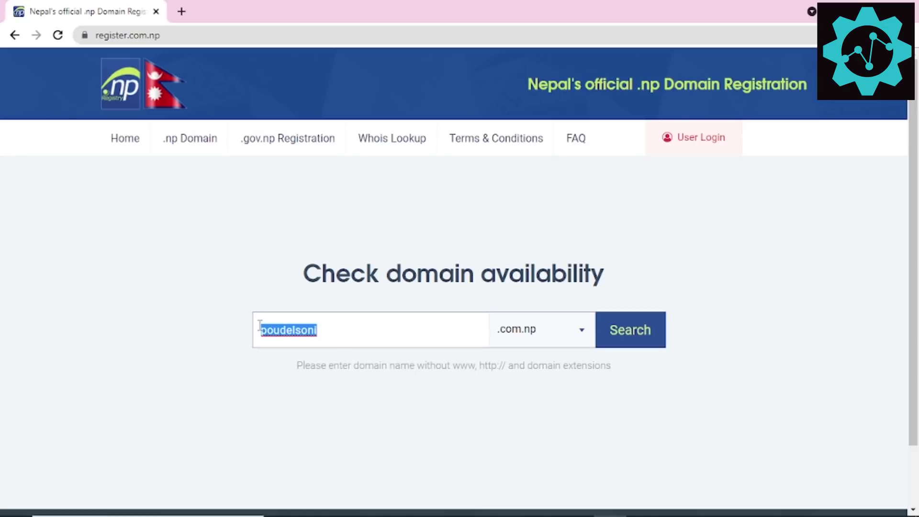
type("nepalkhabrekj")
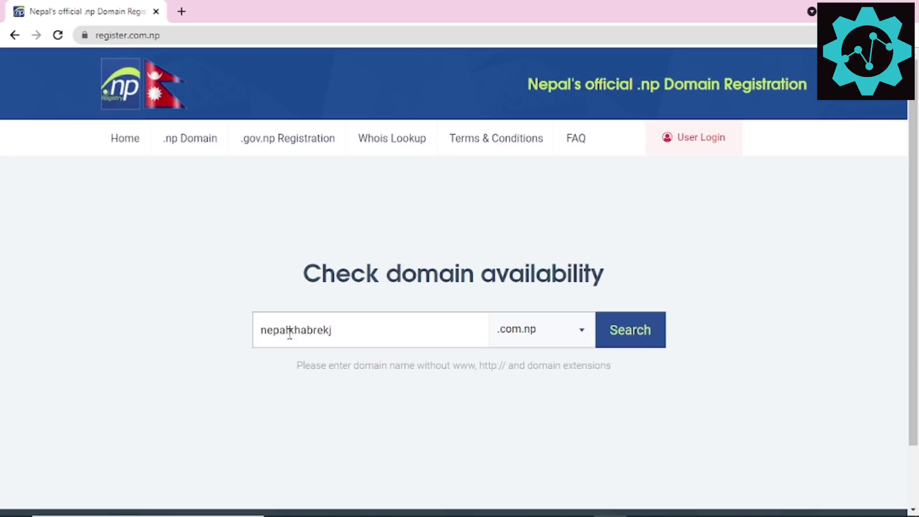
left_click_drag(332, 331, 230, 330)
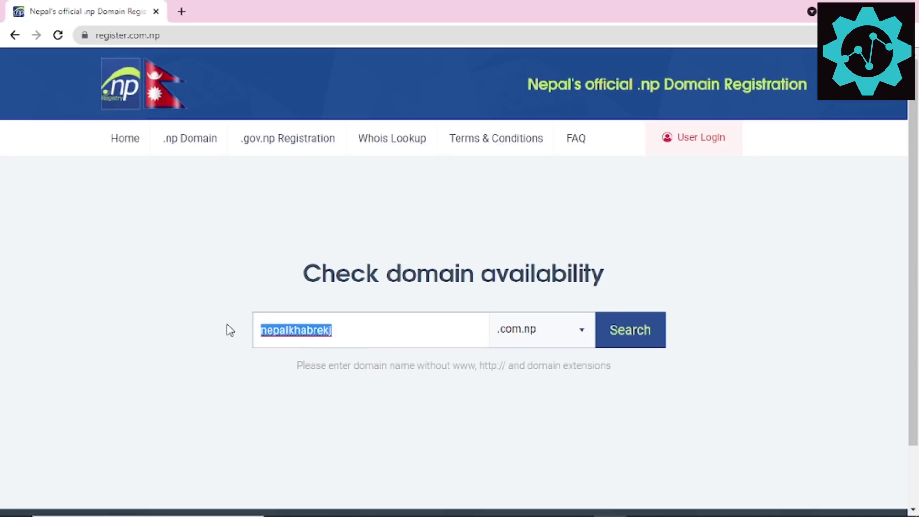
left_click_drag(358, 327, 243, 323)
key("BackSpace")
type("son")
key("Down")
key("Return")
left_click_drag(335, 331, 251, 330)
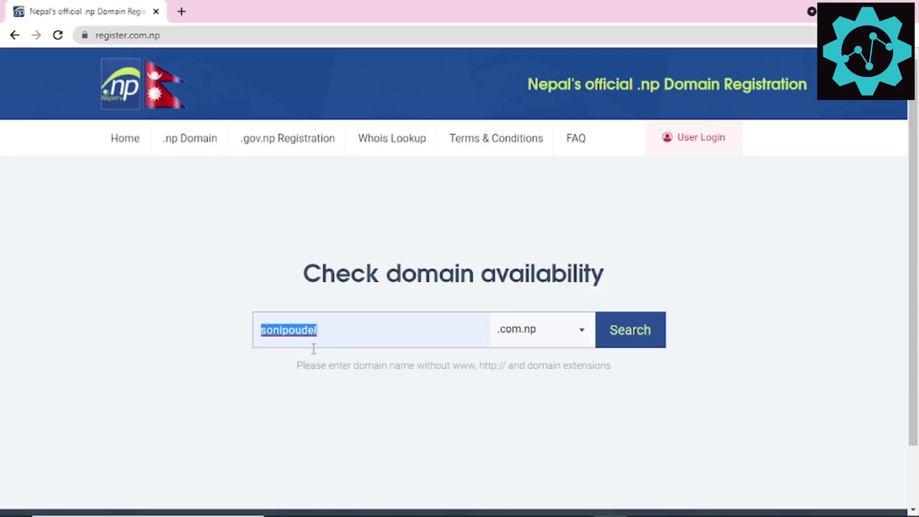
left_click(337, 332)
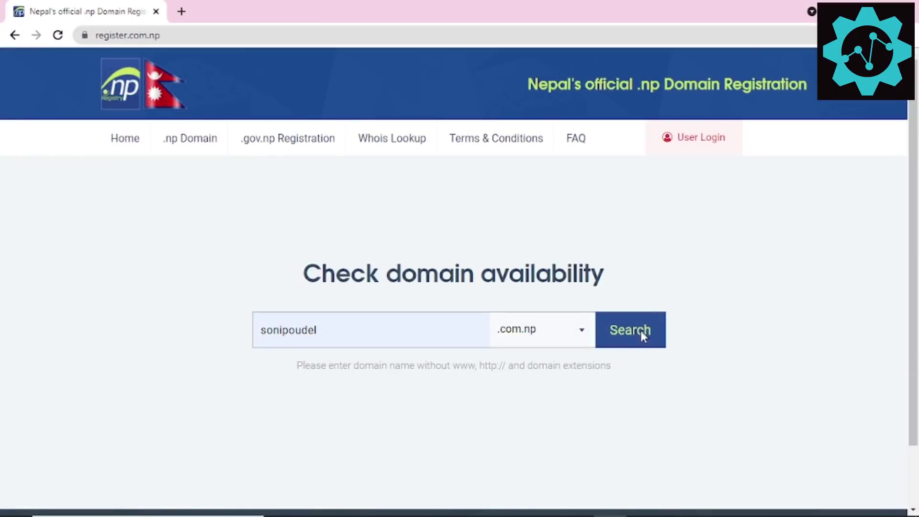
left_click(641, 331)
scroll(587, 290, "down", 3)
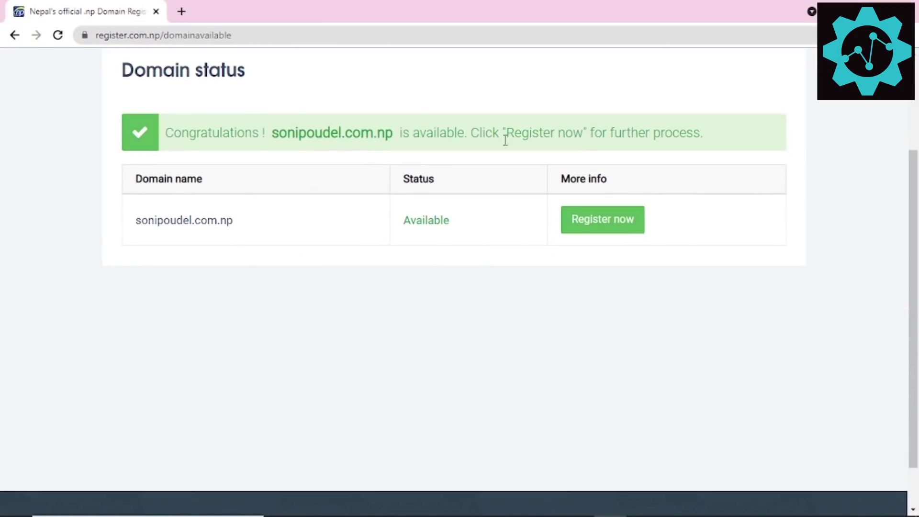
left_click(630, 227)
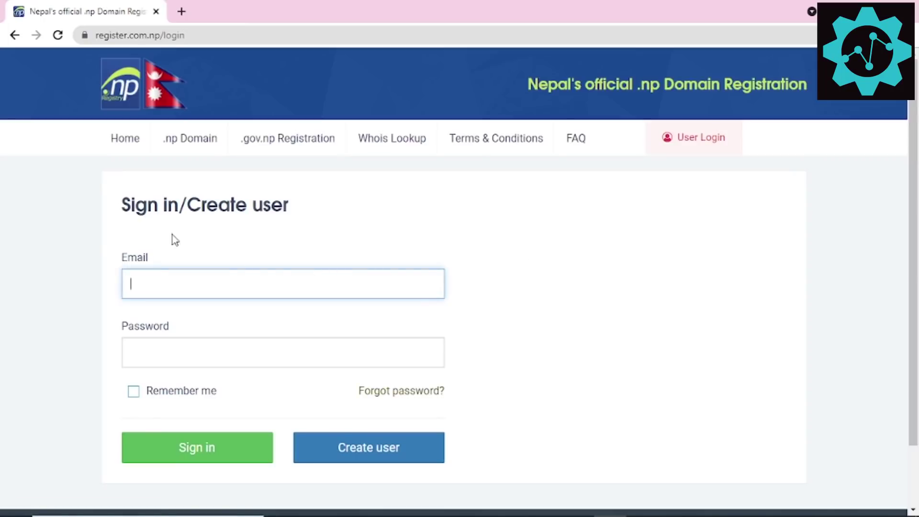
Step: Start a new user account and enter the user's full name
left_click_drag(148, 209, 300, 219)
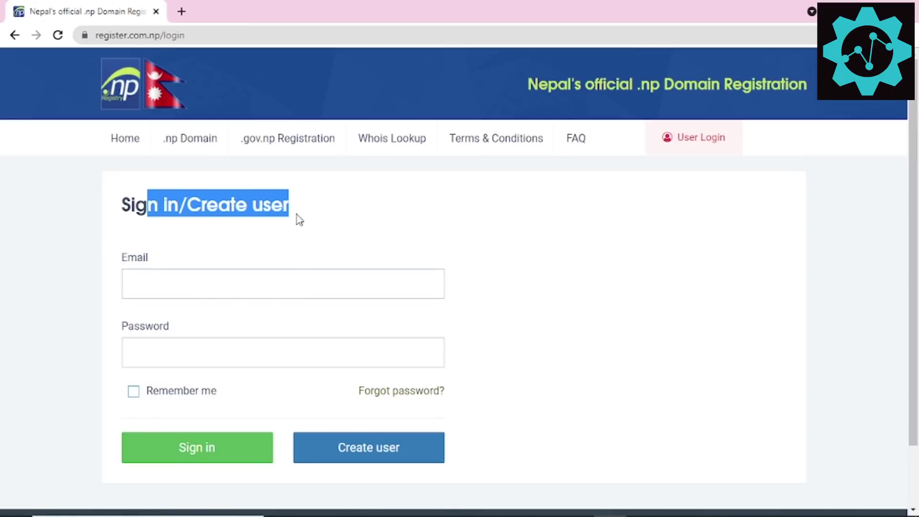
left_click(300, 260)
scroll(300, 260, "down", 2)
left_click(371, 375)
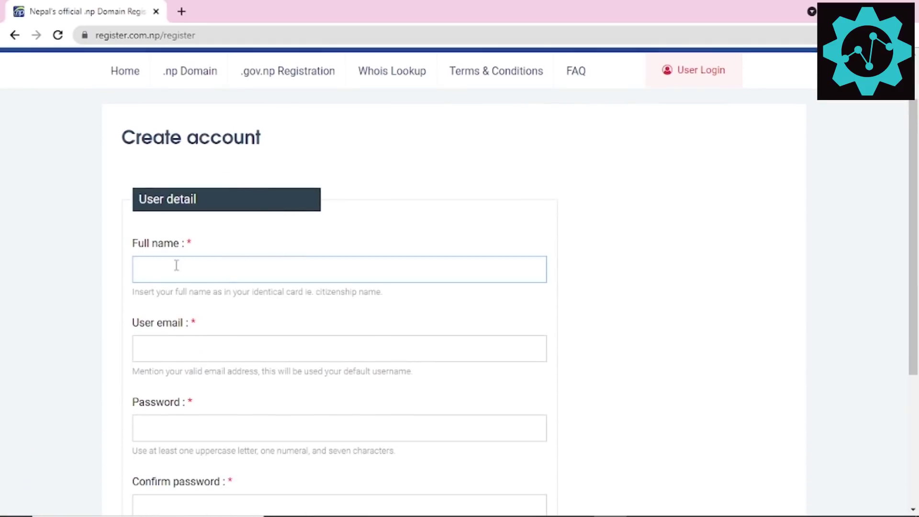
key("Tab")
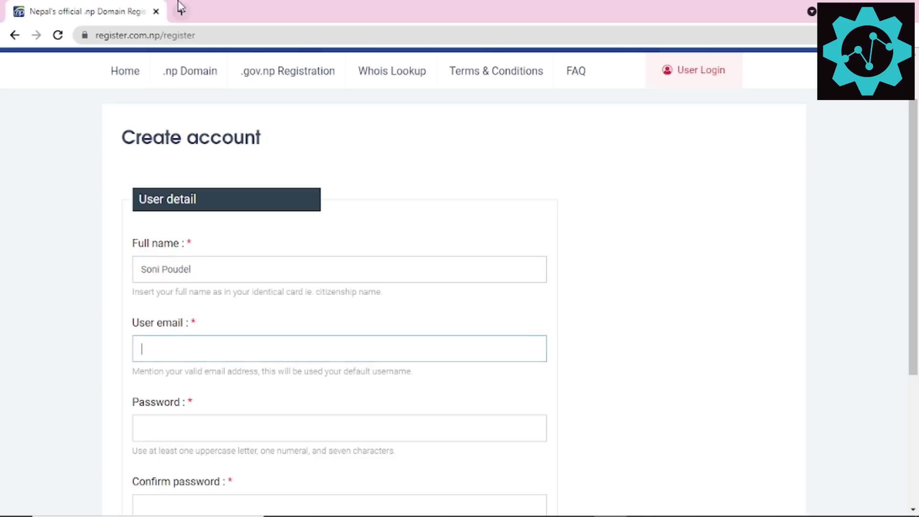
Step: Copy the Google account's email address and paste it into User email
left_click(180, 7)
type("go")
key("Return")
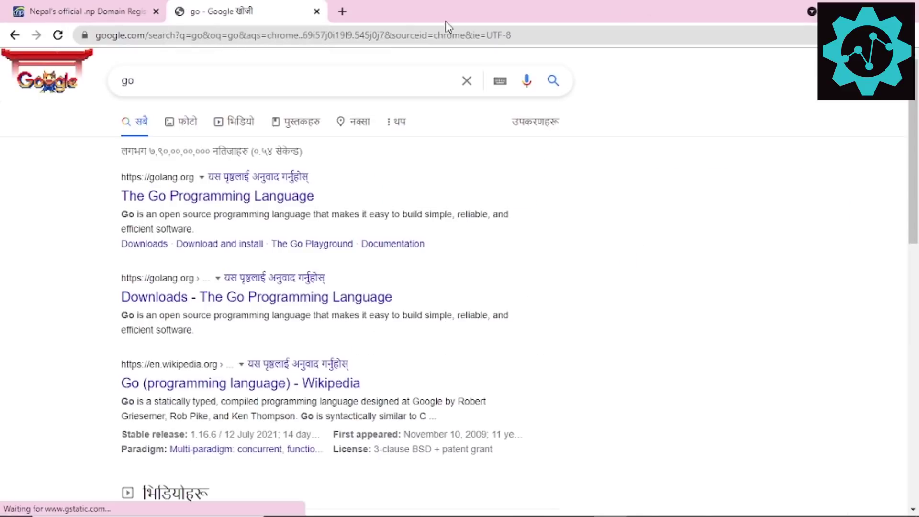
left_click(891, 80)
triple_click(795, 210)
key("Escape")
left_click(890, 81)
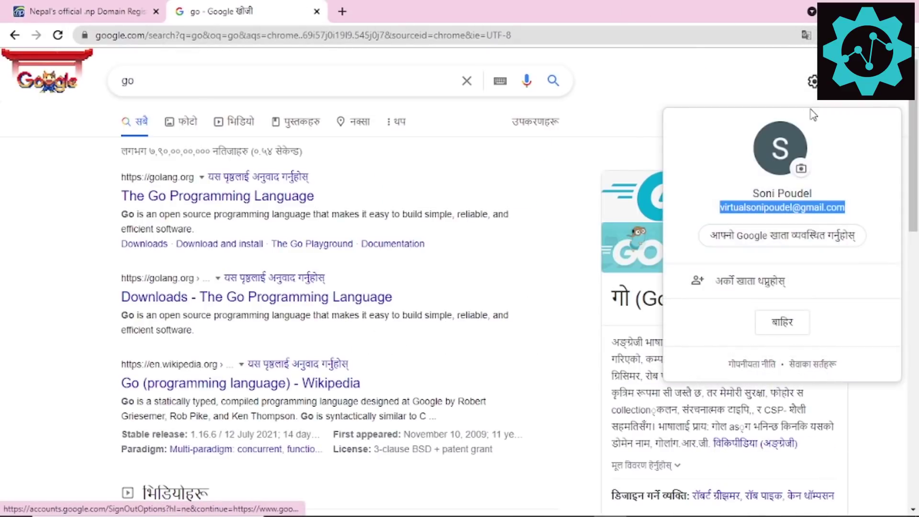
left_click(138, 5)
key("ctrl+v")
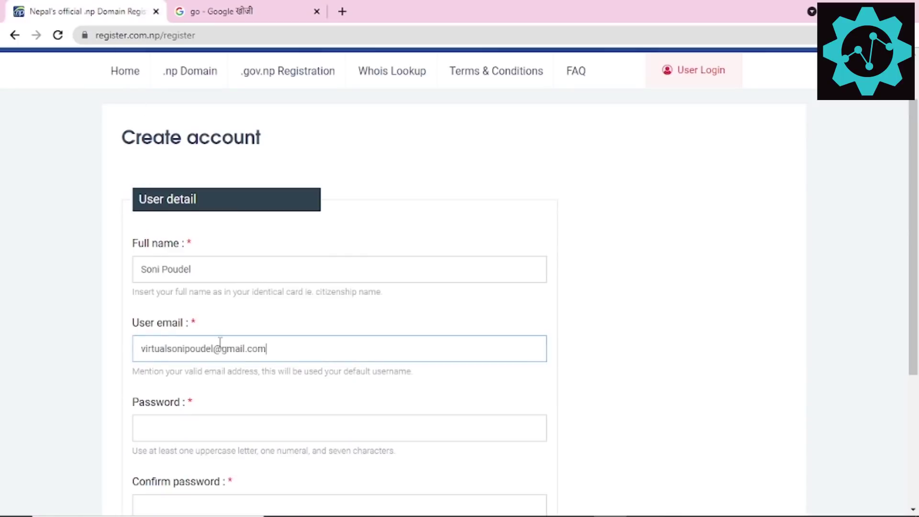
key("Tab")
Step: Set and confirm the account password, then submit the registration
scroll(224, 353, "down", 1)
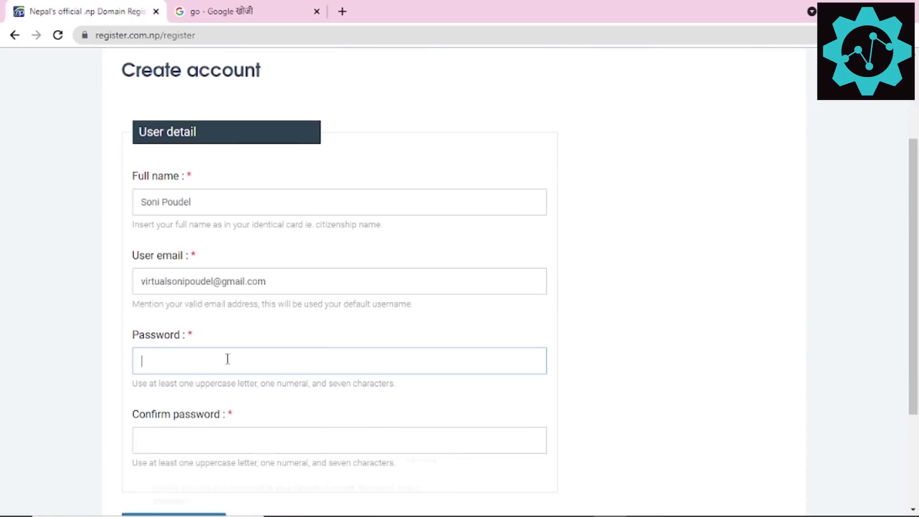
left_click(196, 361)
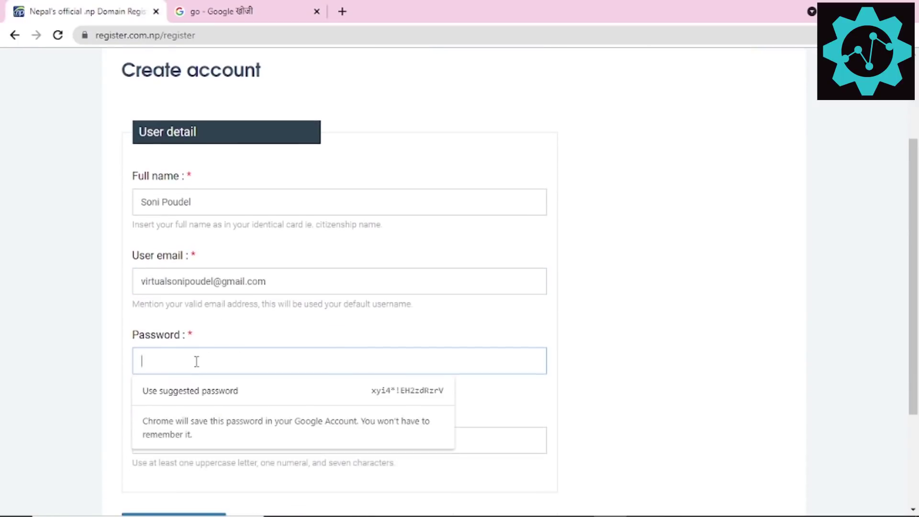
left_click(183, 391)
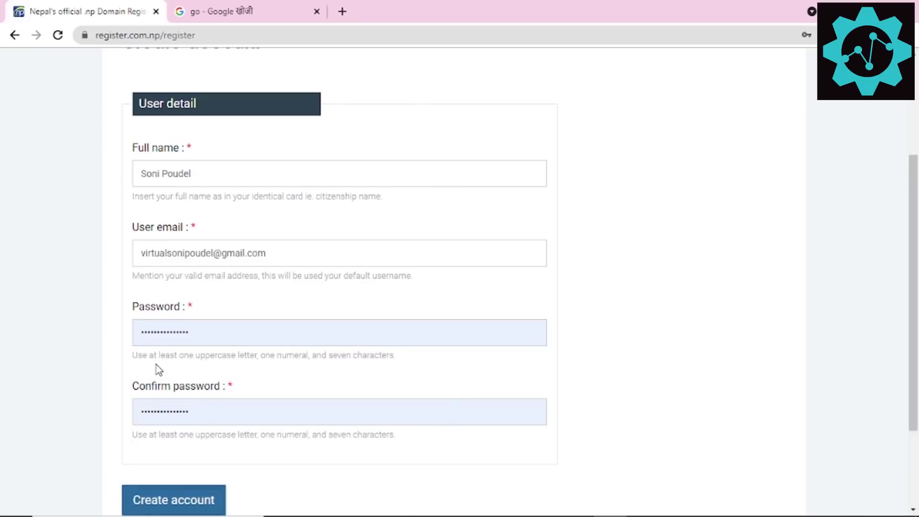
left_click(181, 337)
left_click_drag(226, 334, 117, 332)
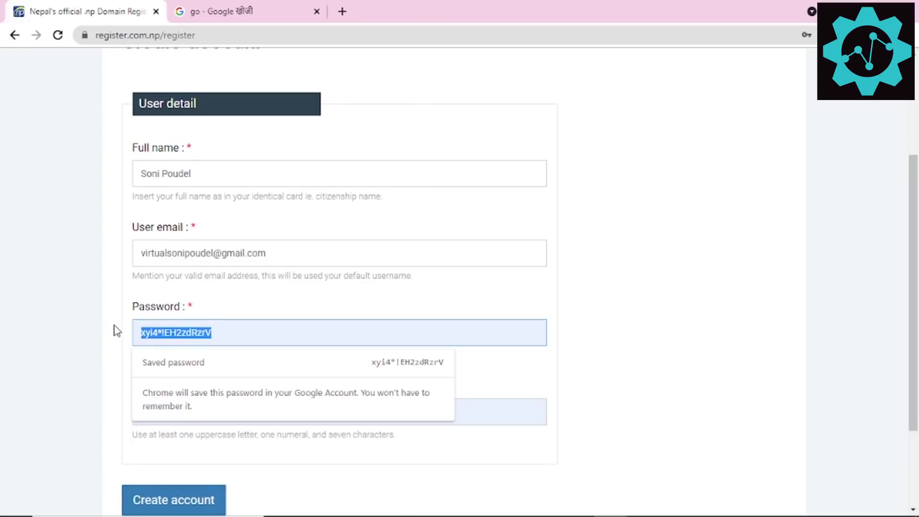
type("R")
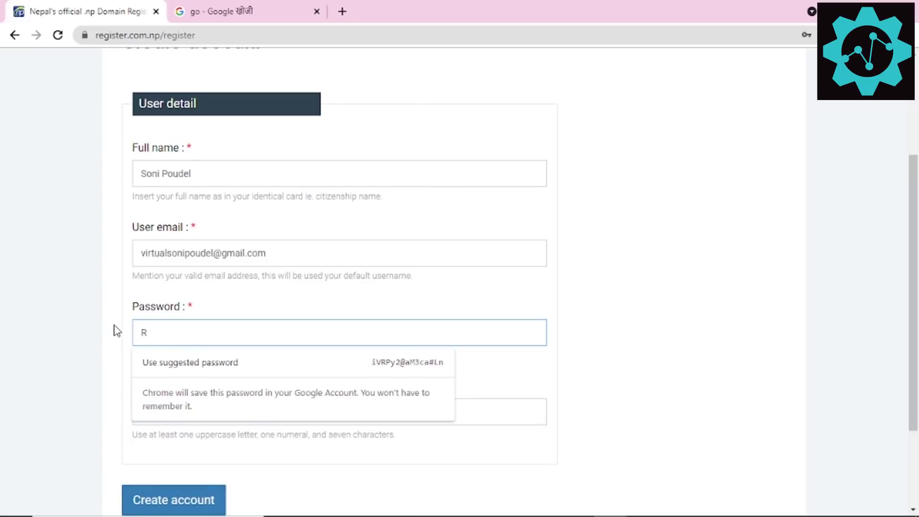
type("••••••••••")
scroll(191, 289, "down", 1)
key("Tab")
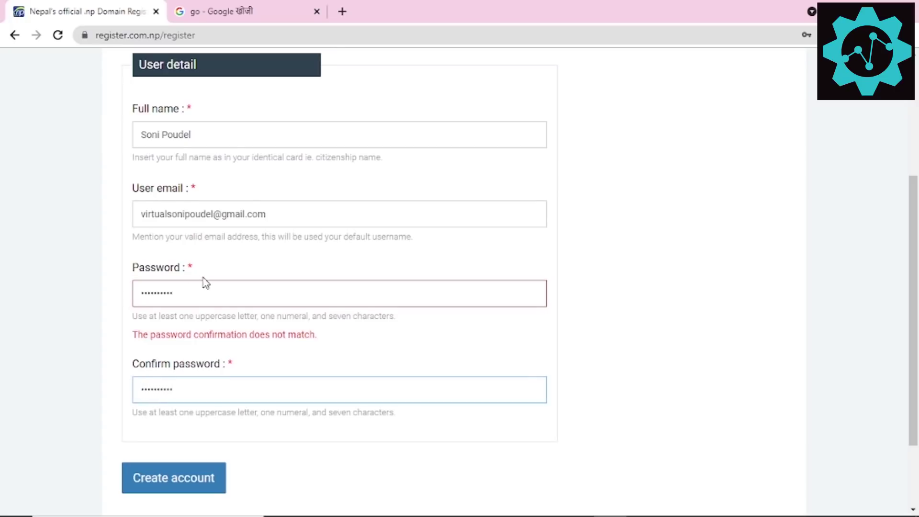
scroll(199, 311, "down", 2)
left_click(199, 383)
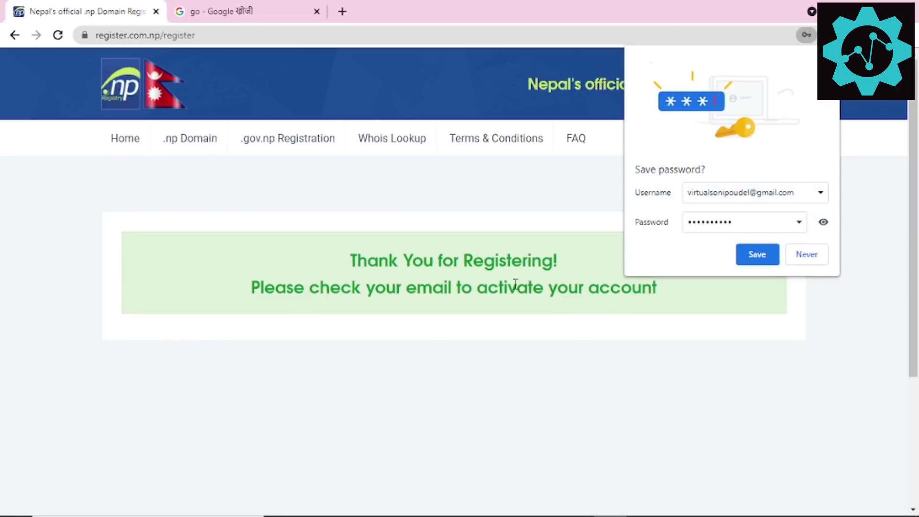
left_click_drag(515, 284, 604, 308)
Step: Save the new password in Chrome and load gmail.com in the Google tab
left_click(605, 307)
left_click(757, 254)
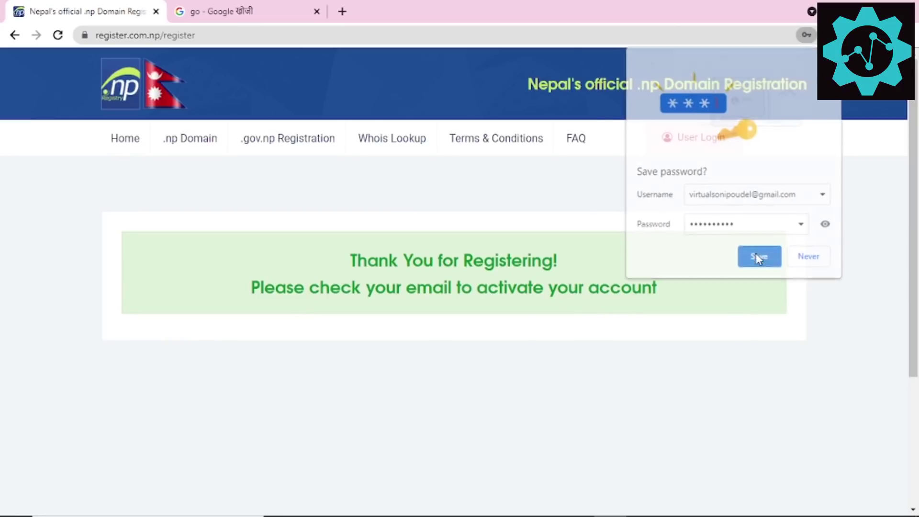
left_click(281, 12)
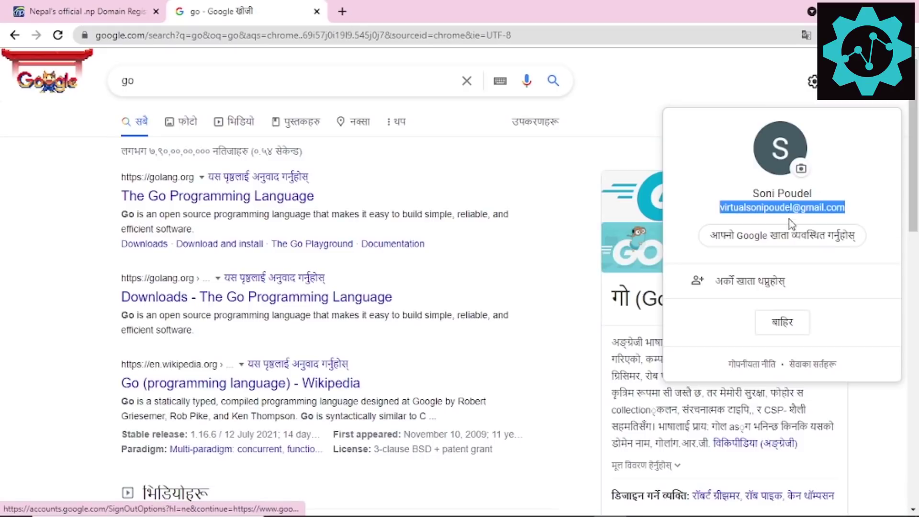
left_click(236, 37)
type("gmail.com")
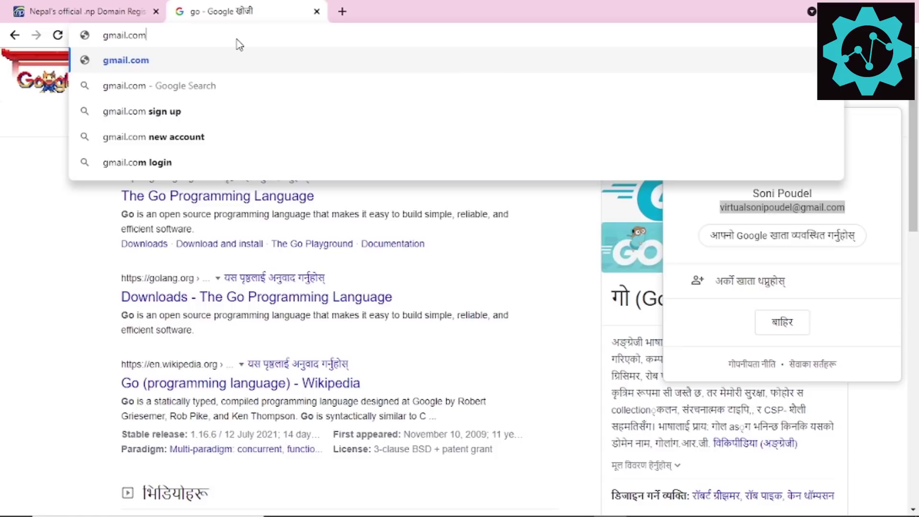
key("Return")
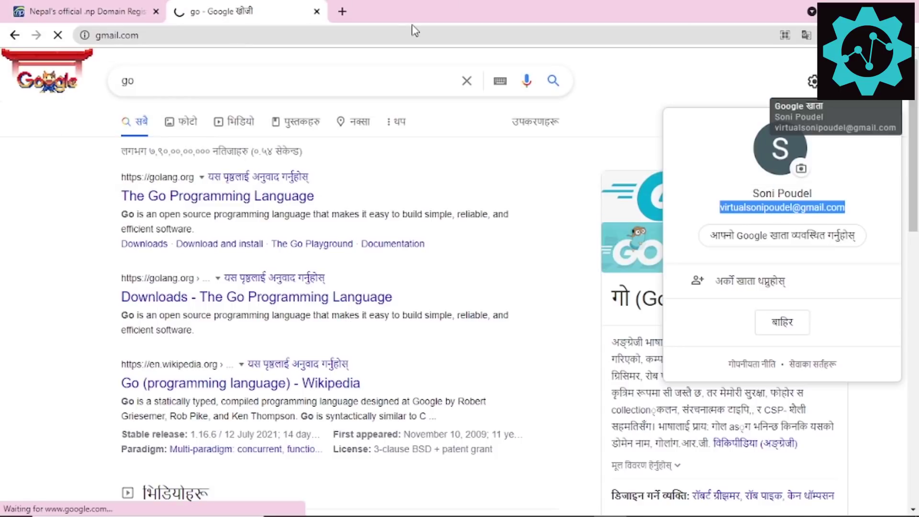
Step: Dismiss the Google Meet promotion and open the Email Verification message
left_click(121, 9)
left_click(241, 6)
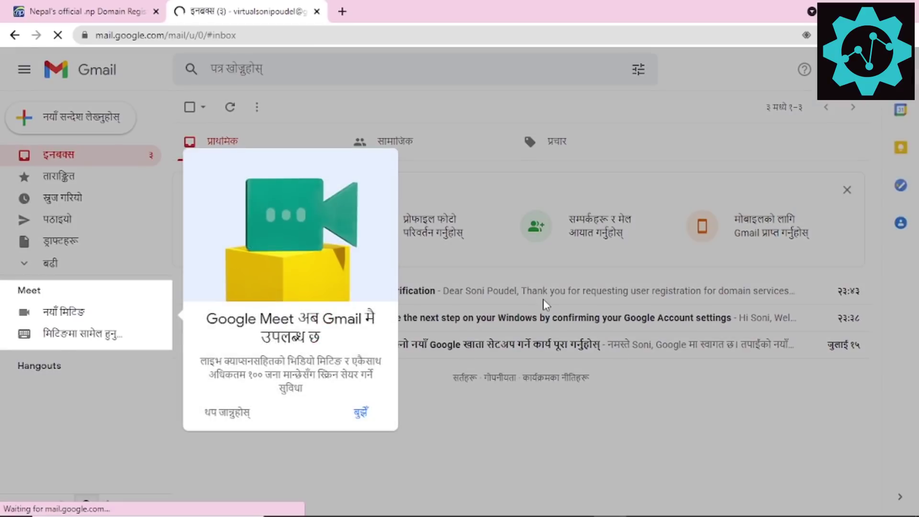
left_click(511, 295)
left_click(510, 295)
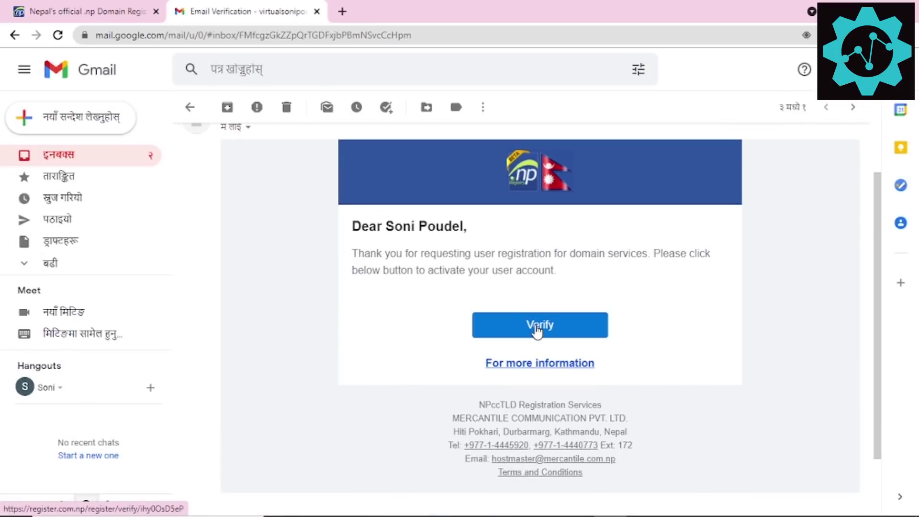
left_click(536, 330)
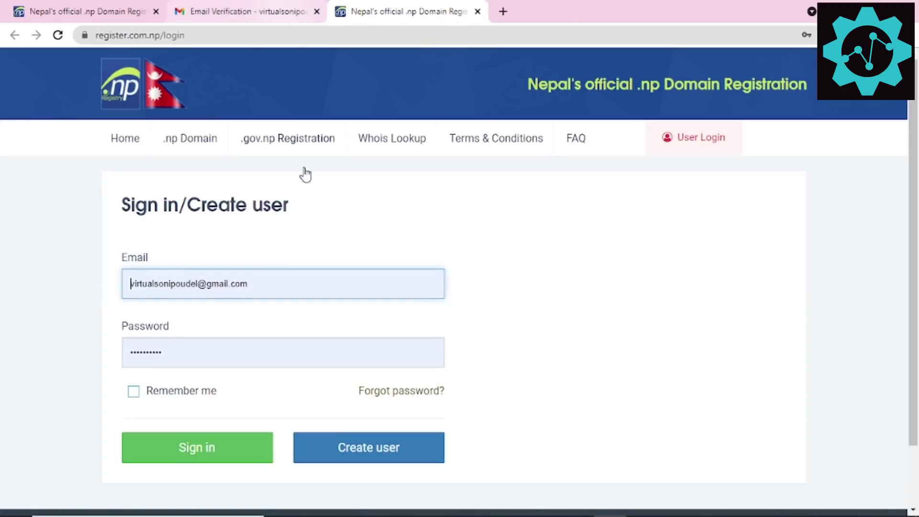
left_click(211, 447)
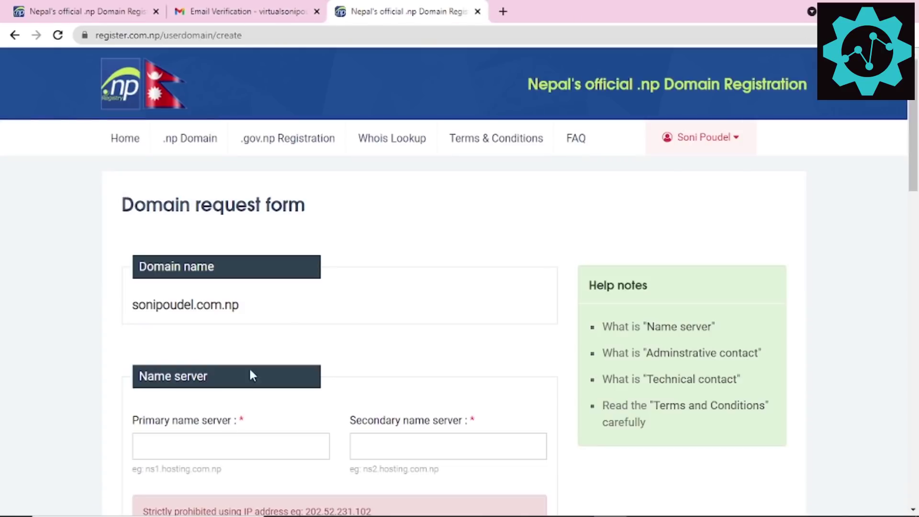
scroll(334, 237, "down", 3)
left_click_drag(150, 169, 145, 175)
left_click(145, 175)
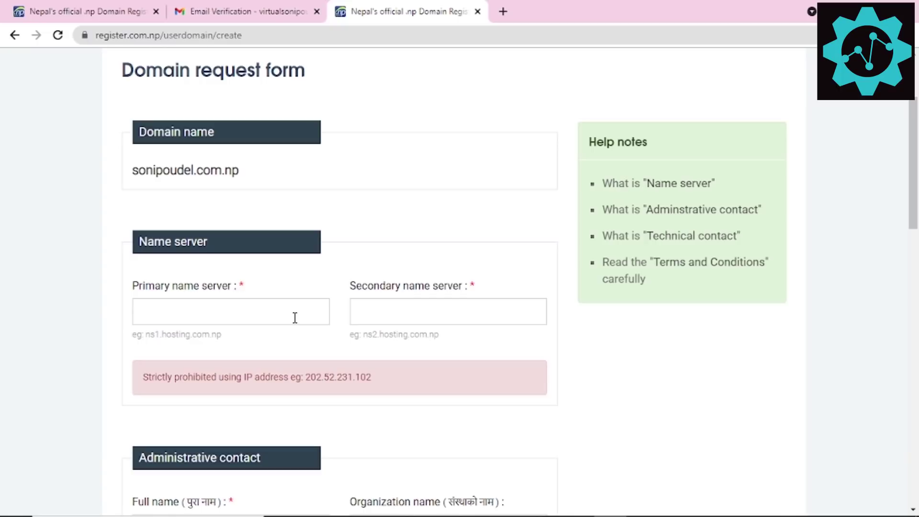
left_click_drag(252, 174, 129, 170)
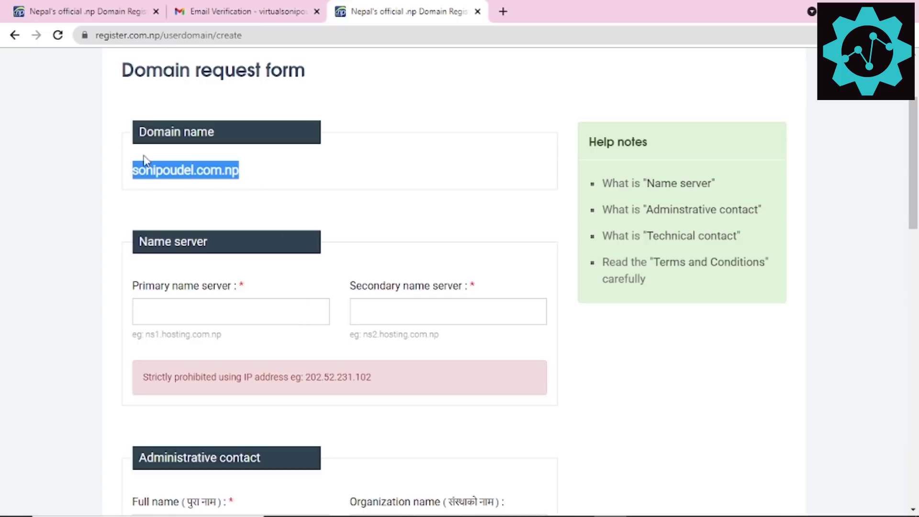
left_click(502, 12)
Step: Search Google for cloudflare, open cloudflare.com, and go to its Sign Up page
left_click(422, 10)
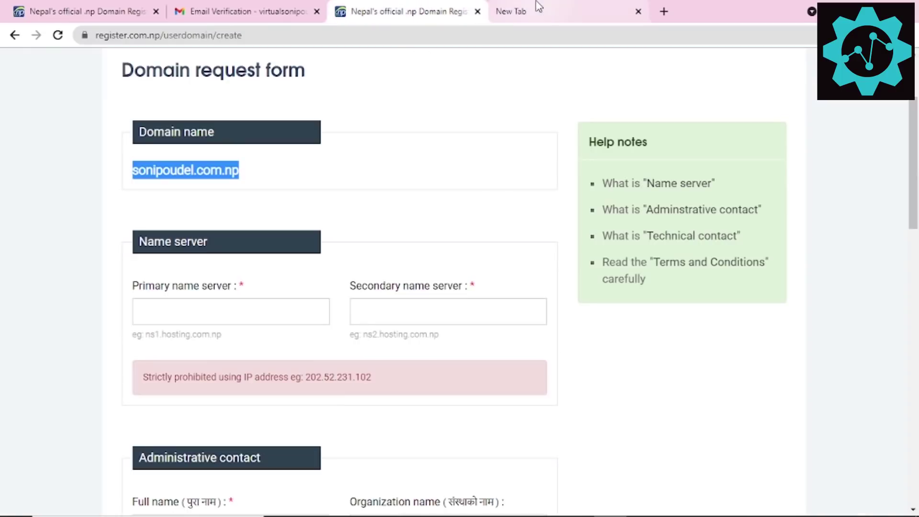
left_click(500, 15)
type("clo")
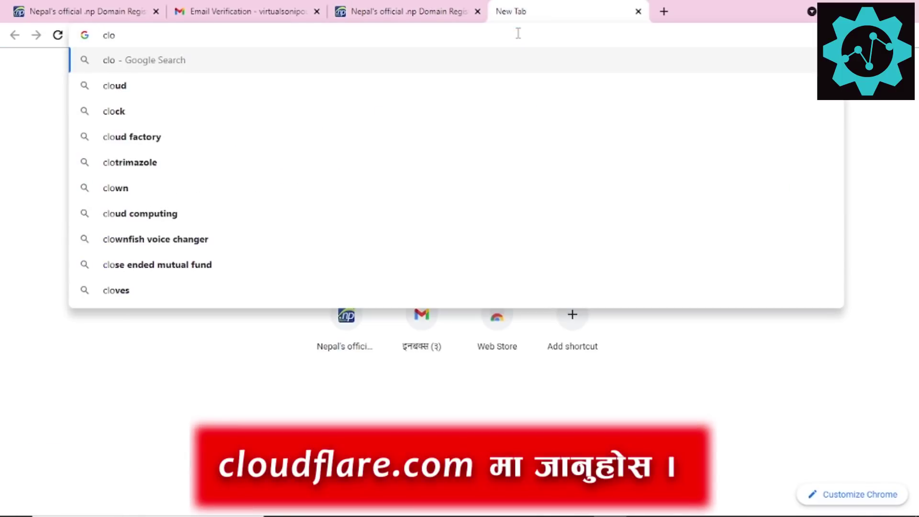
type("udflart")
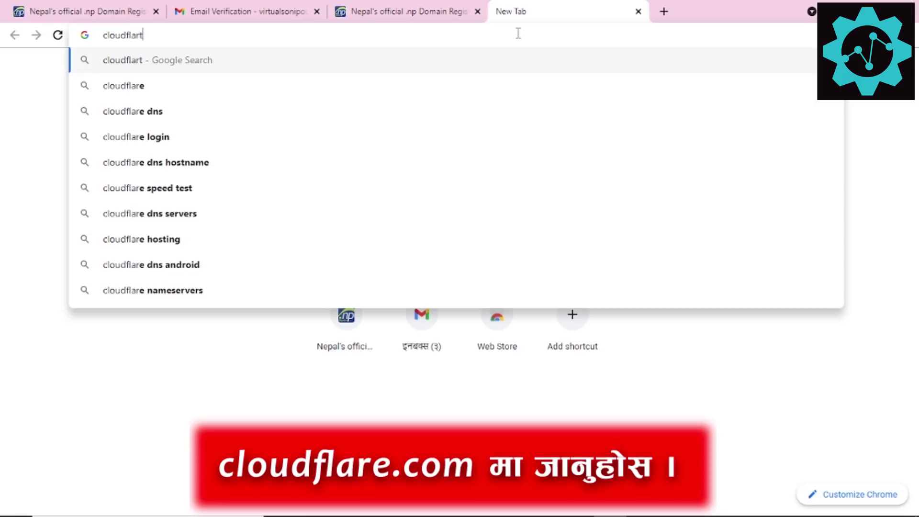
key("Down")
key("Return")
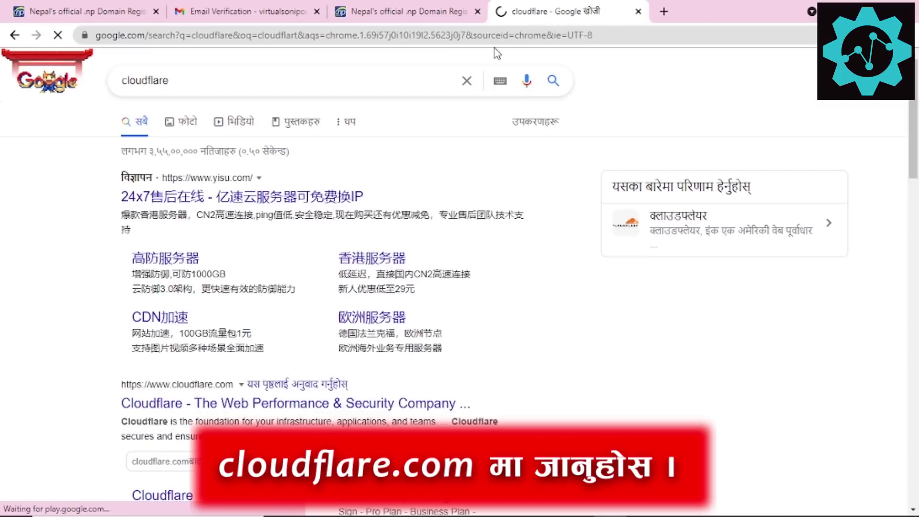
scroll(244, 184, "down", 4)
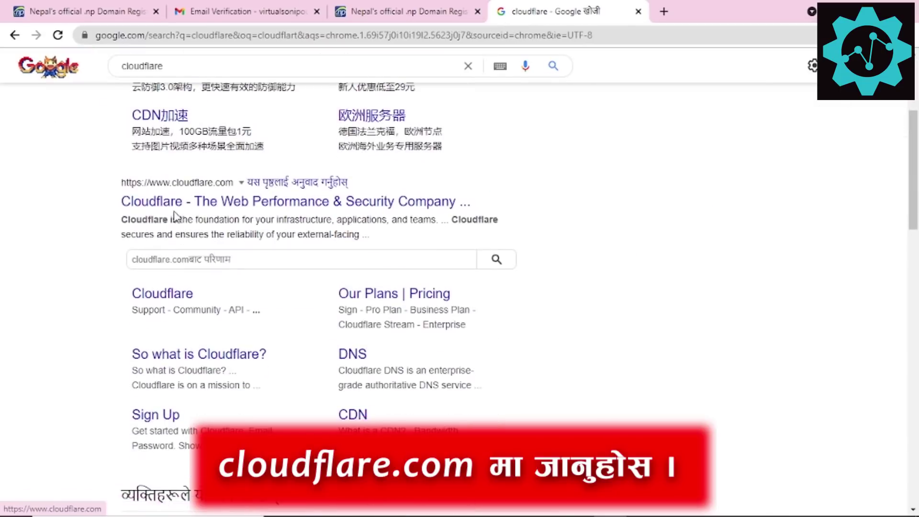
left_click(167, 203)
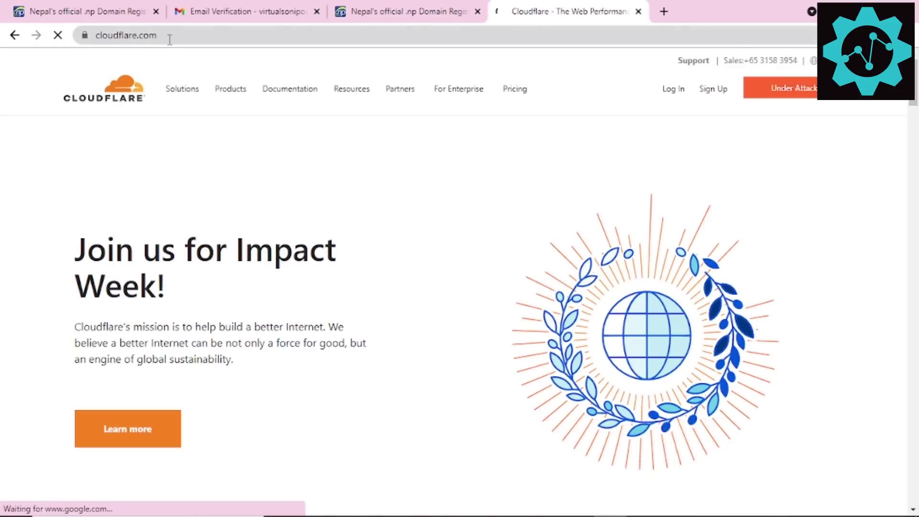
left_click(167, 40)
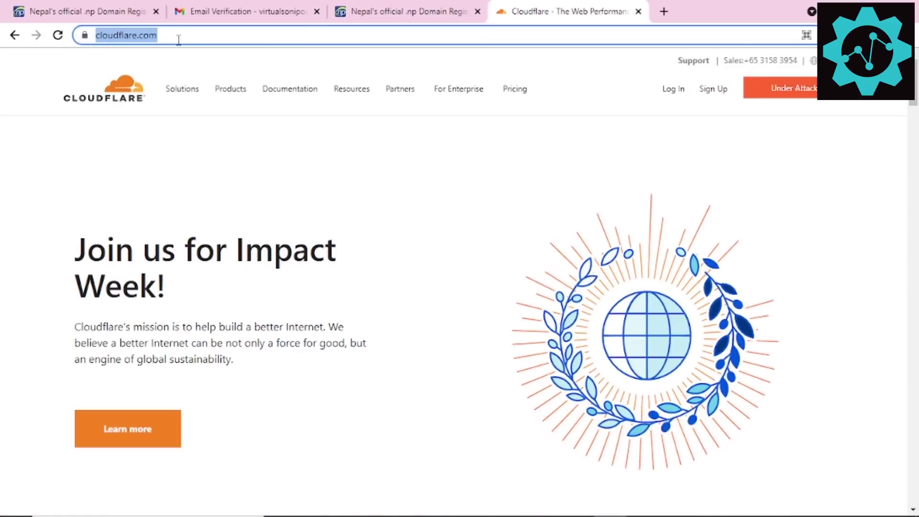
left_click(713, 96)
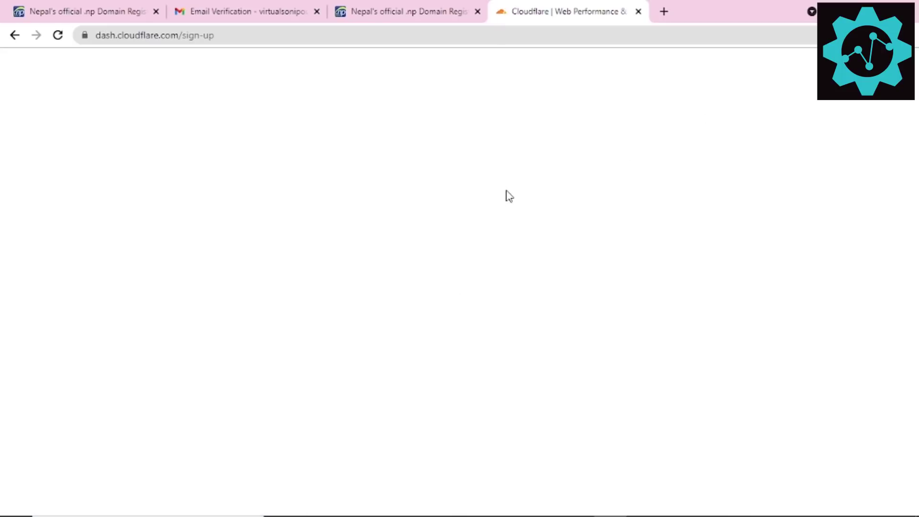
Step: Sign up for Cloudflare with the saved email and a new password, saving the login in Chrome
scroll(422, 201, "down", 1)
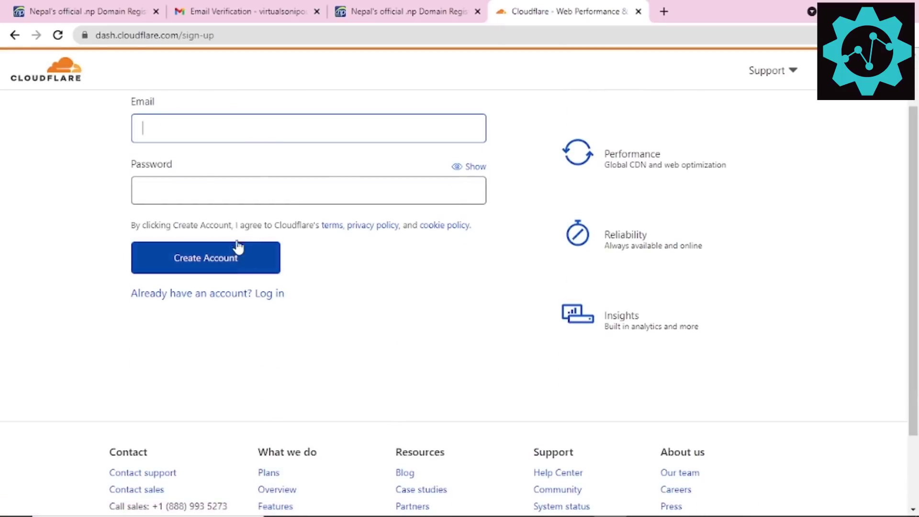
scroll(225, 173, "up", 1)
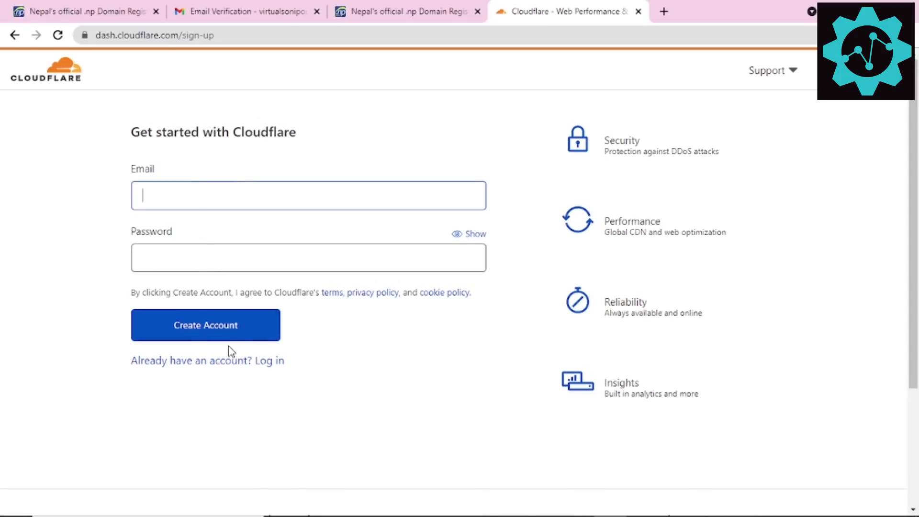
left_click(242, 329)
left_click(160, 191)
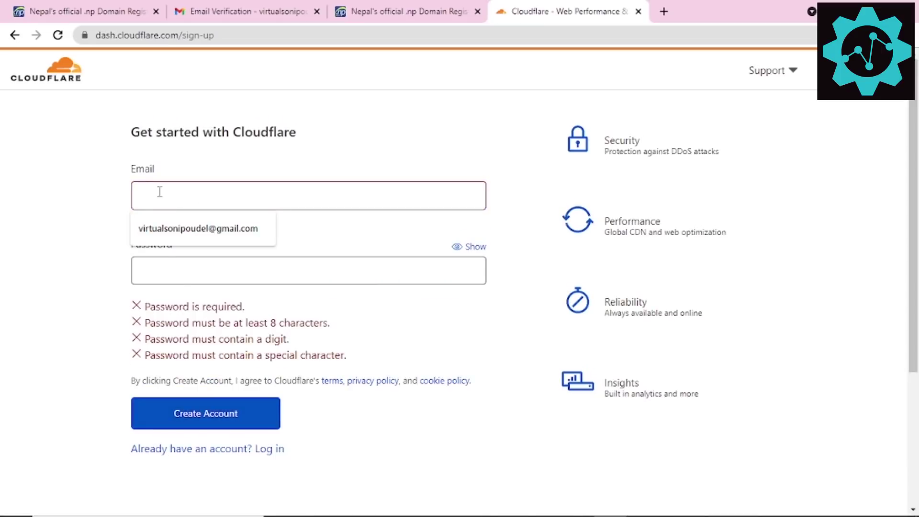
left_click(178, 237)
left_click(194, 268)
type("•••••")
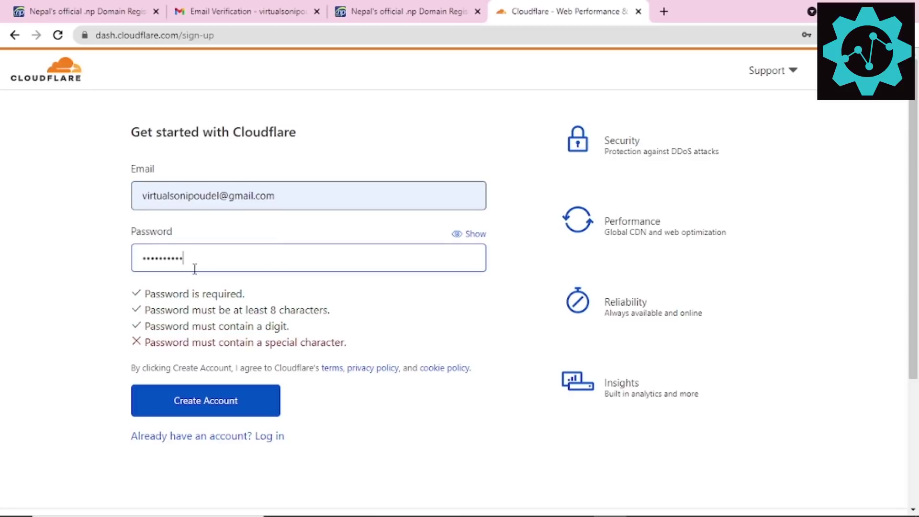
key("ctrl+a")
type("••••••••••")
left_click(222, 401)
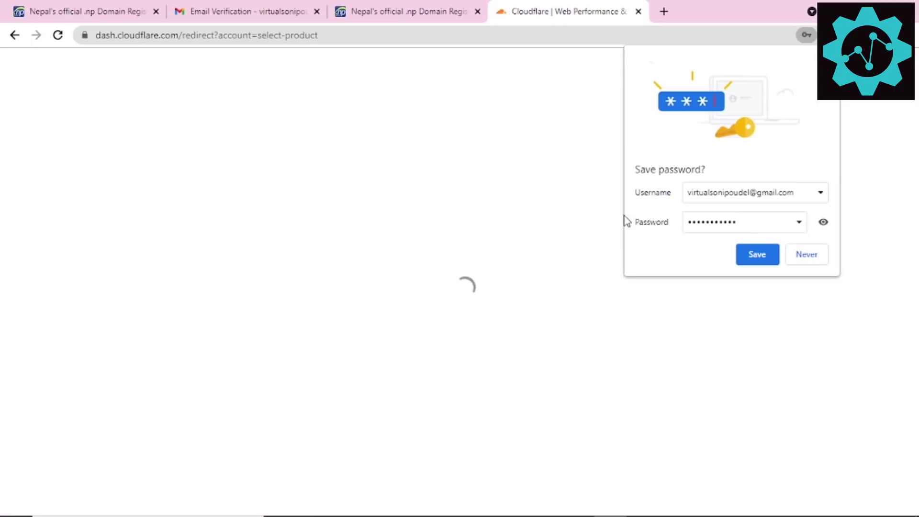
left_click(747, 260)
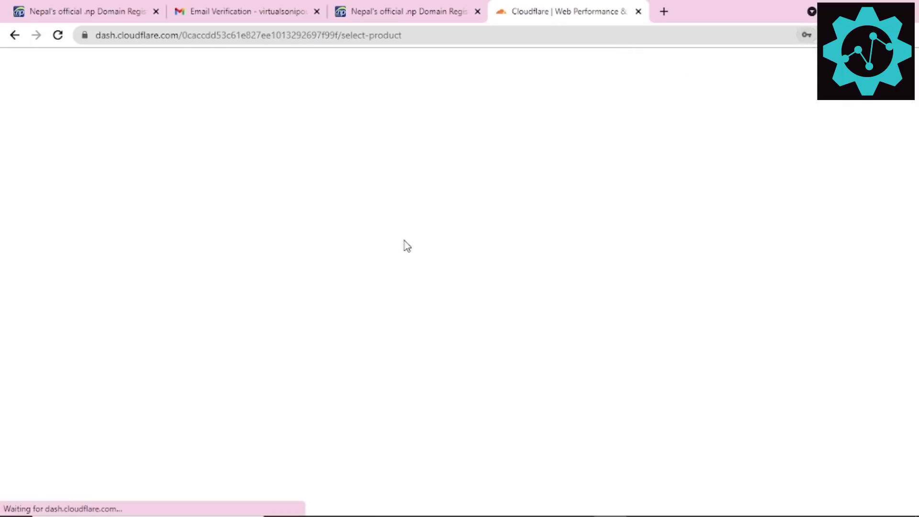
scroll(423, 264, "down", 3)
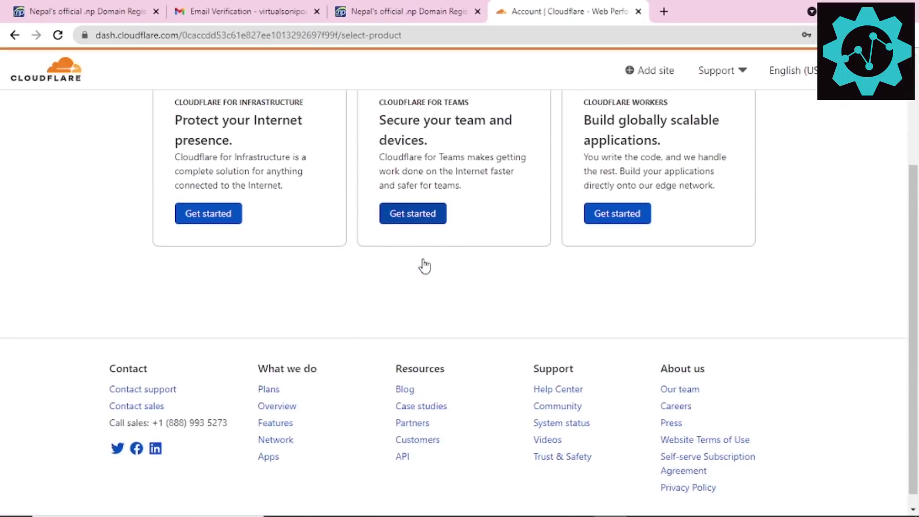
scroll(377, 245, "up", 3)
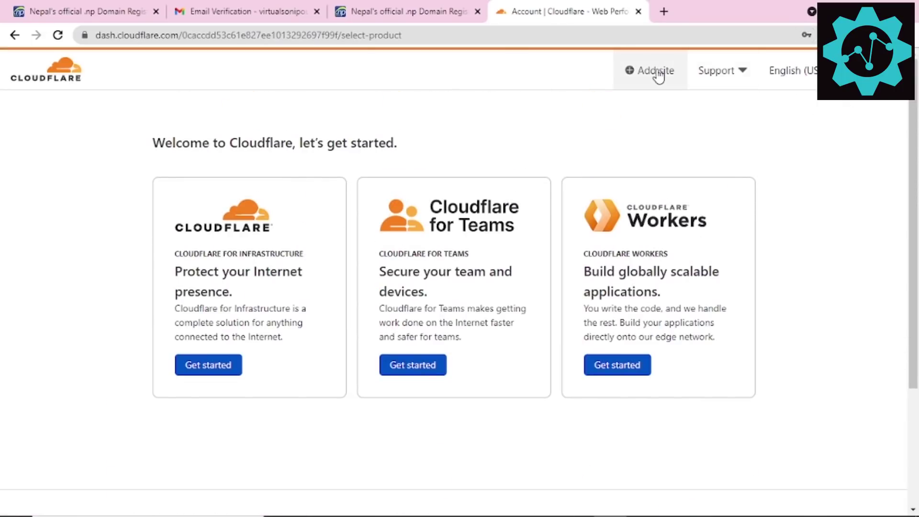
Step: Add brp.com.np as a Cloudflare site and choose the Free plan
left_click(655, 73)
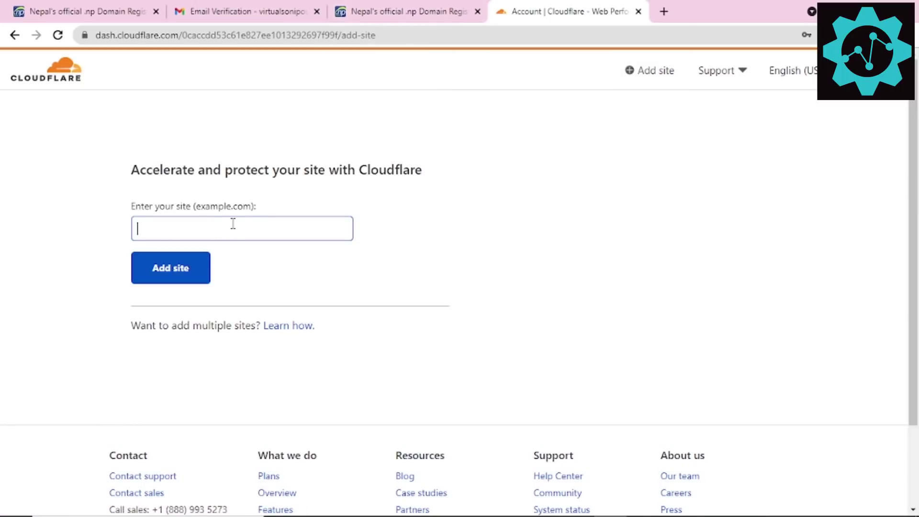
type("brp.")
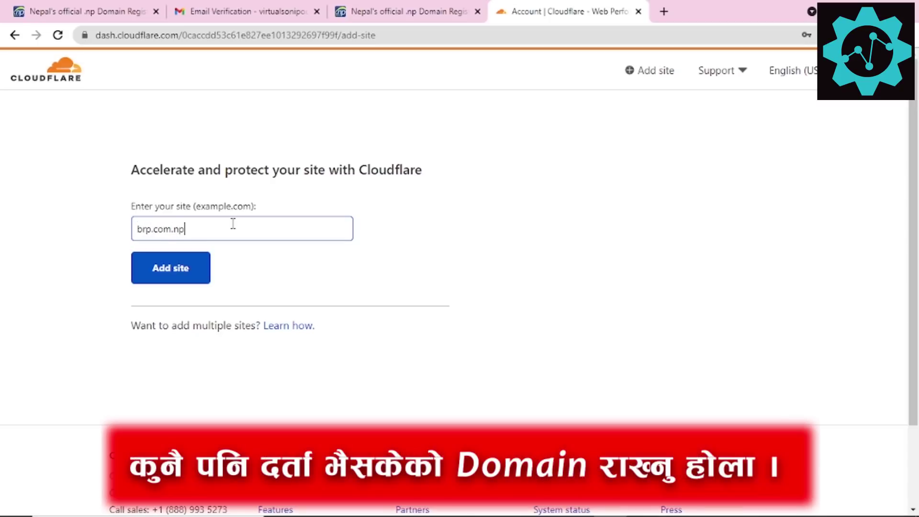
type("com.np")
double_click(197, 235)
left_click(158, 277)
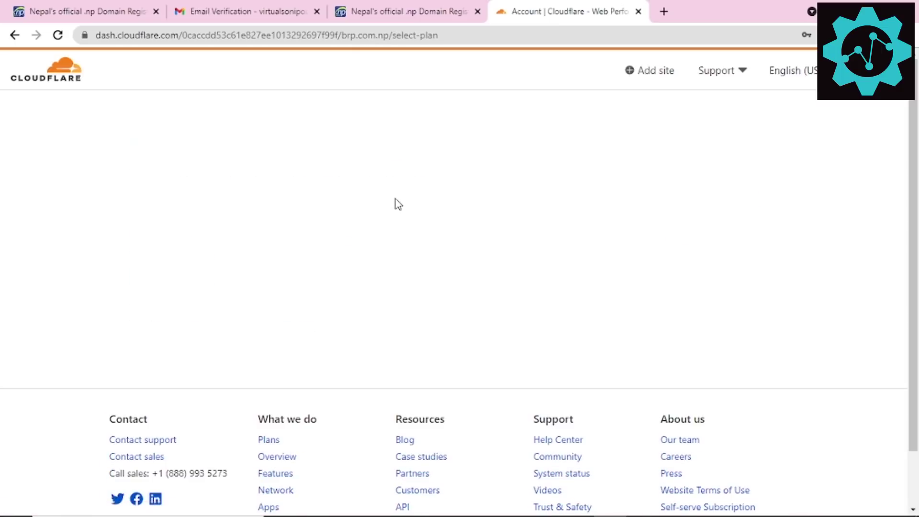
scroll(392, 144, "down", 5)
scroll(196, 221, "up", 5)
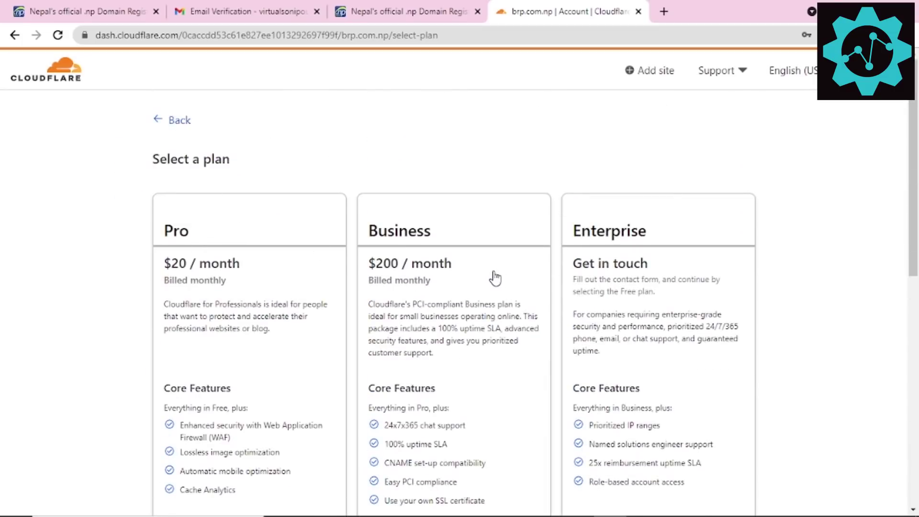
scroll(607, 260, "down", 7)
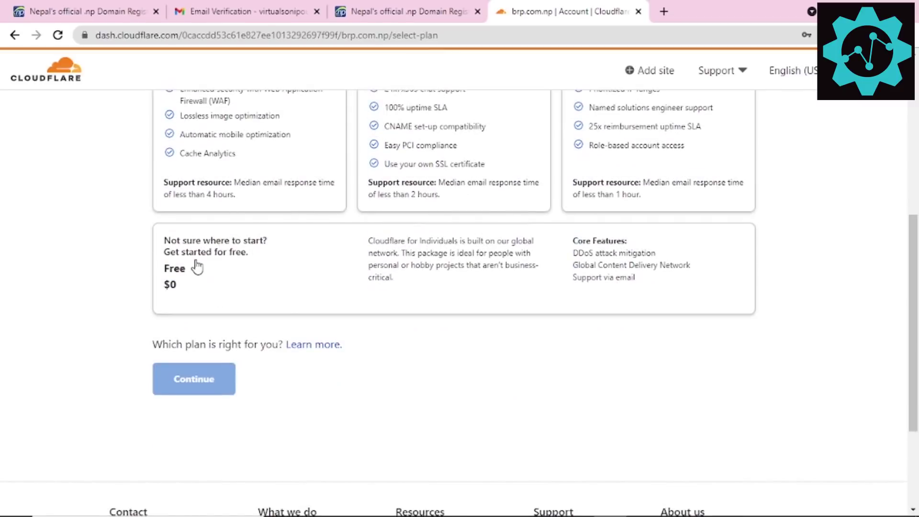
left_click(197, 267)
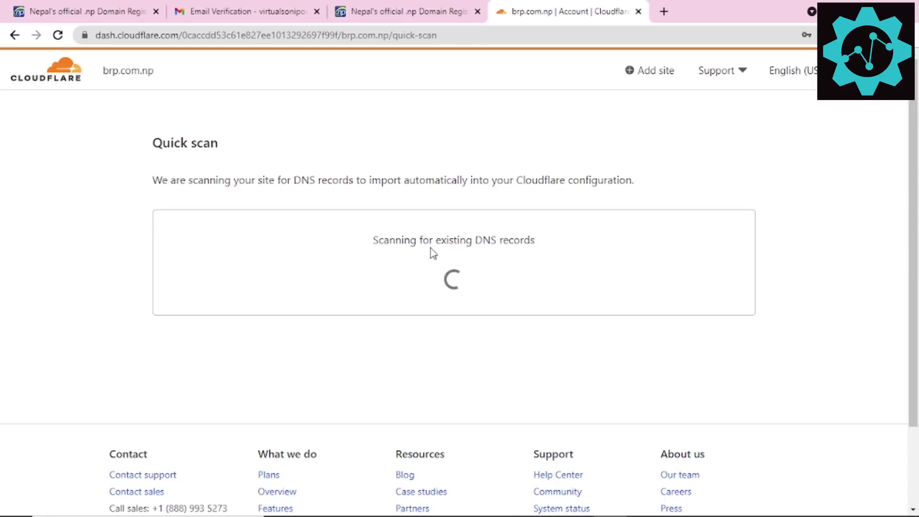
Step: Review the DNS records Cloudflare scanned and accept them
scroll(415, 247, "down", 3)
scroll(415, 246, "down", 10)
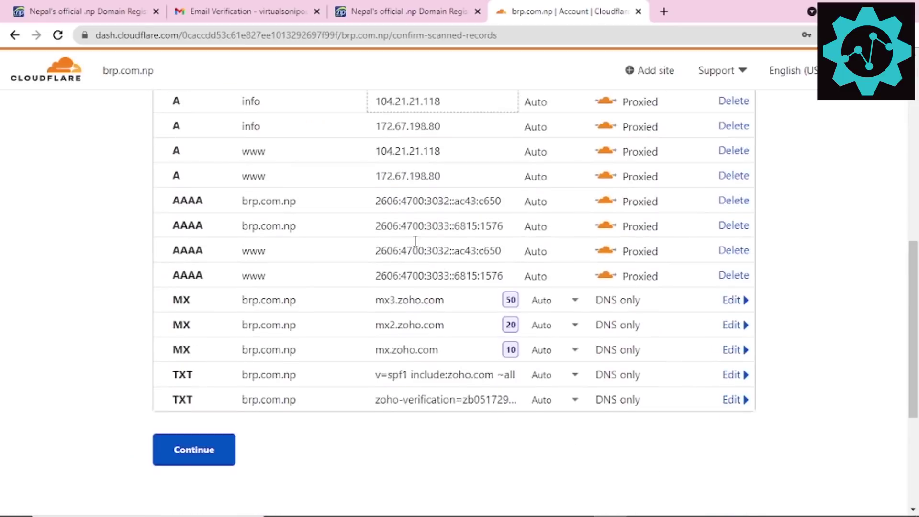
scroll(415, 244, "up", 14)
scroll(412, 257, "down", 12)
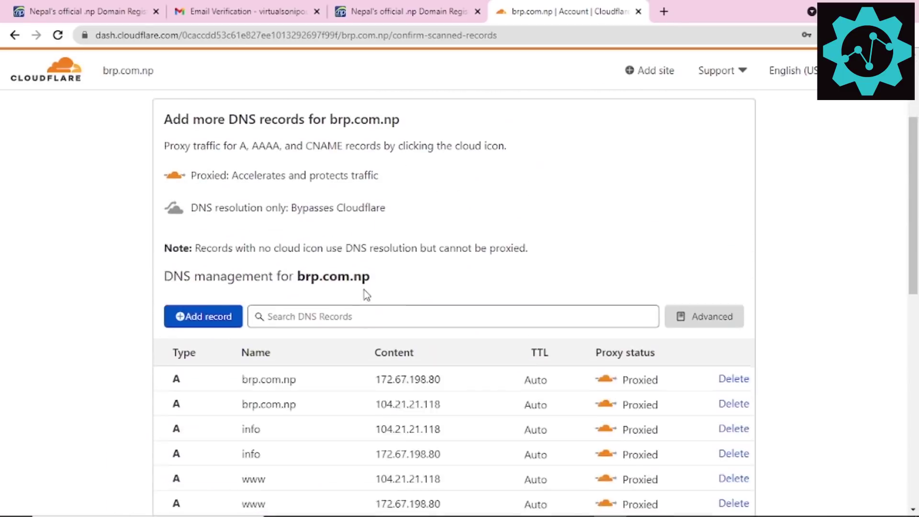
left_click(200, 271)
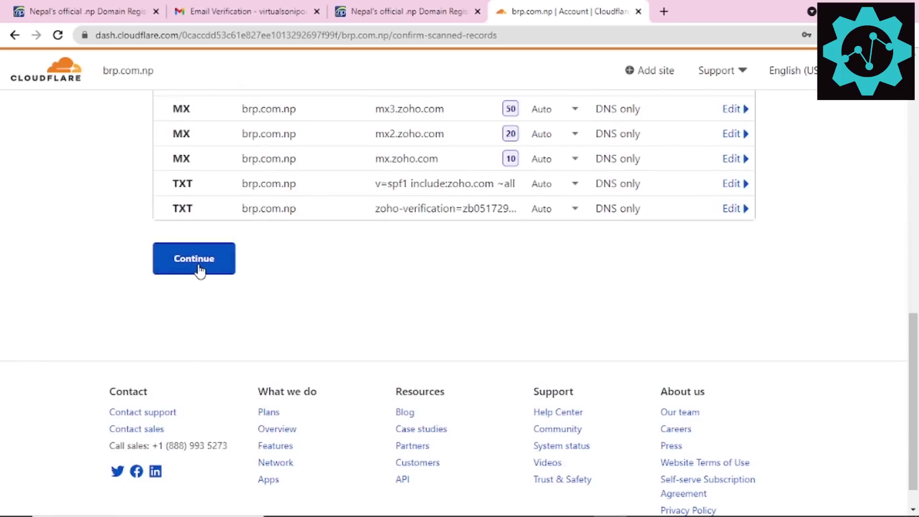
Step: Read Cloudflare's 'Add Cloudflare's nameservers' instructions, including which nameservers to remove
scroll(430, 272, "down", 4)
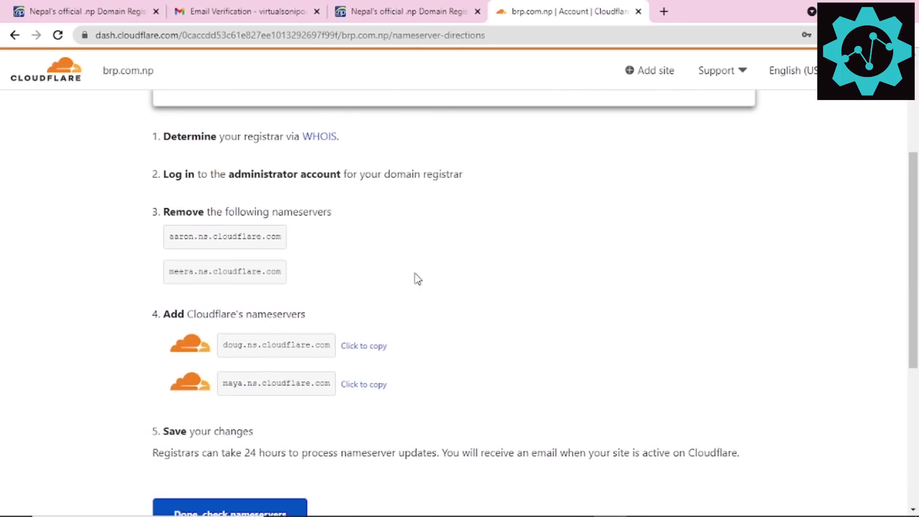
scroll(230, 249, "down", 4)
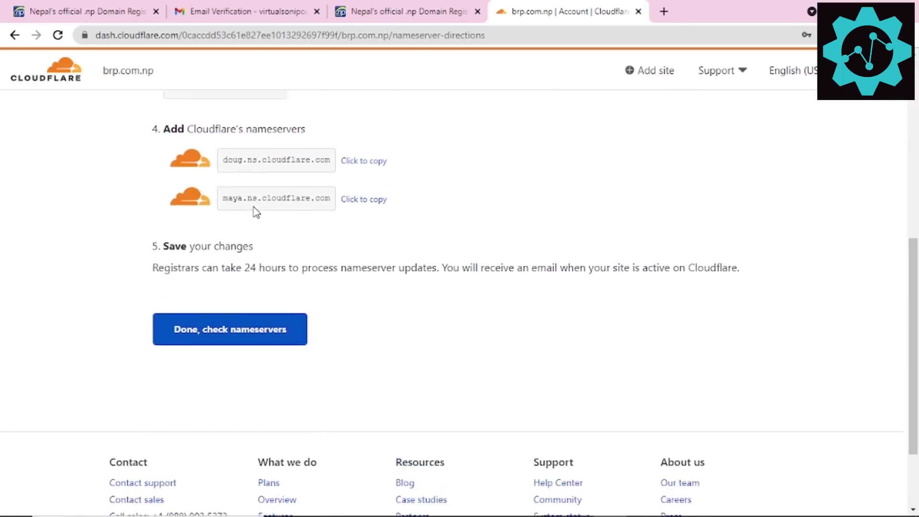
scroll(259, 211, "up", 6)
scroll(265, 212, "down", 2)
left_click_drag(174, 283, 338, 297)
scroll(338, 295, "down", 4)
left_click(211, 181)
left_click_drag(163, 181, 252, 181)
left_click(165, 183)
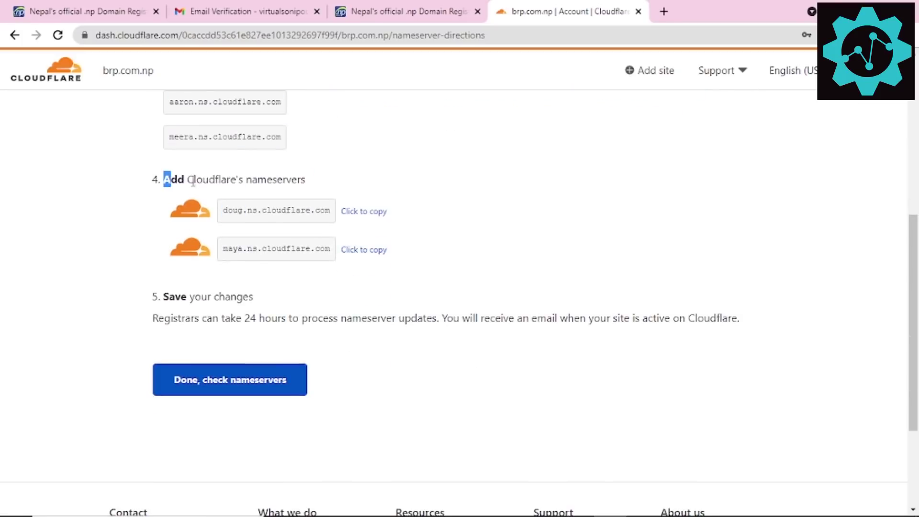
left_click_drag(163, 181, 297, 182)
left_click(300, 184)
scroll(311, 221, "up", 2)
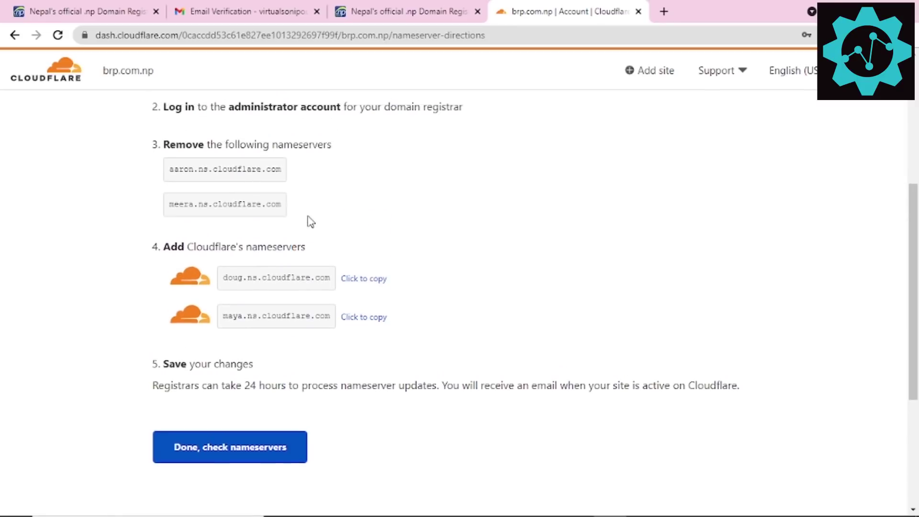
left_click_drag(172, 151, 330, 154)
left_click(337, 140)
left_click_drag(178, 245, 309, 248)
left_click(311, 250)
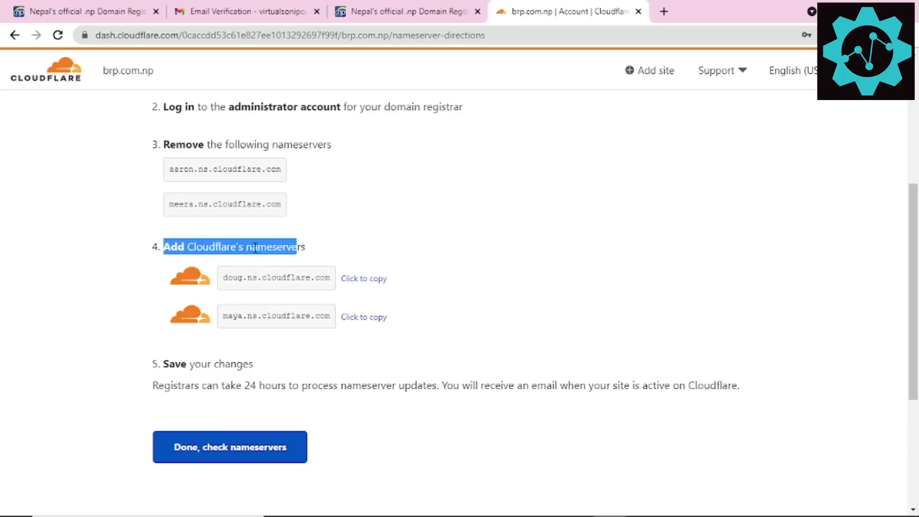
left_click_drag(163, 246, 359, 261)
Step: Copy doug.ns.cloudflare.com and put the cursor in the form's Primary name server field
left_click(355, 282)
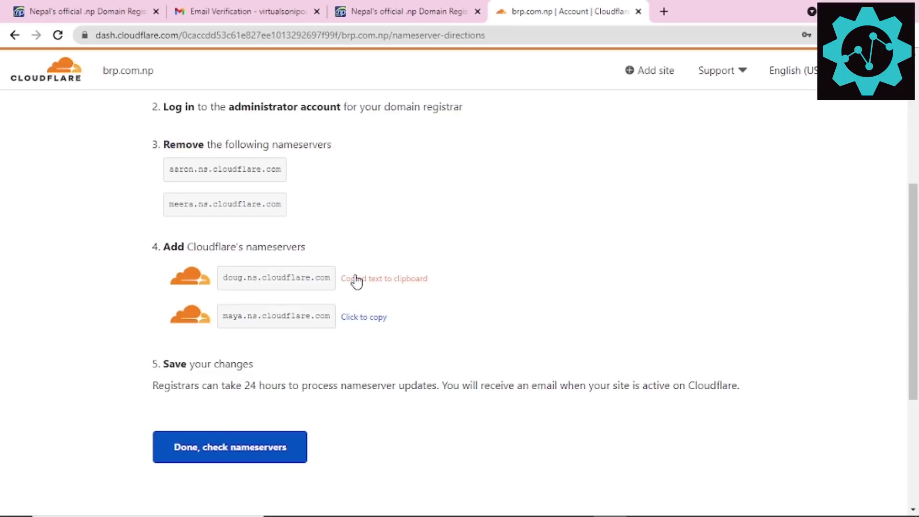
left_click(396, 11)
left_click(215, 321)
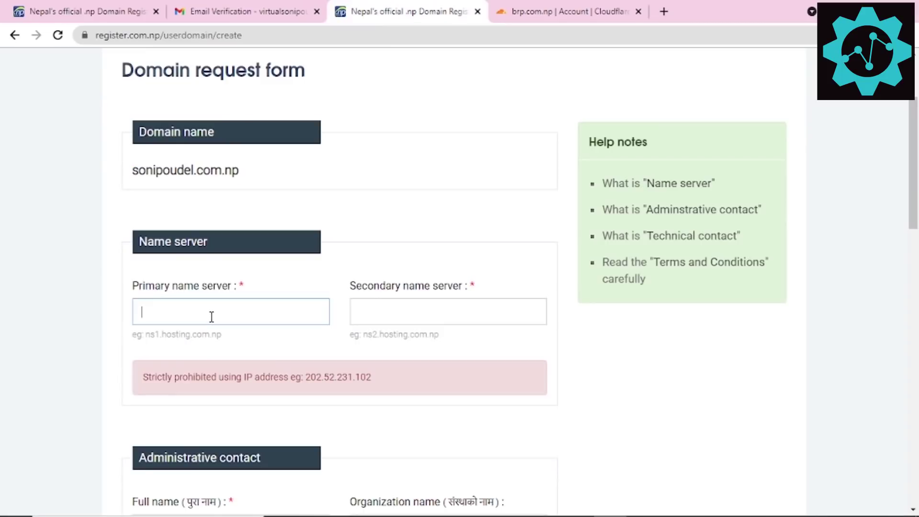
Step: Set the primary and secondary name servers to doug.ns.cloudflare.com and maya.ns.cloudflare.com
key("ctrl+v")
left_click(572, 12)
left_click(356, 318)
left_click(432, 2)
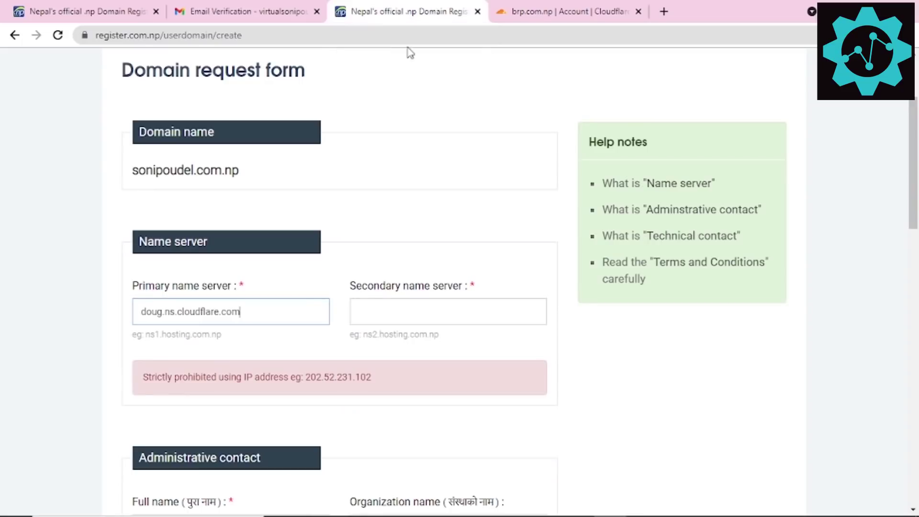
left_click(405, 322)
key("ctrl+v")
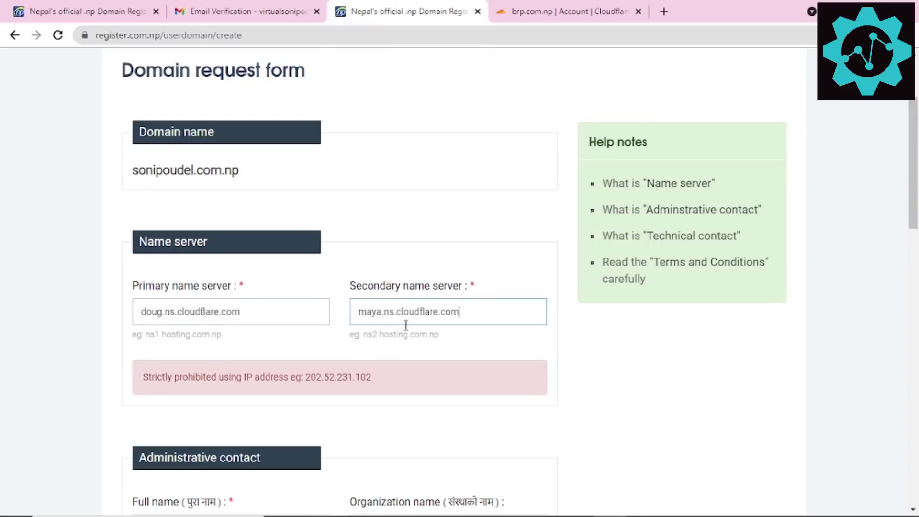
Step: Finish Cloudflare's nameserver setup step and return to the domain request form
left_click(526, 12)
left_click_drag(400, 344, 178, 248)
left_click(177, 249)
left_click_drag(223, 277, 417, 315)
left_click(256, 449)
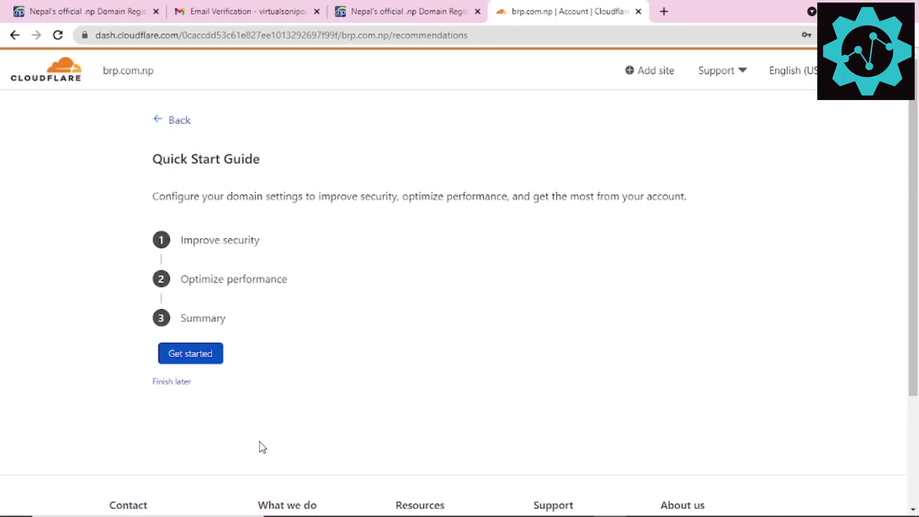
left_click(436, 9)
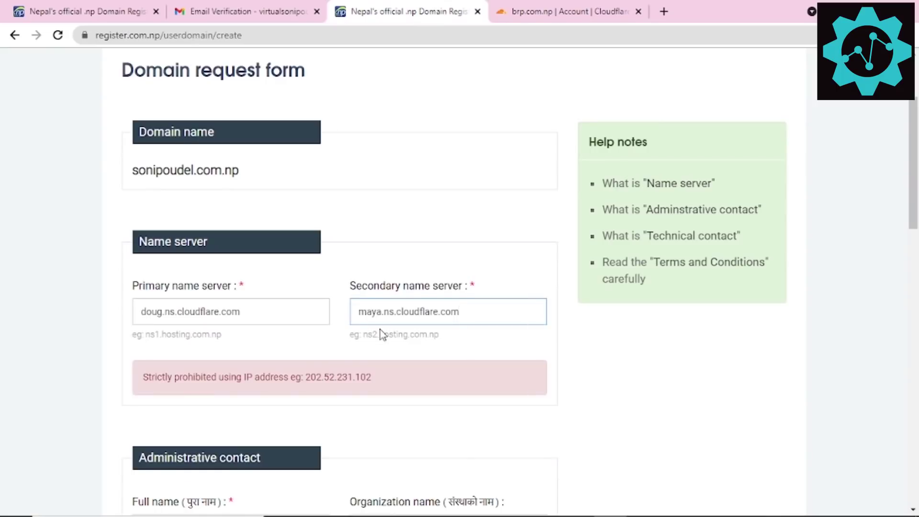
Step: Enter the administrative contact's full name, Province 4, and address 'Pokhar'
scroll(335, 330, "down", 4)
scroll(248, 282, "down", 3)
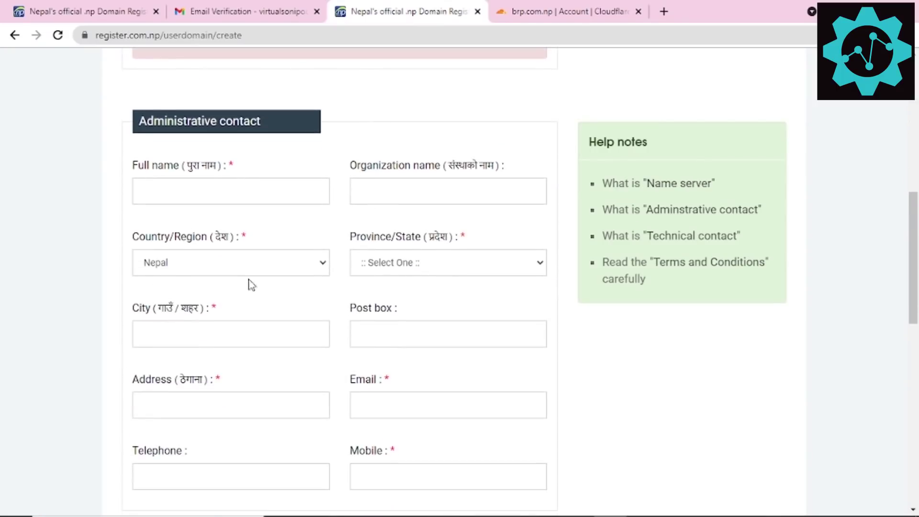
left_click(212, 198)
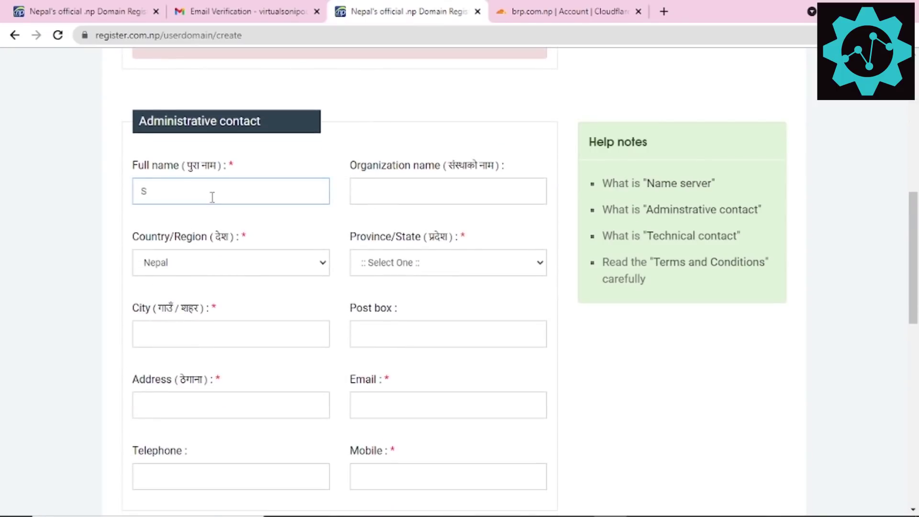
key("Tab")
key("Tab")
key("Tab")
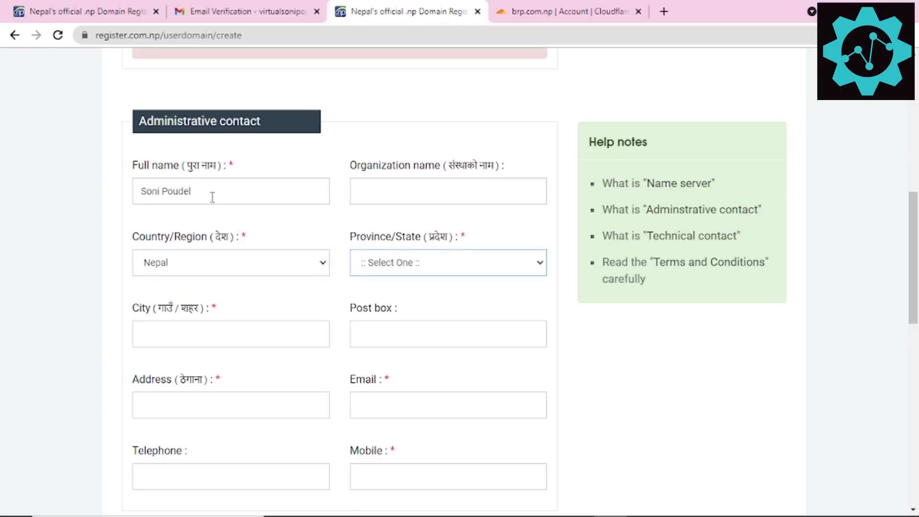
left_click(403, 273)
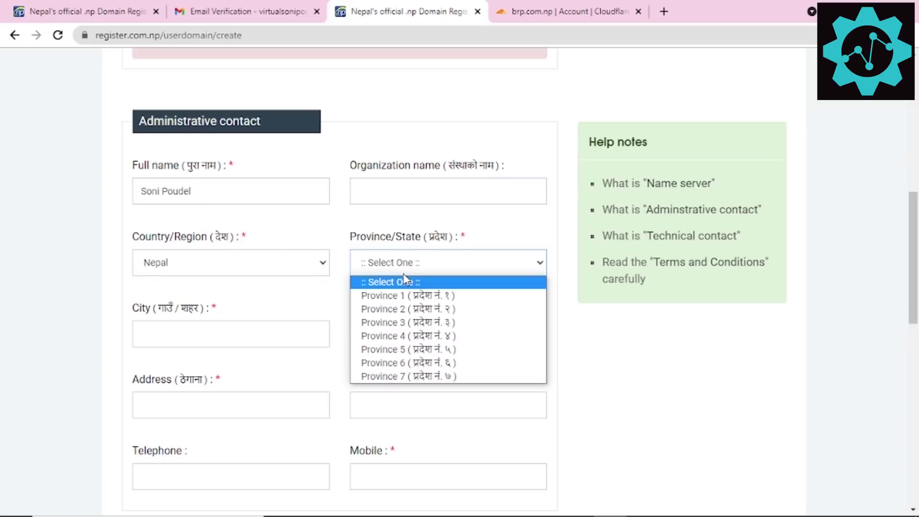
left_click(422, 338)
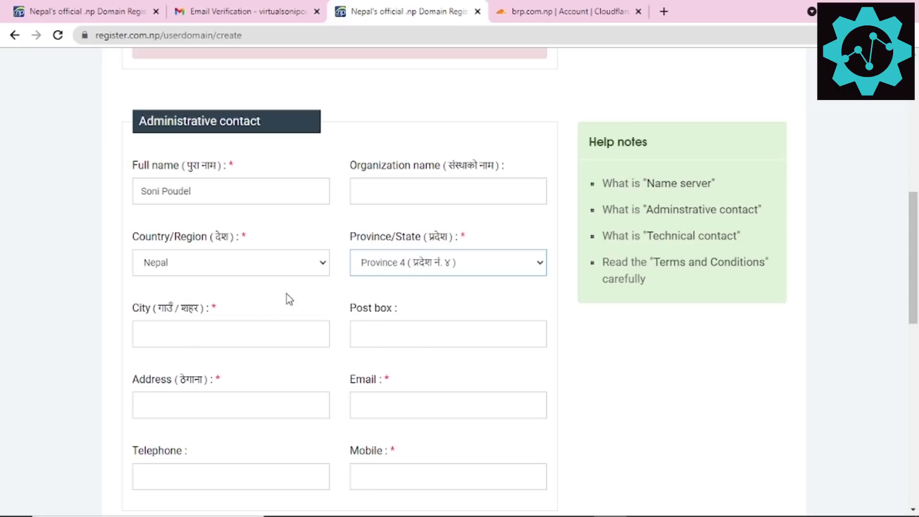
left_click(257, 328)
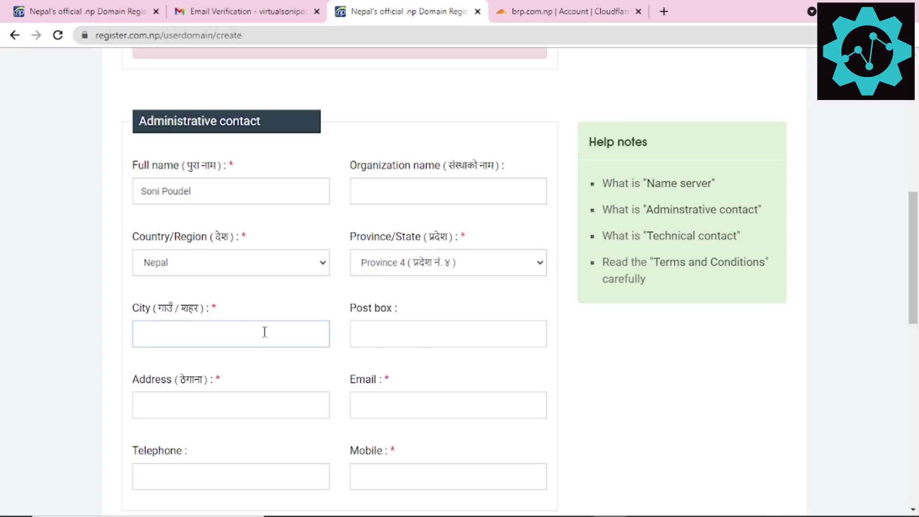
key("Tab")
key("Tab")
type("Pokhar")
key("Tab")
Step: Copy the Gmail account's e-mail address and paste it into the Email field
left_click(244, 11)
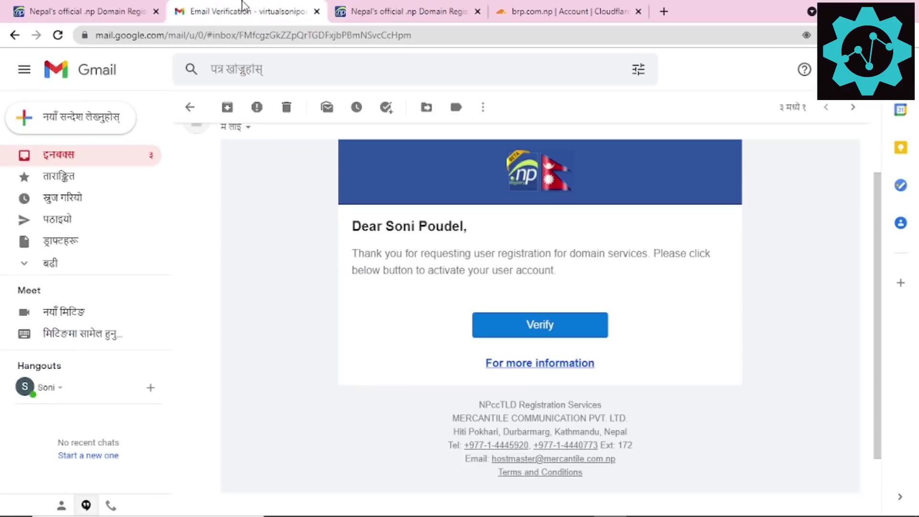
left_click(900, 69)
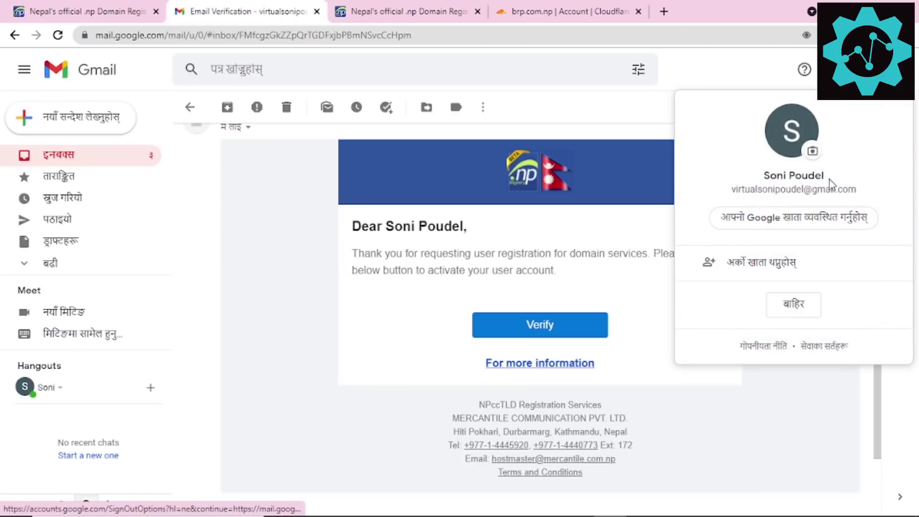
key("Escape")
left_click(900, 69)
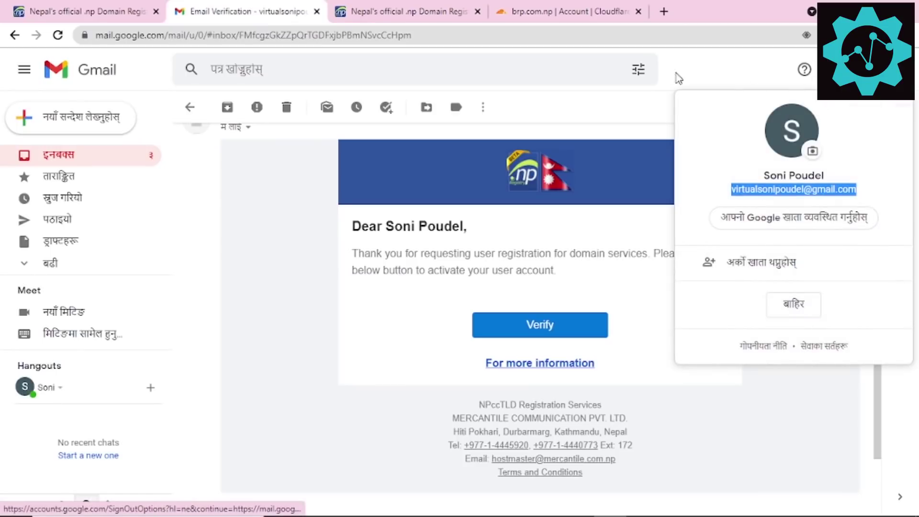
left_click(378, 10)
key("ctrl+v")
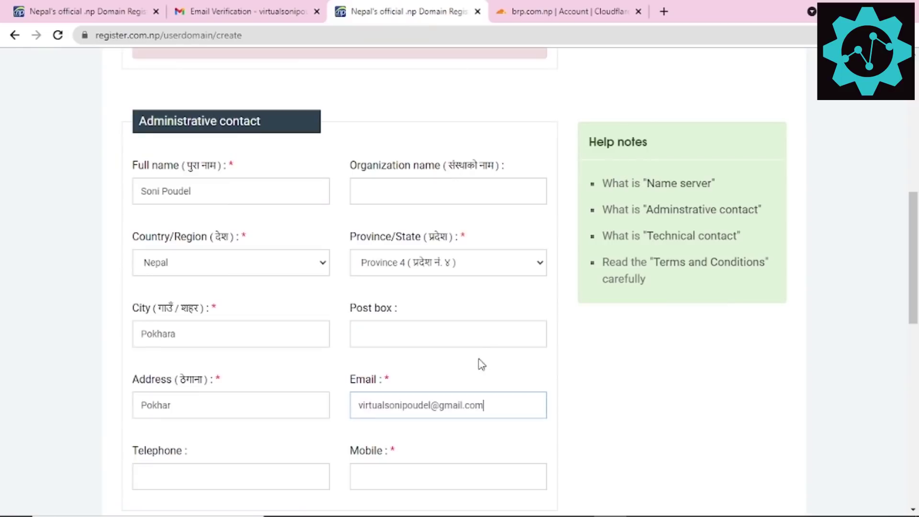
Step: Enter the mobile number, copy the administrative details to the technical contact, and save
scroll(414, 356, "down", 3)
left_click(397, 348)
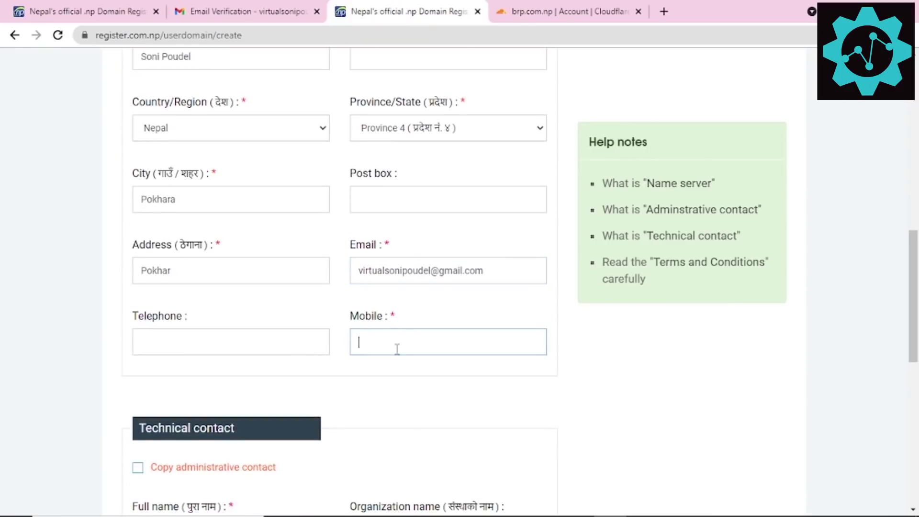
type("98")
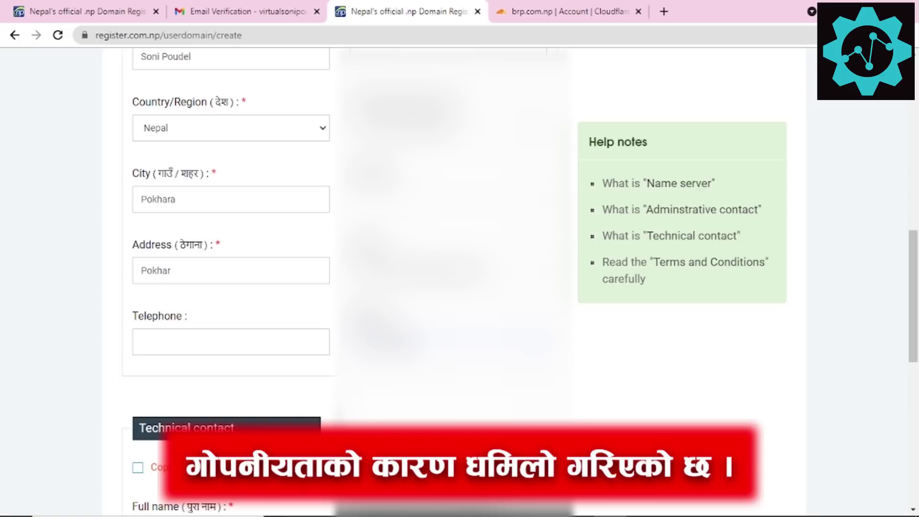
scroll(648, 392, "down", 7)
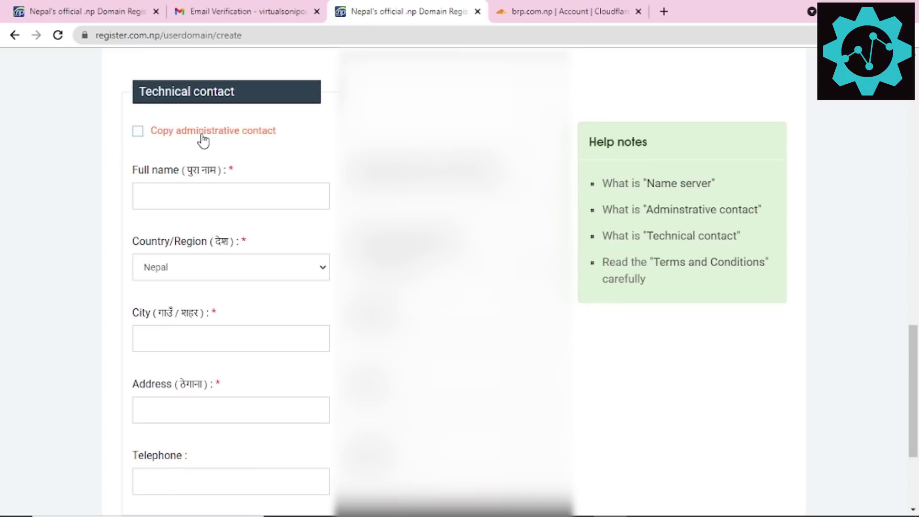
left_click(203, 139)
scroll(317, 199, "down", 3)
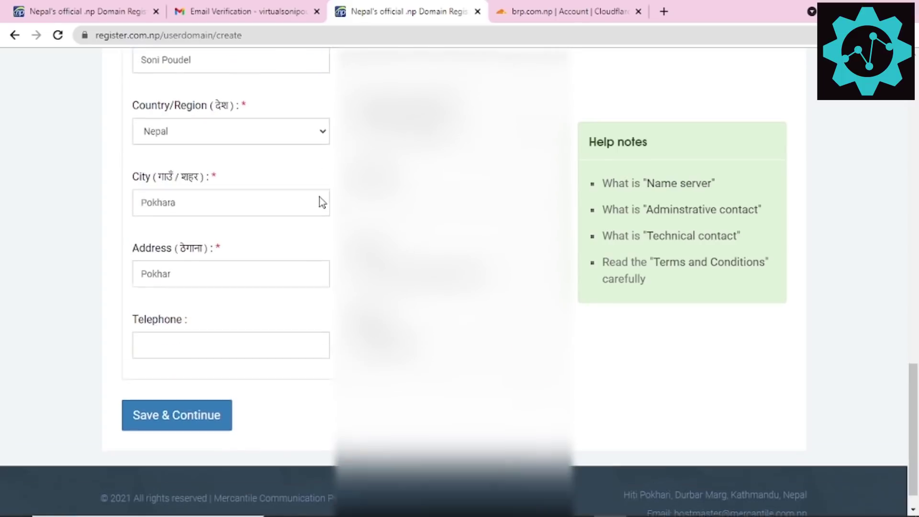
left_click(184, 400)
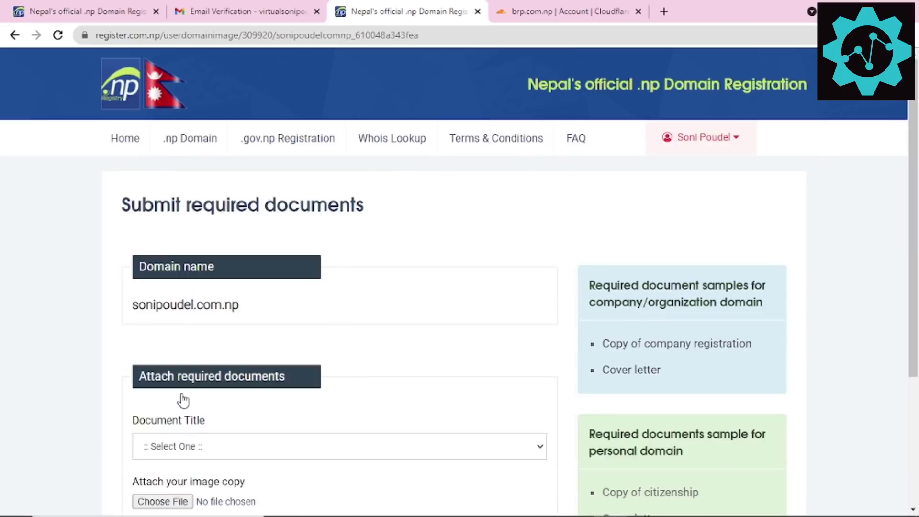
Step: Set the Document Title to Registration/Citizenship document
scroll(217, 213, "down", 3)
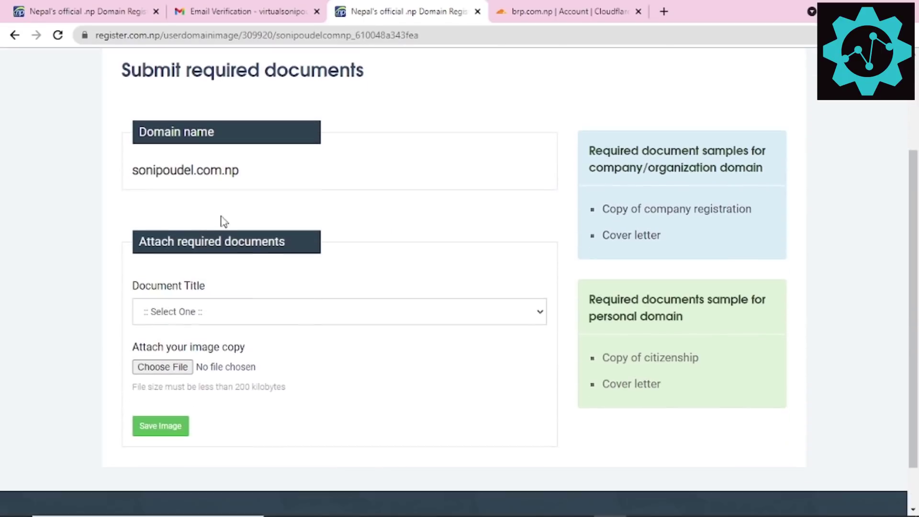
scroll(252, 216, "up", 2)
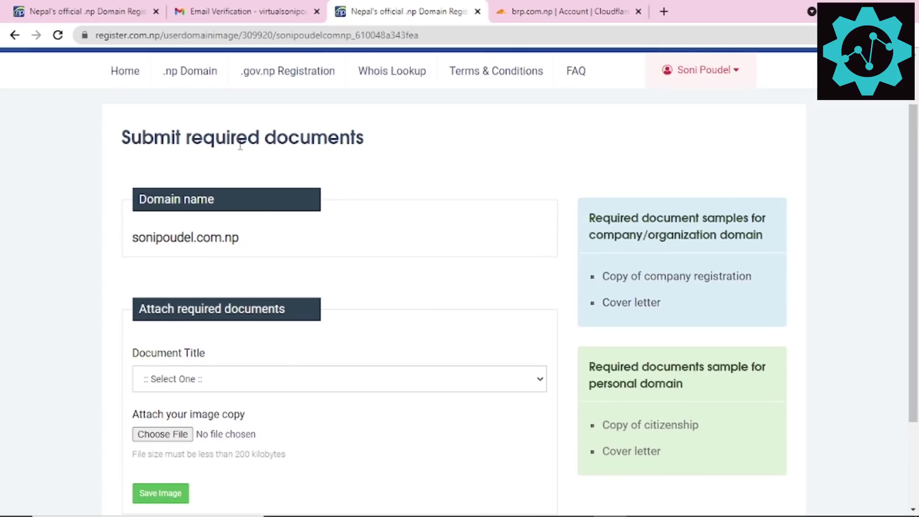
scroll(228, 242, "down", 3)
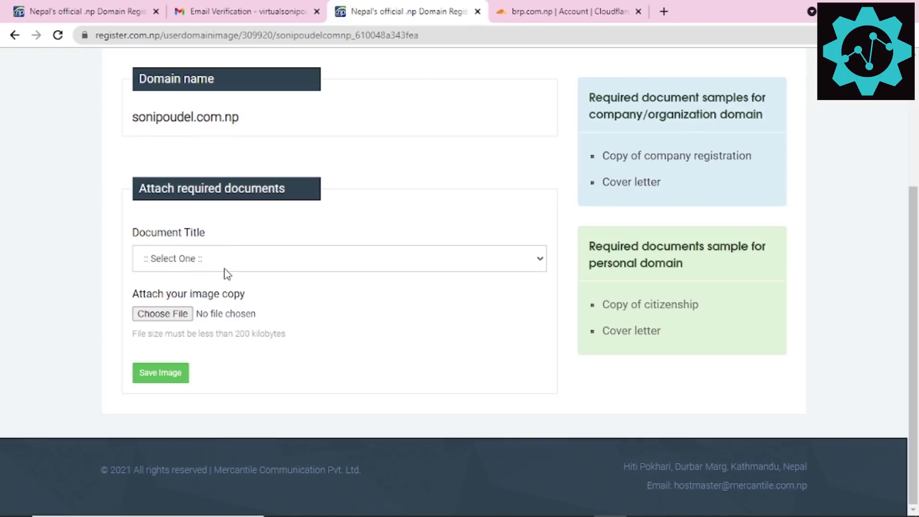
left_click(224, 267)
left_click(93, 290)
left_click(172, 265)
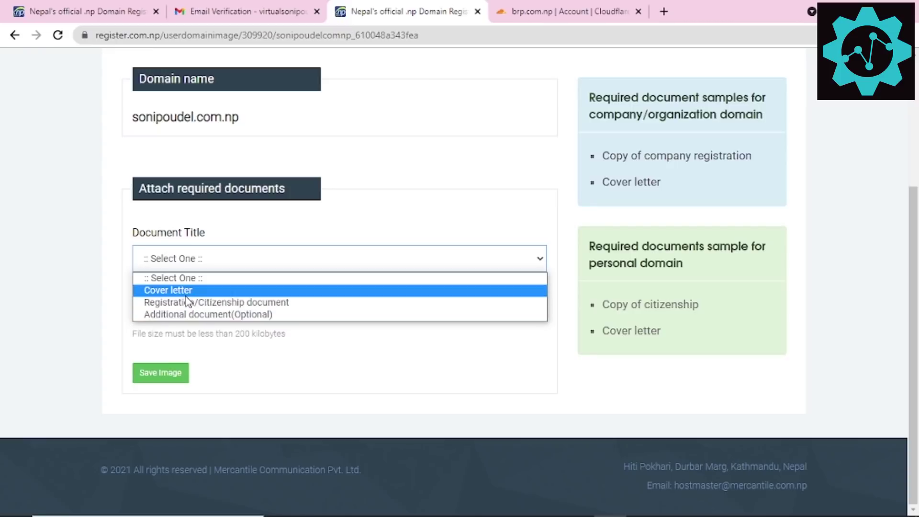
left_click(25, 246)
left_click(225, 268)
left_click(198, 303)
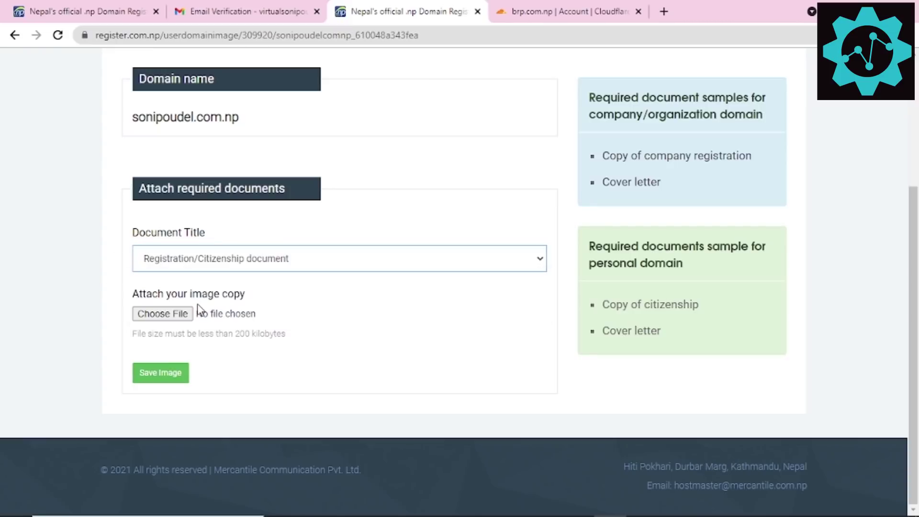
Step: Attach citizenship.jpg and upload it; the site rejects it for exceeding 200 kilobytes
left_click(163, 314)
left_click(299, 126)
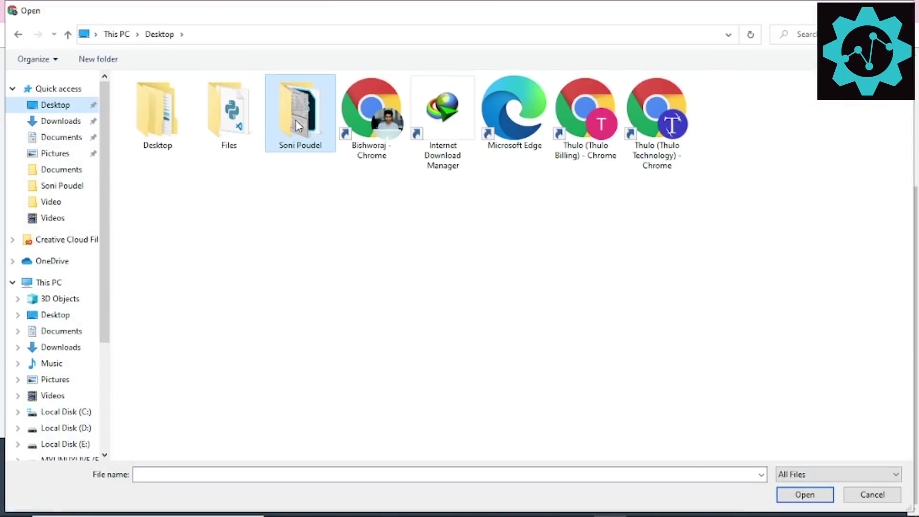
double_click(298, 110)
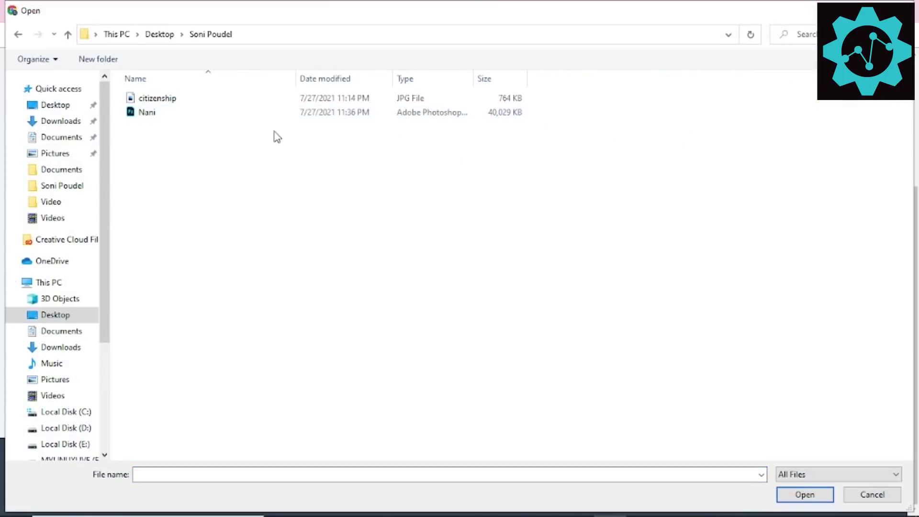
left_click(158, 102)
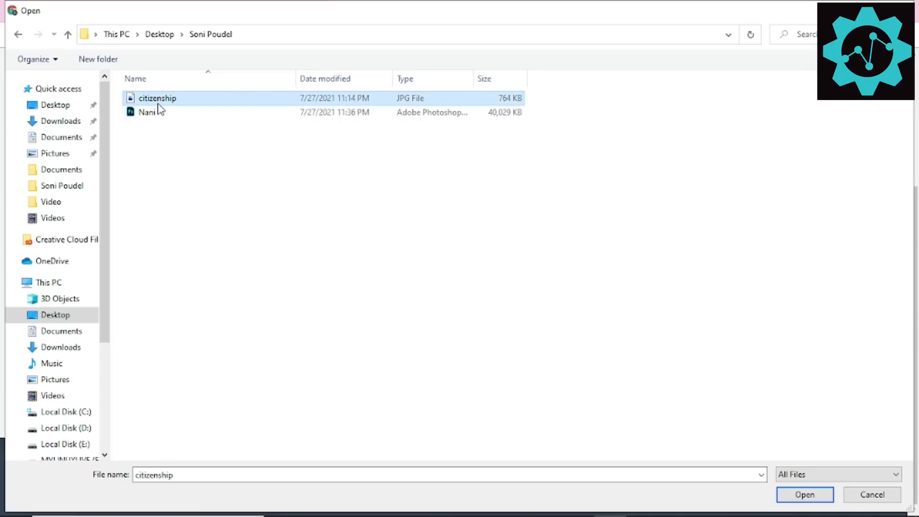
left_click(244, 103)
double_click(432, 100)
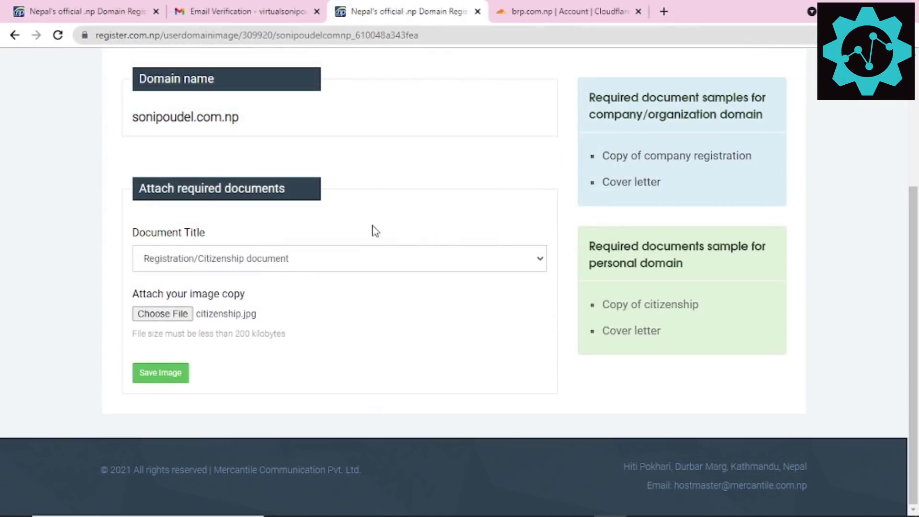
left_click(171, 378)
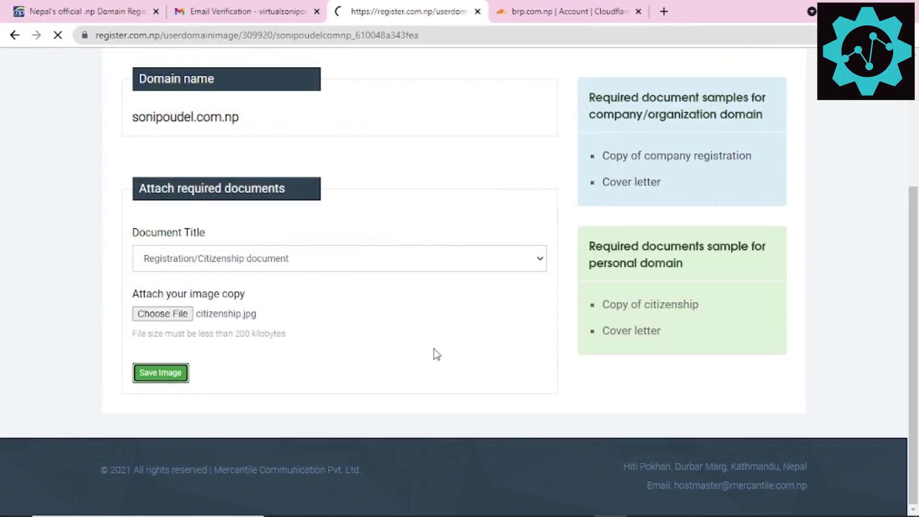
scroll(372, 293, "down", 5)
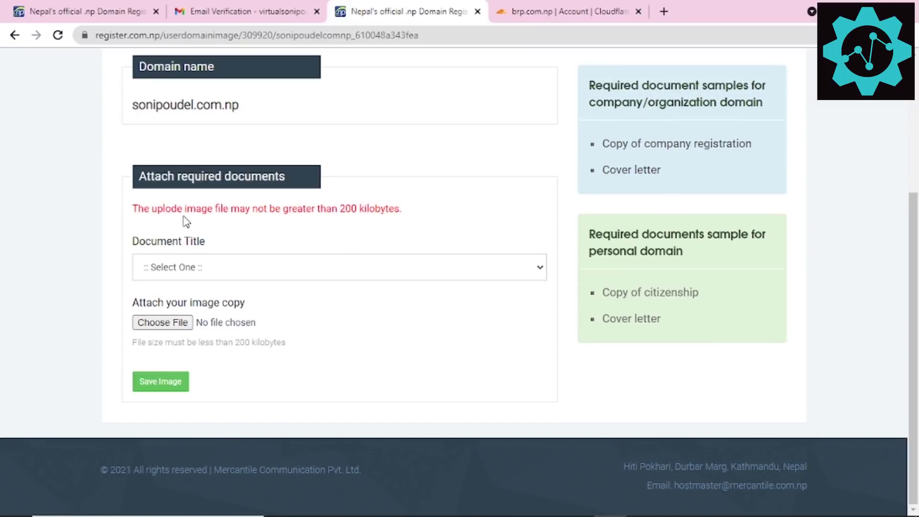
left_click_drag(171, 213, 390, 203)
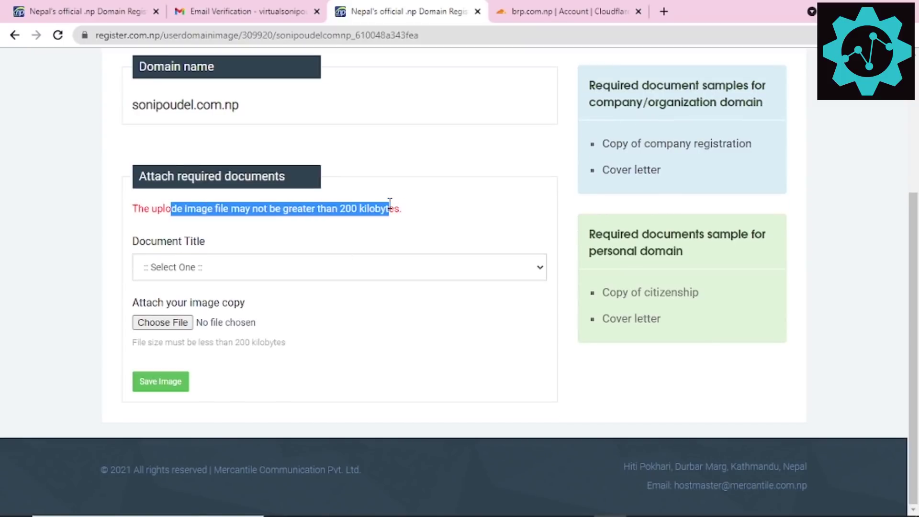
Step: Open citizenship.jpg full screen in Photos and snip the area around the document
left_click(385, 206)
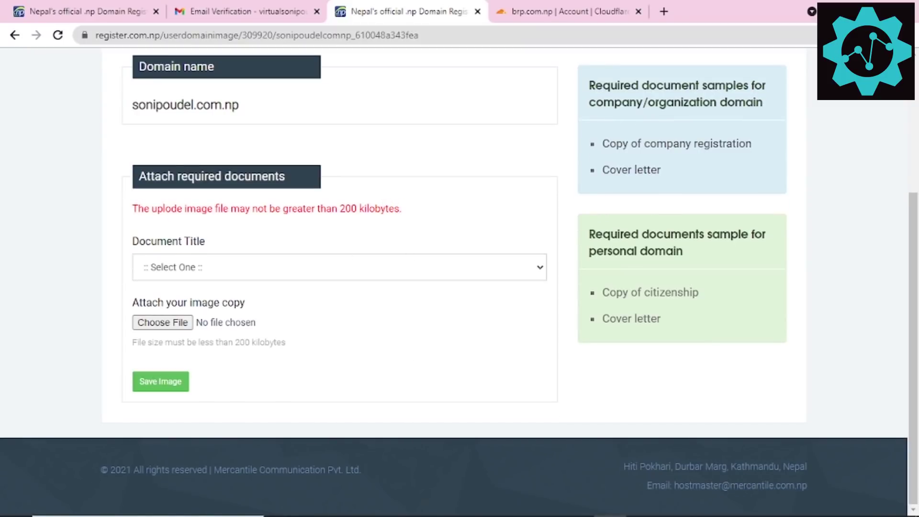
left_click(412, 503)
left_click(501, 446)
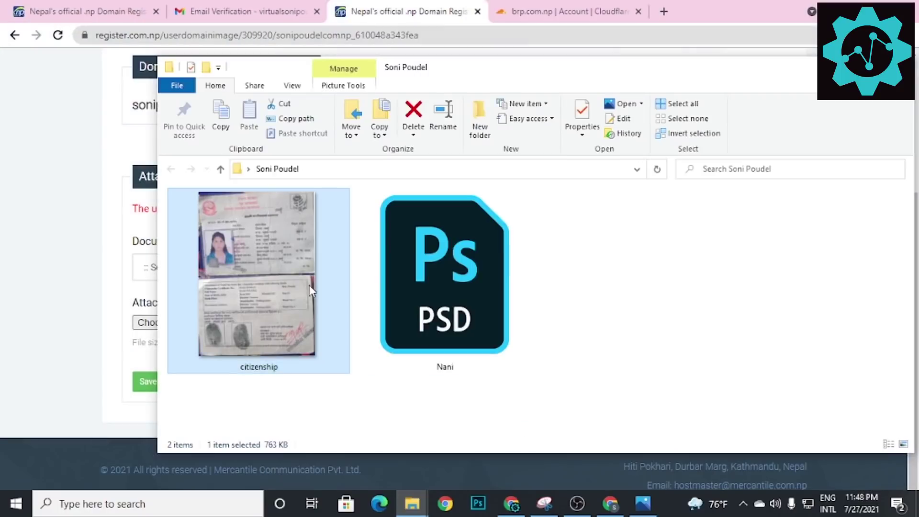
double_click(248, 262)
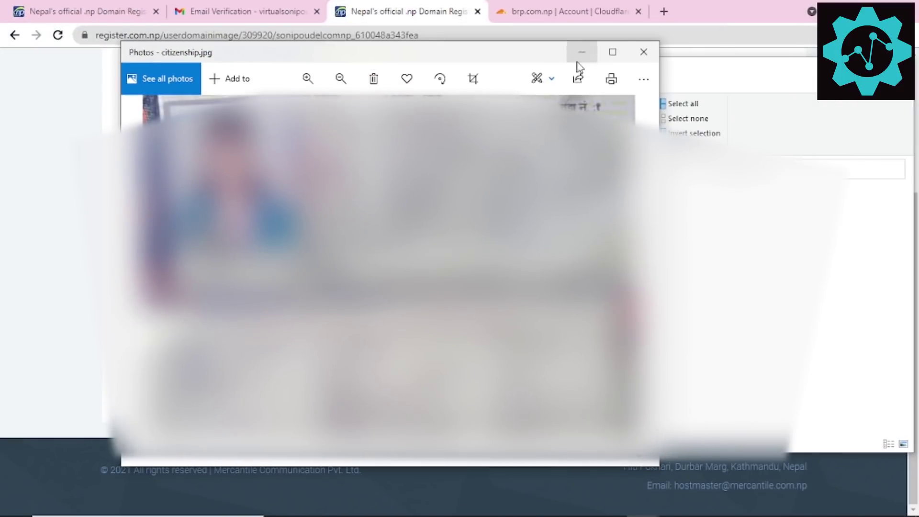
left_click(613, 52)
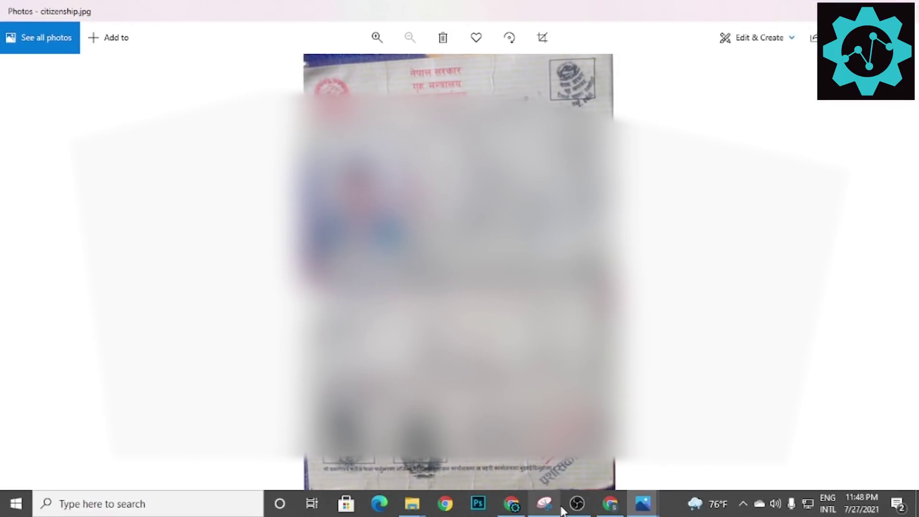
left_click(546, 503)
left_click(58, 54)
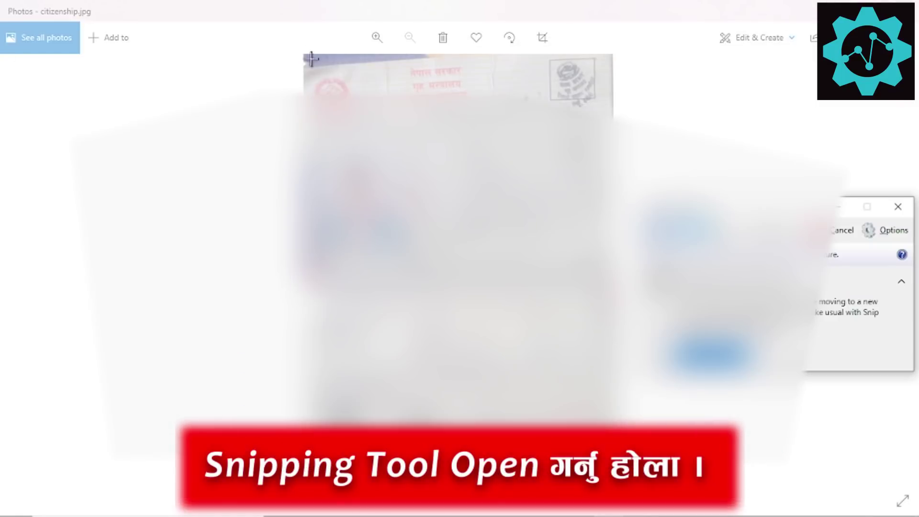
left_click_drag(305, 54, 614, 430)
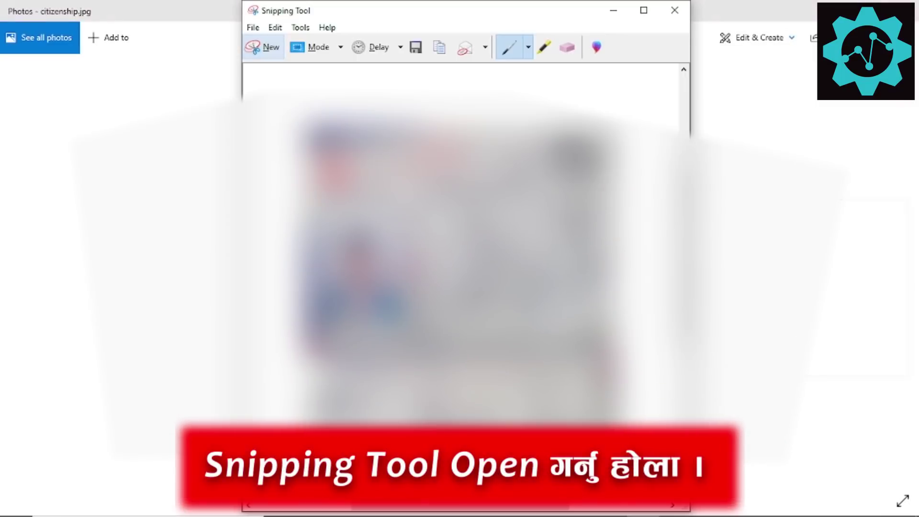
Step: Save the snip as a JPEG in the citizenship scan's folder and minimise Snipping Tool
key("ctrl+s")
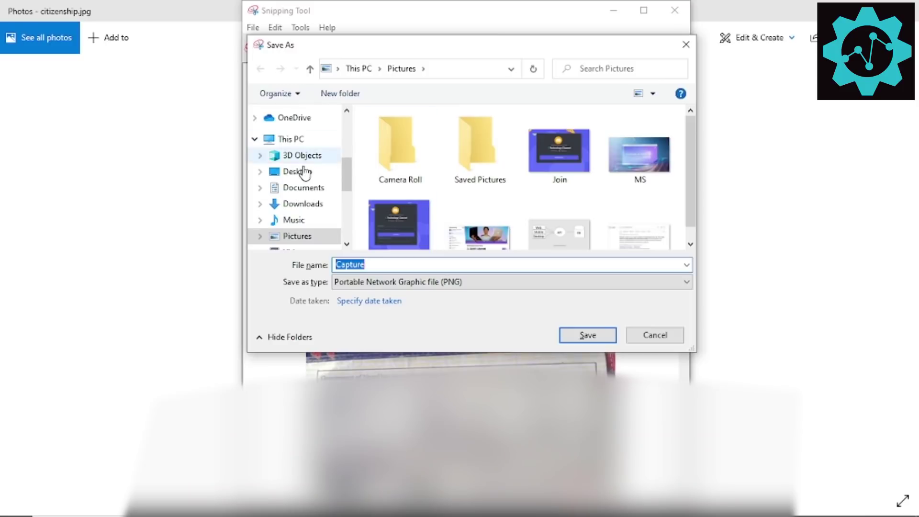
left_click(275, 175)
left_click(567, 166)
double_click(567, 166)
double_click(372, 262)
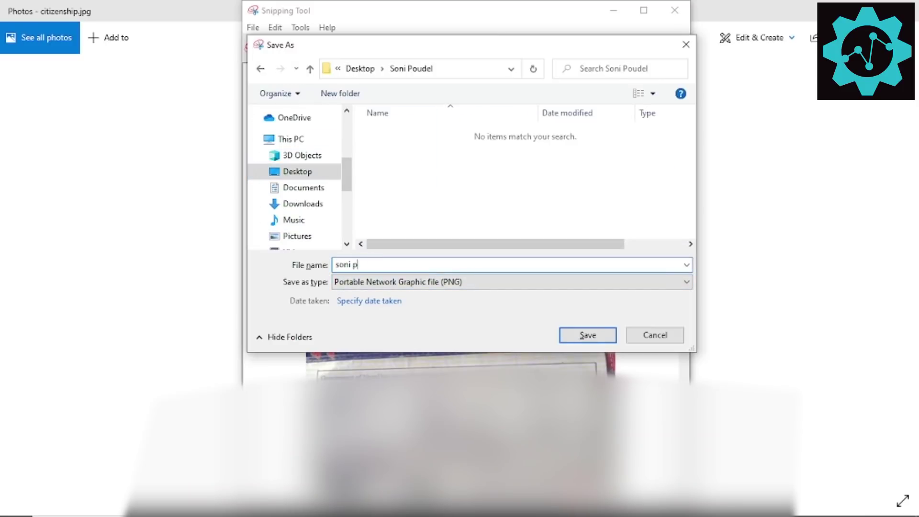
left_click(409, 282)
left_click(392, 312)
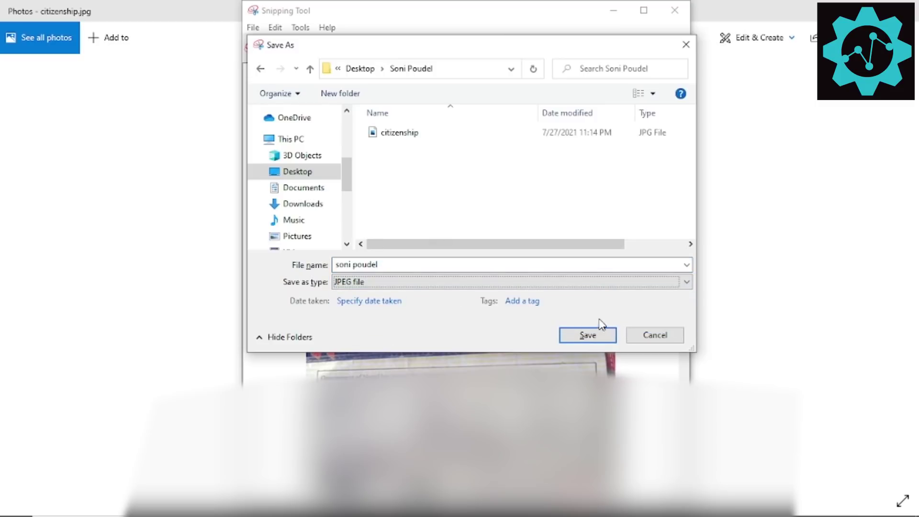
left_click(600, 332)
left_click(612, 10)
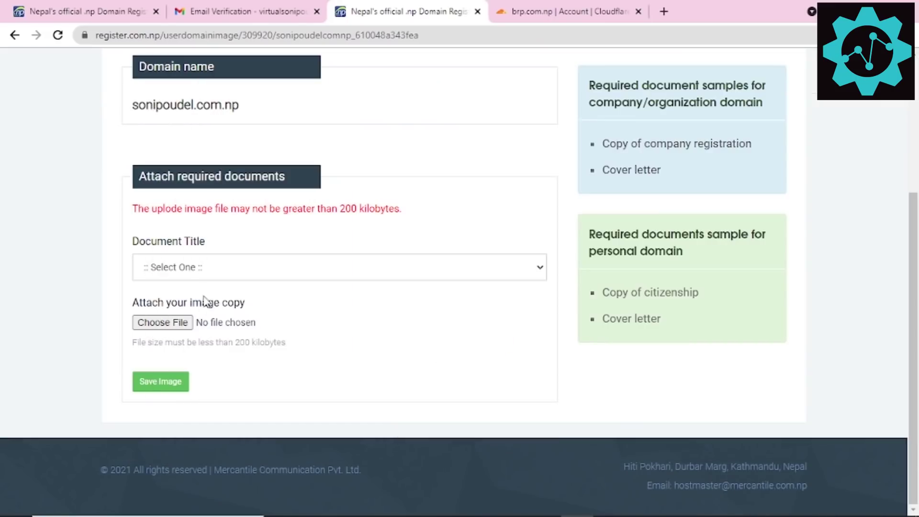
Step: Upload the snipped citizenship JPEG as the Registration/Citizenship document
left_click(191, 268)
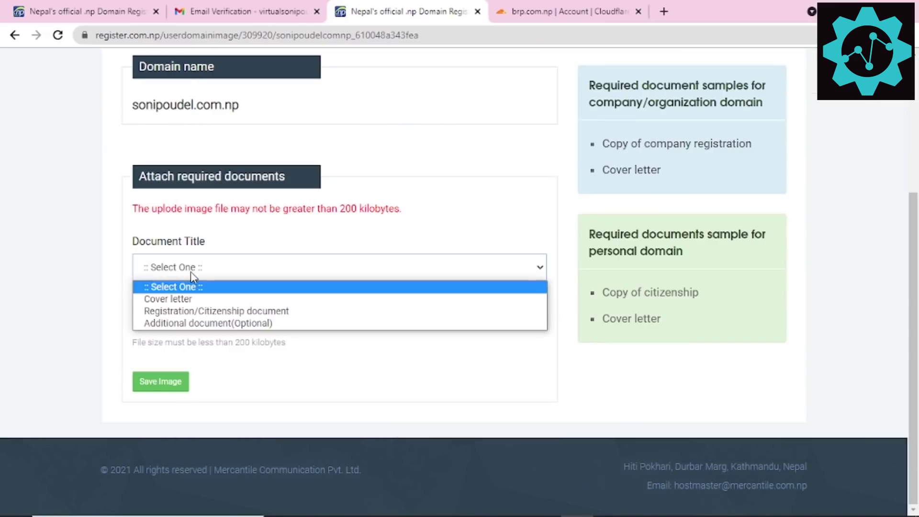
left_click(200, 312)
left_click(188, 322)
double_click(295, 113)
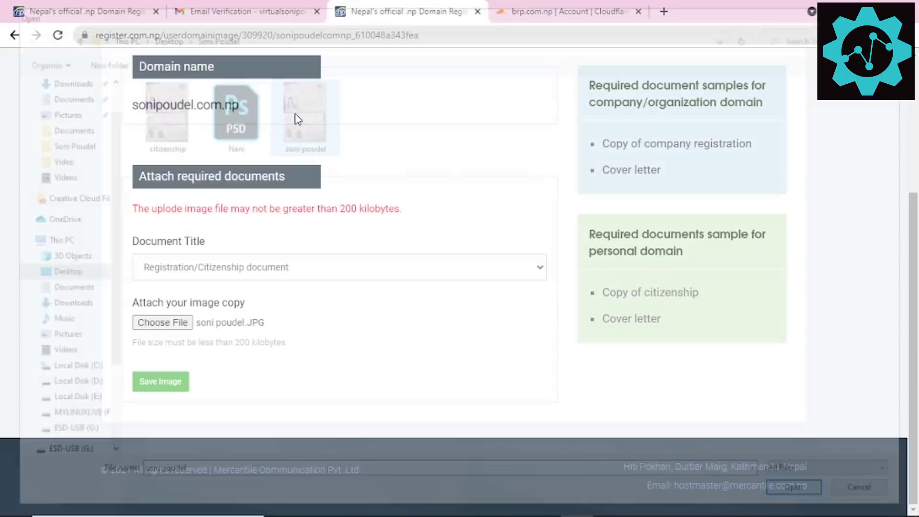
left_click(162, 389)
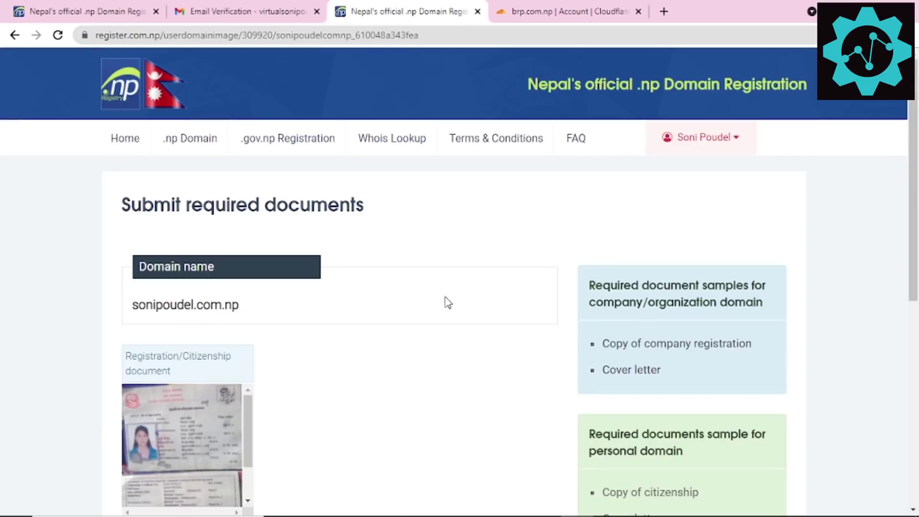
Step: Check the uploaded document and bring up the Coverletter Google Doc window
scroll(482, 305, "down", 7)
scroll(410, 311, "up", 3)
scroll(184, 230, "down", 3)
scroll(192, 234, "up", 3)
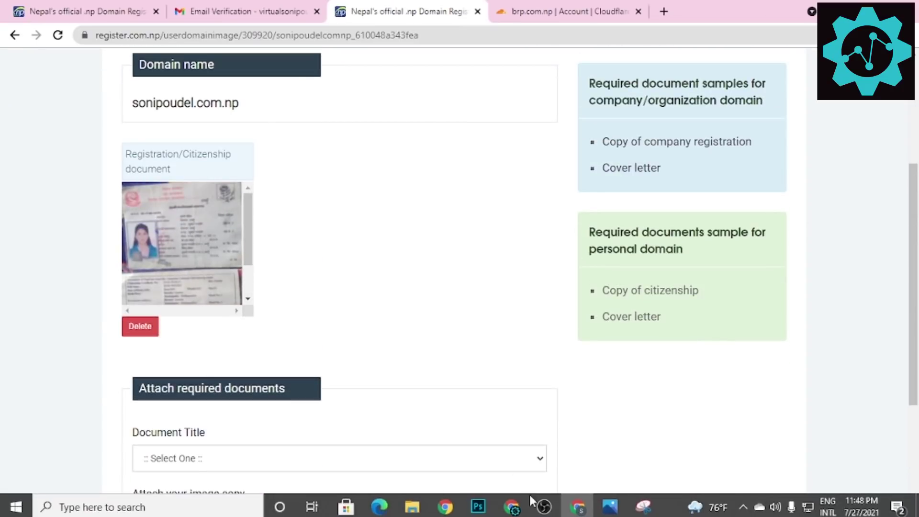
left_click(512, 503)
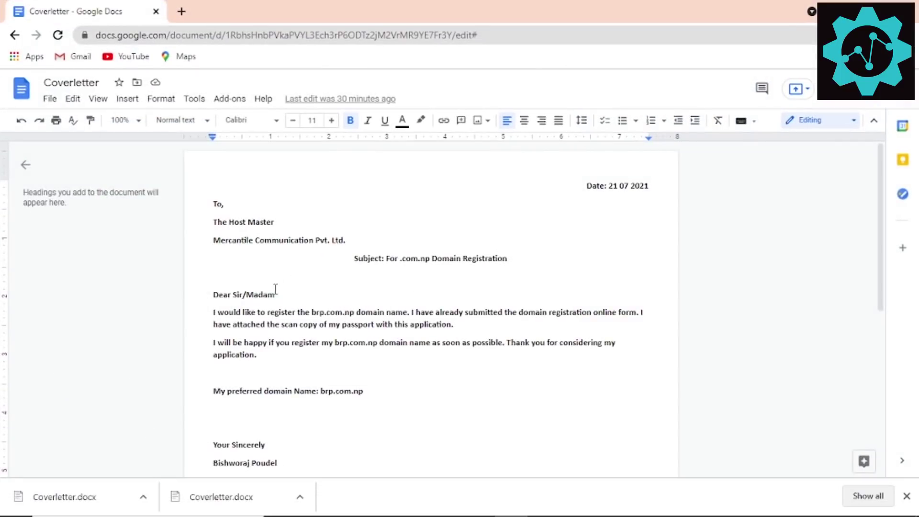
Step: Copy the Coverletter's anyone-with-the-link share URL and restore the window beside the registration page
scroll(271, 291, "down", 3)
scroll(316, 275, "up", 3)
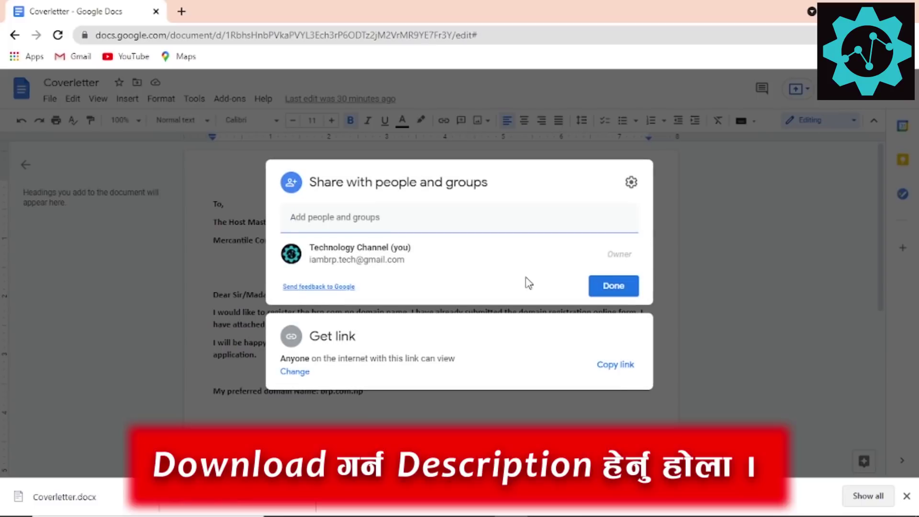
left_click(622, 369)
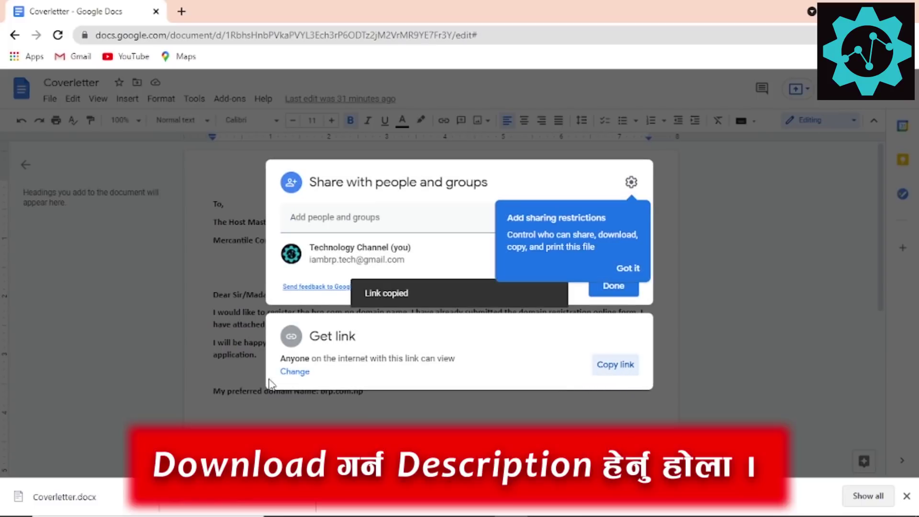
left_click(299, 372)
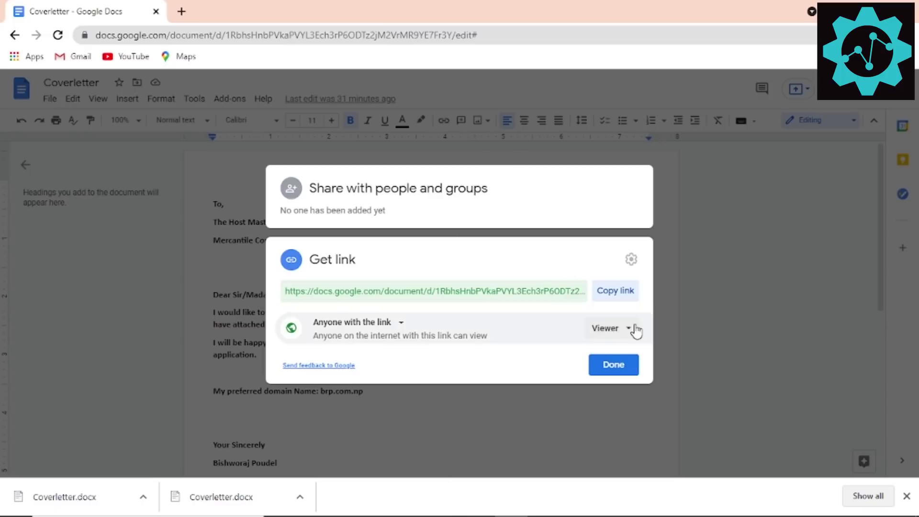
left_click_drag(329, 1, 447, 192)
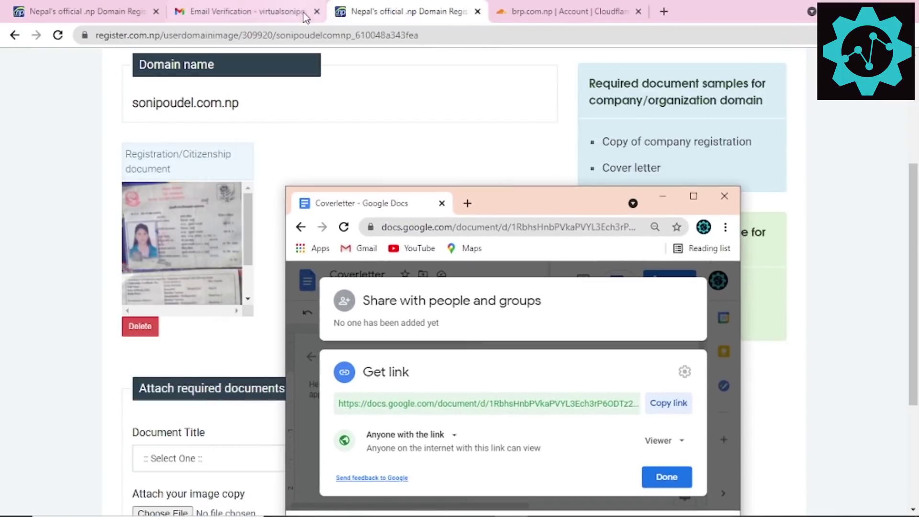
left_click(663, 6)
Step: Open the copied Coverletter link in the new tab and dismiss the citations popup
key("ctrl+v")
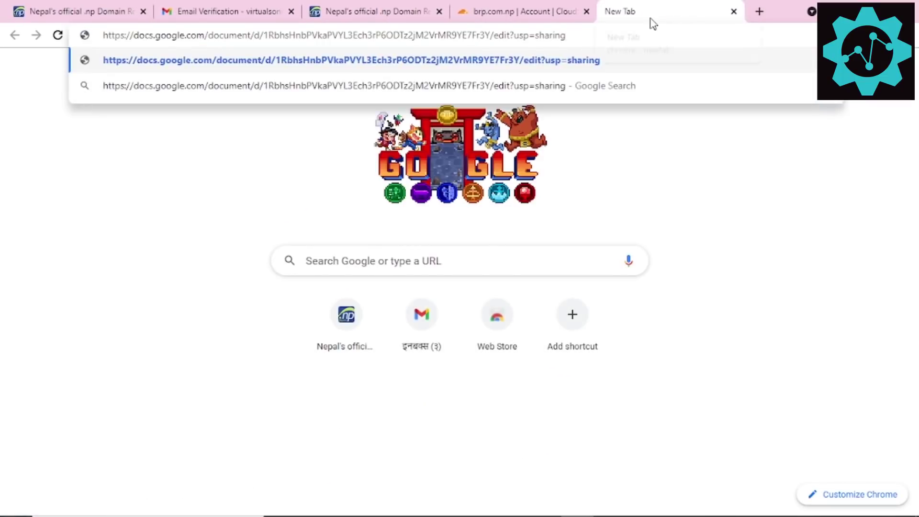
key("Return")
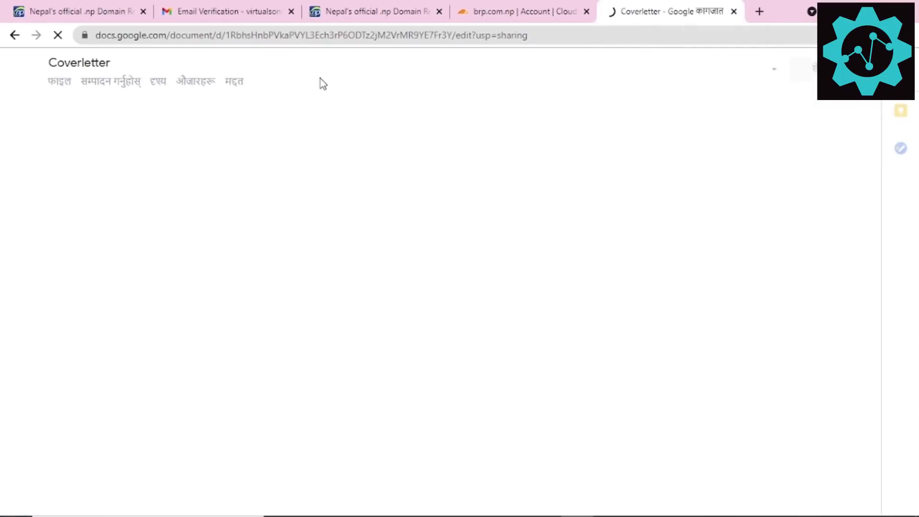
left_click(365, 164)
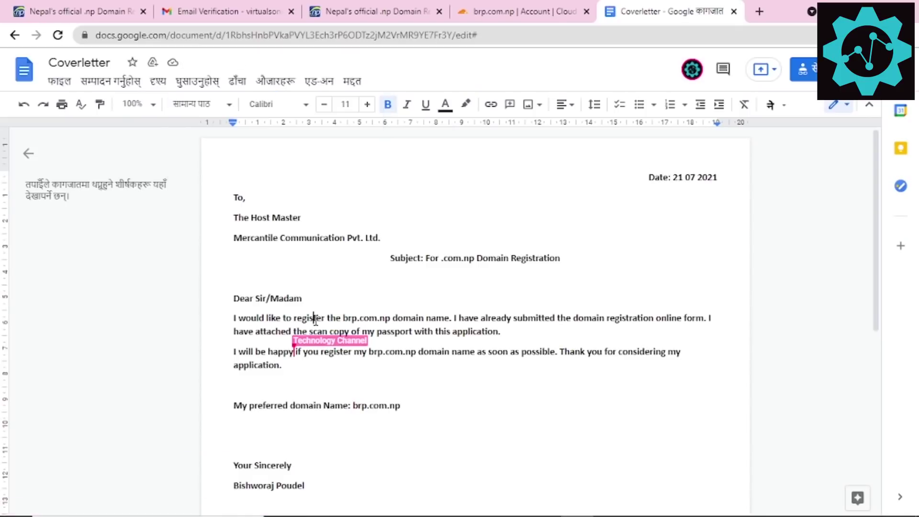
Step: Replace 'brp' with the new domain label in all three mentions of brp.com.np
double_click(351, 317)
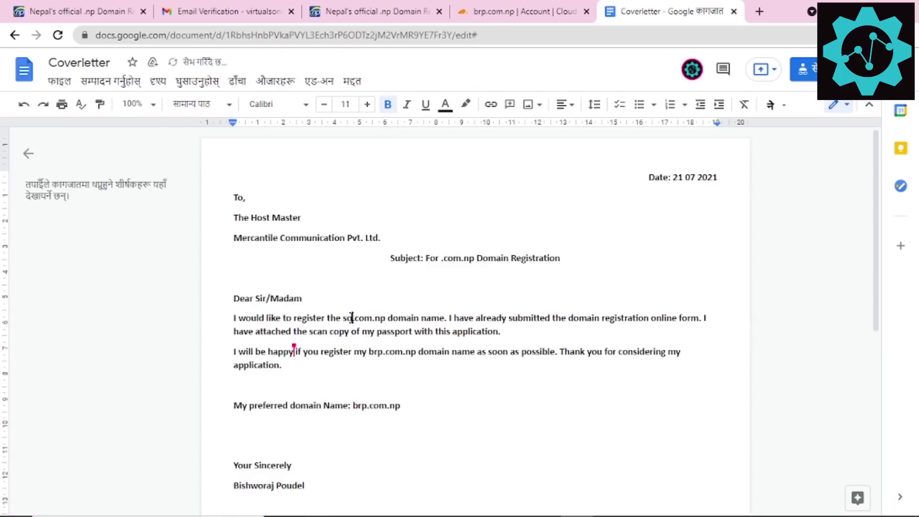
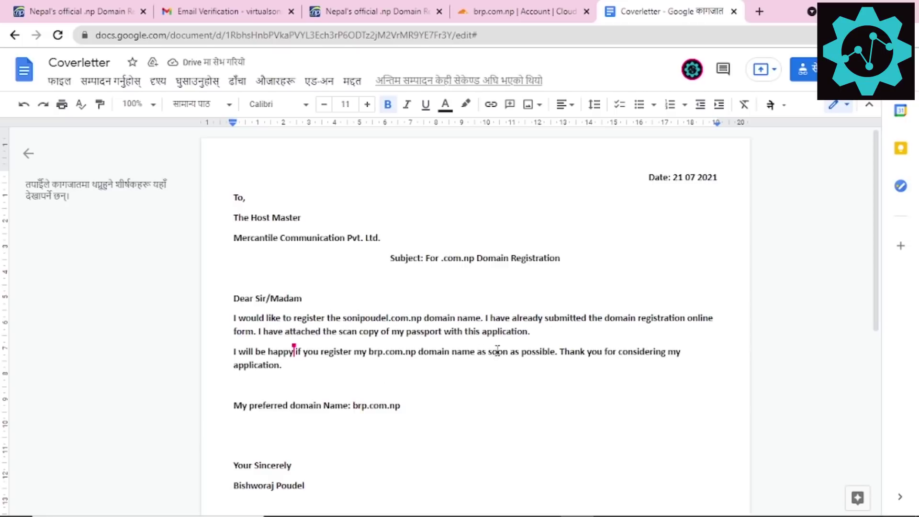
double_click(377, 352)
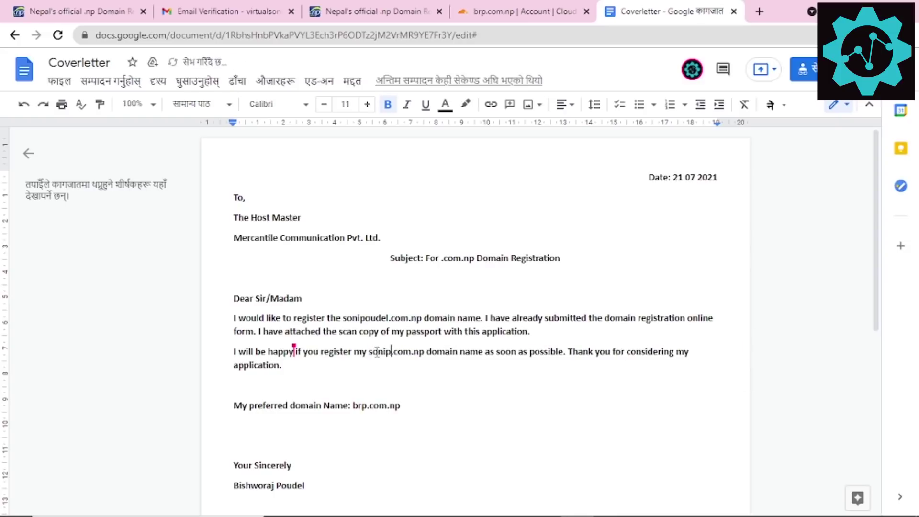
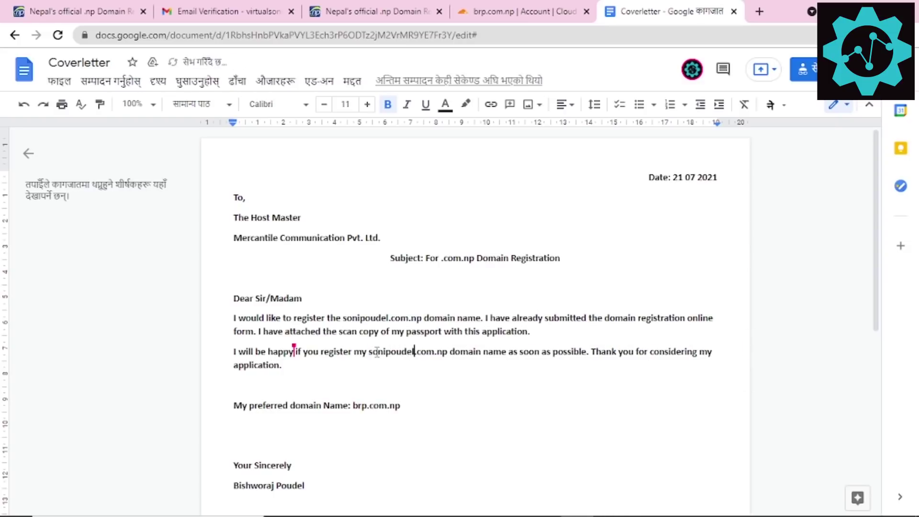
double_click(377, 352)
key("ctrl+c")
double_click(359, 406)
key("ctrl+v")
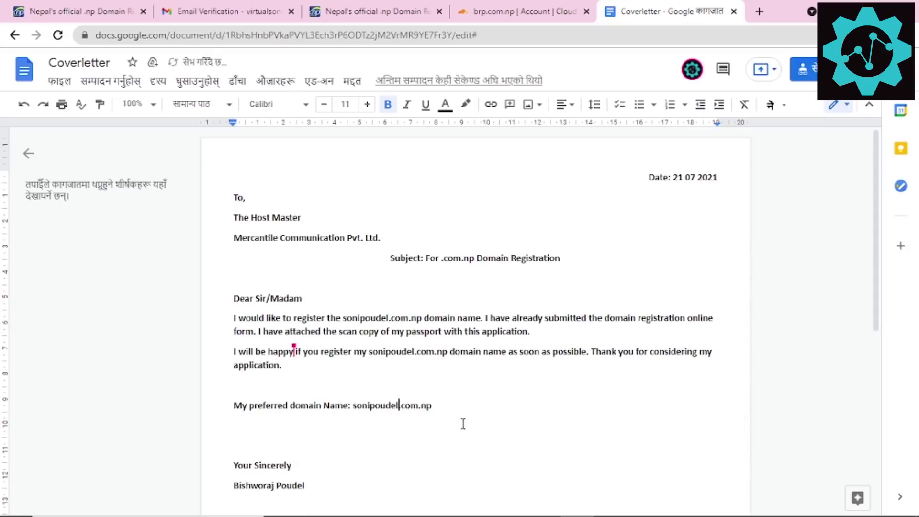
Step: Replace the signer's name under 'Your Sincerely' with the applicant's own name
scroll(410, 366, "down", 3)
left_click_drag(305, 351, 233, 349)
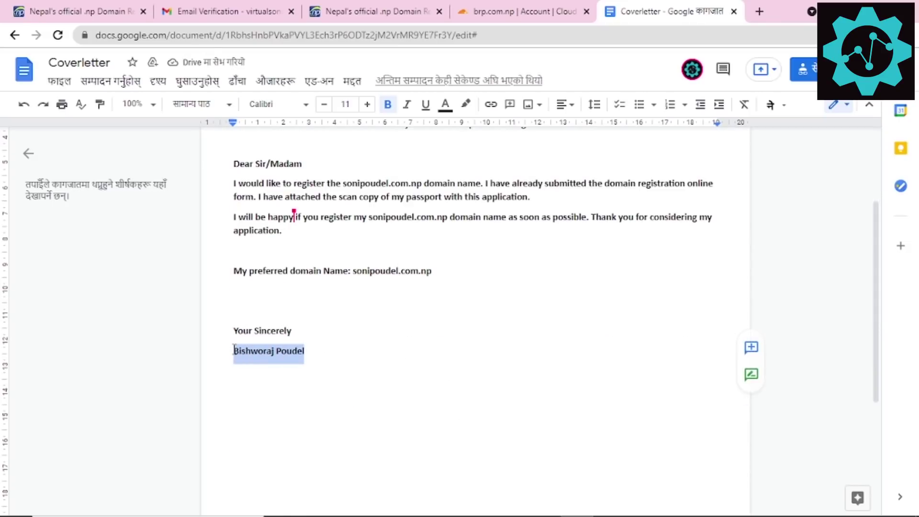
type("Son")
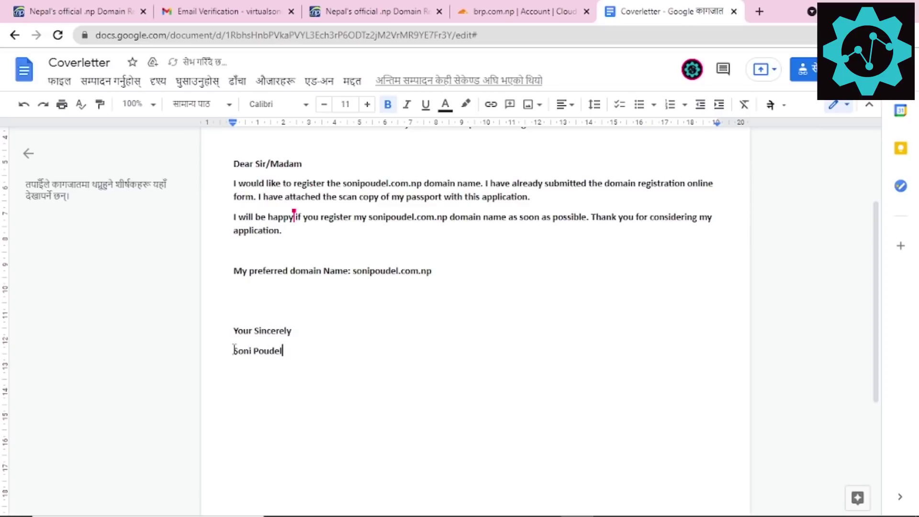
scroll(561, 325, "up", 3)
left_click(523, 421)
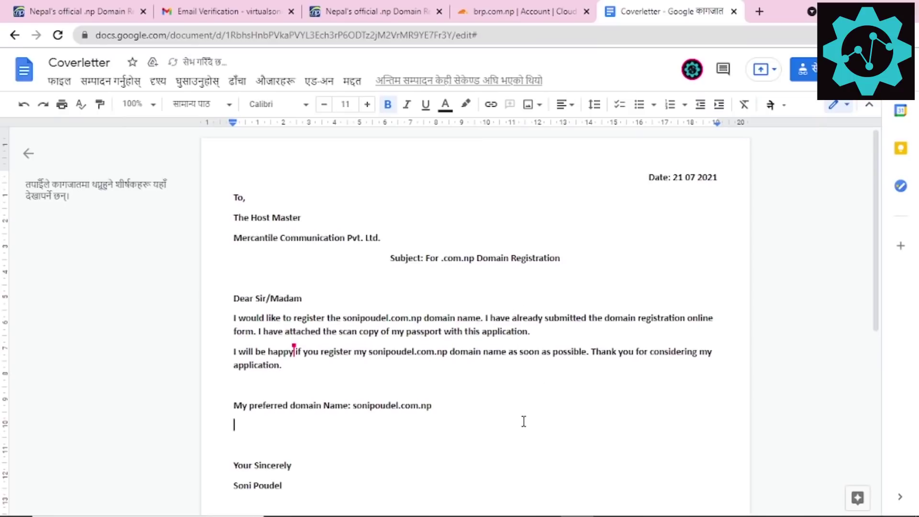
left_click(294, 350)
right_click(298, 347)
left_click(279, 381)
left_click(330, 421)
left_click(440, 385)
left_click(59, 80)
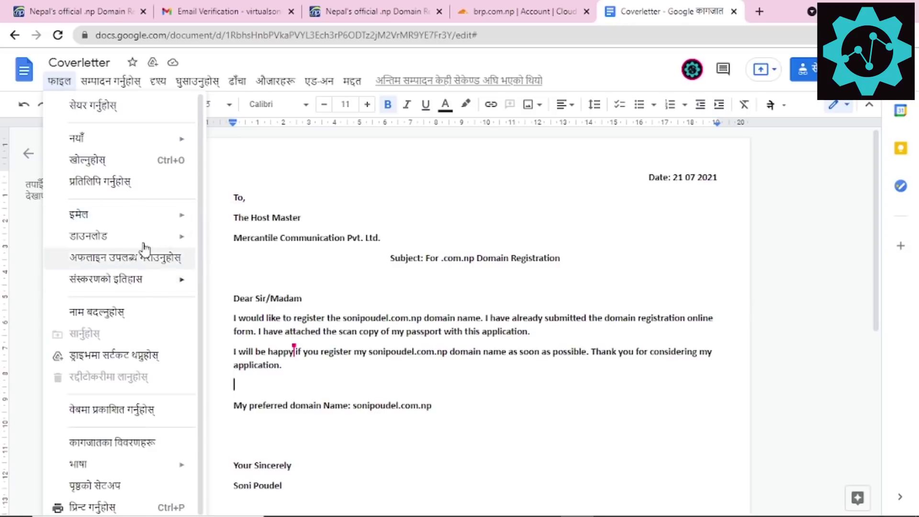
Step: Open the Coverletter print preview with Ctrl+P and zoom in to inspect the one-page letter
left_click(386, 205)
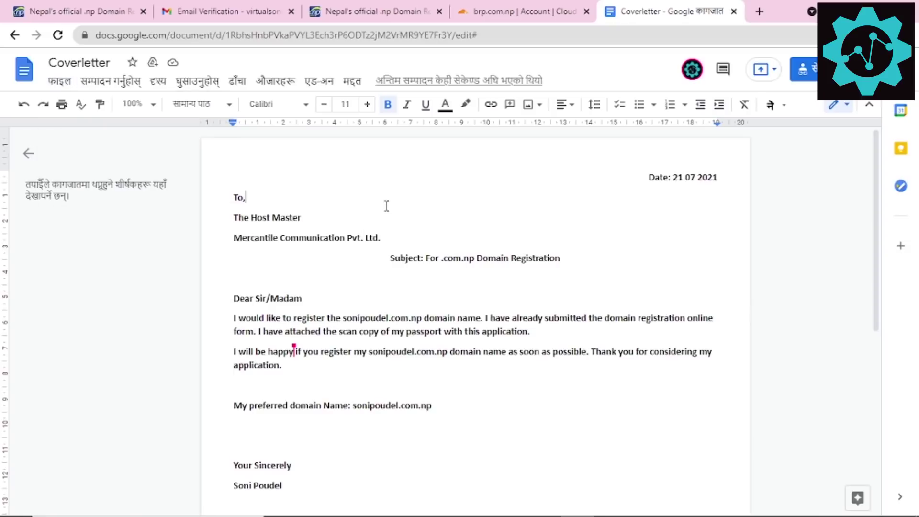
key("ctrl+p")
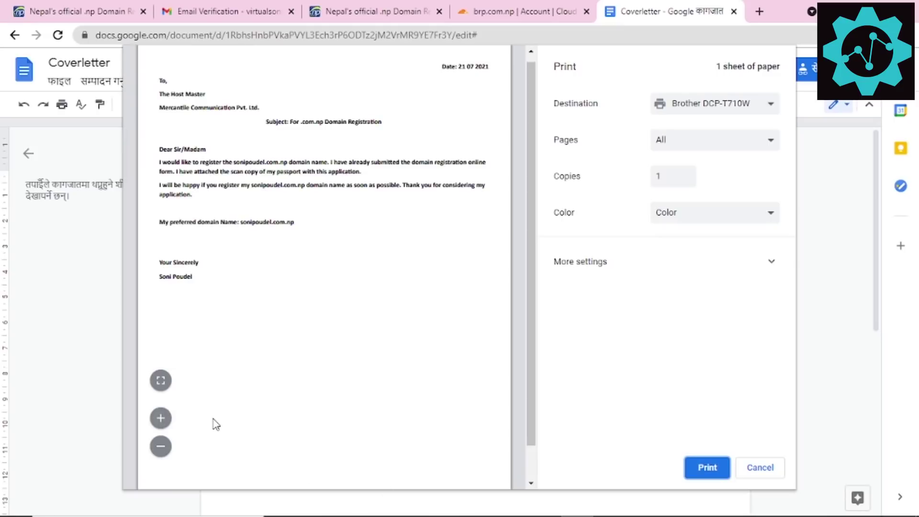
left_click(171, 420)
scroll(433, 325, "up", 1)
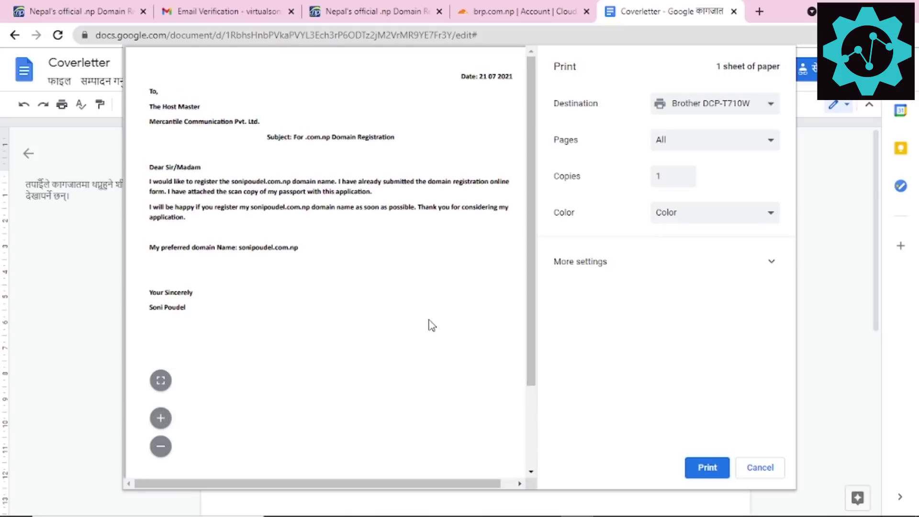
left_click(161, 427)
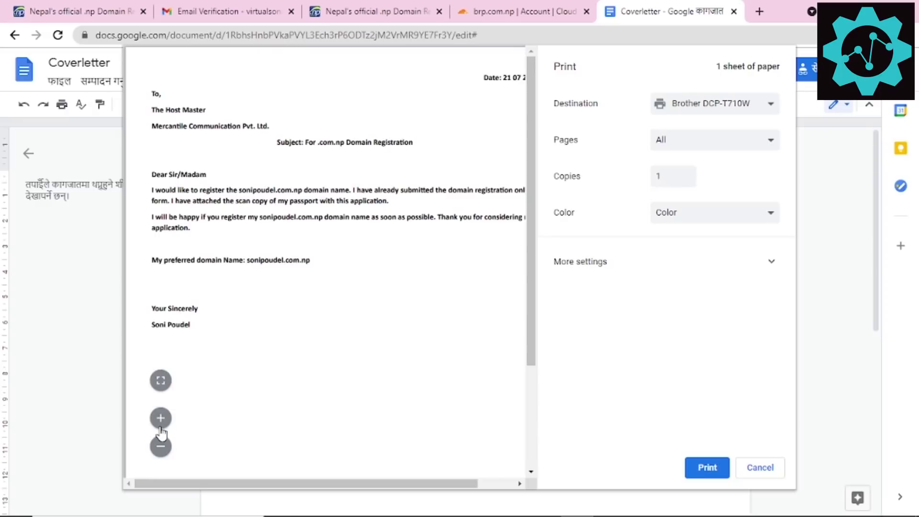
key("ctrl+0")
scroll(390, 363, "up", 1)
scroll(383, 349, "up", 2)
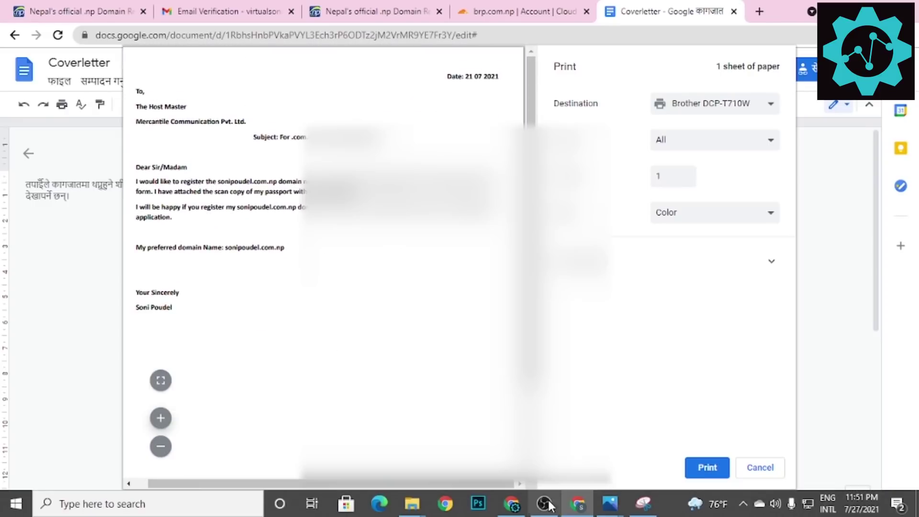
Step: Capture the letter preview as a new Snipping Tool snip
left_click(644, 502)
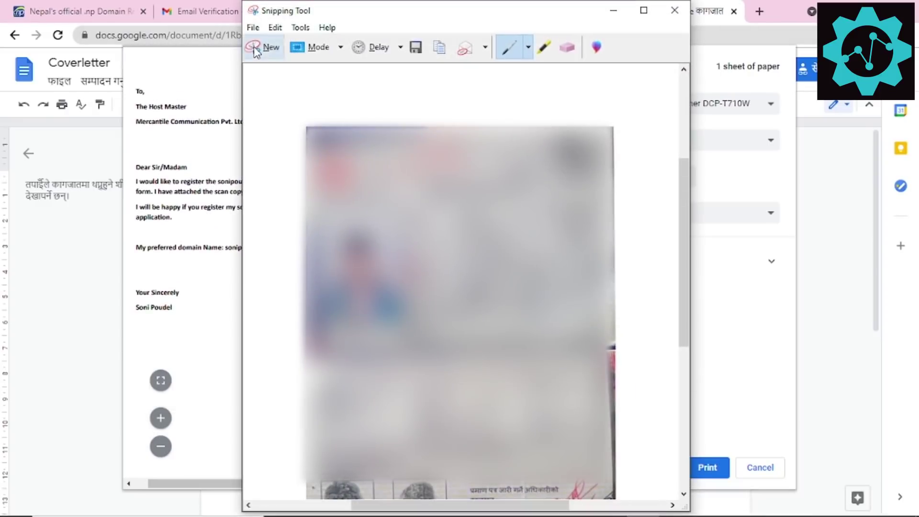
left_click(260, 46)
left_click_drag(127, 48, 523, 353)
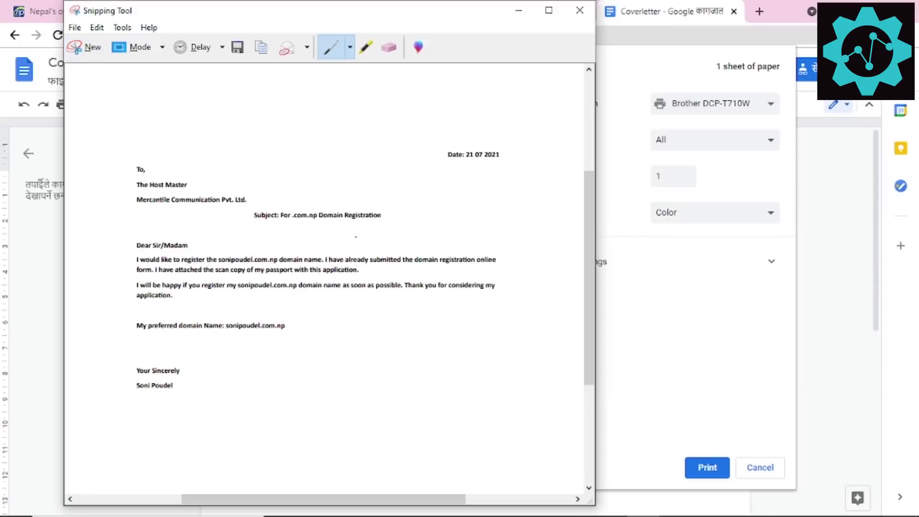
Step: Save the snip as the image 'cover letter' and cancel the print preview
key("ctrl+s")
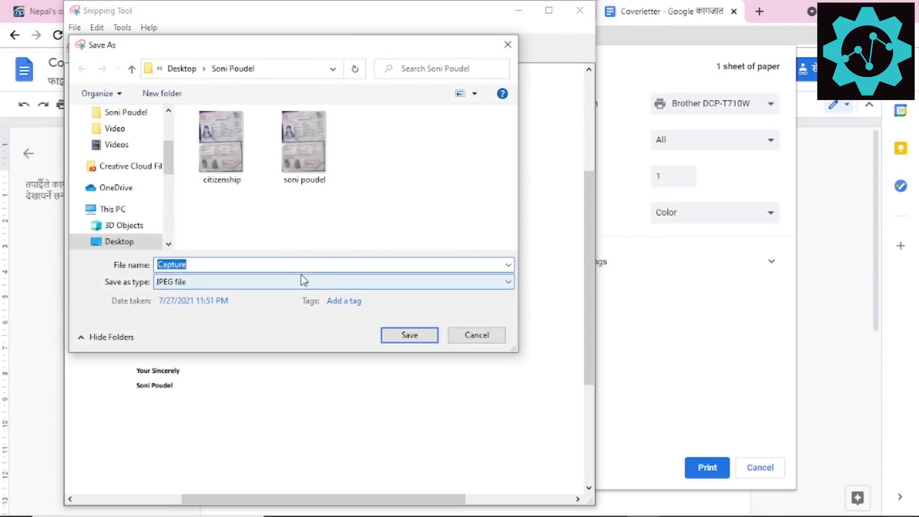
key("BackSpace")
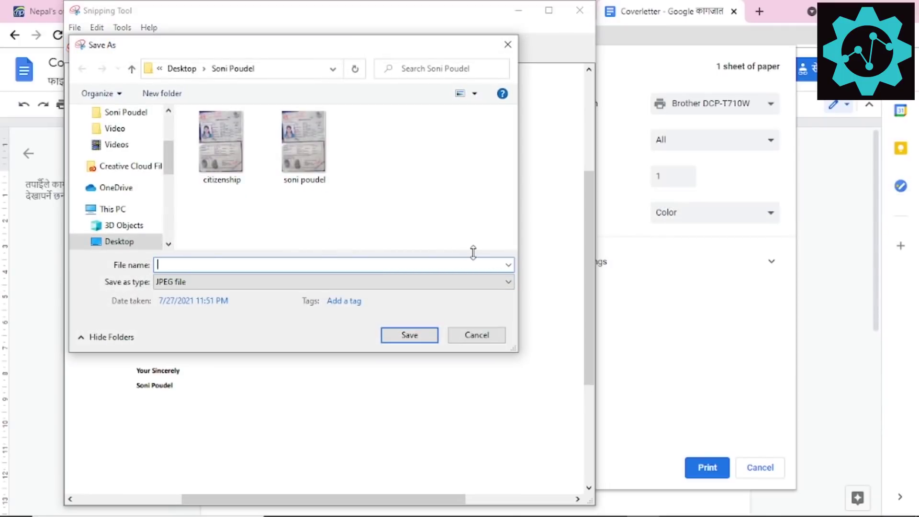
type("cover letter")
key("Return")
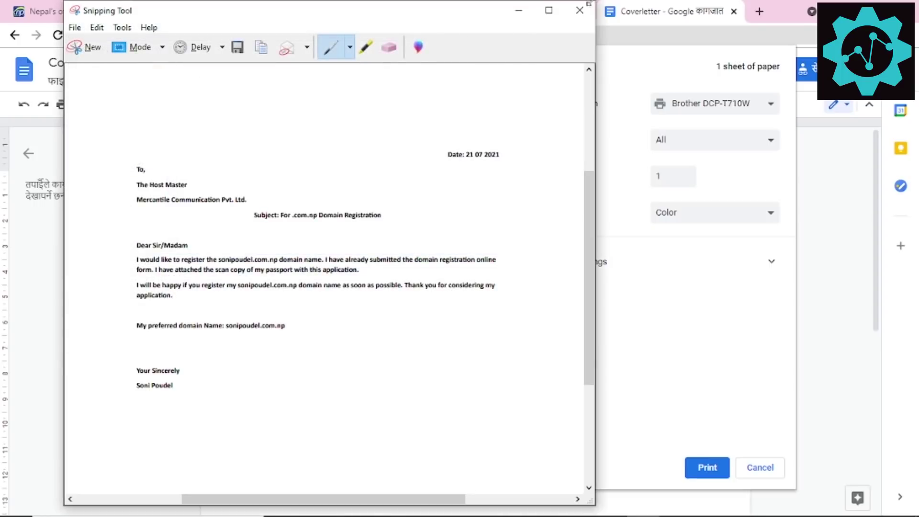
left_click(517, 15)
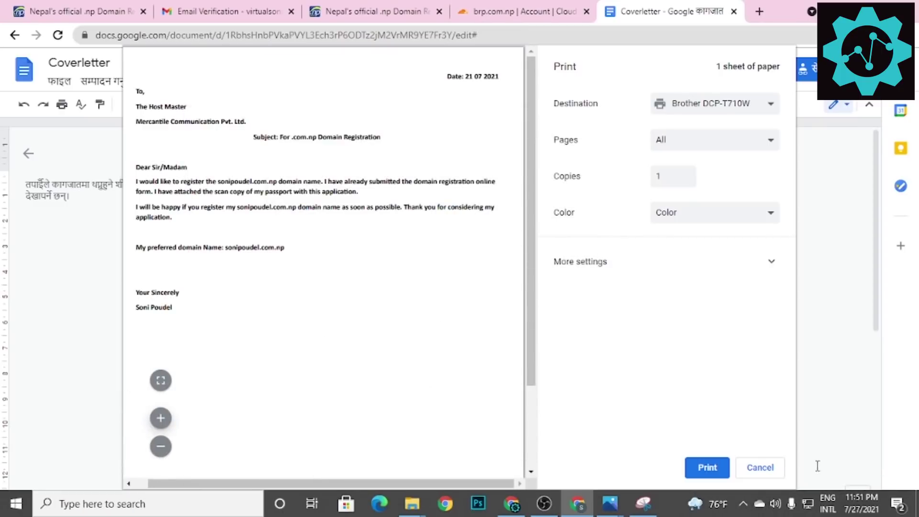
left_click(758, 469)
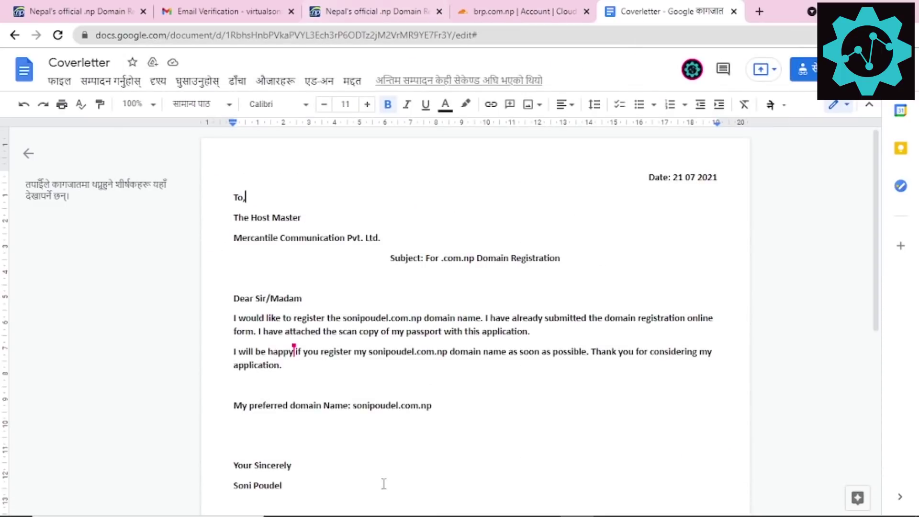
Step: Upload the cover letter image as the 'Cover letter' document on register.com.np
left_click(373, 6)
scroll(299, 349, "down", 4)
left_click(210, 267)
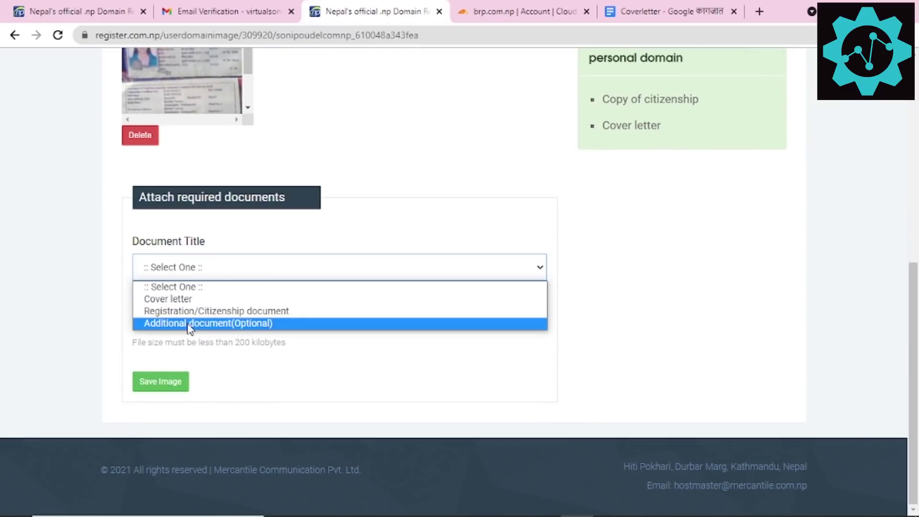
left_click(186, 300)
left_click(162, 321)
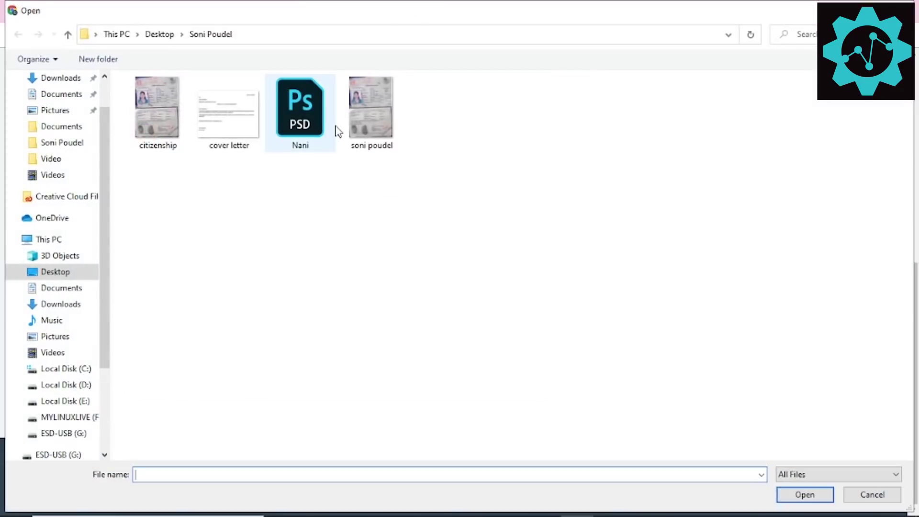
double_click(229, 126)
left_click(160, 381)
scroll(500, 283, "down", 5)
scroll(469, 302, "up", 2)
scroll(345, 271, "down", 7)
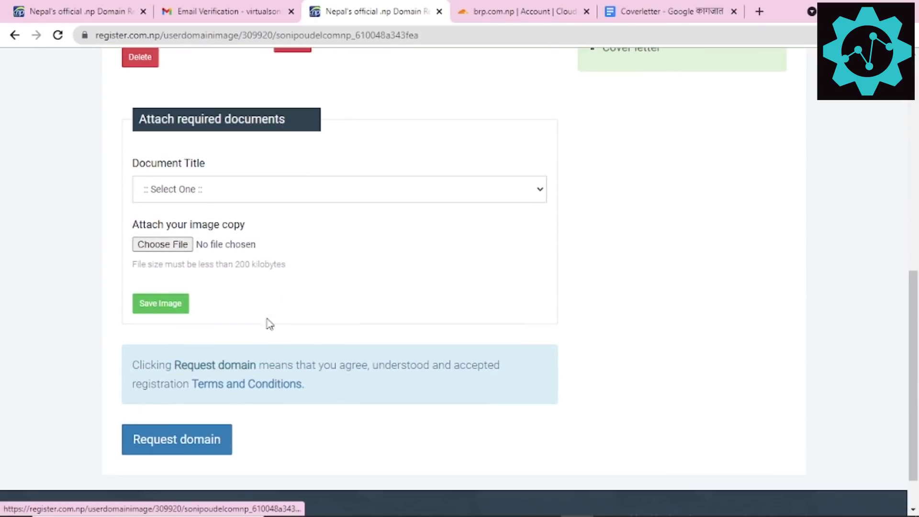
left_click(183, 439)
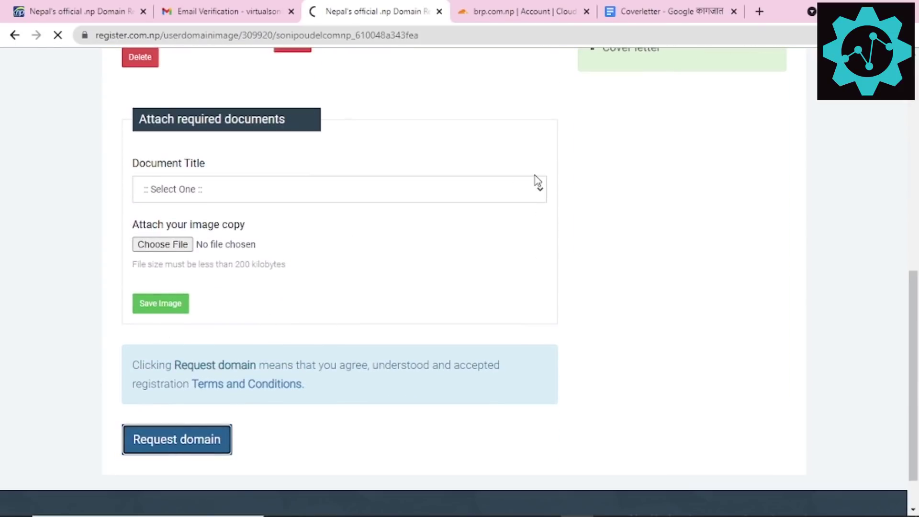
scroll(498, 262, "down", 7)
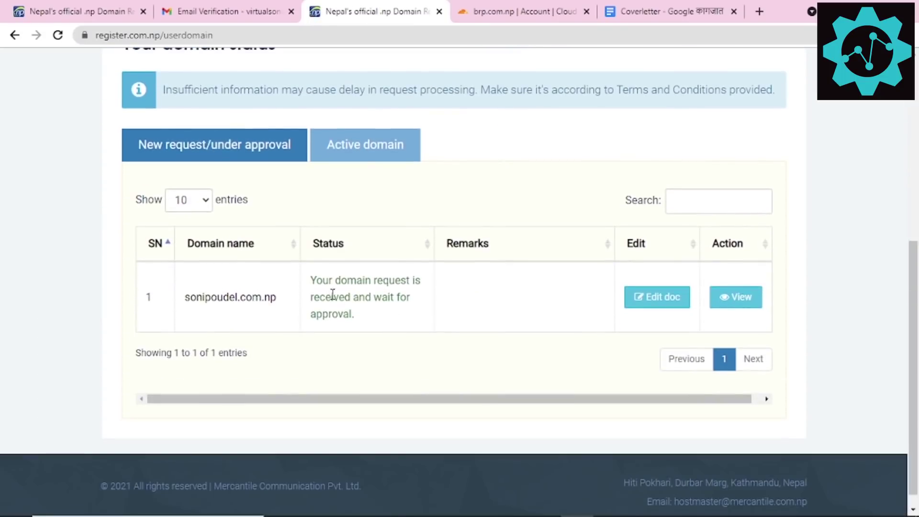
left_click_drag(305, 291, 379, 320)
left_click(378, 319)
triple_click(345, 299)
left_click(319, 279)
left_click_drag(318, 281, 386, 323)
left_click(385, 324)
right_click(361, 3)
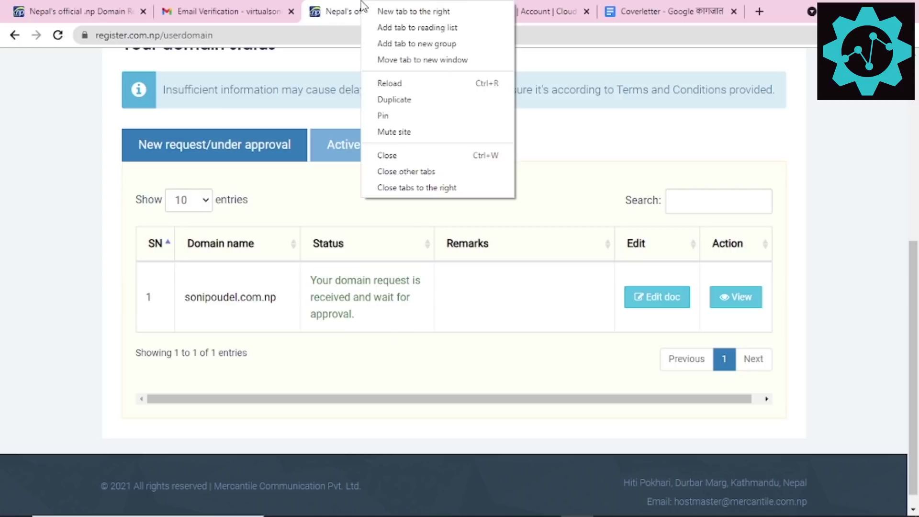
left_click(386, 345)
left_click_drag(364, 317, 307, 286)
left_click(313, 284)
left_click(367, 321)
Step: Check the Active domain tab and confirm its table is still empty
scroll(322, 296, "up", 3)
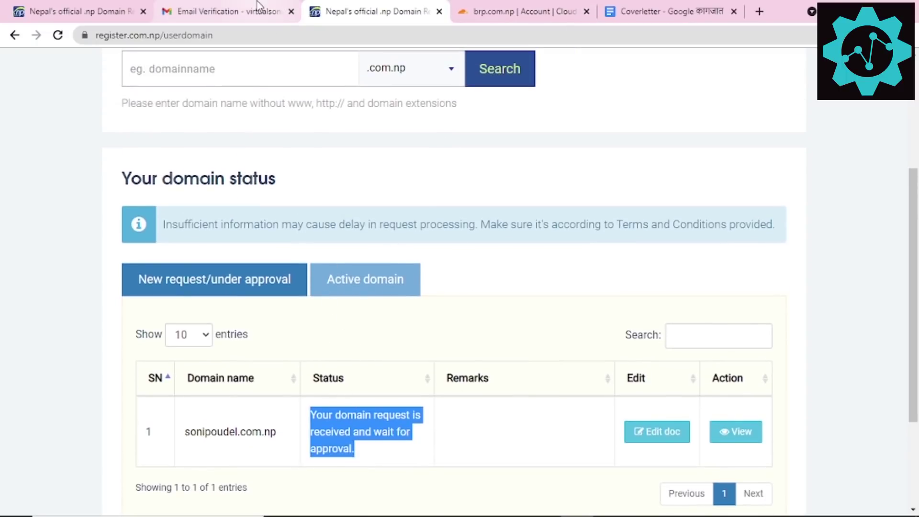
left_click(365, 280)
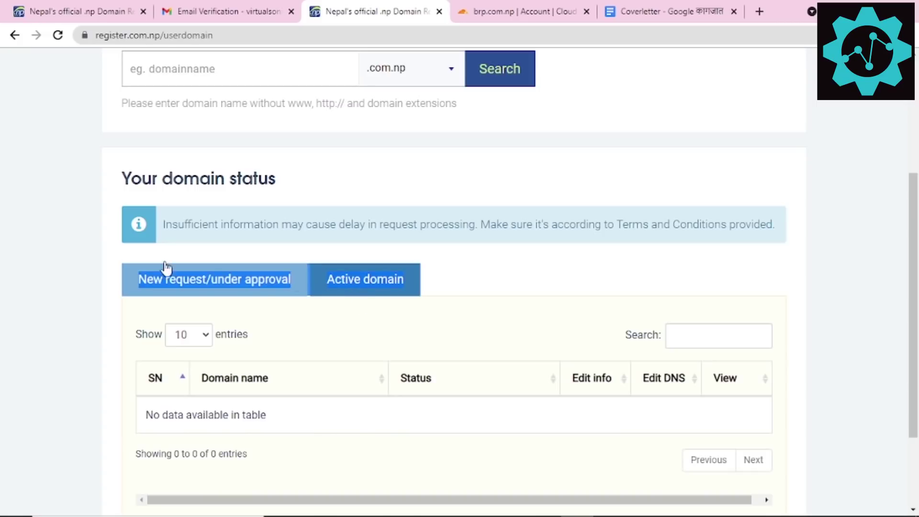
double_click(373, 287)
left_click_drag(232, 416, 533, 432)
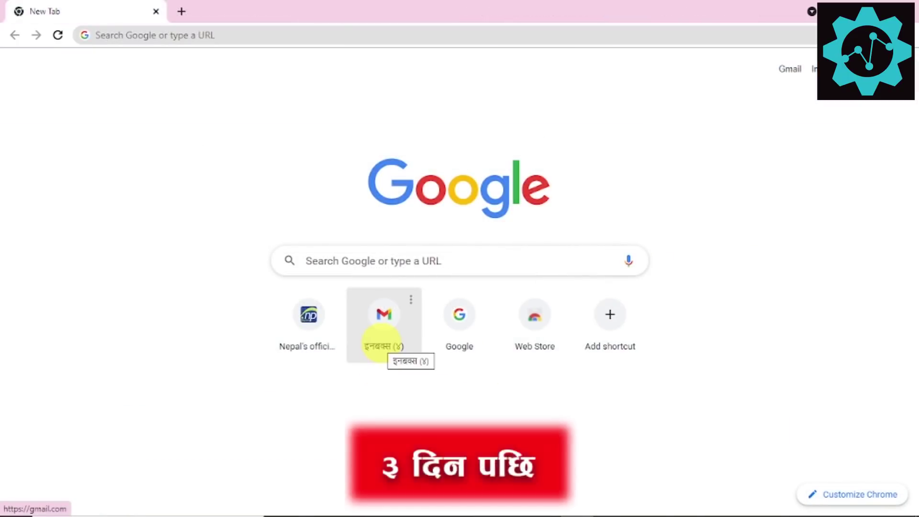
left_click(381, 342)
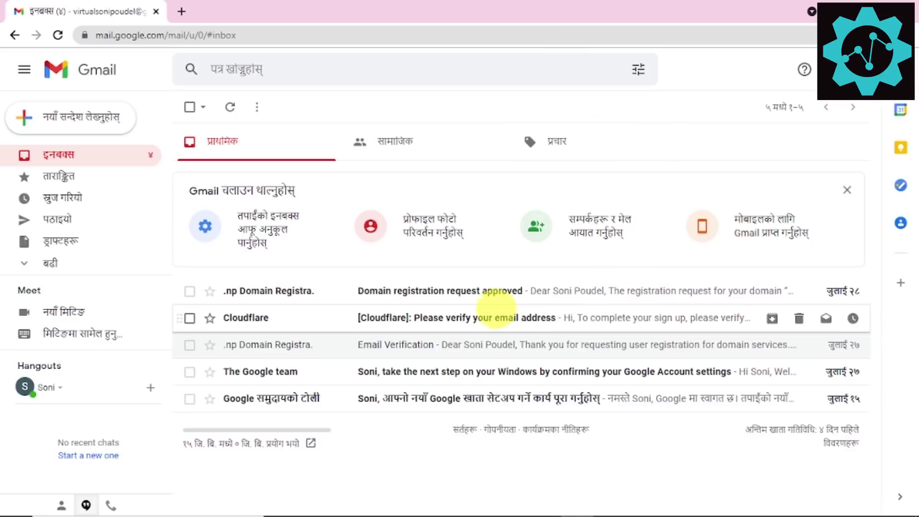
left_click(469, 291)
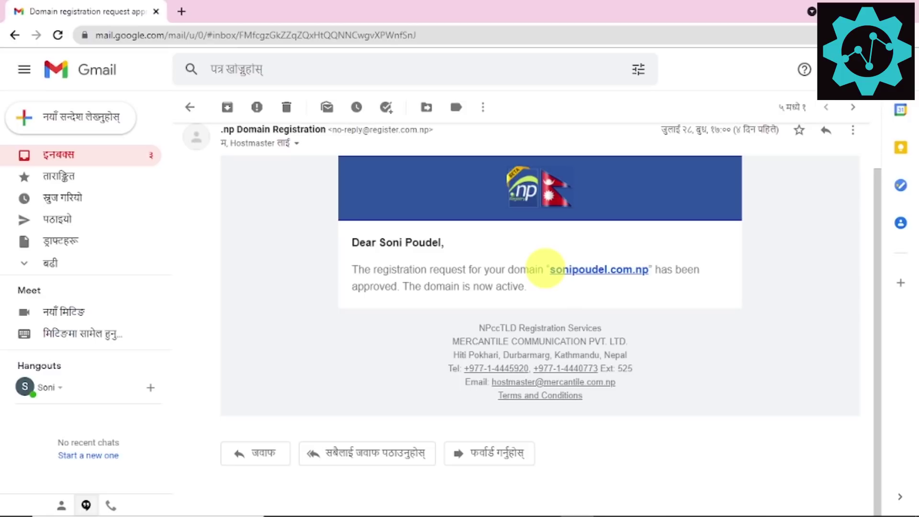
left_click_drag(550, 269, 656, 268)
left_click(656, 269)
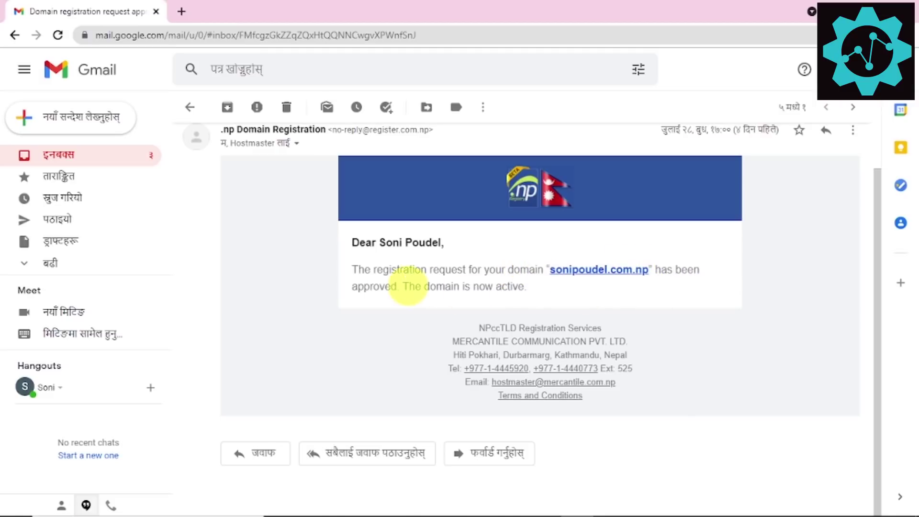
left_click_drag(441, 288, 526, 286)
left_click(527, 289)
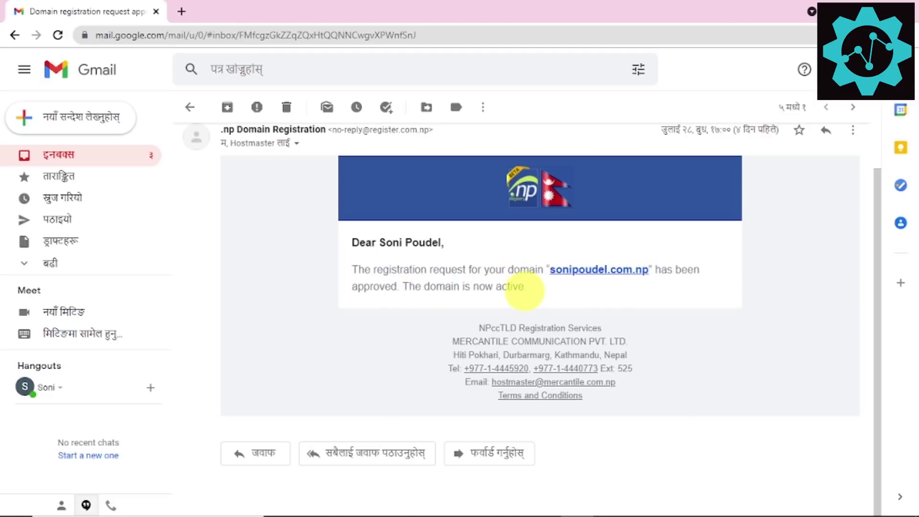
scroll(215, 230, "up", 1)
left_click_drag(383, 293, 475, 338)
triple_click(474, 339)
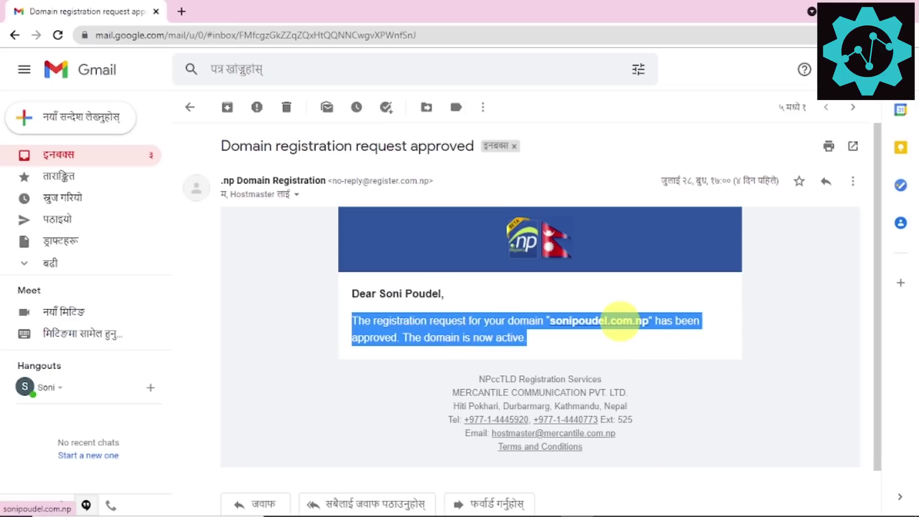
left_click(483, 338)
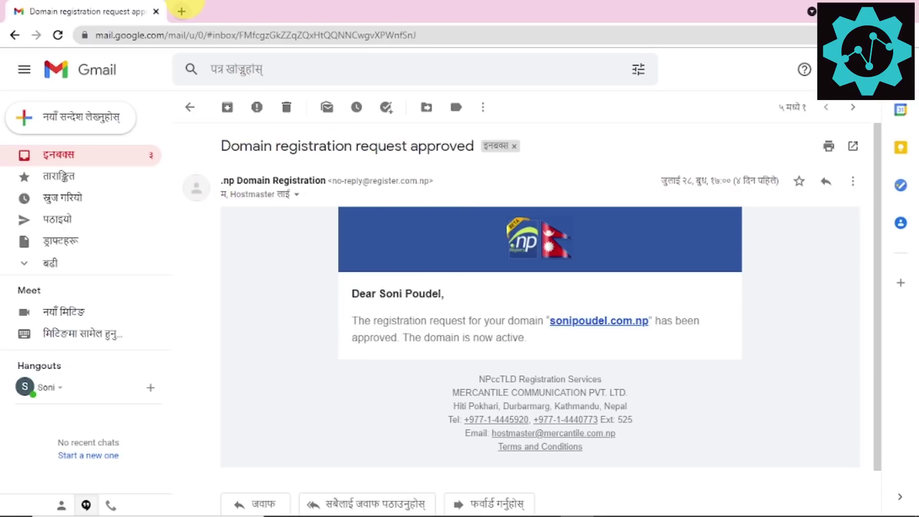
Step: Load register.com.np in a new tab and sign in to the account
left_click(181, 11)
type("re")
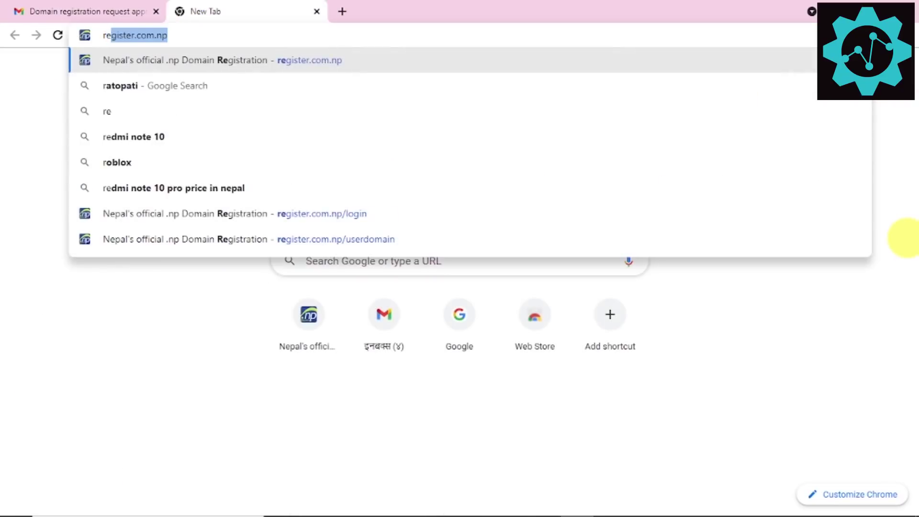
key("Return")
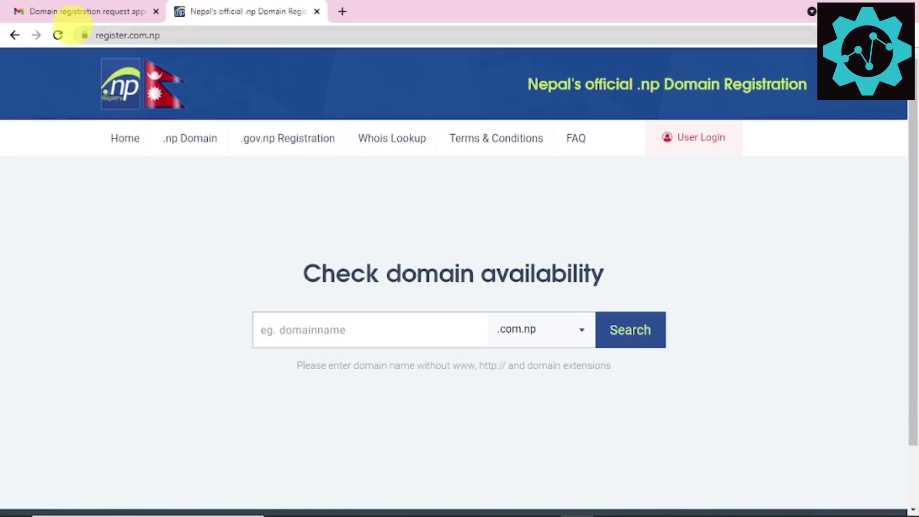
left_click(712, 140)
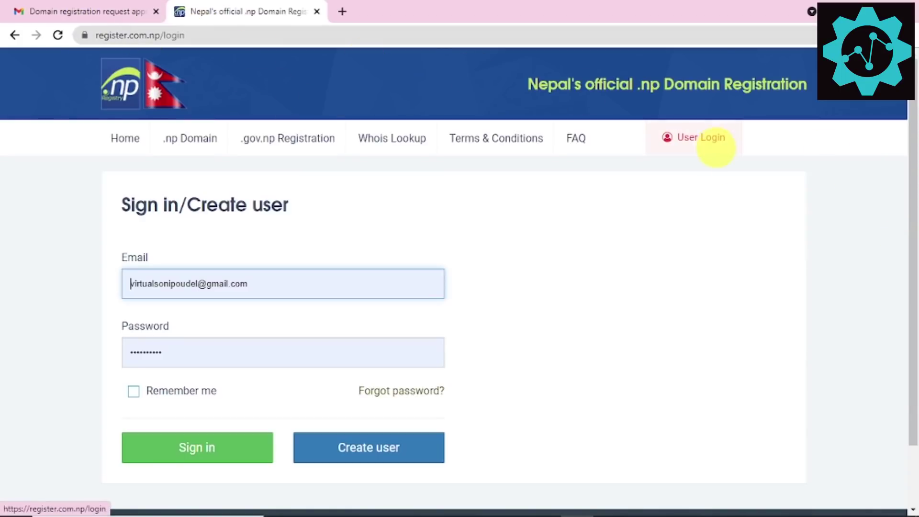
left_click(149, 450)
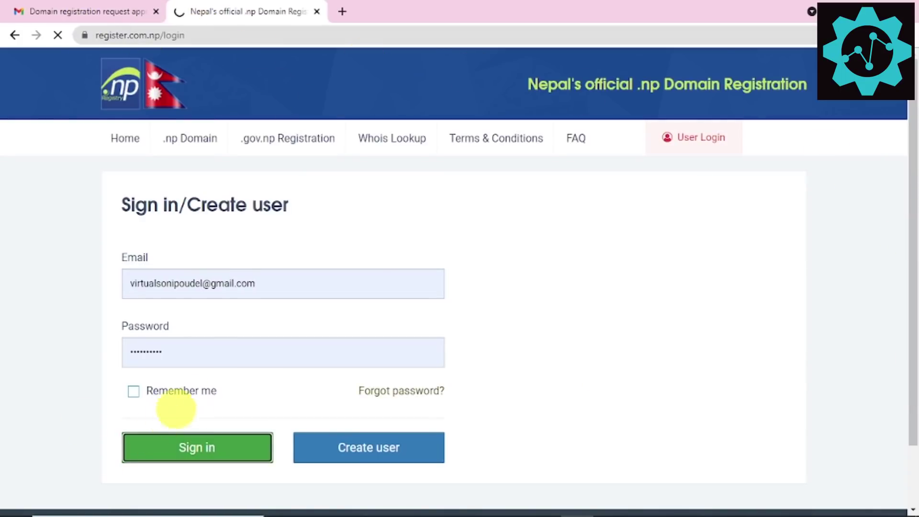
scroll(287, 375, "down", 10)
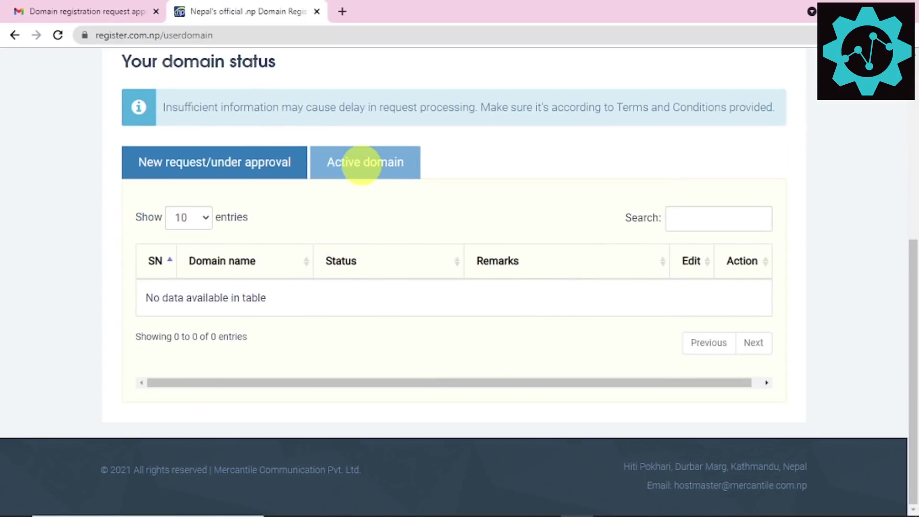
left_click(361, 163)
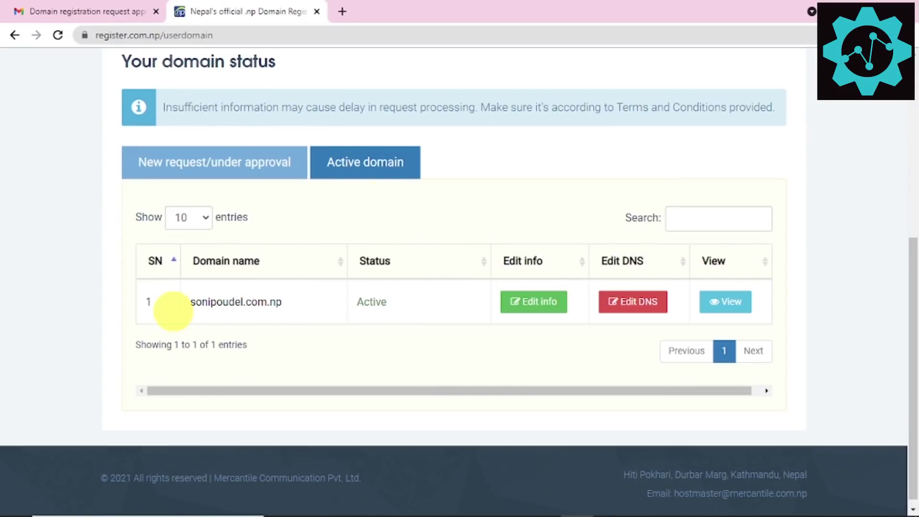
left_click_drag(185, 301, 283, 314)
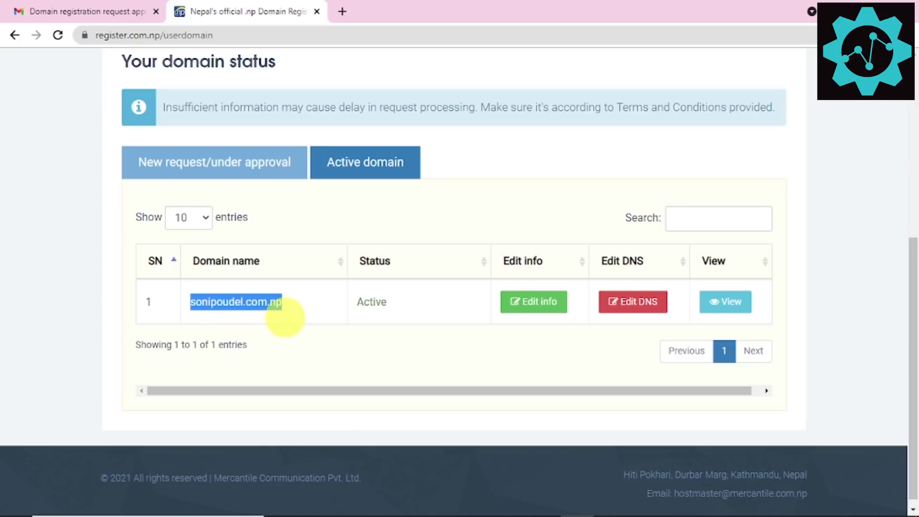
right_click(235, 304)
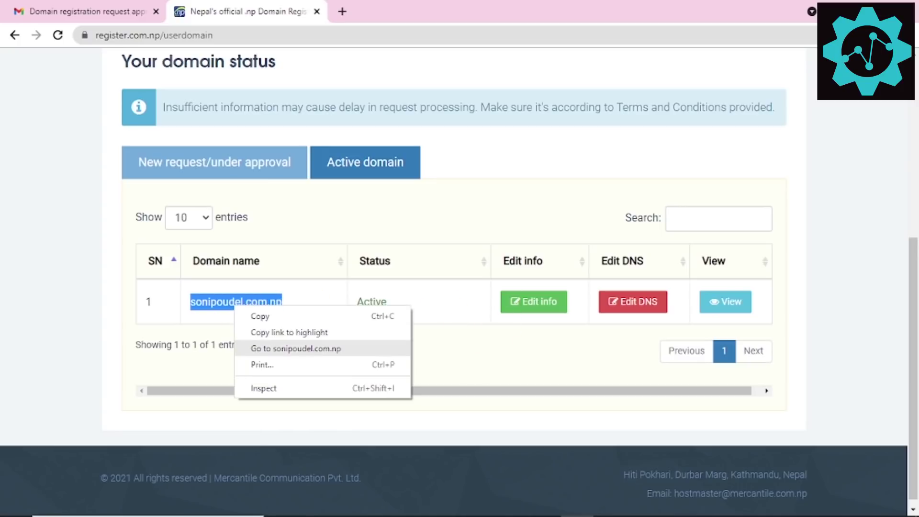
left_click(299, 348)
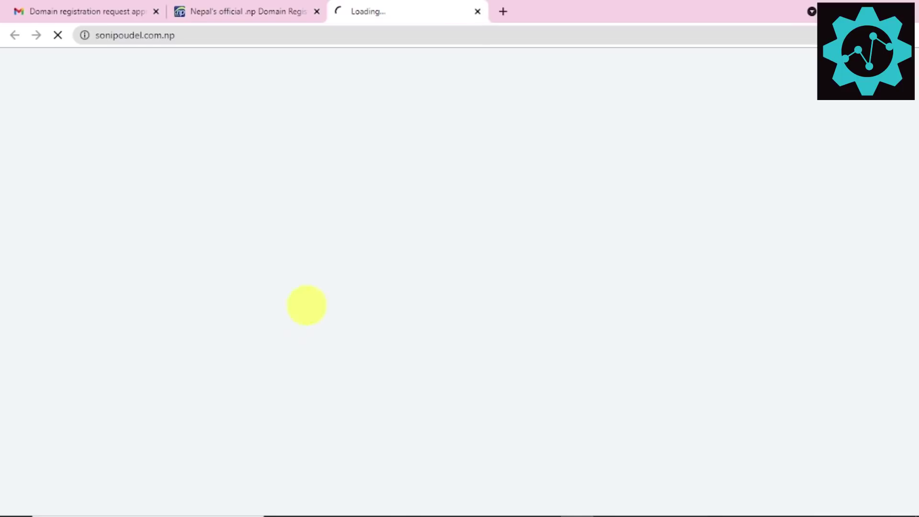
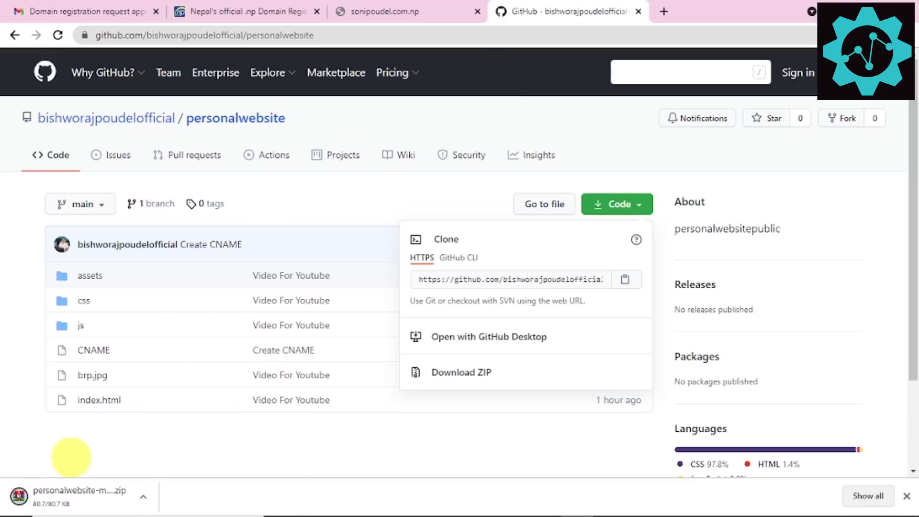
Step: Open personalwebsite-main.zip in WinRAR and copy its personalwebsite-main folder
left_click(61, 498)
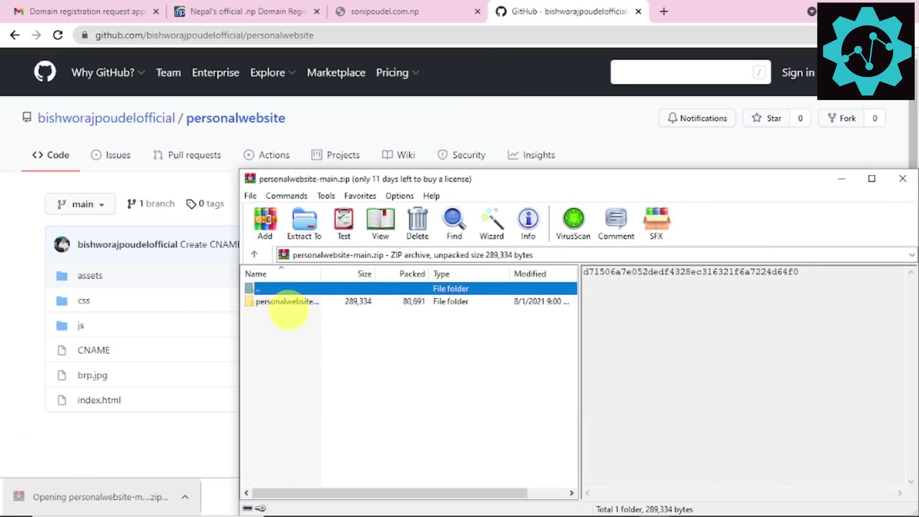
right_click(287, 301)
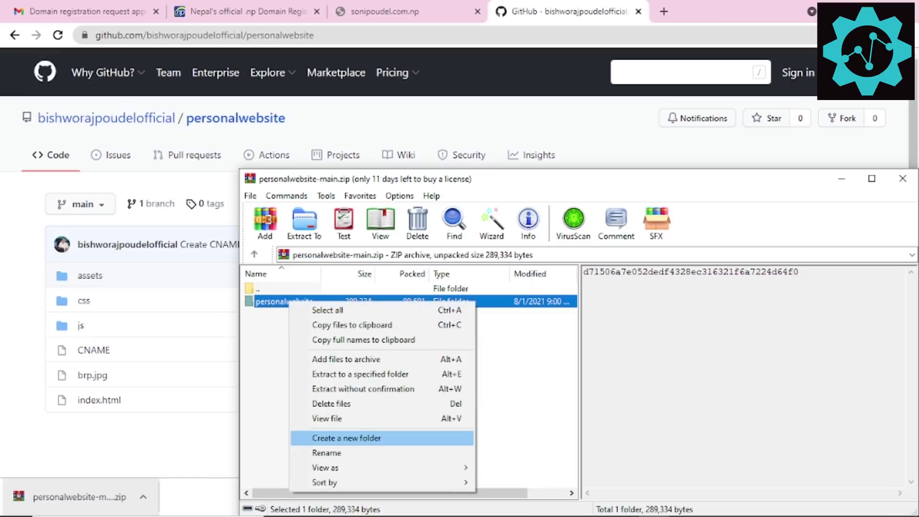
left_click(277, 302)
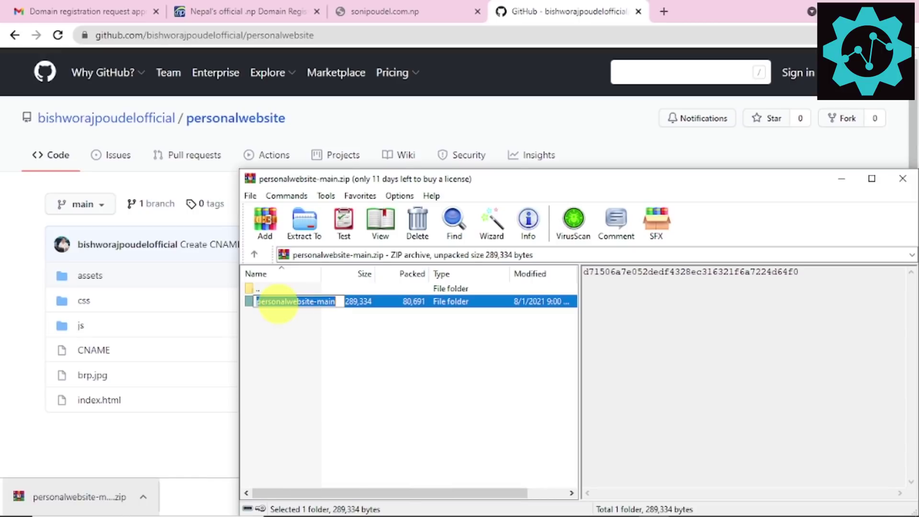
left_click(371, 301)
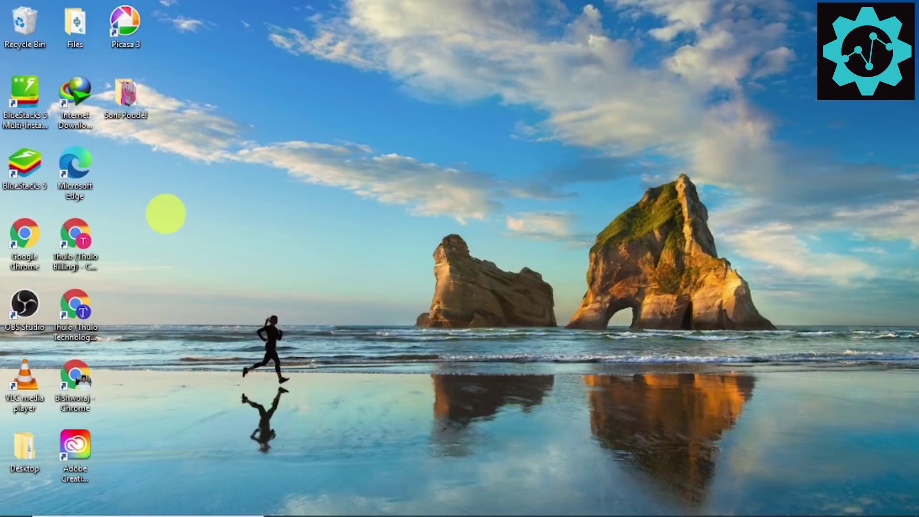
double_click(139, 95)
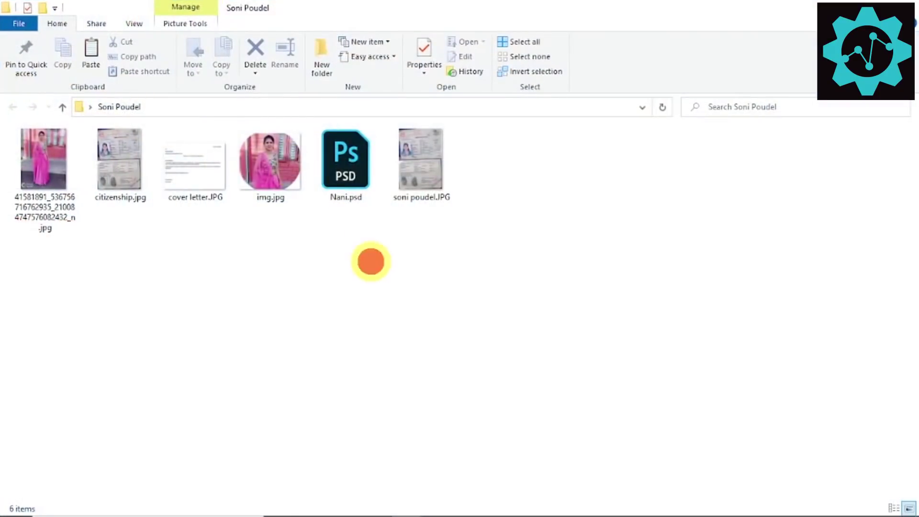
key("ctrl+v")
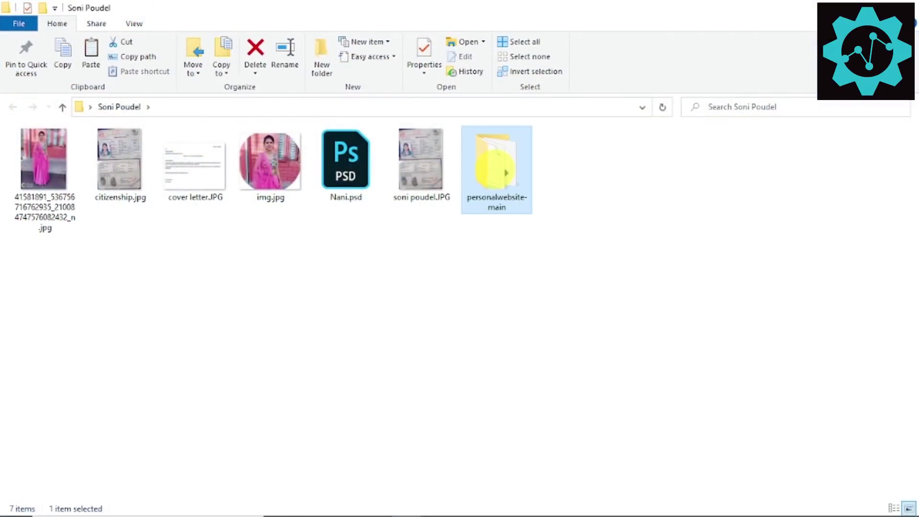
double_click(496, 168)
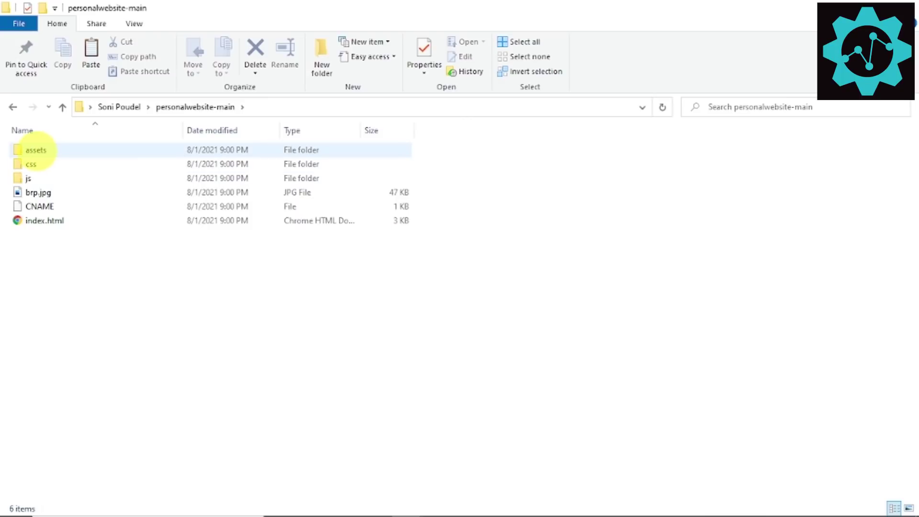
left_click(51, 193)
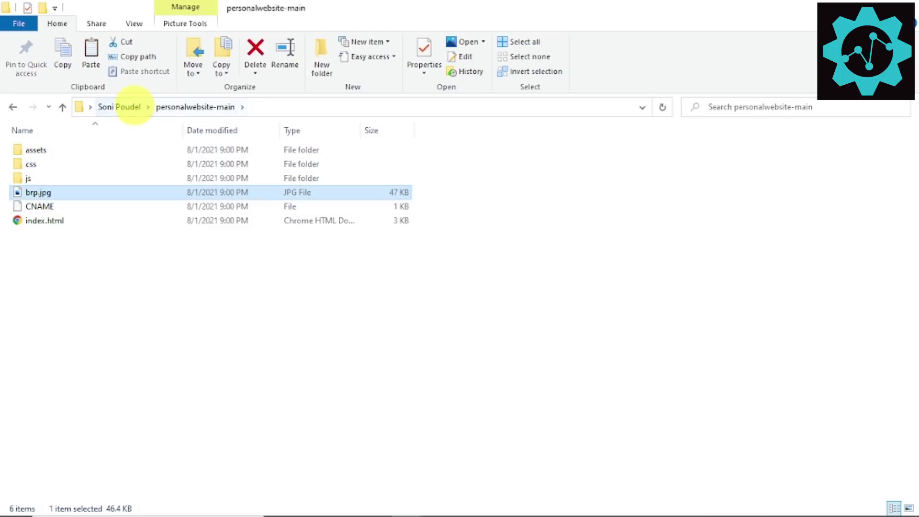
left_click(134, 106)
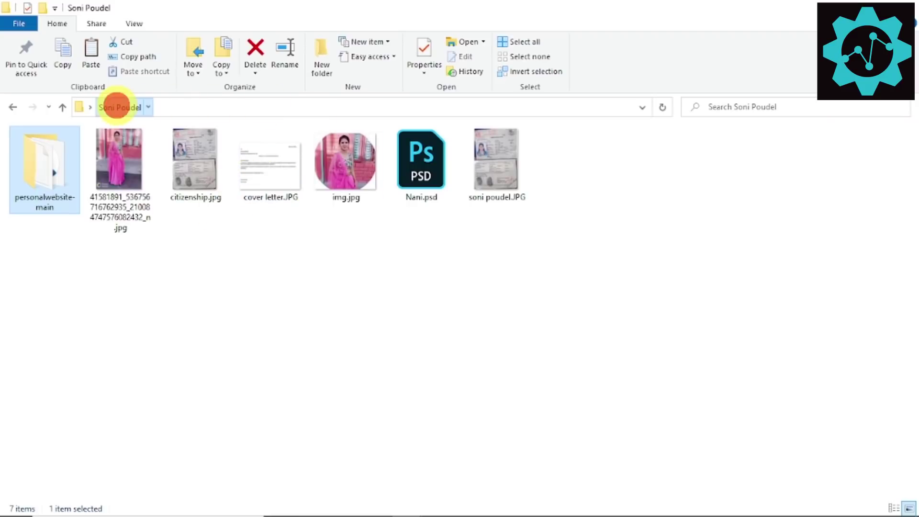
Step: Open personalwebsite-main's index.html in the browser
left_click(116, 107)
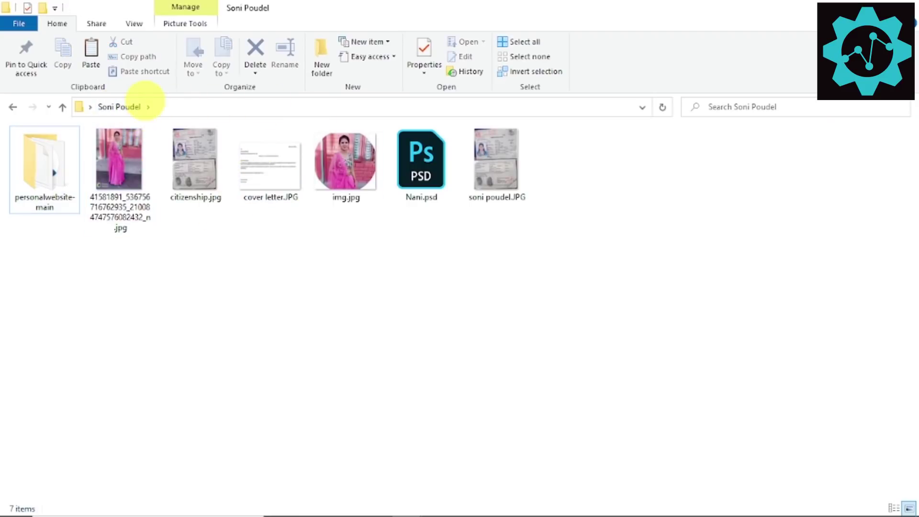
left_click(342, 163)
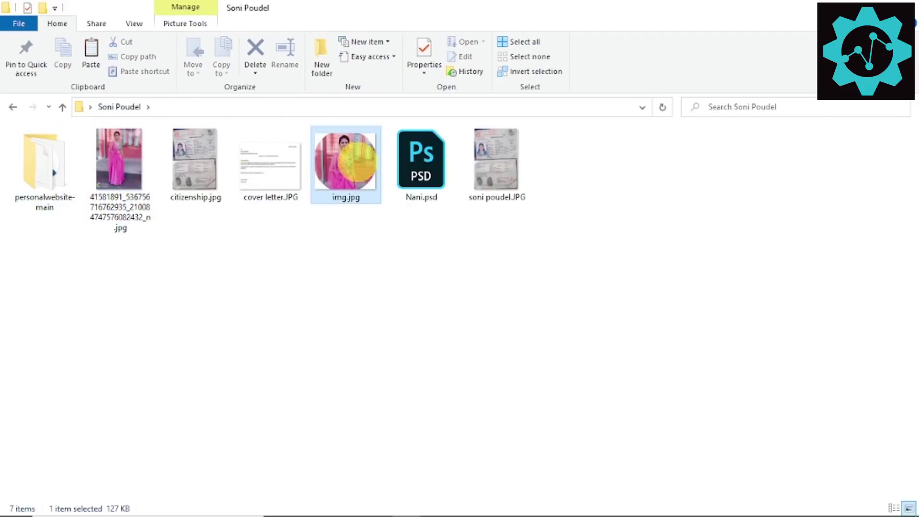
double_click(57, 164)
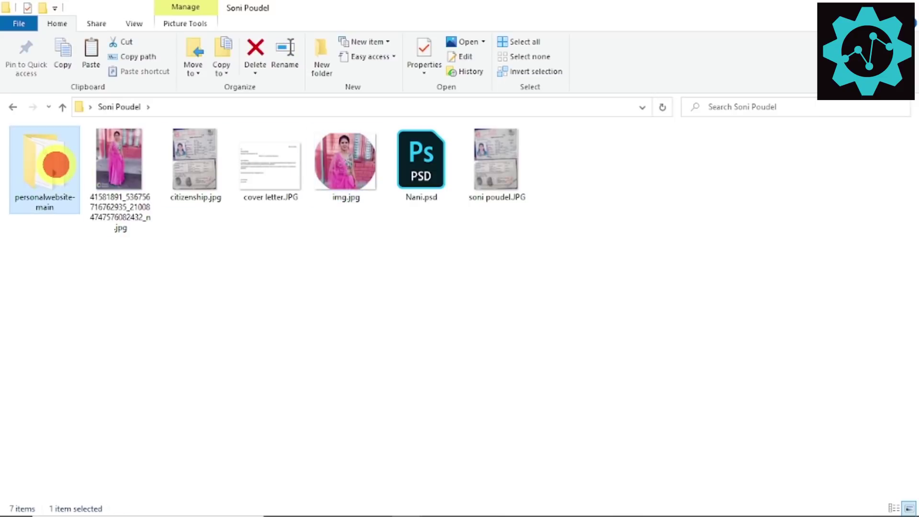
left_click(52, 220)
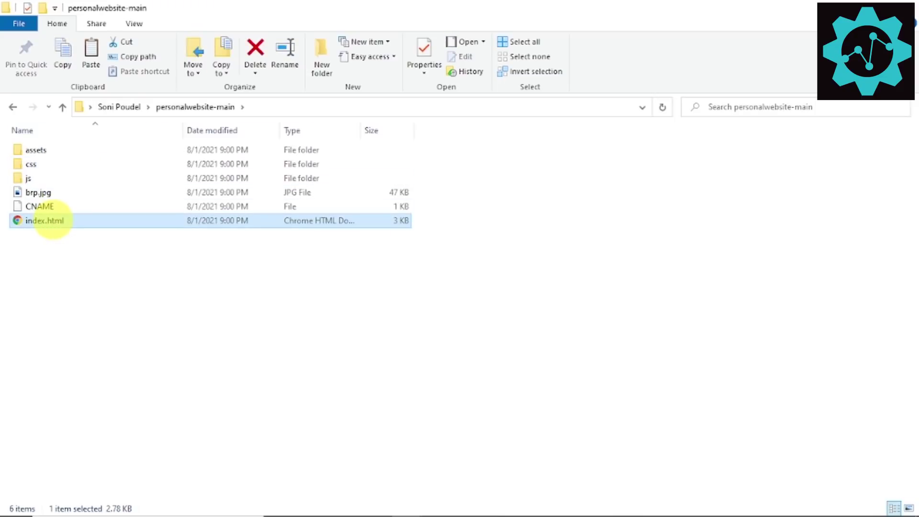
double_click(60, 220)
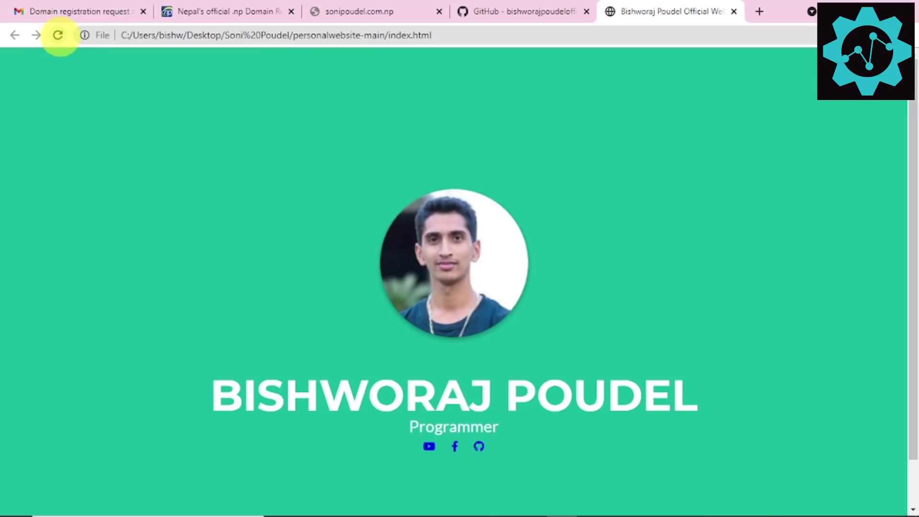
Step: Review the local preview's name heading and footer copyright, then close Chrome
scroll(479, 373, "down", 1)
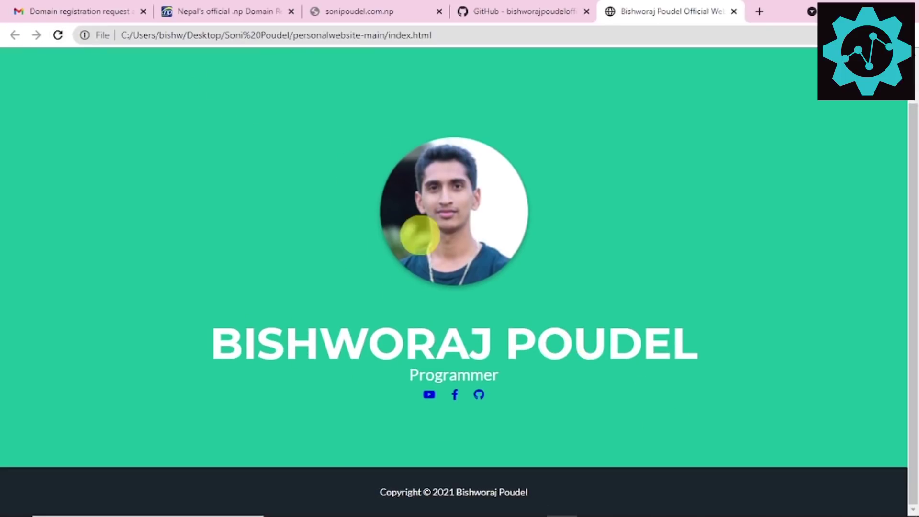
left_click_drag(245, 338, 581, 340)
left_click(449, 376)
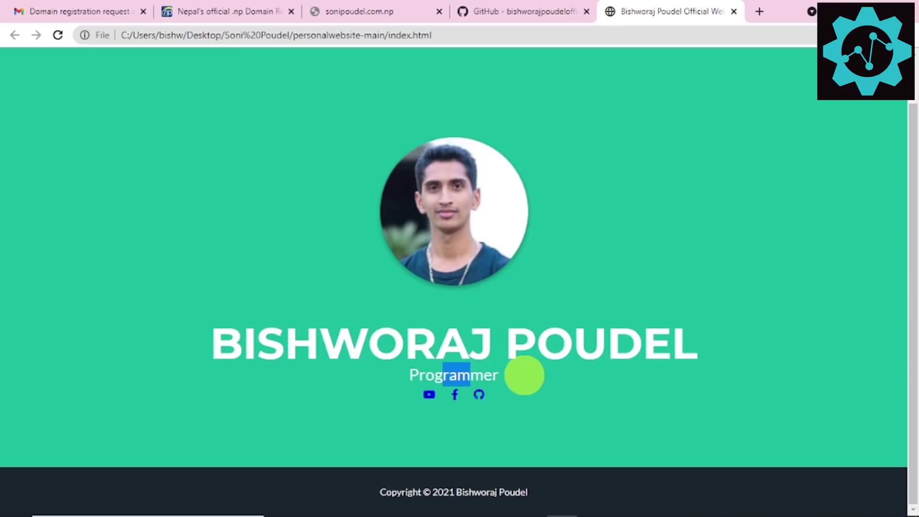
left_click_drag(420, 492, 504, 493)
key("alt+F4")
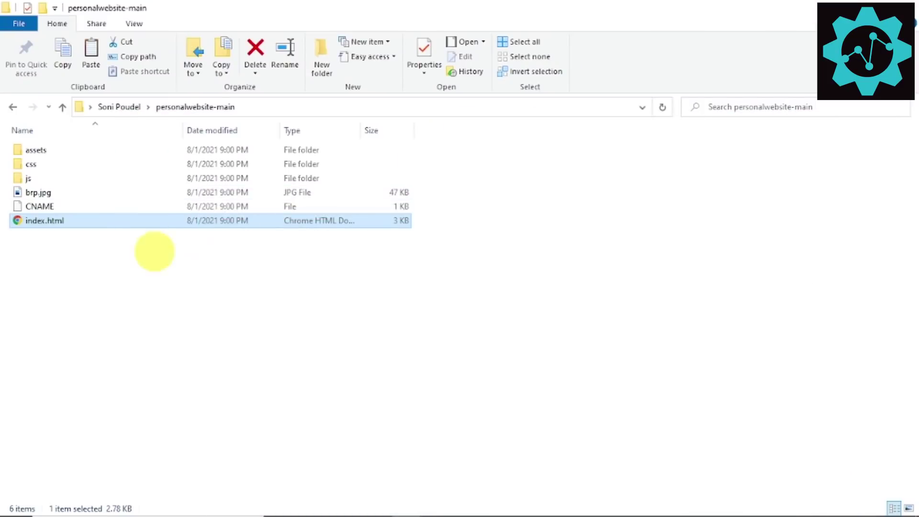
left_click(40, 193)
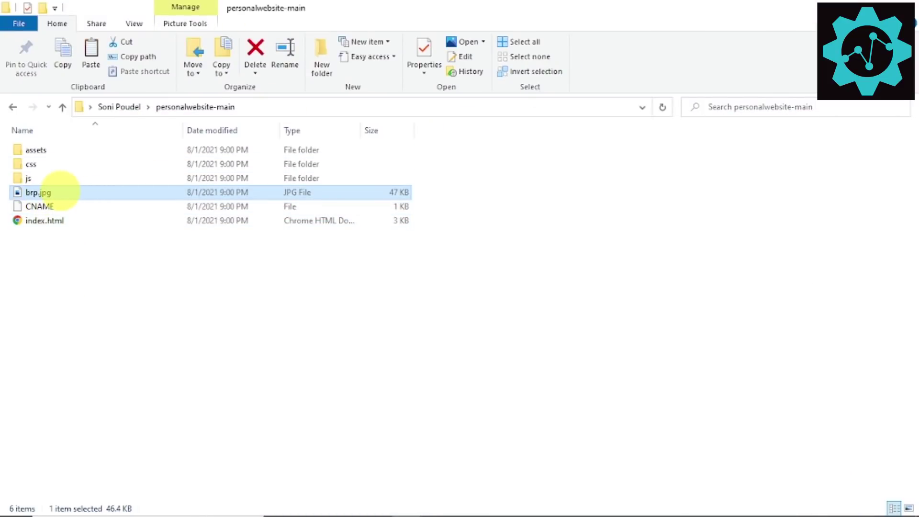
left_click(122, 107)
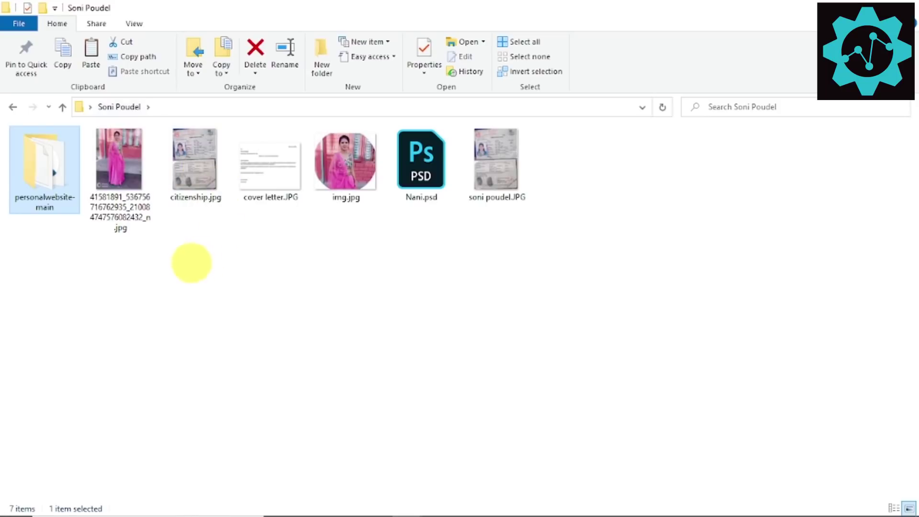
left_click(339, 156)
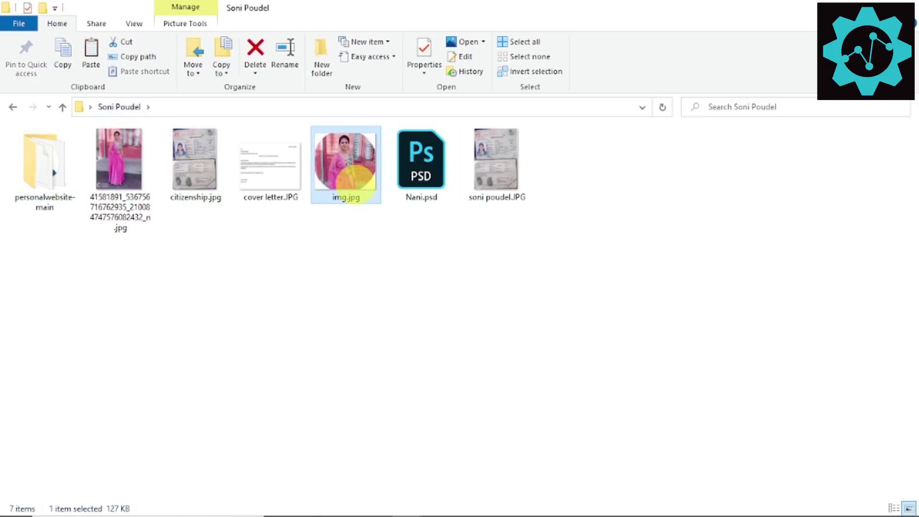
right_click(345, 173)
left_click(378, 436)
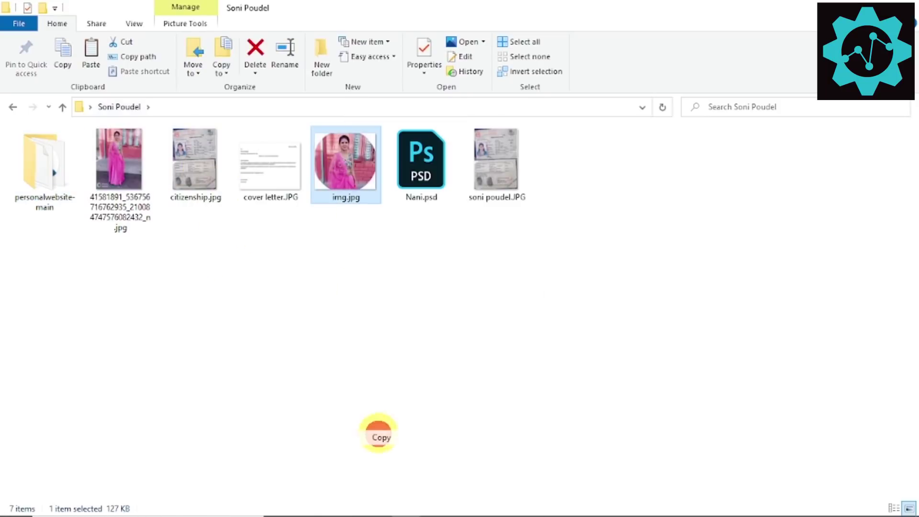
double_click(54, 173)
right_click(73, 263)
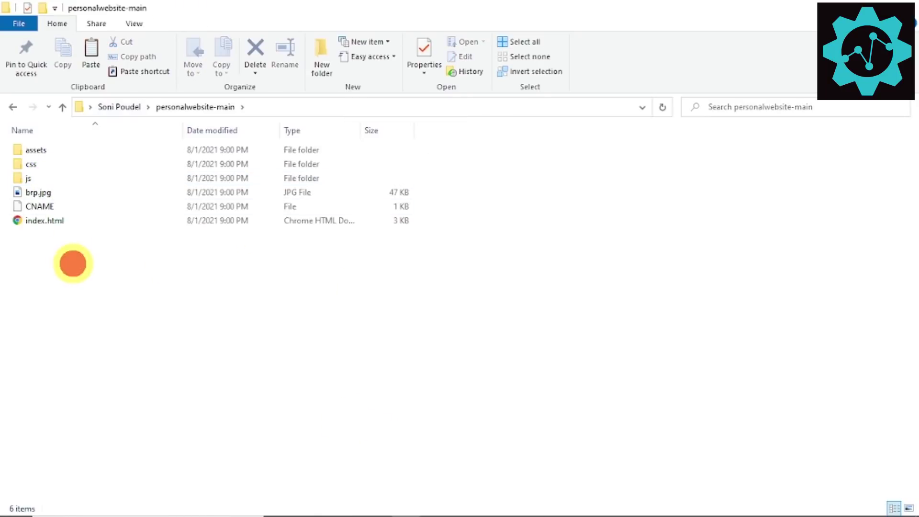
left_click(108, 357)
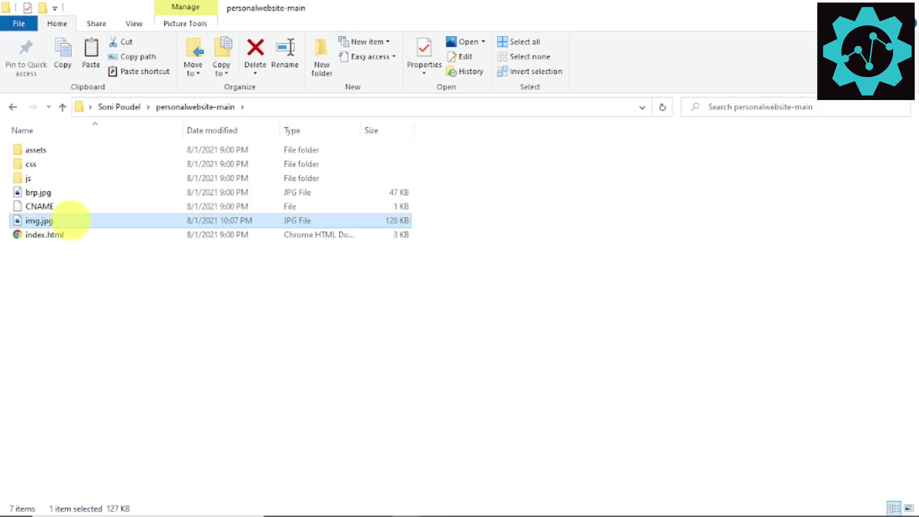
Step: Delete the old brp.jpg, rename img.jpg to brp.jpg, and reopen index.html
left_click(38, 193)
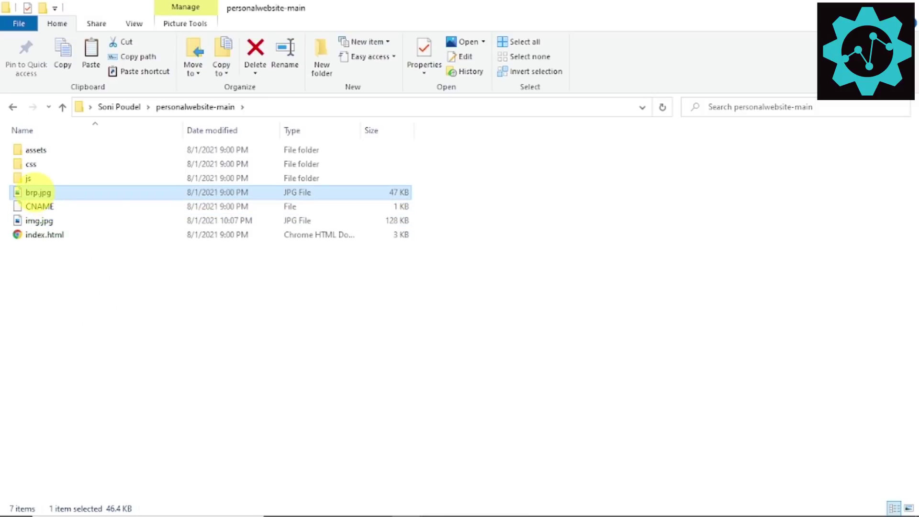
right_click(39, 193)
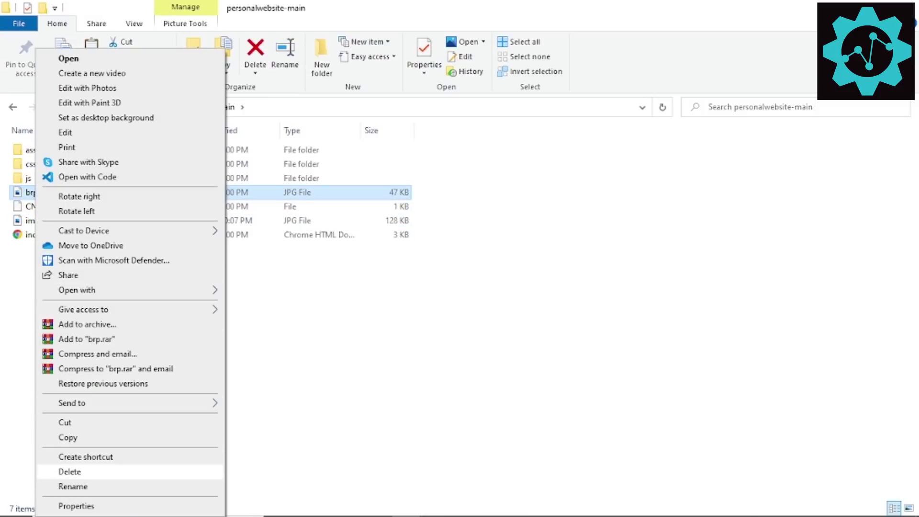
left_click(69, 471)
left_click(22, 208)
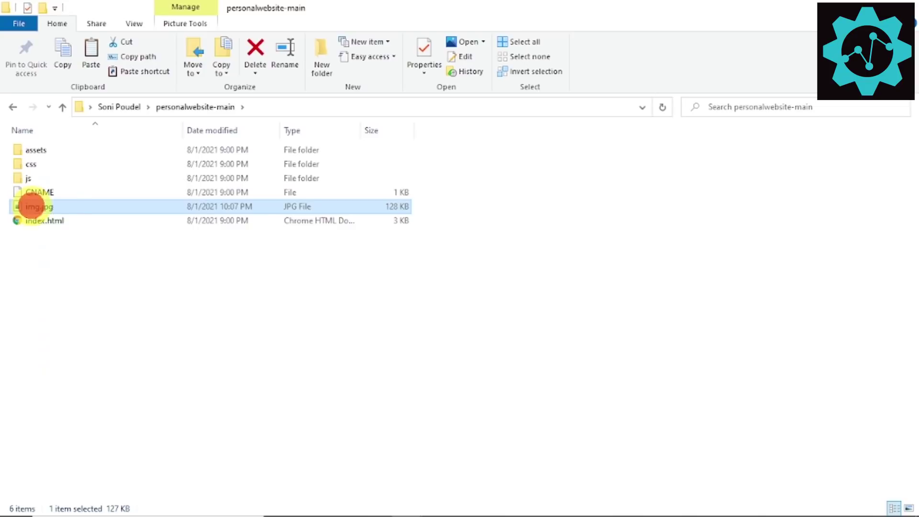
right_click(31, 206)
left_click(74, 486)
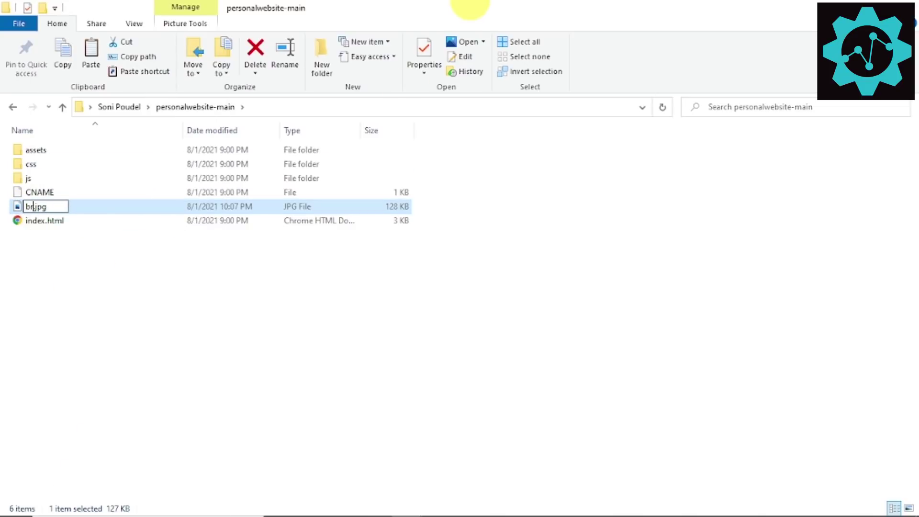
key("Return")
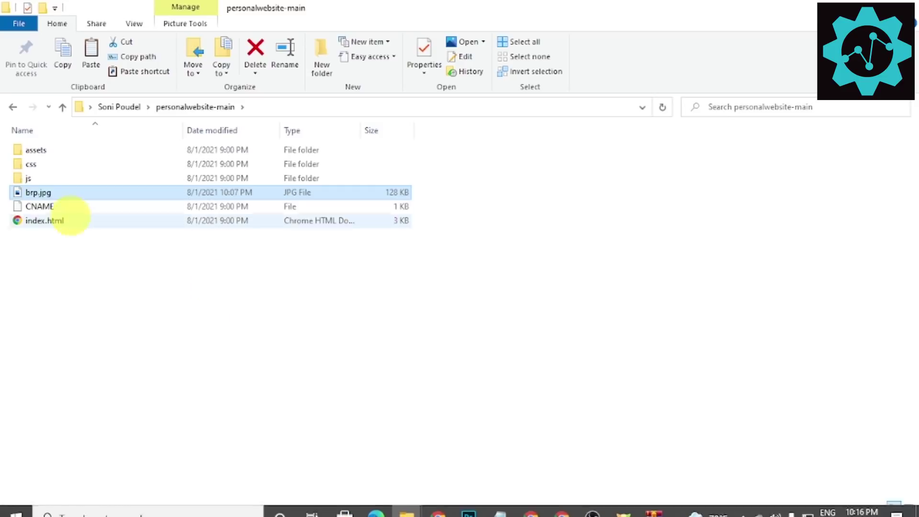
left_click(46, 220)
double_click(44, 221)
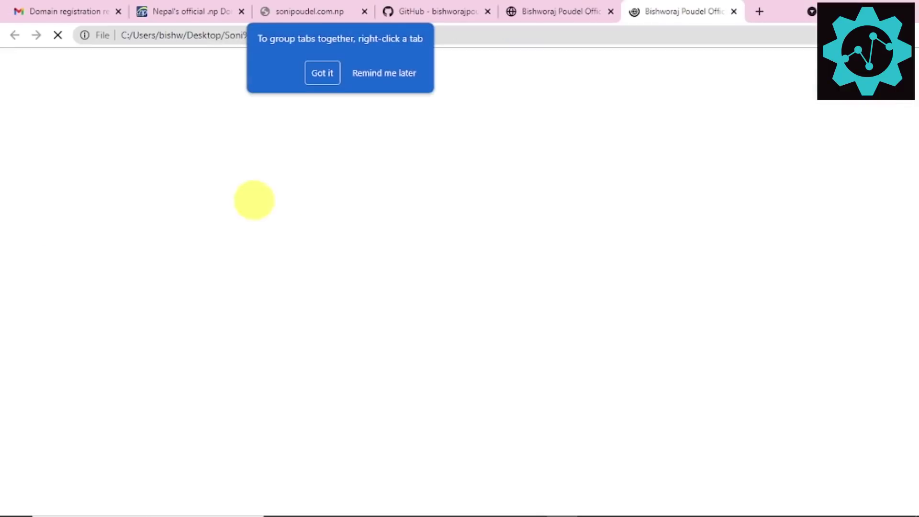
Step: Close every Chrome tab except the local index.html preview
right_click(644, 11)
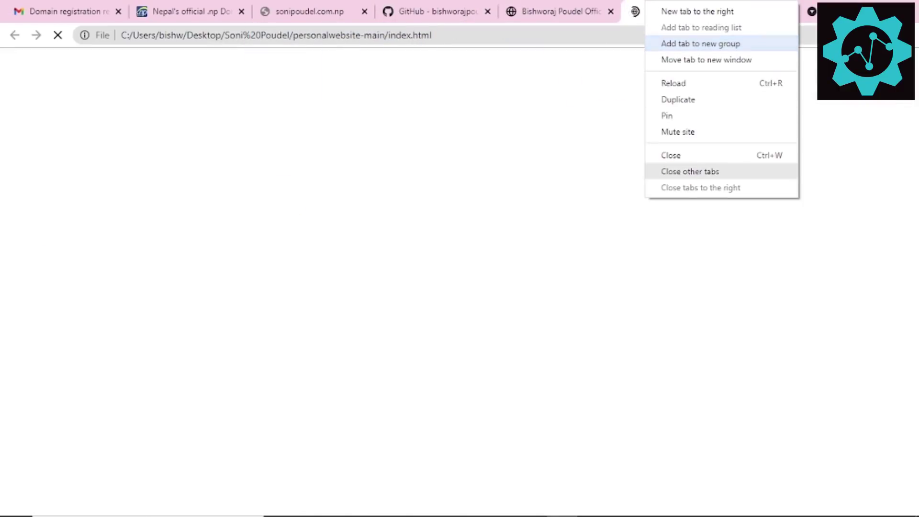
left_click(680, 171)
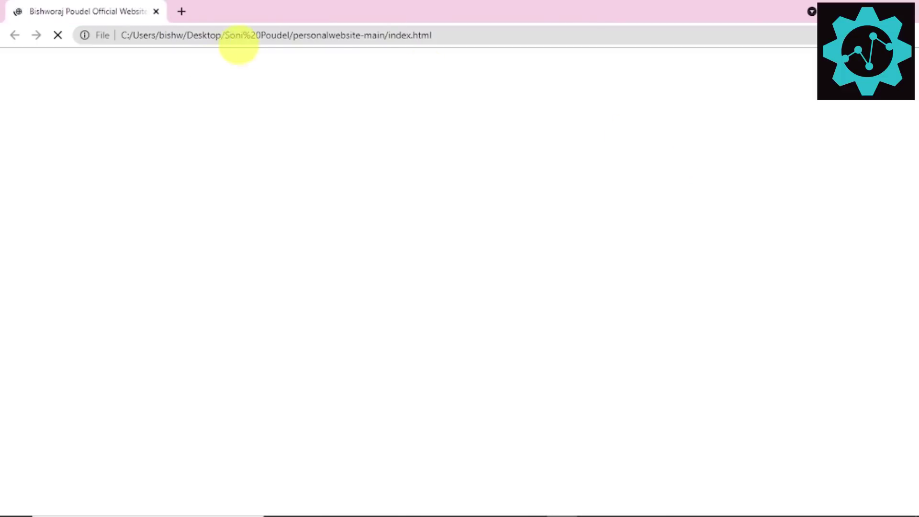
left_click(58, 35)
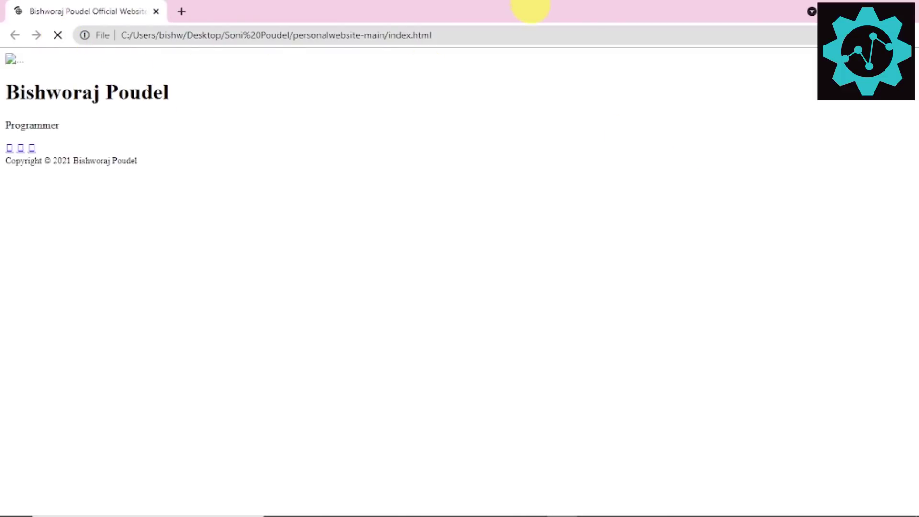
left_click(461, 5)
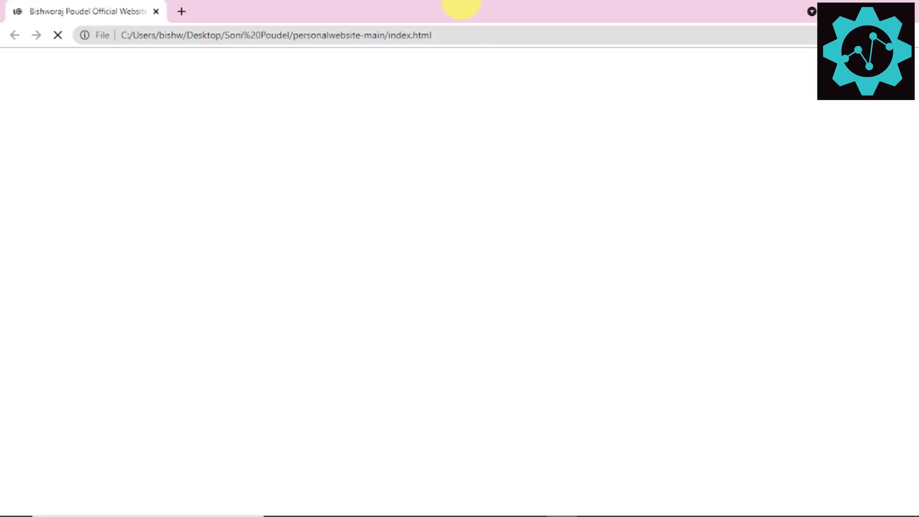
Step: Check the preview with its new photo, then restore Chrome smaller over the project folder
left_click_drag(350, 4, 468, 113)
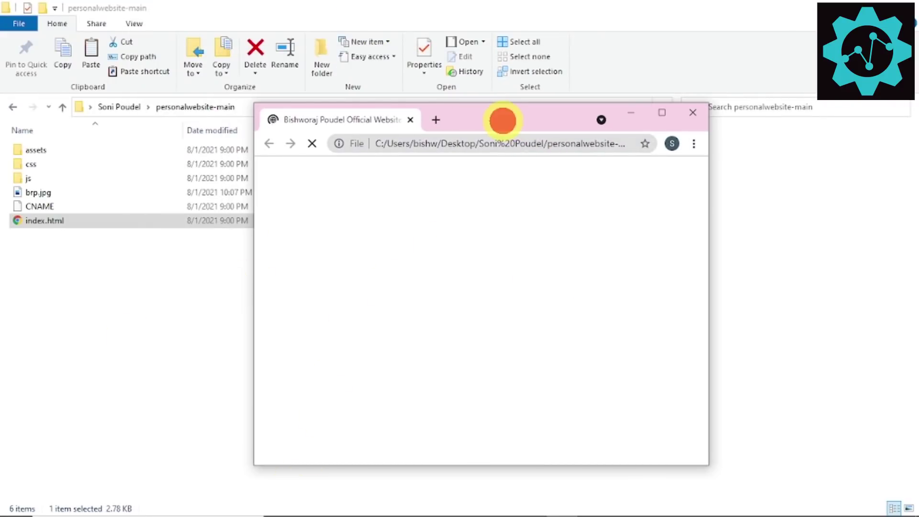
double_click(502, 121)
left_click(275, 34)
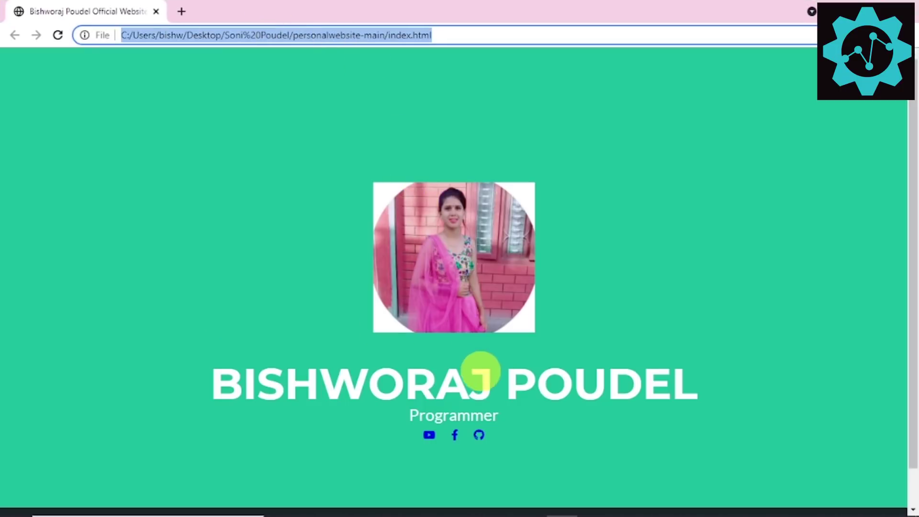
left_click(381, 322)
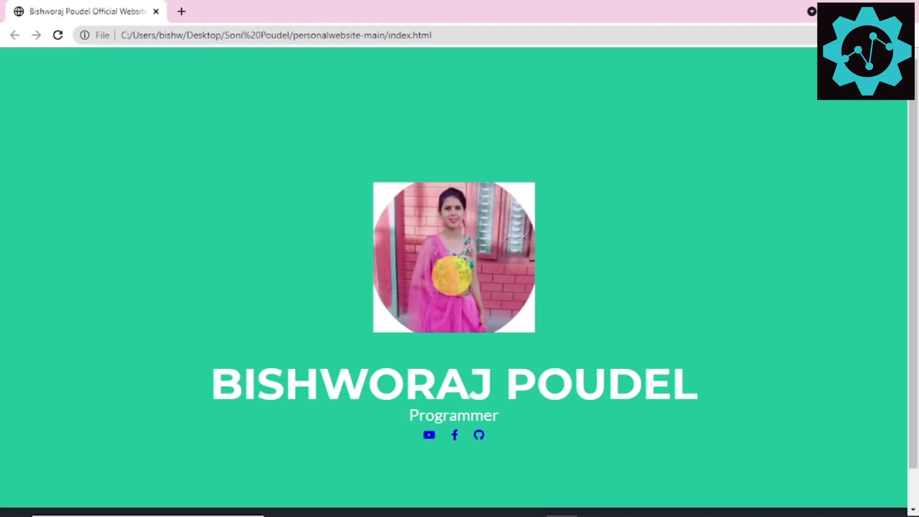
left_click_drag(343, 393, 677, 392)
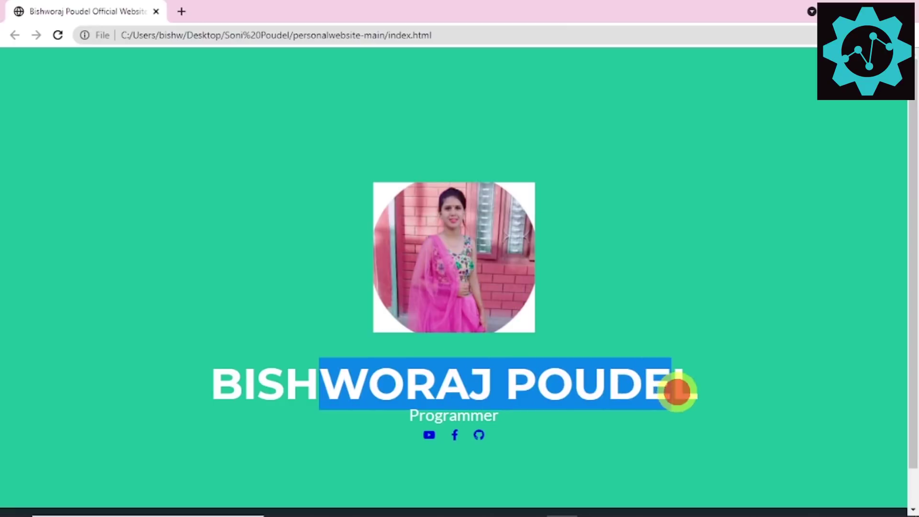
left_click(677, 392)
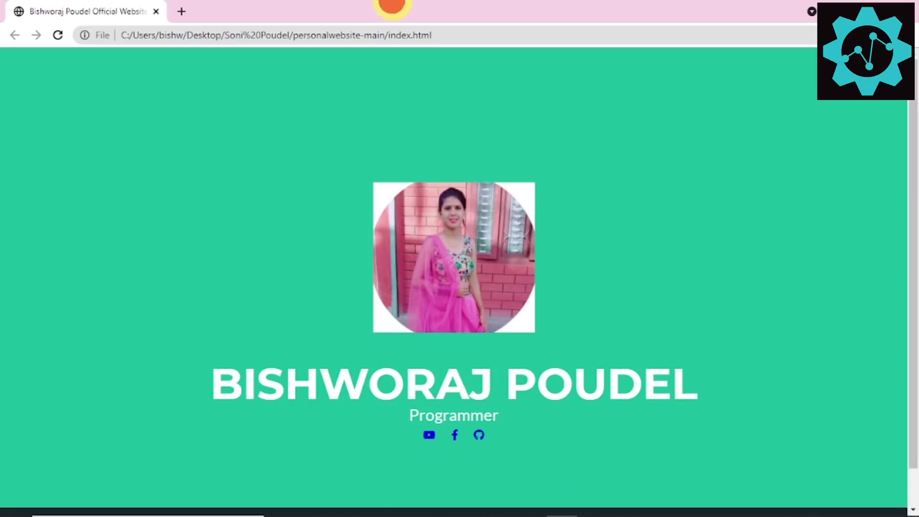
left_click_drag(391, 6, 528, 162)
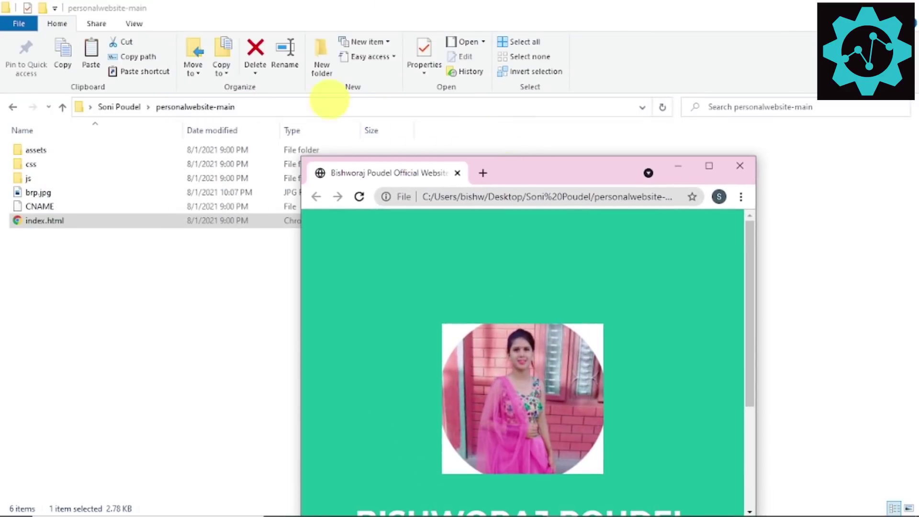
Step: Open index.html with Notepad from the Open with app list and maximise it
left_click(62, 221)
left_click(62, 221)
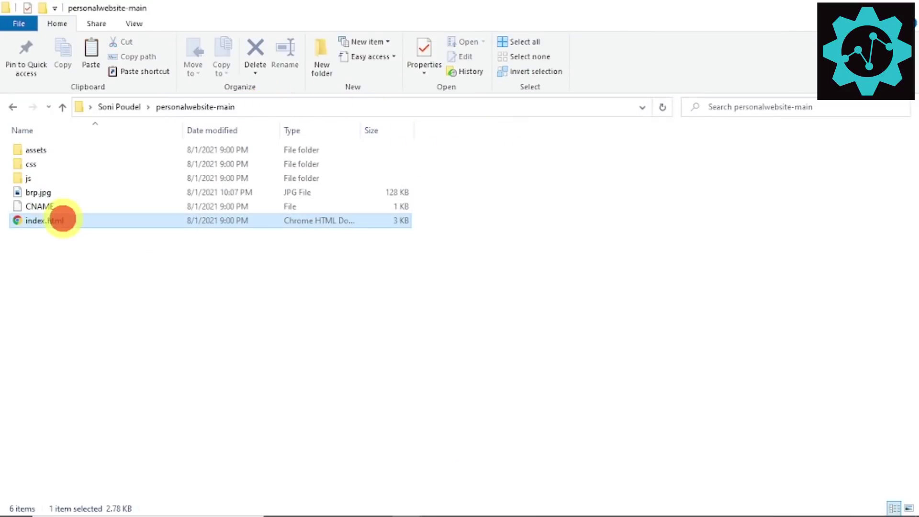
right_click(63, 222)
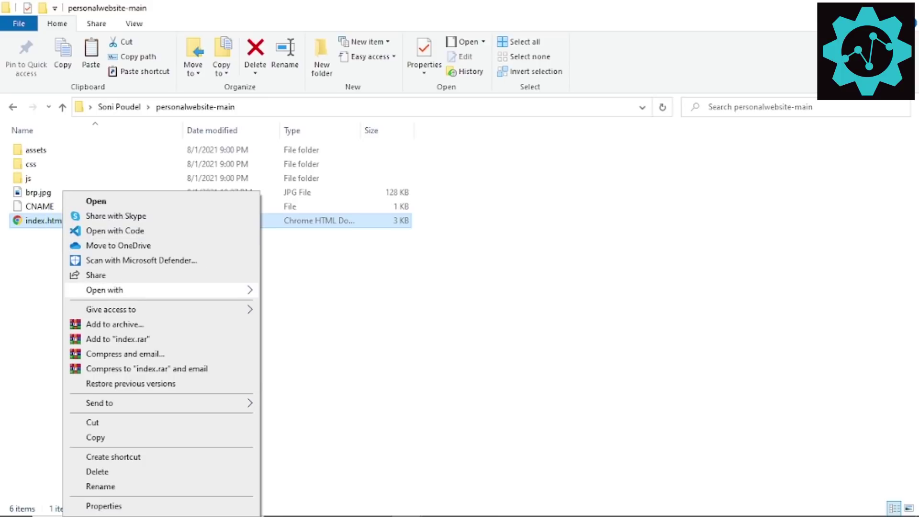
mouse_move(143, 289)
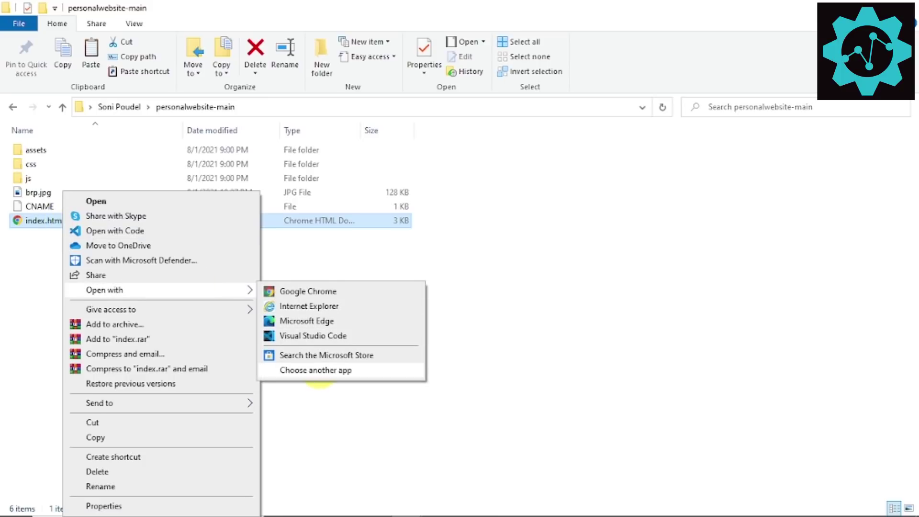
left_click(315, 370)
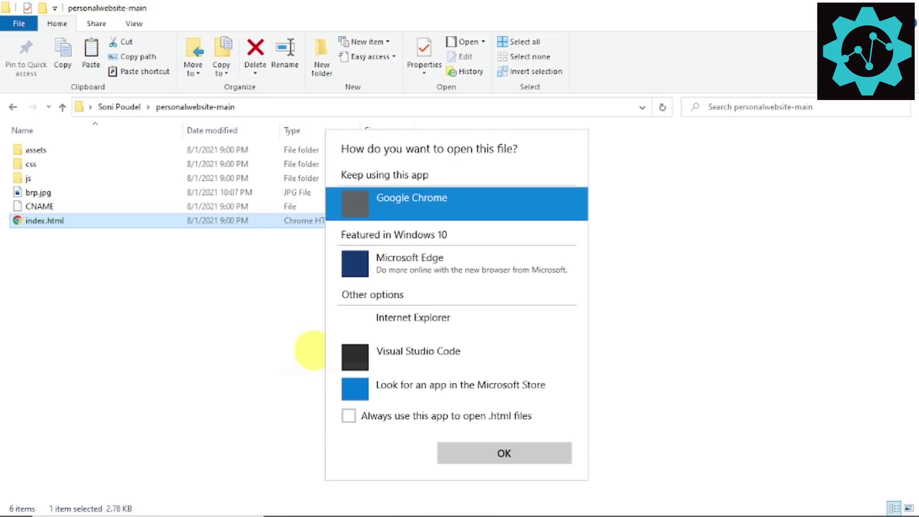
left_click(368, 380)
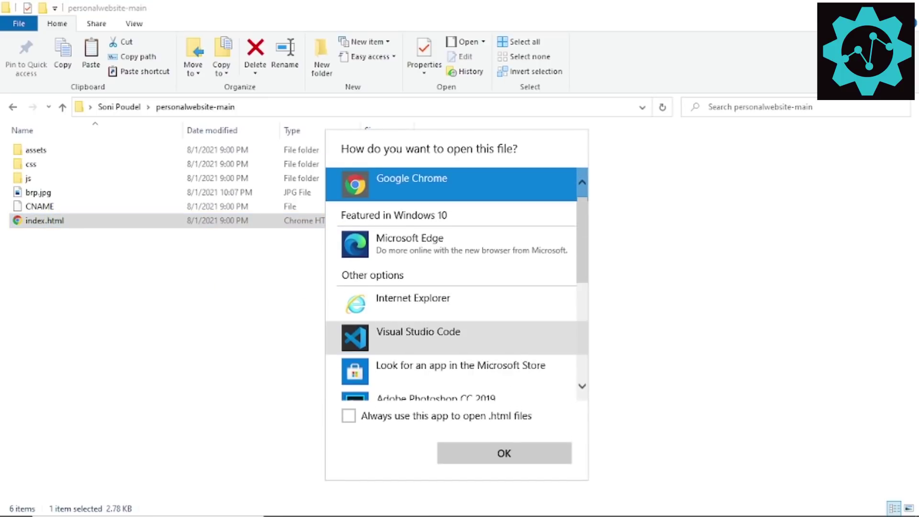
scroll(450, 335, "down", 3)
left_click(431, 297)
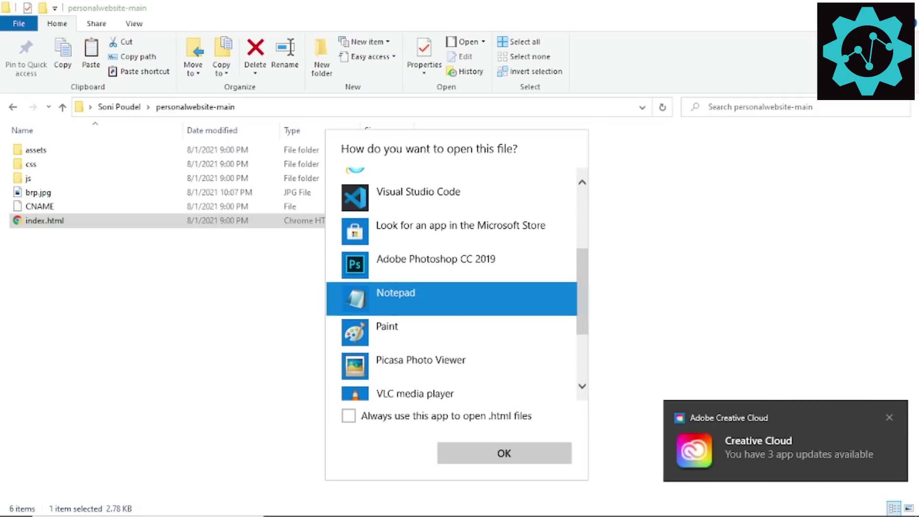
double_click(433, 297)
left_click(473, 192)
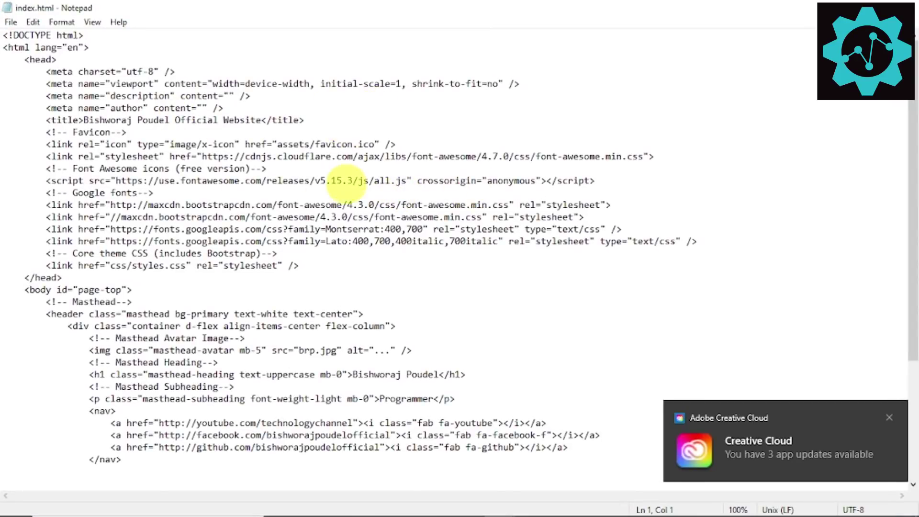
Step: Type the new owner's name over the old name in the <title> tag
scroll(348, 193, "up", 3)
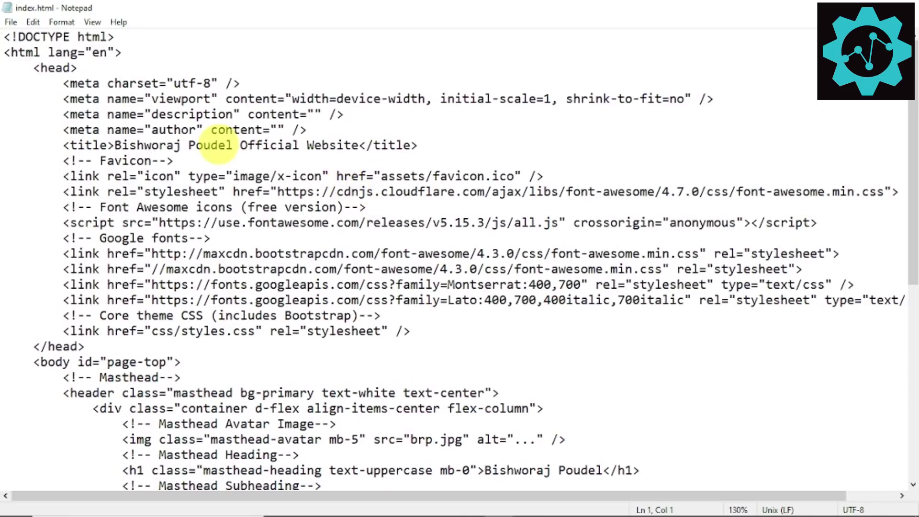
left_click_drag(115, 145, 219, 145)
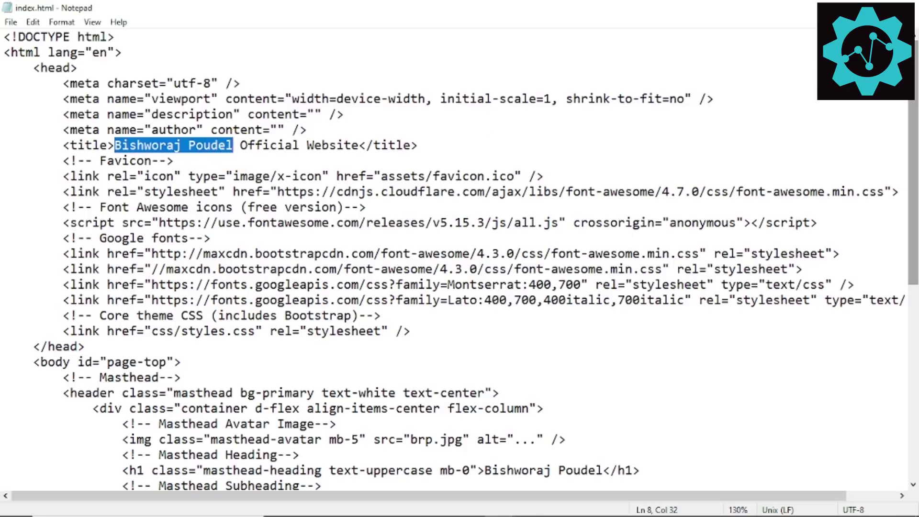
type("Son")
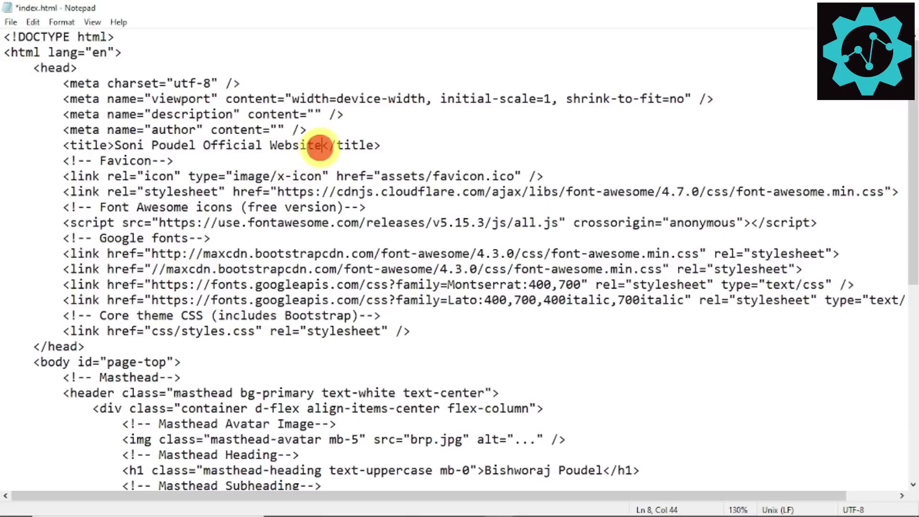
left_click_drag(319, 145, 138, 145)
left_click(159, 161)
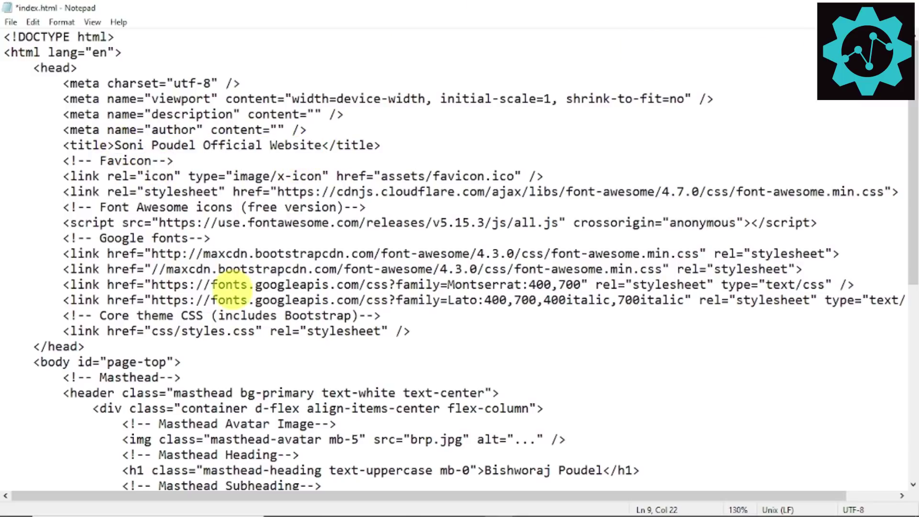
Step: Inspect the YouTube and Facebook link addresses in the masthead nav
scroll(368, 223, "down", 2)
scroll(366, 222, "down", 5)
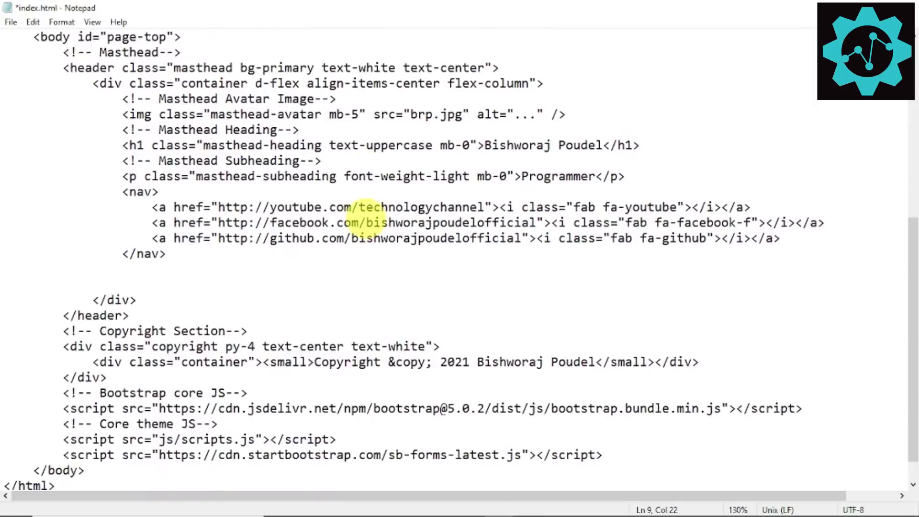
scroll(313, 201, "up", 1)
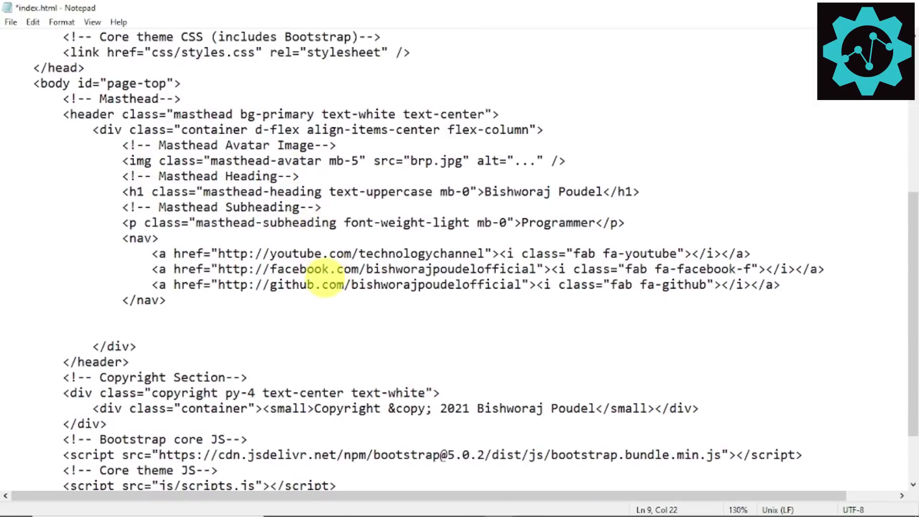
left_click(322, 253)
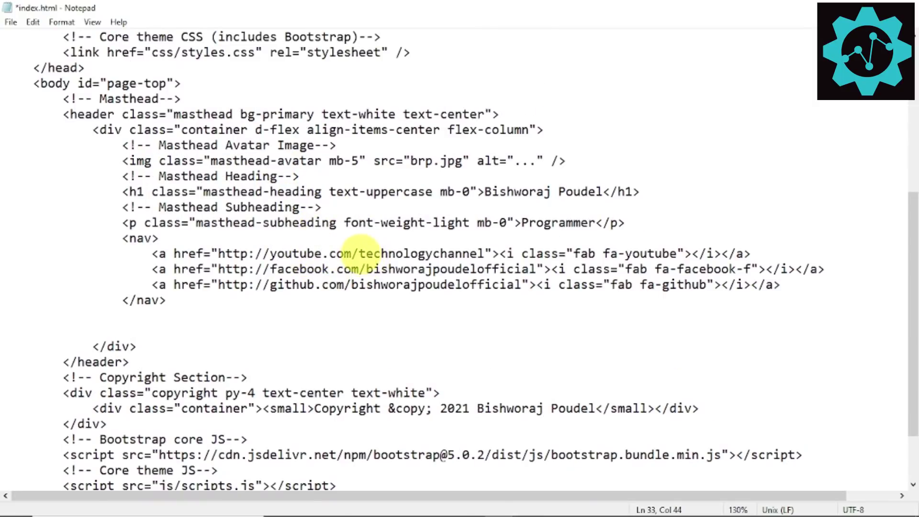
left_click_drag(359, 253, 477, 253)
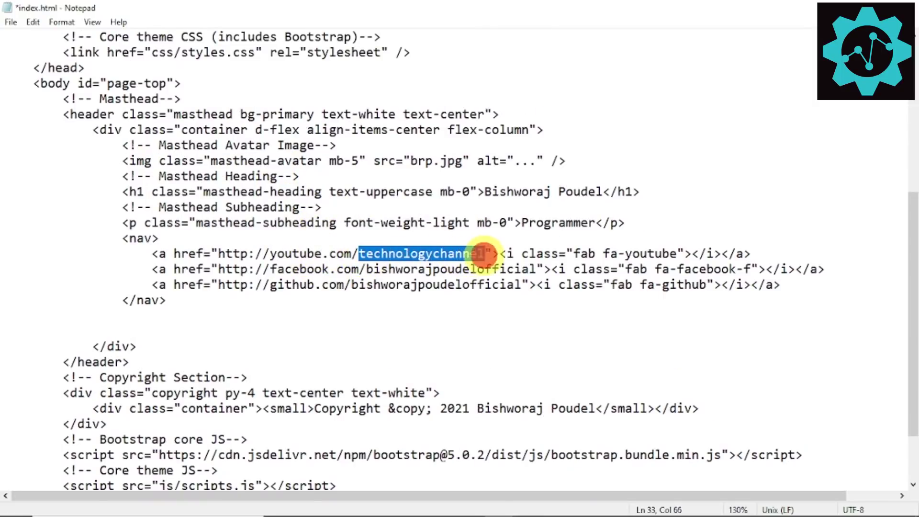
left_click(484, 253)
left_click_drag(359, 253, 484, 253)
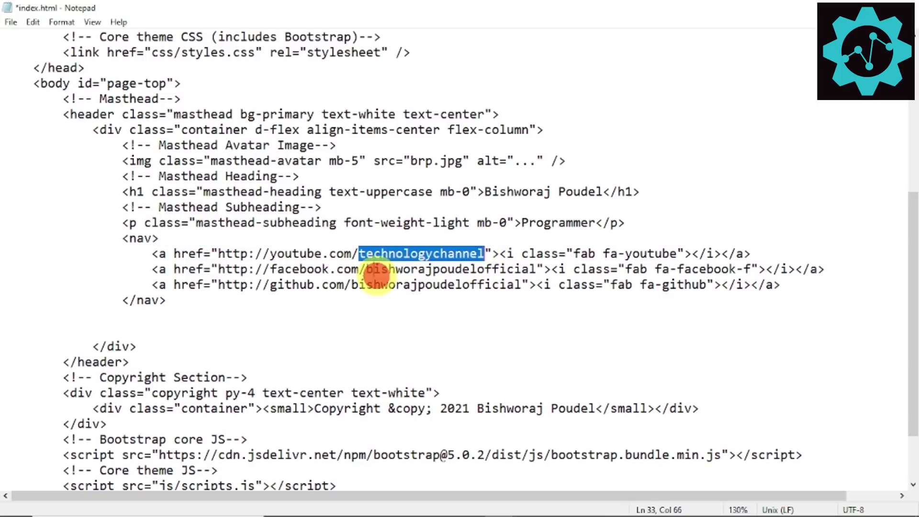
left_click(374, 269)
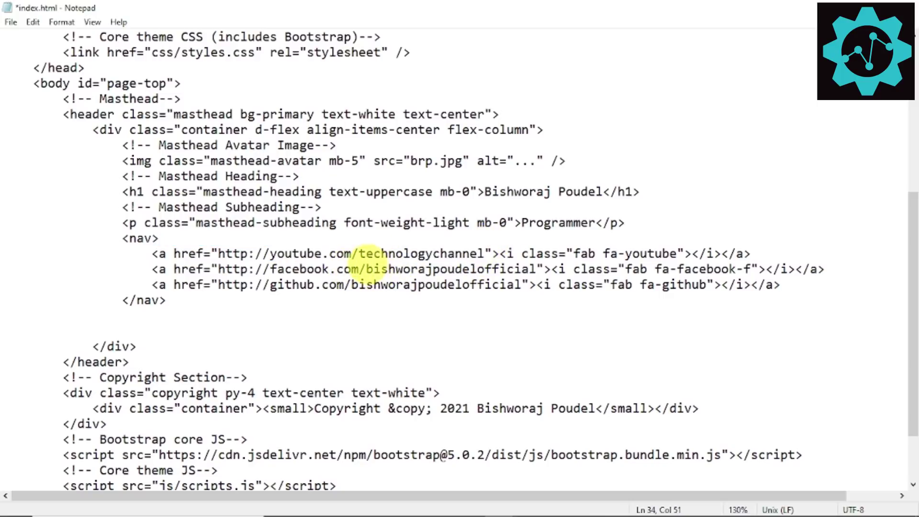
left_click_drag(367, 269, 523, 269)
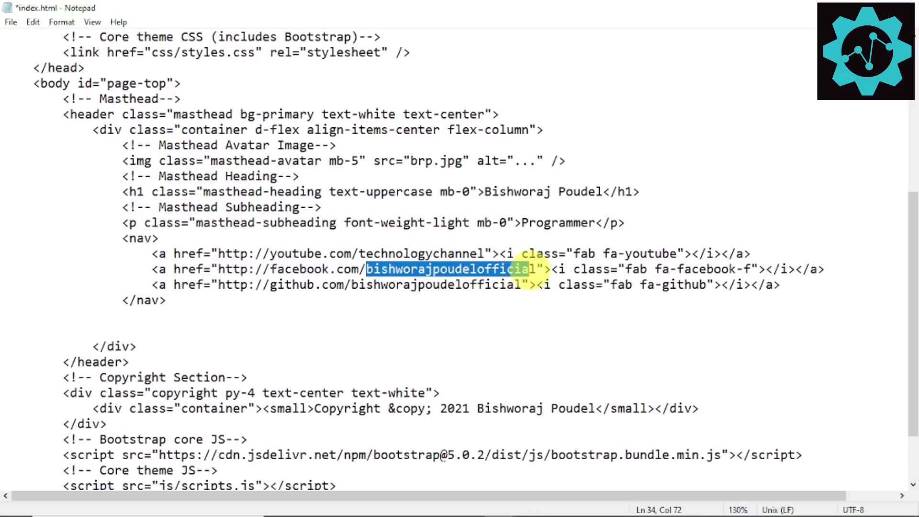
mouse_move(526, 514)
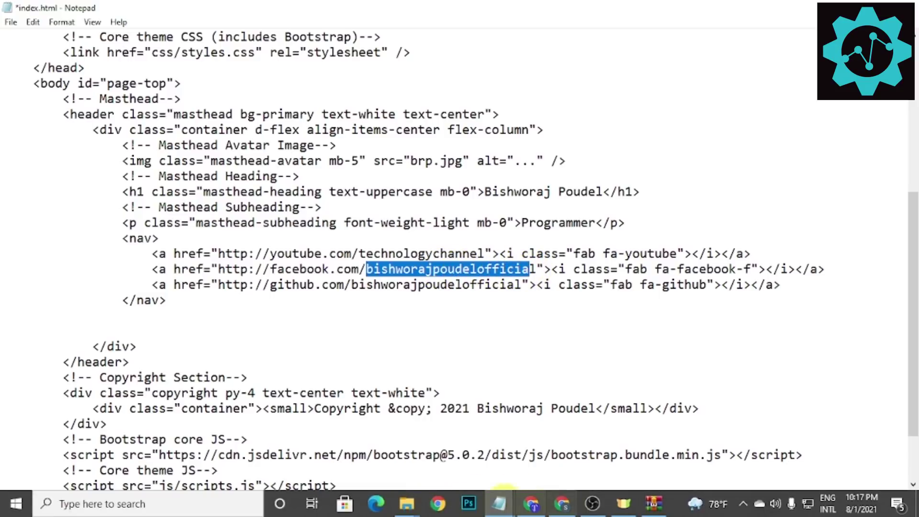
Step: Follow the site's Facebook link in Chrome, check its address, and shrink the window
left_click(563, 501)
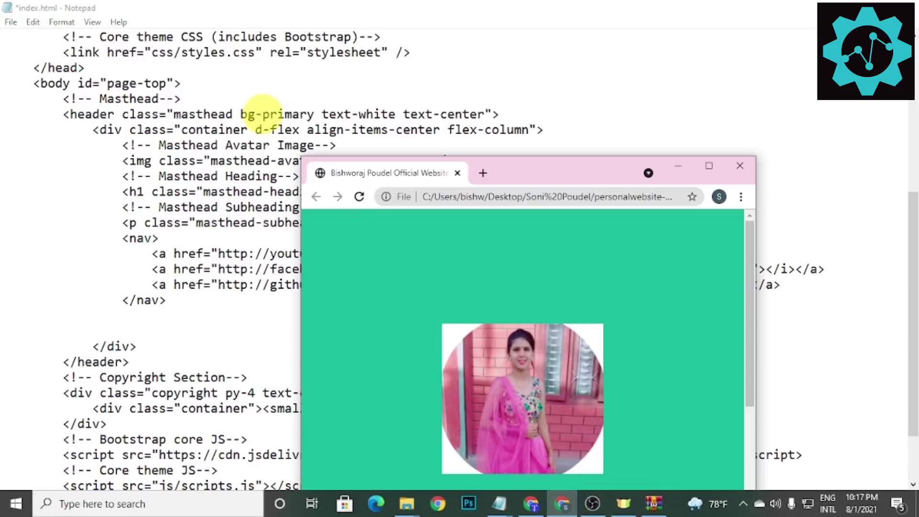
double_click(509, 172)
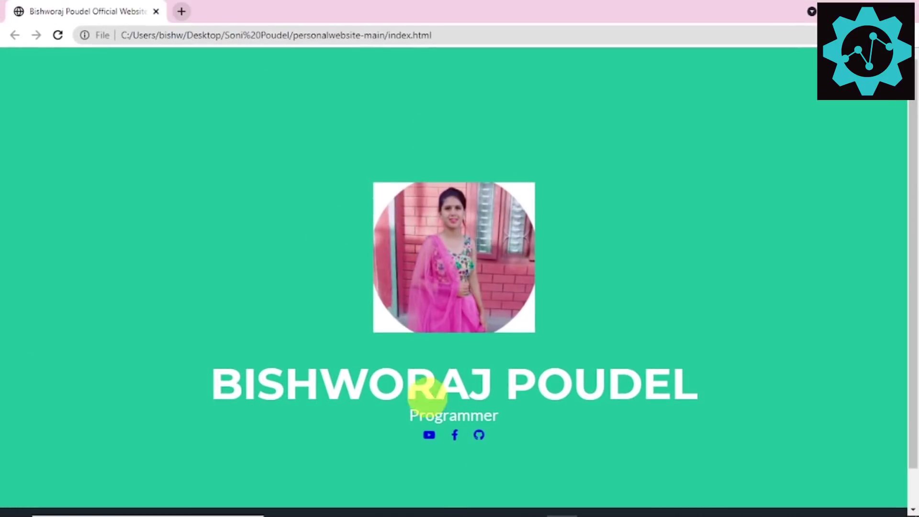
left_click(454, 434)
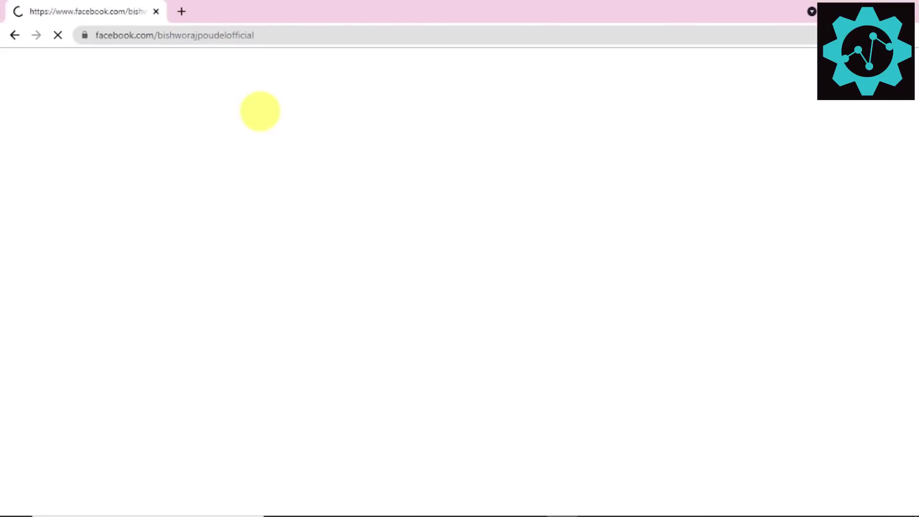
left_click(273, 35)
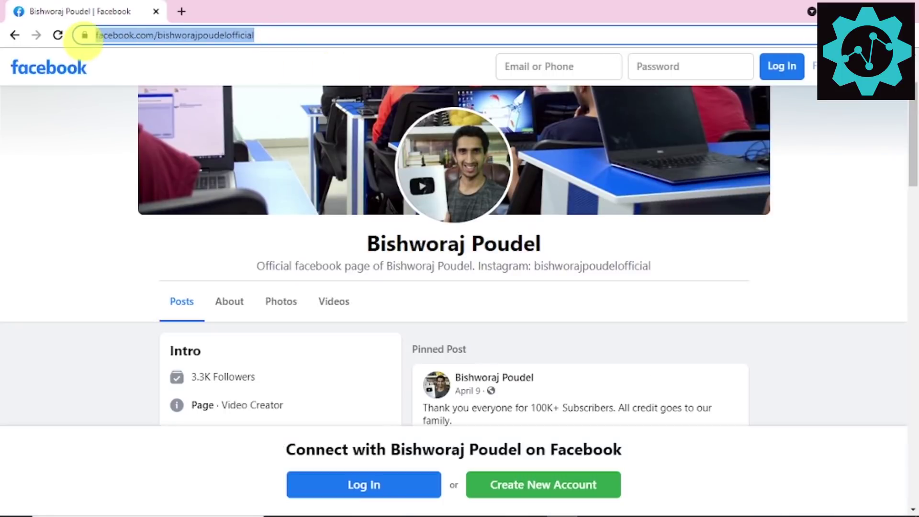
left_click_drag(390, 6, 410, 428)
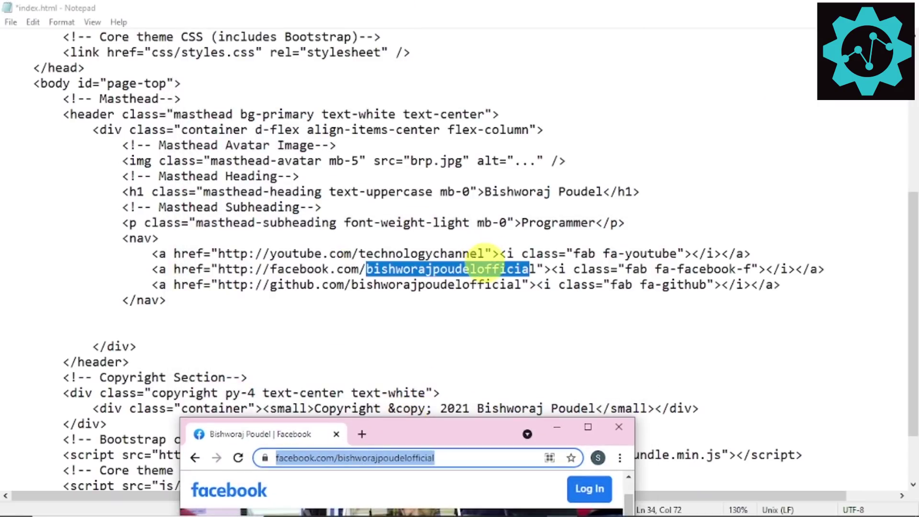
Step: Replace the Facebook link's username with the new owner's username
left_click(486, 269)
left_click_drag(536, 269, 384, 254)
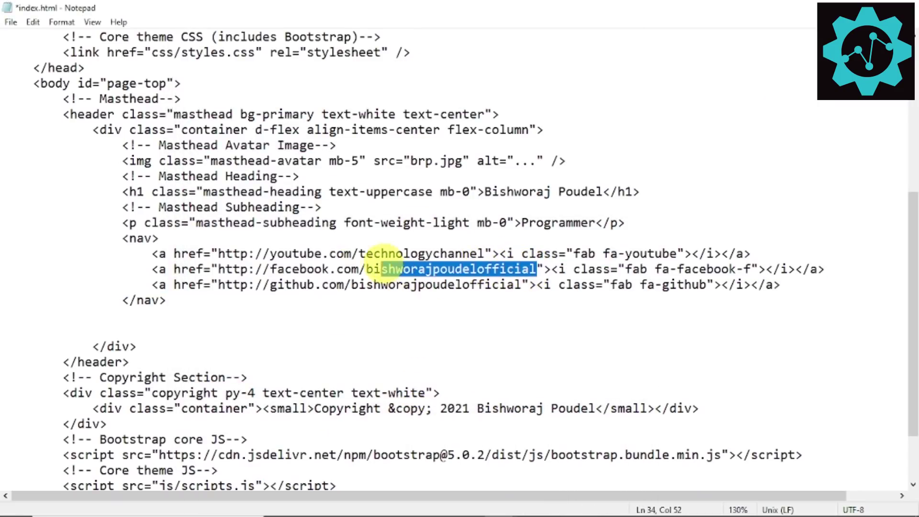
key("BackSpace")
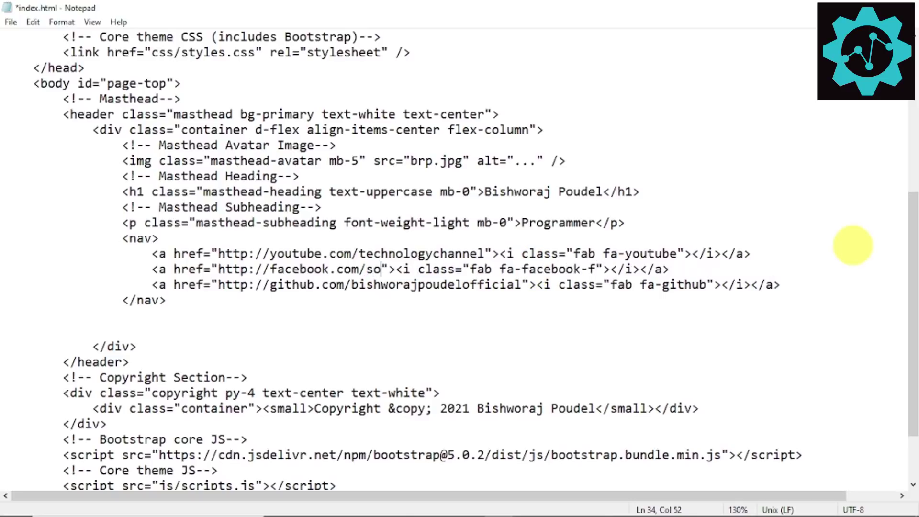
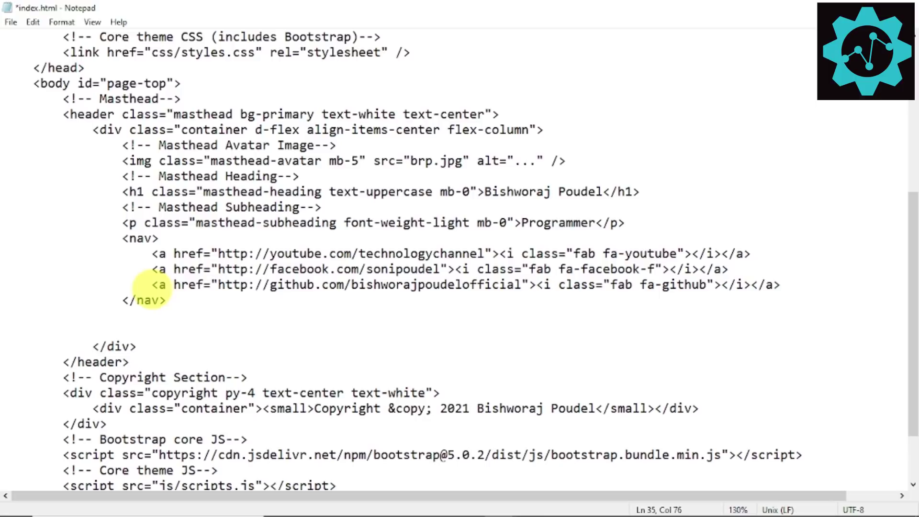
Step: Cut the GitHub link line out of the nav
left_click_drag(152, 284, 787, 285)
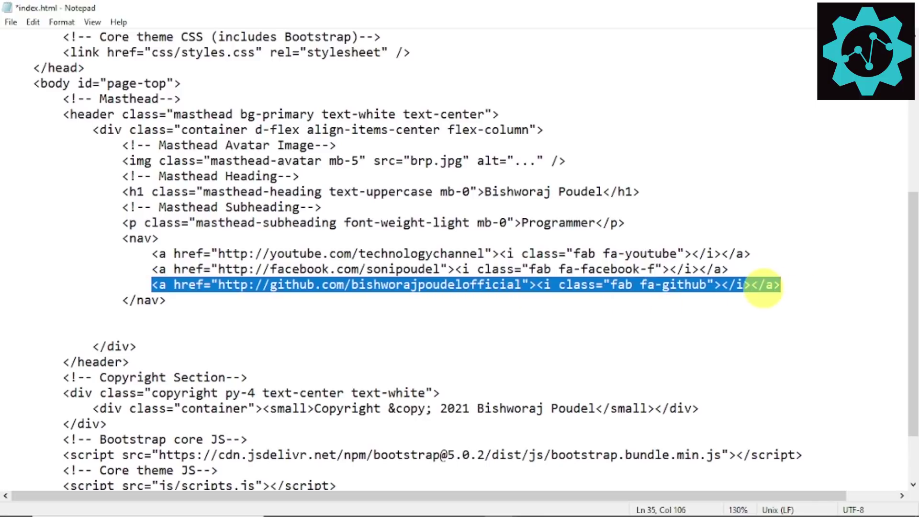
right_click(754, 284)
left_click(771, 312)
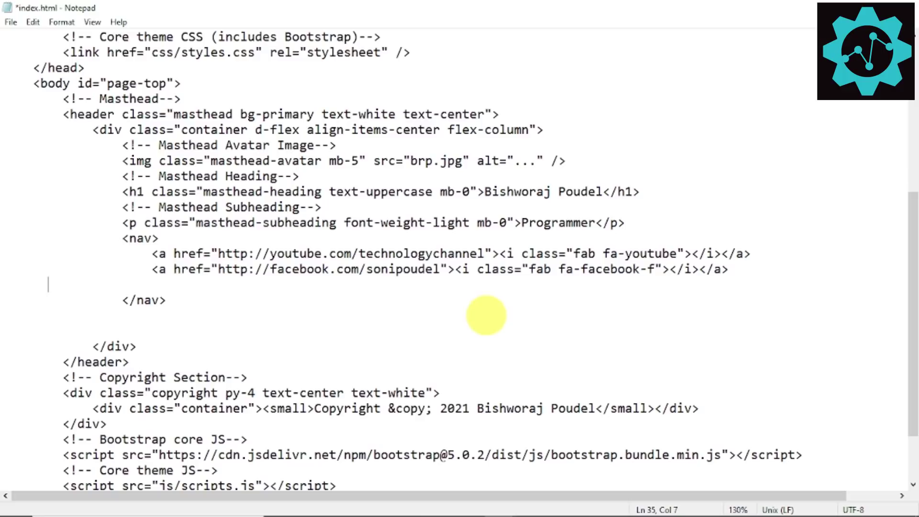
key("BackSpace")
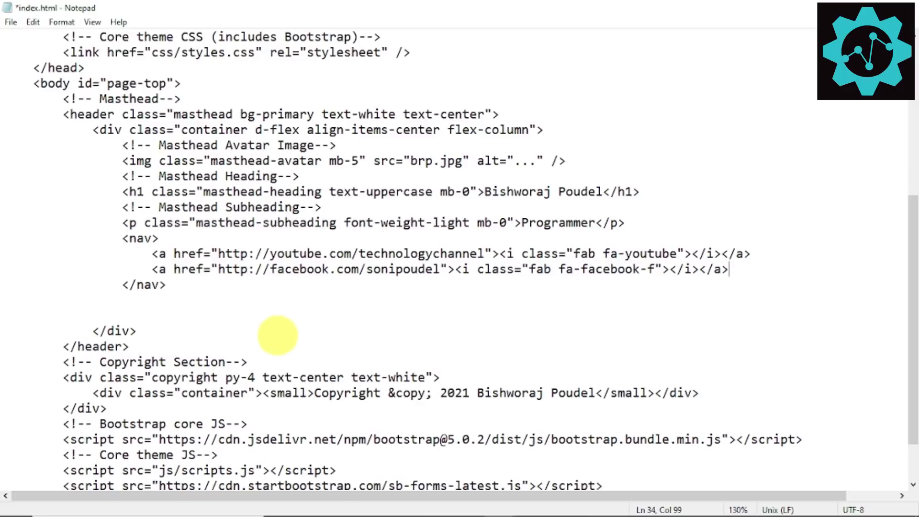
Step: Change the copyright name to the new owner and save index.html
scroll(287, 325, "down", 2)
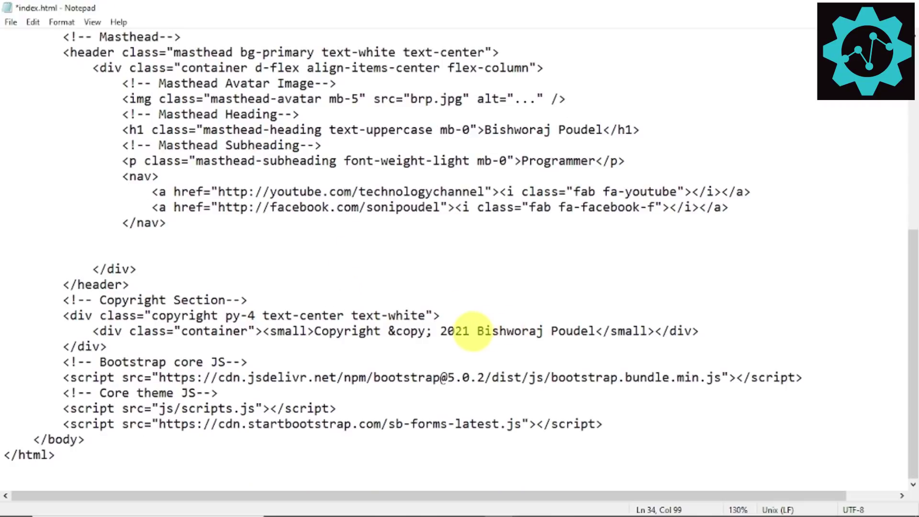
left_click(470, 331)
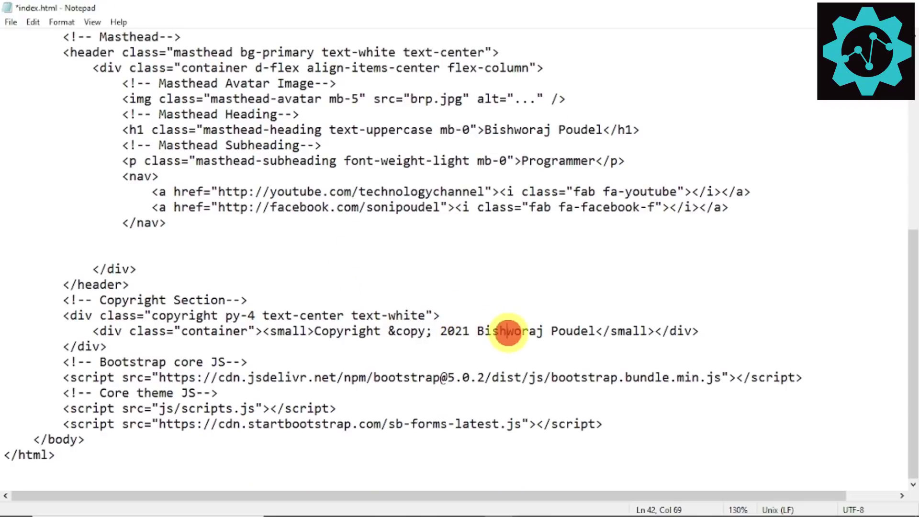
double_click(508, 331)
type("Son")
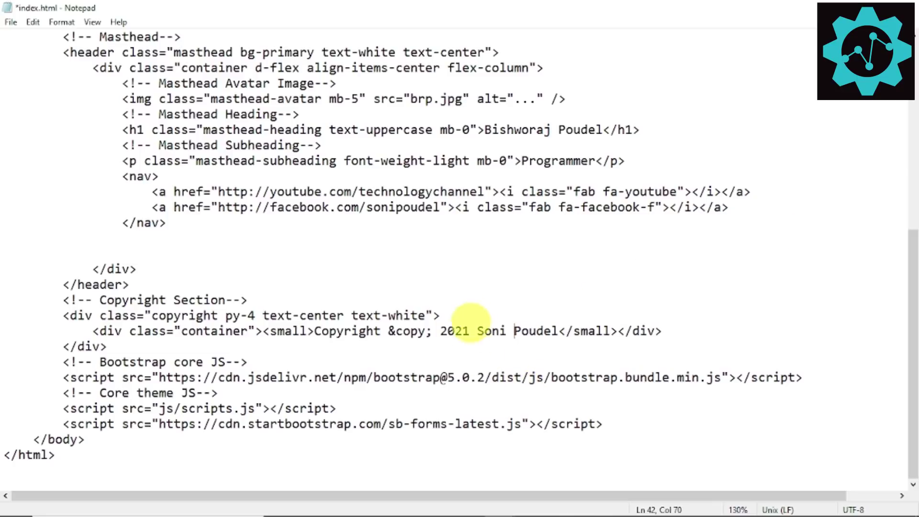
scroll(474, 311, "up", 3)
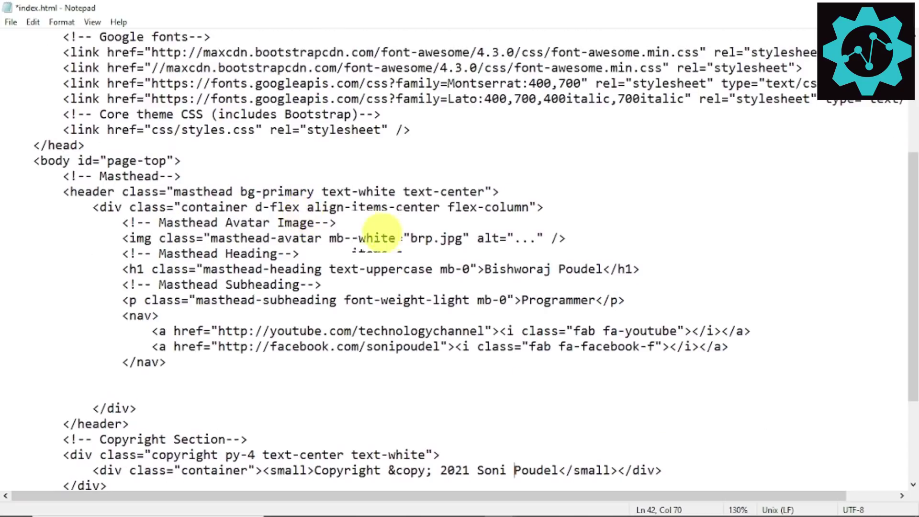
scroll(381, 233, "up", 2)
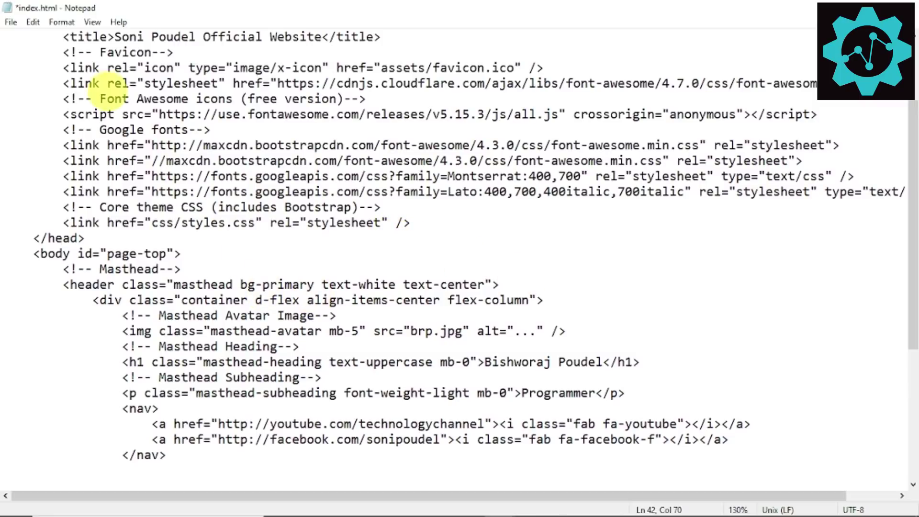
left_click(11, 22)
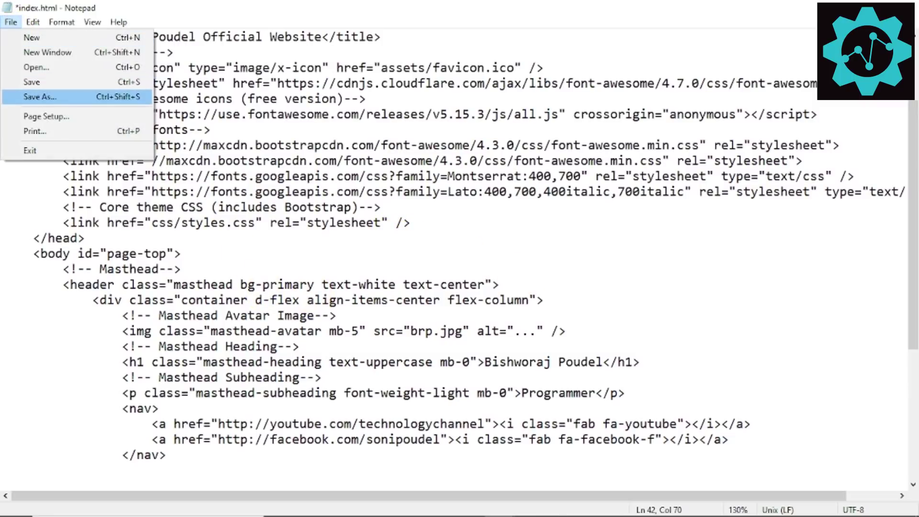
left_click(48, 82)
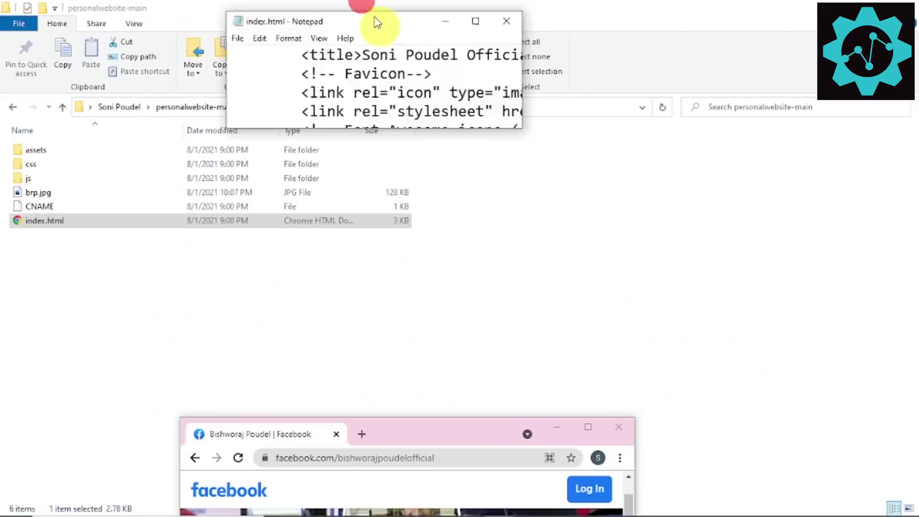
left_click_drag(377, 23, 464, 138)
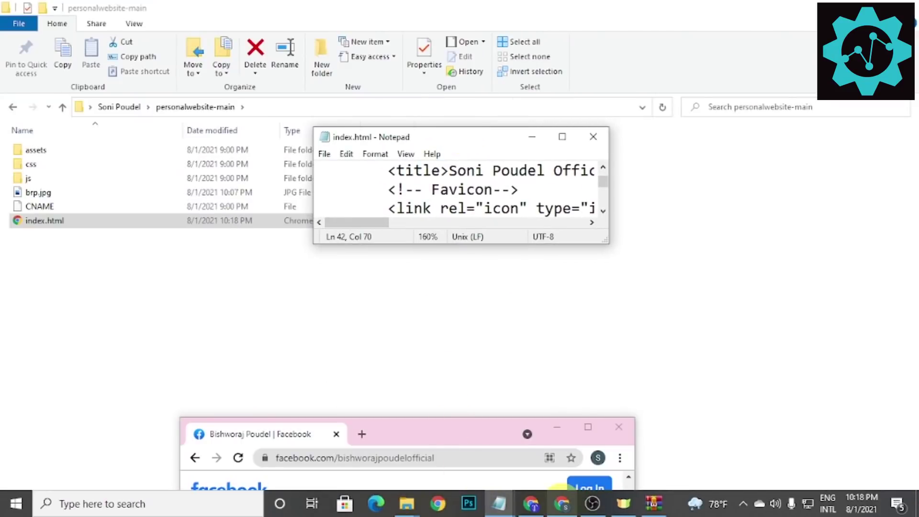
Step: Return Chrome to the local index.html preview, review the edits, then minimise it
left_click(559, 490)
left_click(587, 426)
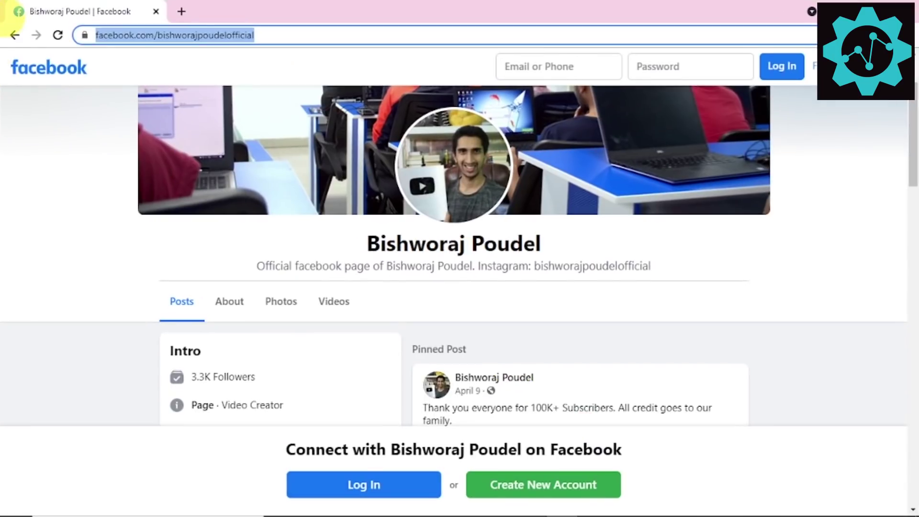
left_click(14, 35)
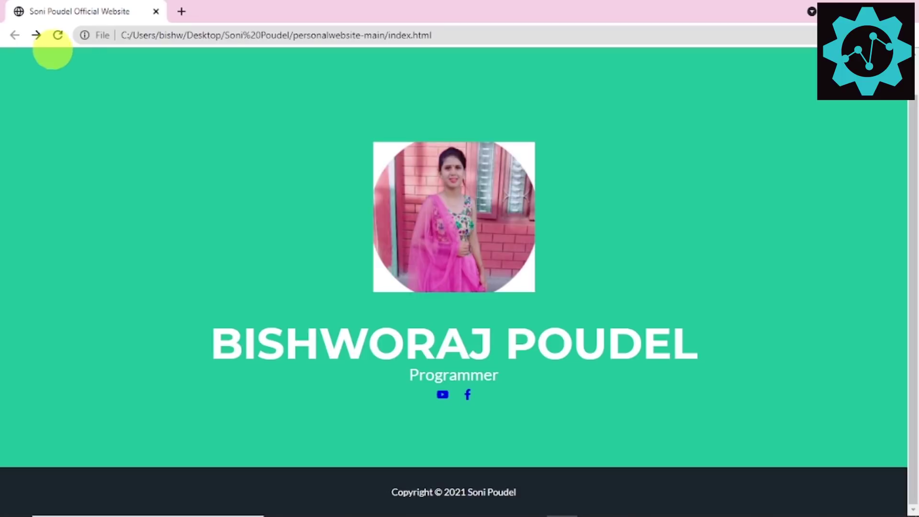
triple_click(445, 344)
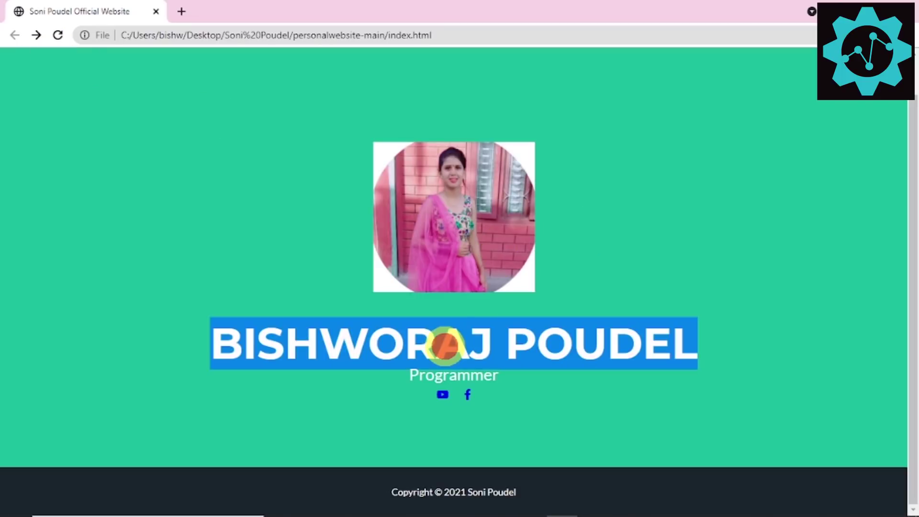
left_click(438, 330)
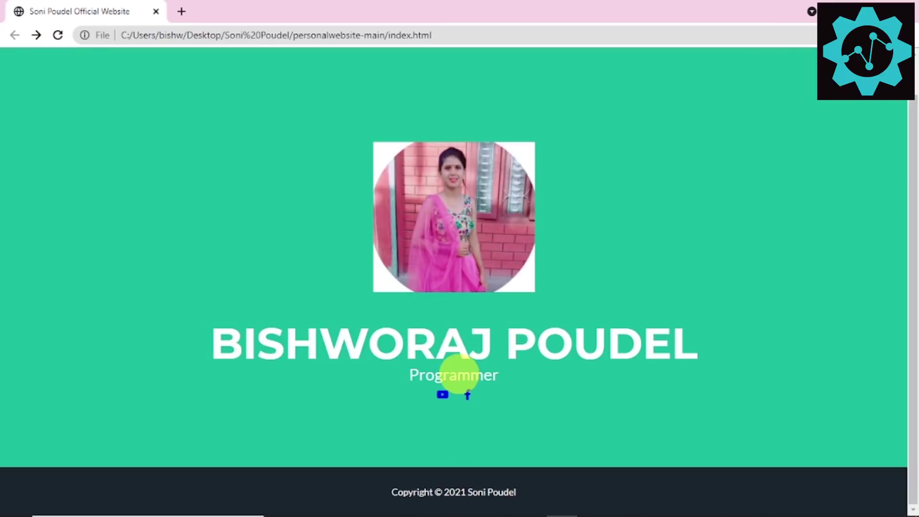
left_click(863, 11)
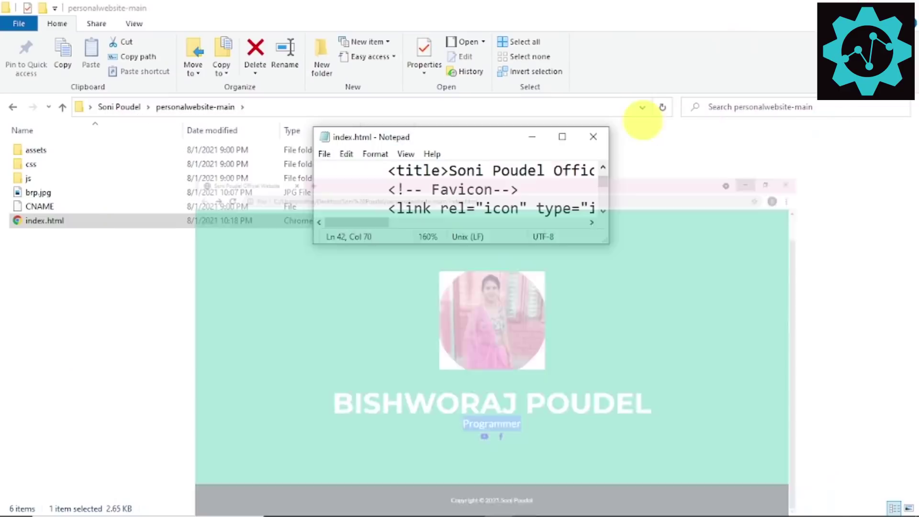
Step: Maximize Notepad and replace the first name in the <h1> masthead with the new owner's name
left_click(562, 136)
scroll(454, 211, "down", 7)
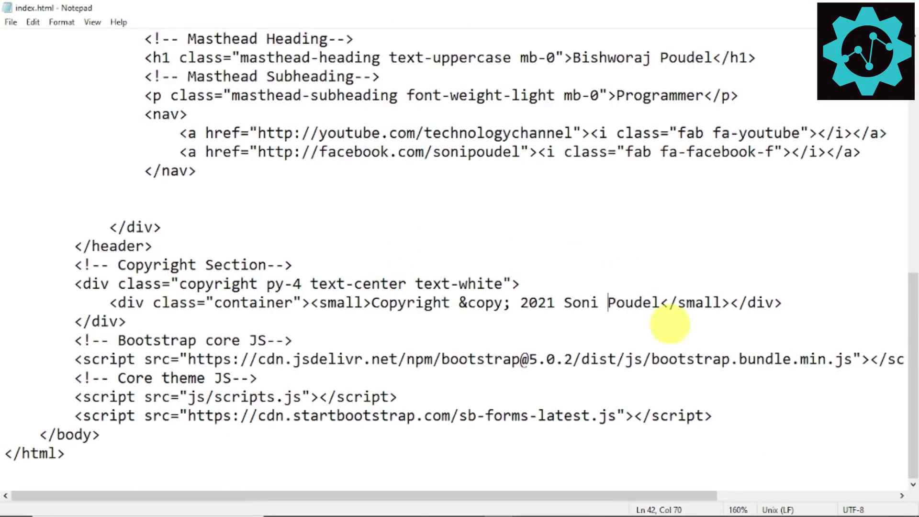
scroll(626, 297, "up", 4)
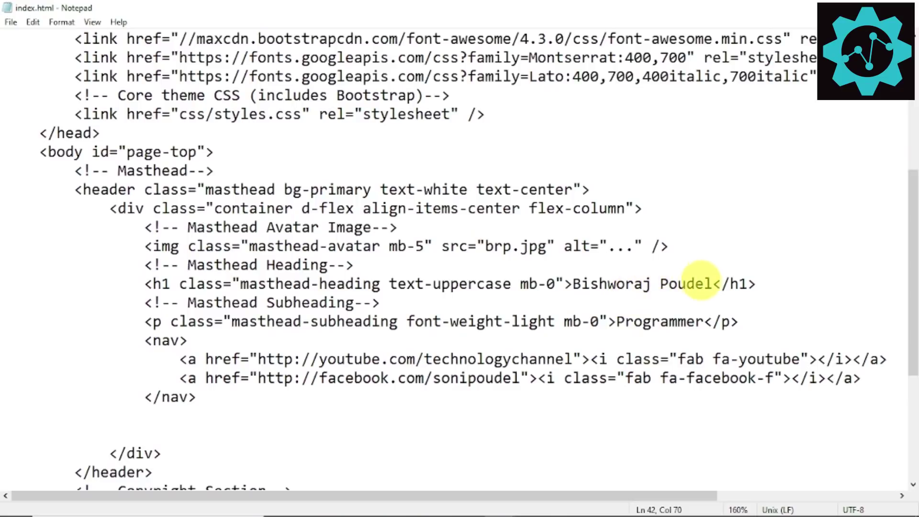
left_click_drag(710, 283, 634, 284)
left_click_drag(574, 284, 677, 283)
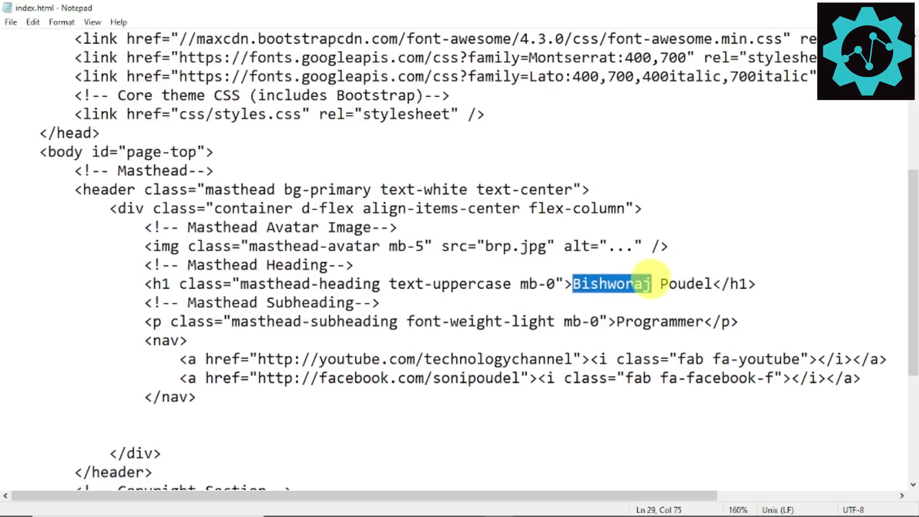
type("Son")
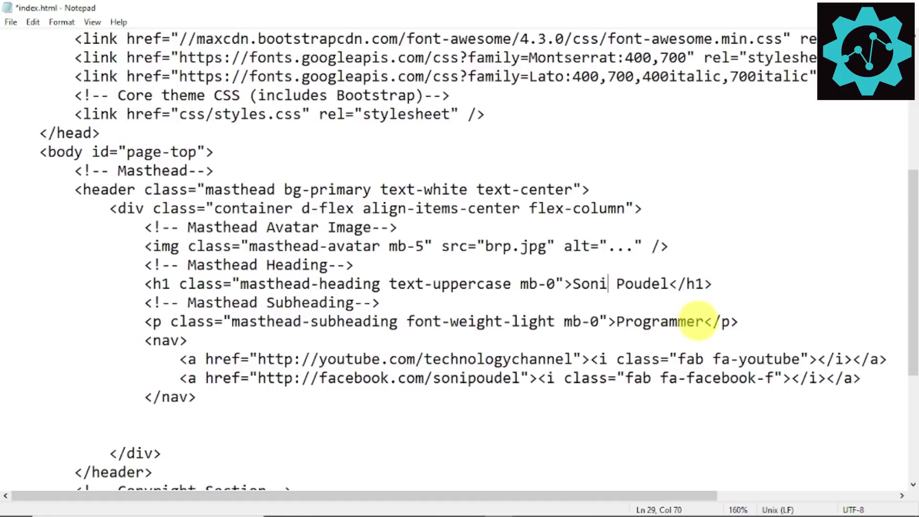
Step: Change the subheading from Programmer to BBA Student and save index.html
left_click_drag(700, 321, 626, 322)
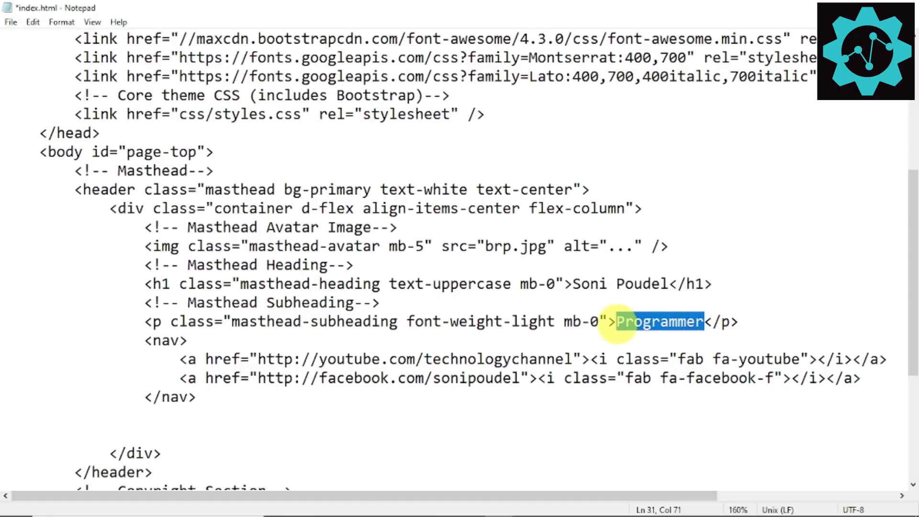
type("A Student")
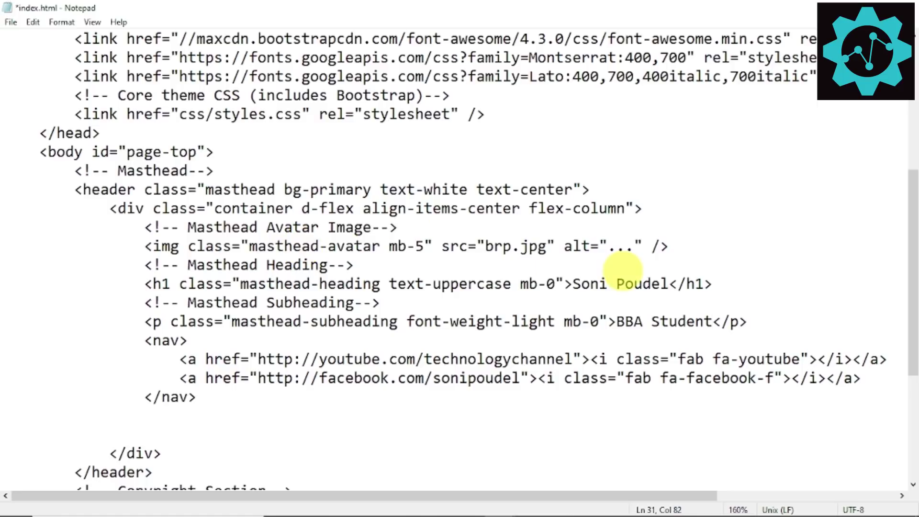
key("ctrl+s")
mouse_move(526, 514)
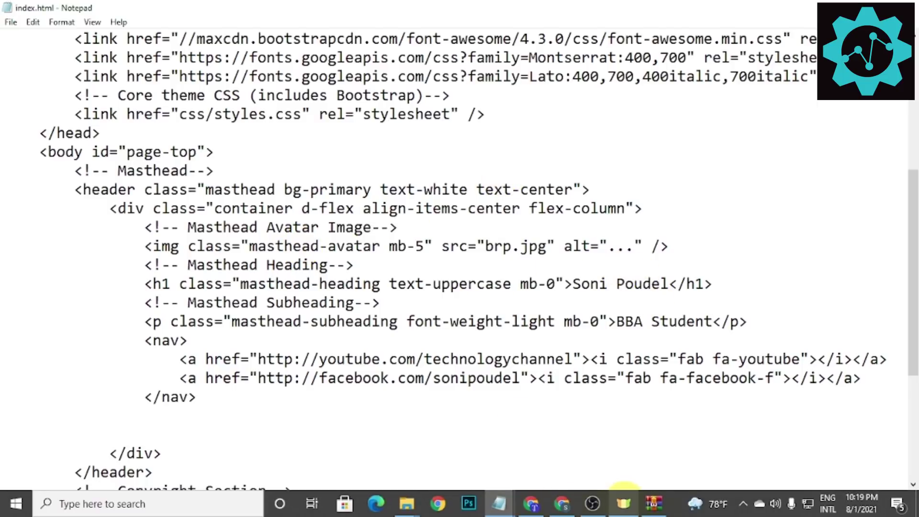
Step: Reload the local site preview to check the new name heading and BBA Student subheading
left_click(563, 503)
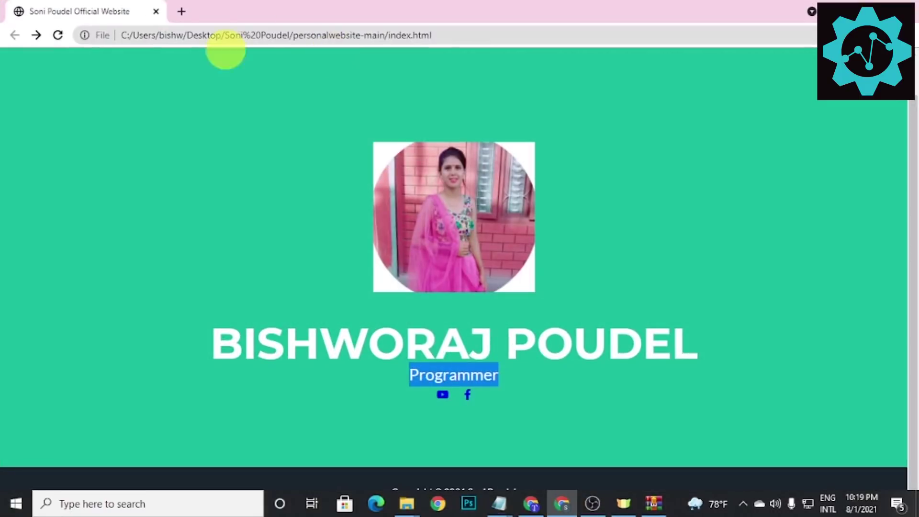
left_click(58, 35)
left_click_drag(474, 212, 768, 283)
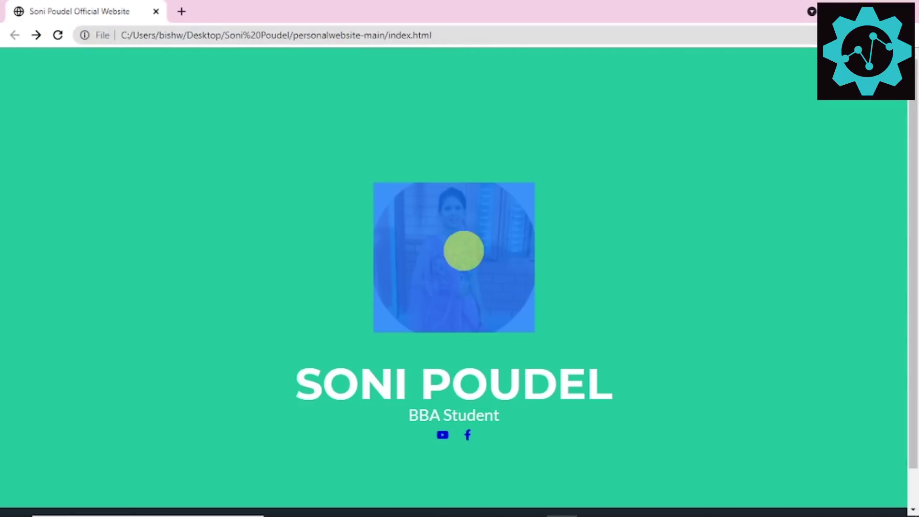
left_click_drag(463, 250, 703, 404)
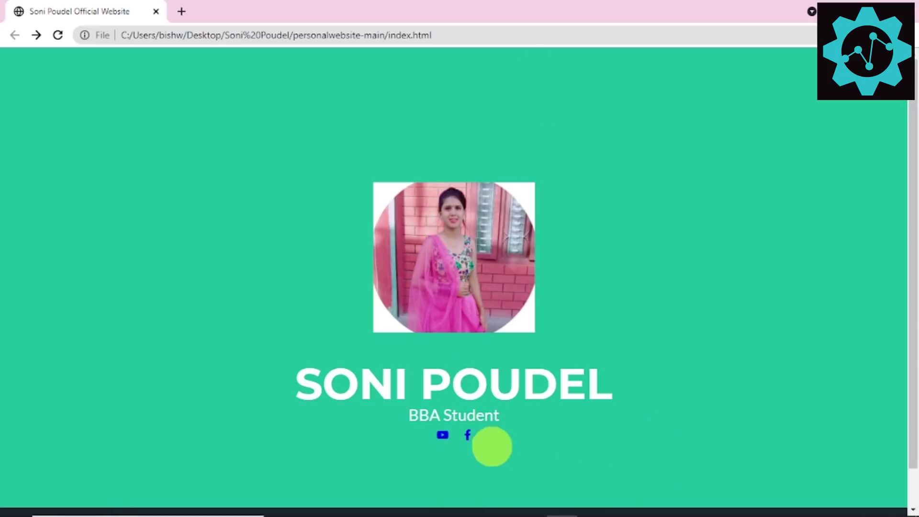
Step: Test the site's Facebook link, come back, and minimize Chrome to reveal Notepad
left_click(469, 435)
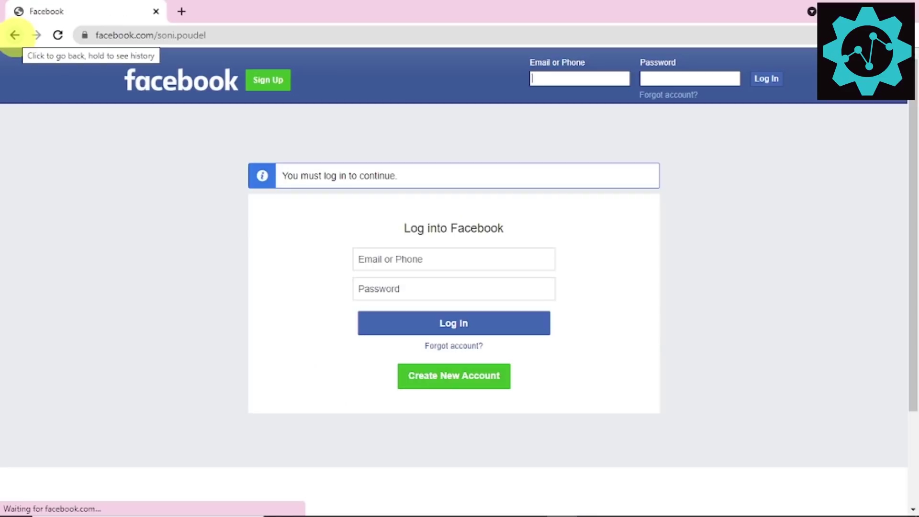
left_click(14, 35)
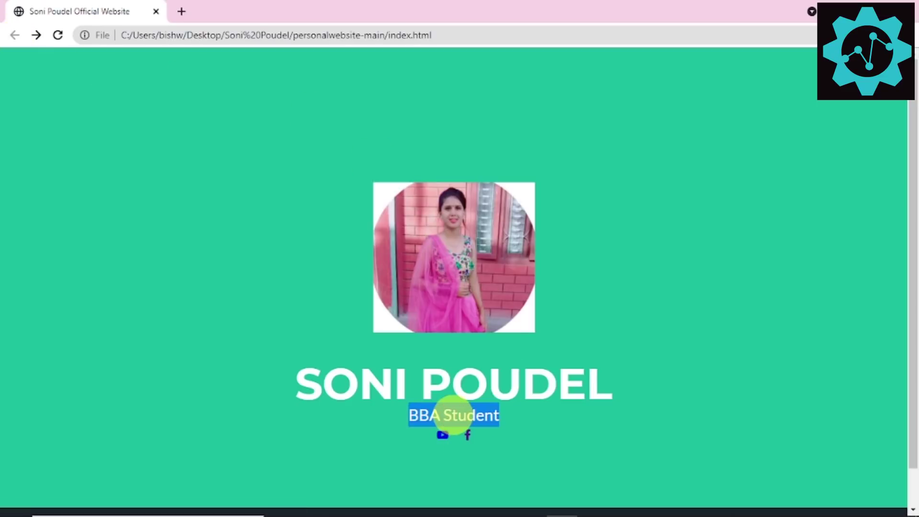
key("super+Down")
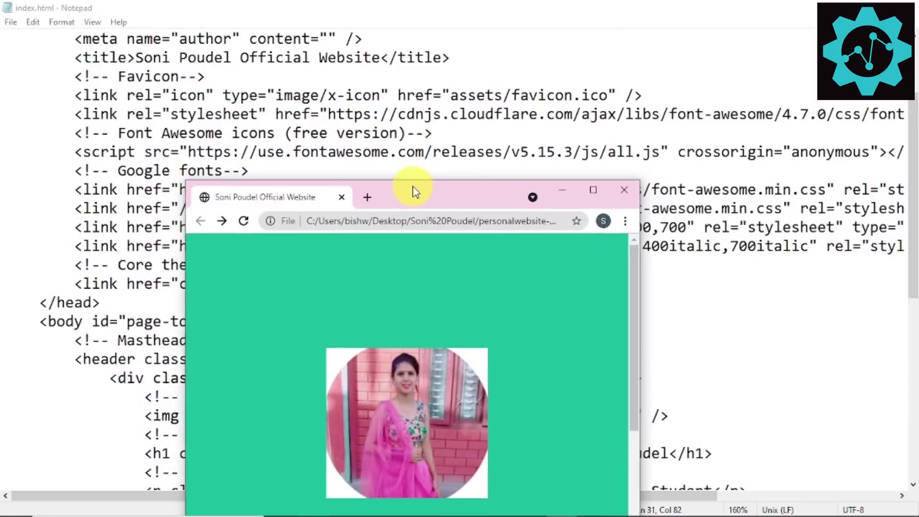
Step: Save index.html from Notepad's File menu and maximize the Chrome window
left_click(11, 22)
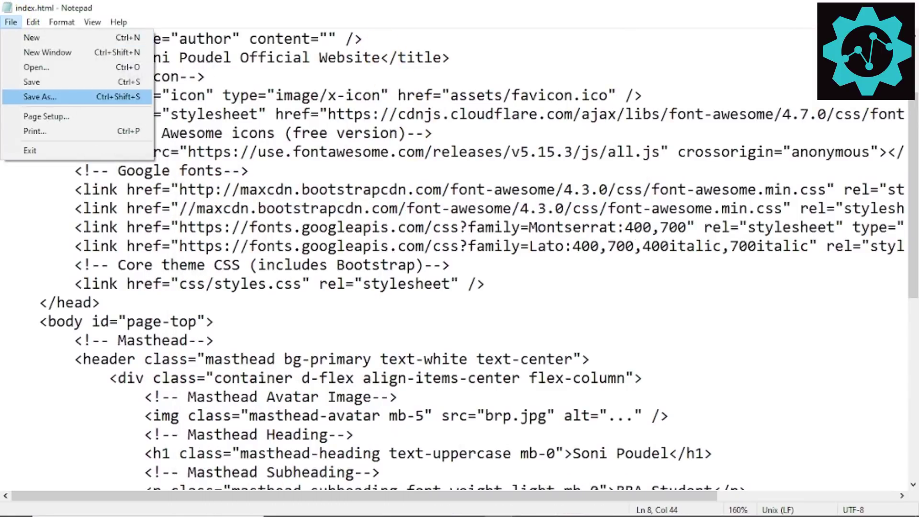
left_click(41, 78)
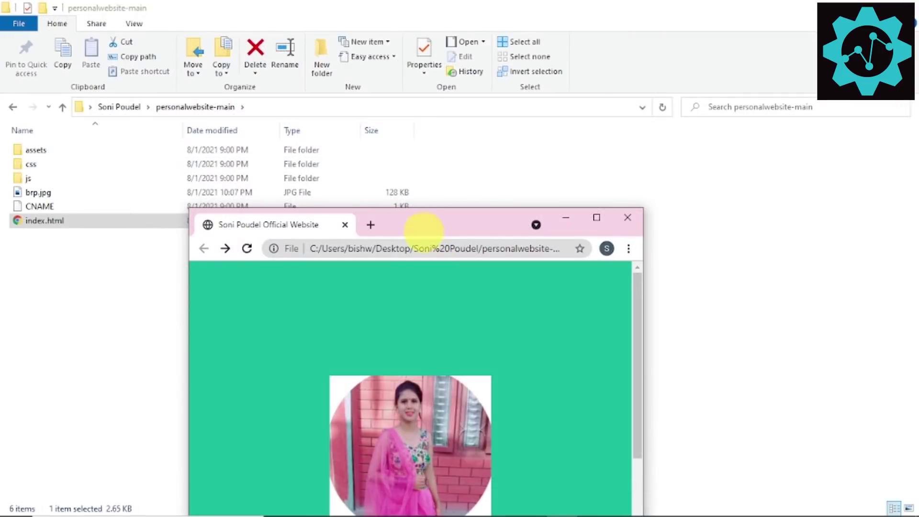
double_click(423, 224)
Step: Load github.com in a new tab and go to the Sign up for GitHub page
left_click(180, 11)
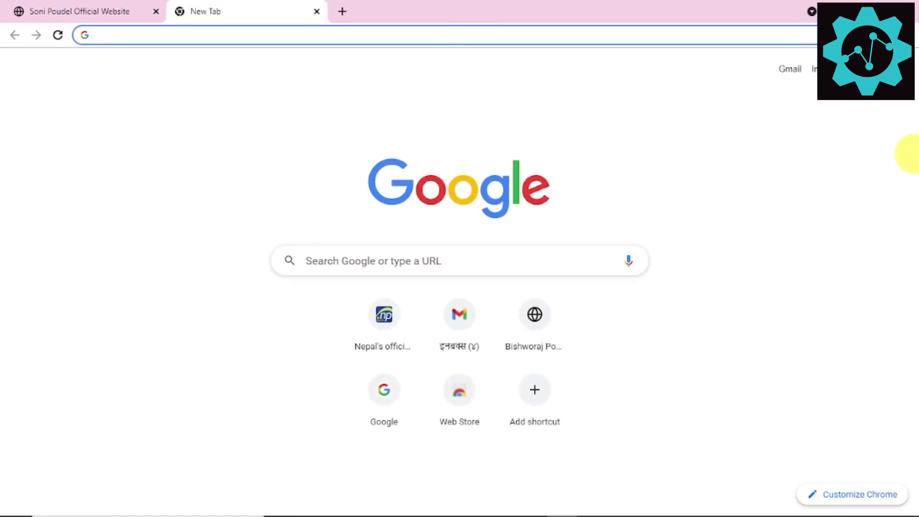
type("gu")
key("BackSpace")
type("i")
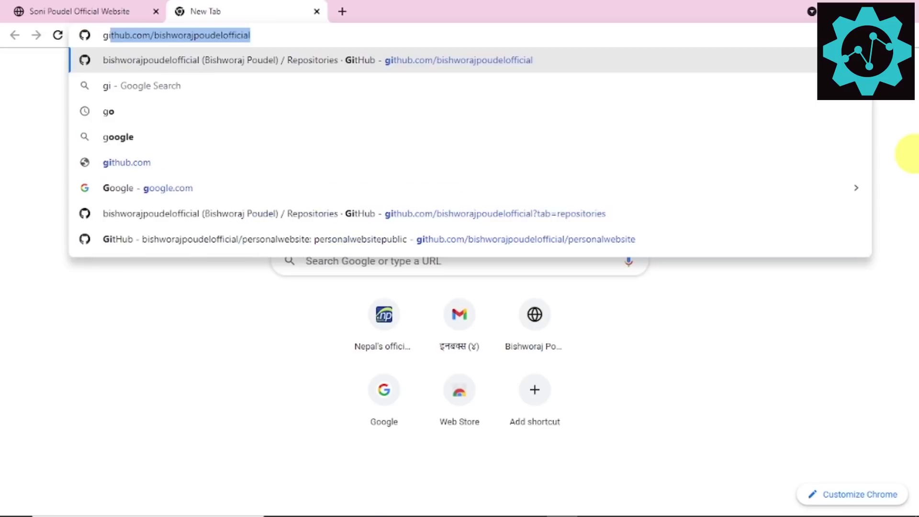
type("thub.com")
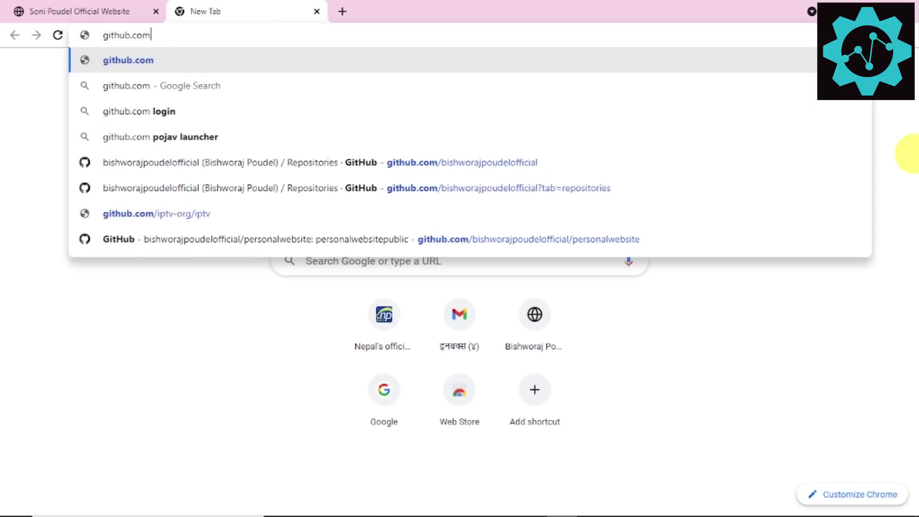
key("Return")
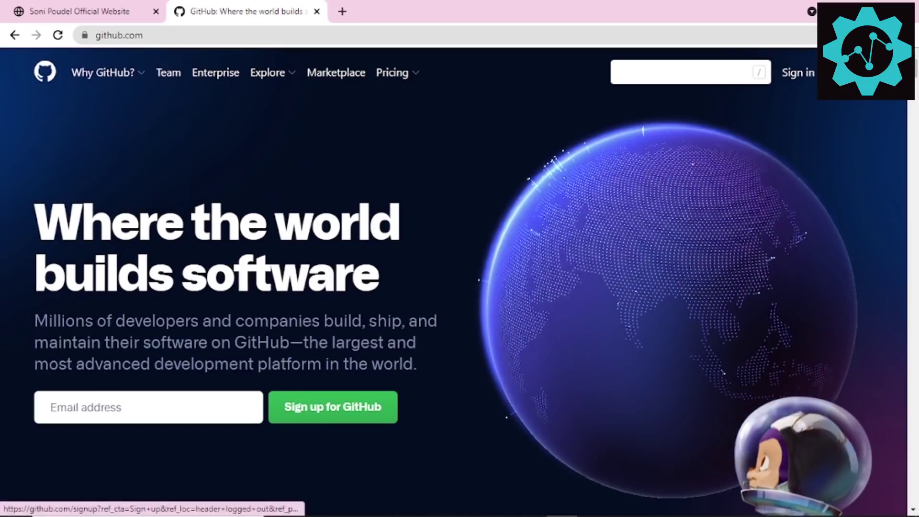
left_click(846, 72)
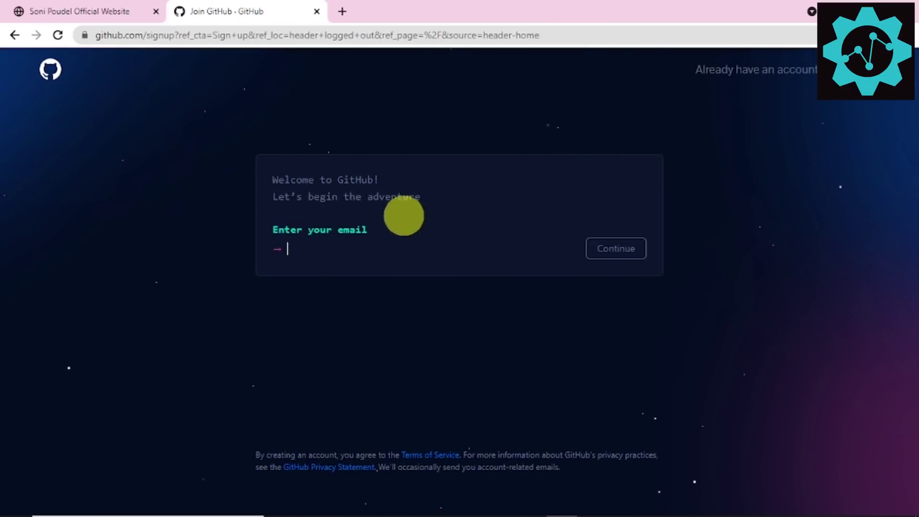
Step: Open google.com in a new tab and copy the account's e-mail address from the account panel
left_click(139, 10)
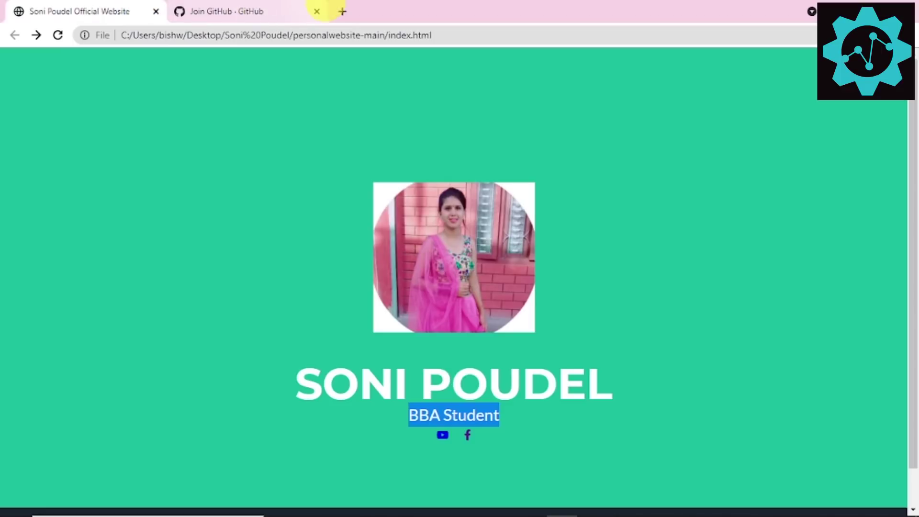
left_click(342, 11)
type("google.com")
key("Return")
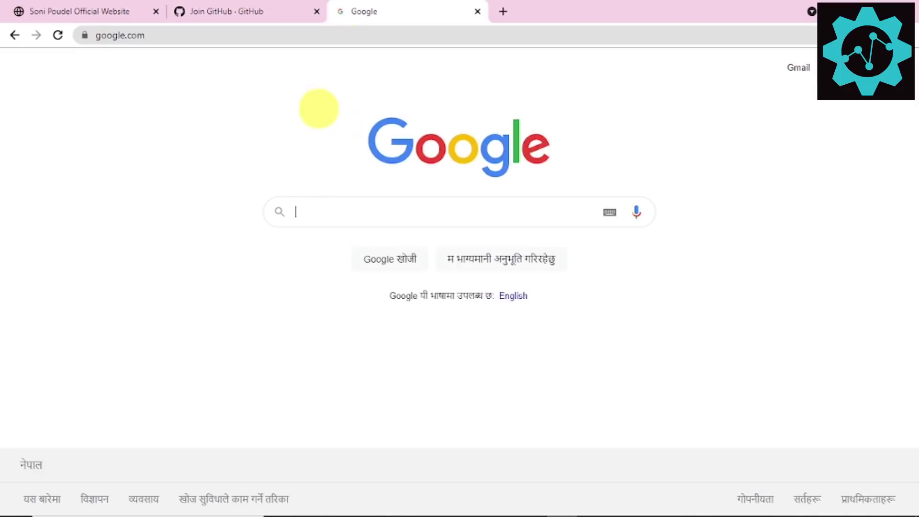
left_click(896, 67)
left_click(803, 194)
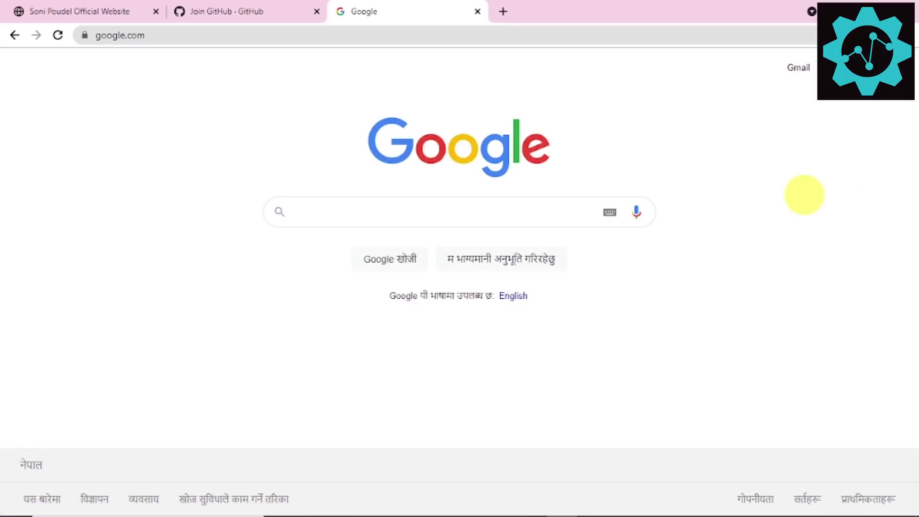
left_click(896, 67)
right_click(824, 193)
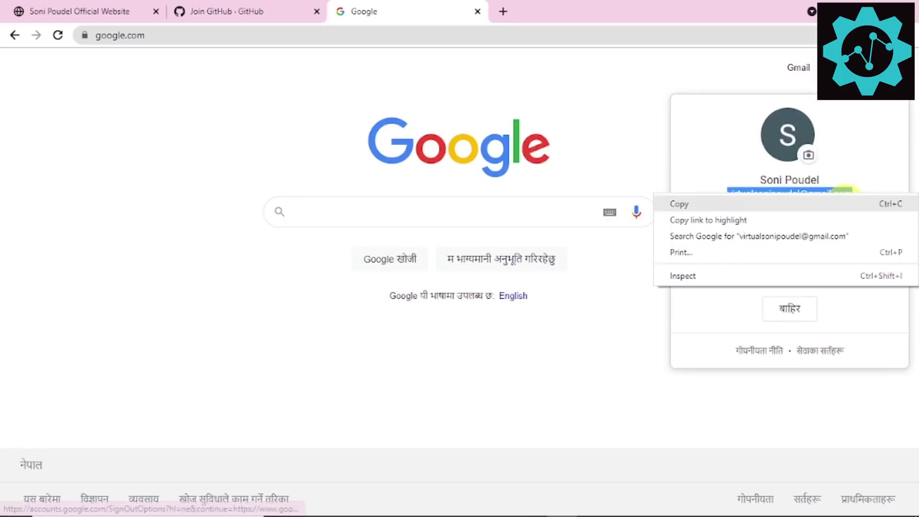
left_click(680, 203)
Step: Paste the e-mail into the GitHub sign-up form, then enter a password and username
left_click(225, 11)
right_click(338, 238)
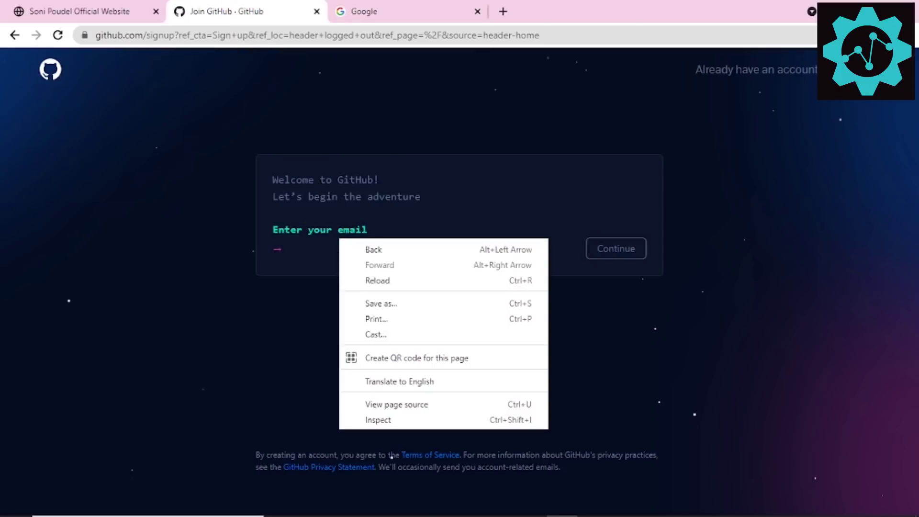
left_click(306, 243)
right_click(311, 252)
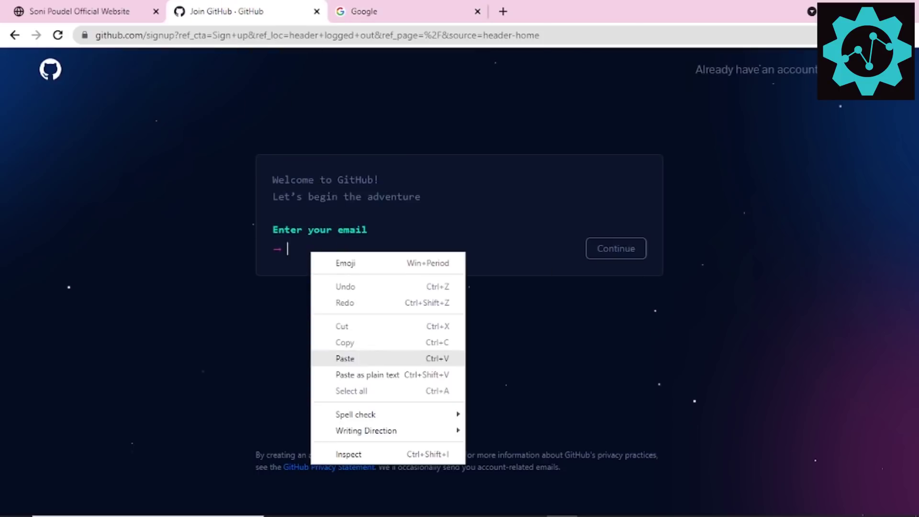
left_click(357, 357)
left_click(631, 256)
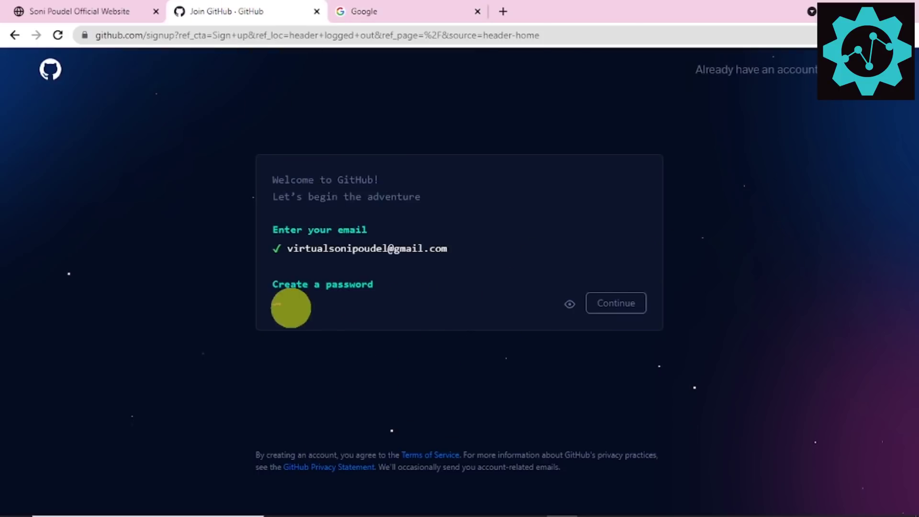
type("••")
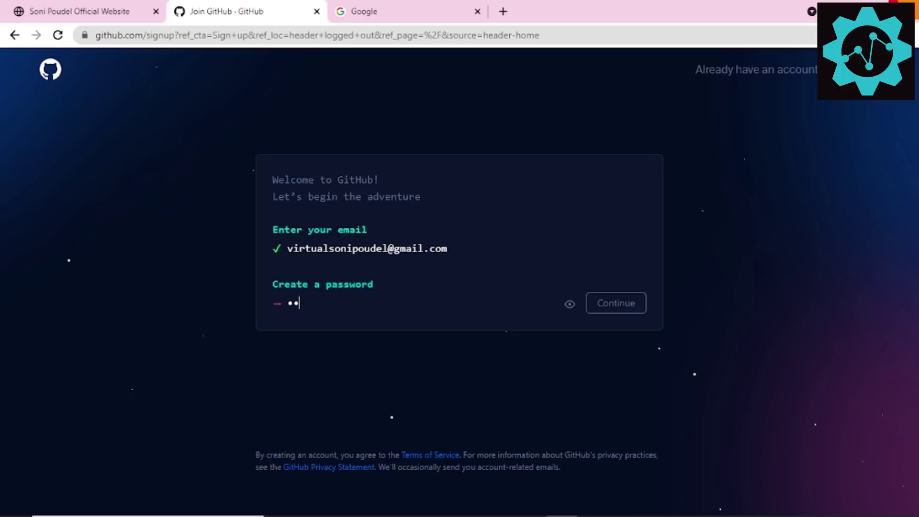
type("•••")
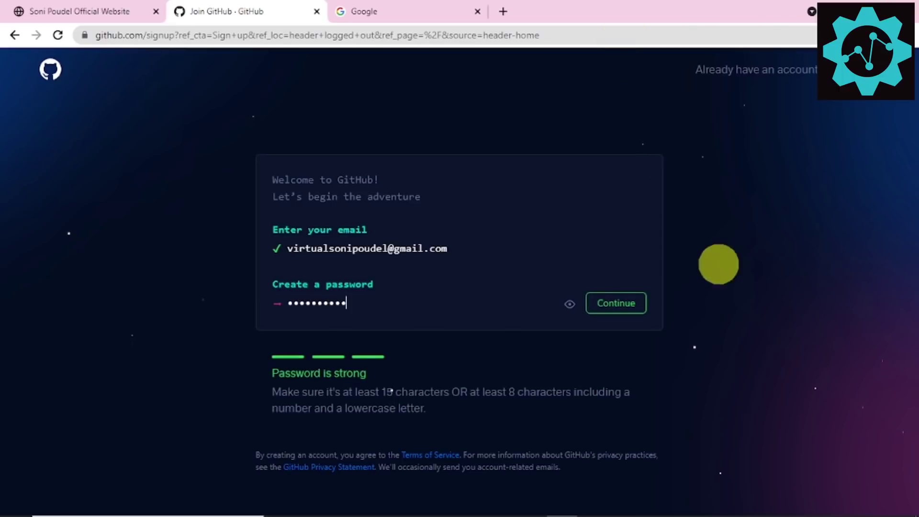
left_click(634, 308)
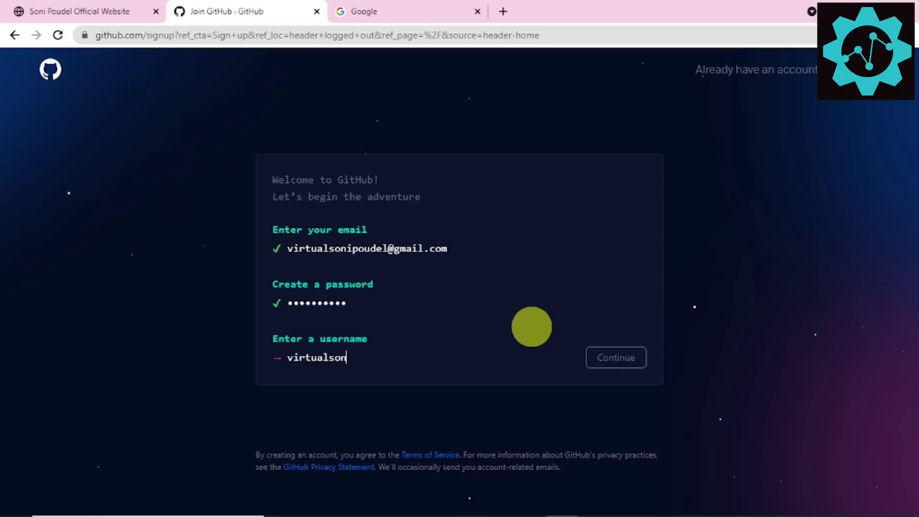
left_click(609, 360)
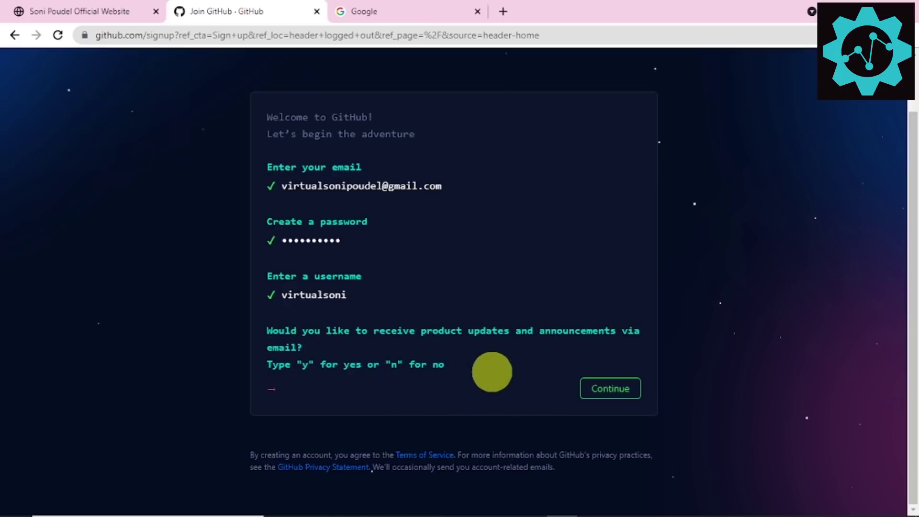
Step: Decline product update e-mails, solve the spiral galaxy puzzle, and create the account
key("Return")
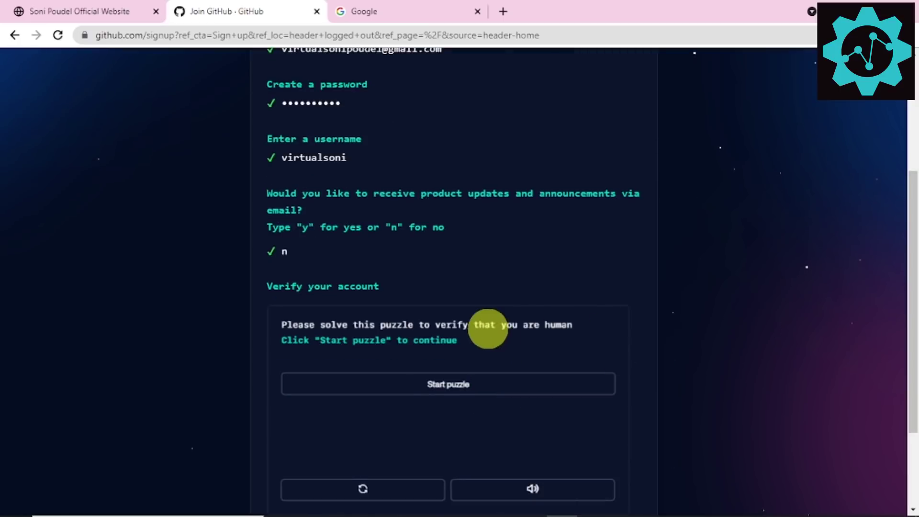
scroll(486, 328, "down", 3)
left_click(445, 258)
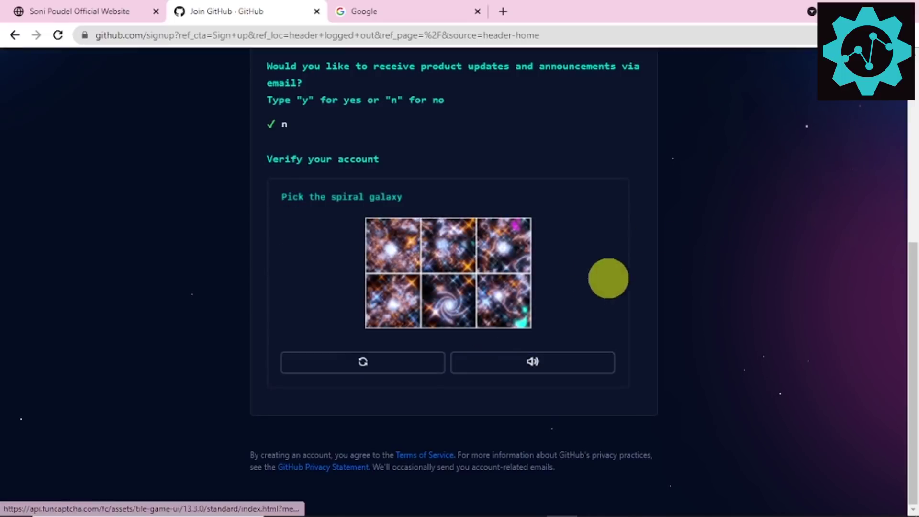
left_click(467, 327)
left_click(458, 306)
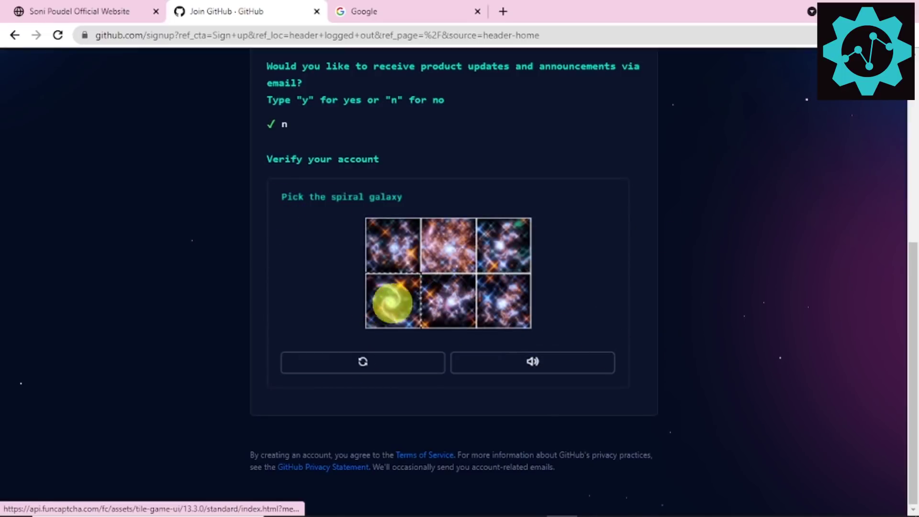
left_click(390, 301)
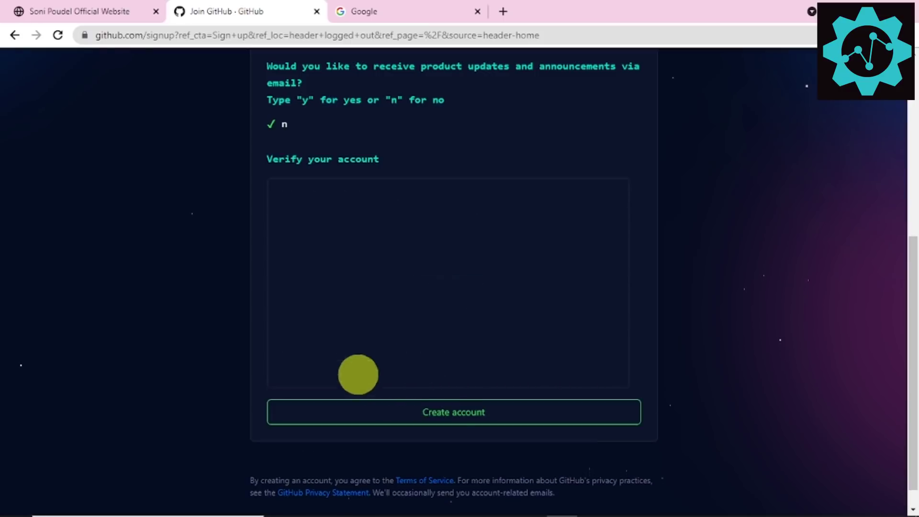
left_click(451, 411)
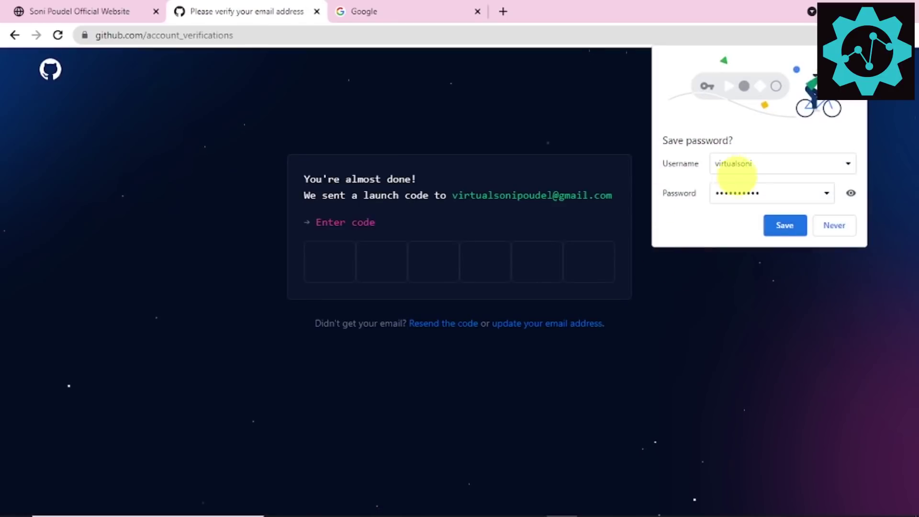
Step: Save the new password in Chrome, then copy the launch code from GitHub's Gmail e-mail
left_click(783, 225)
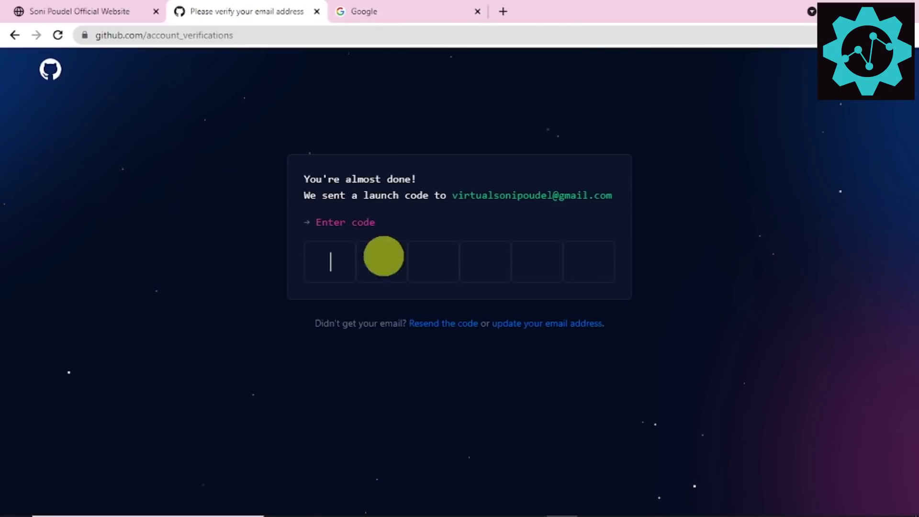
left_click(362, 11)
left_click(799, 68)
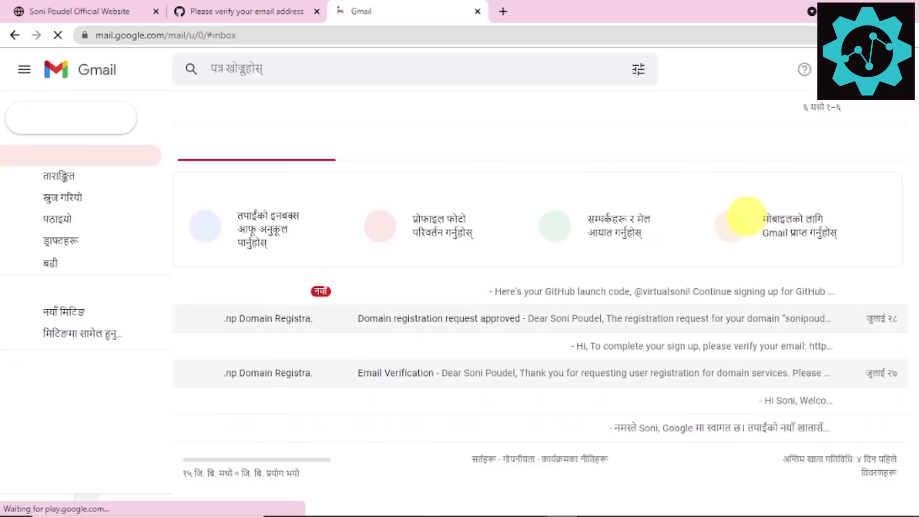
left_click(410, 290)
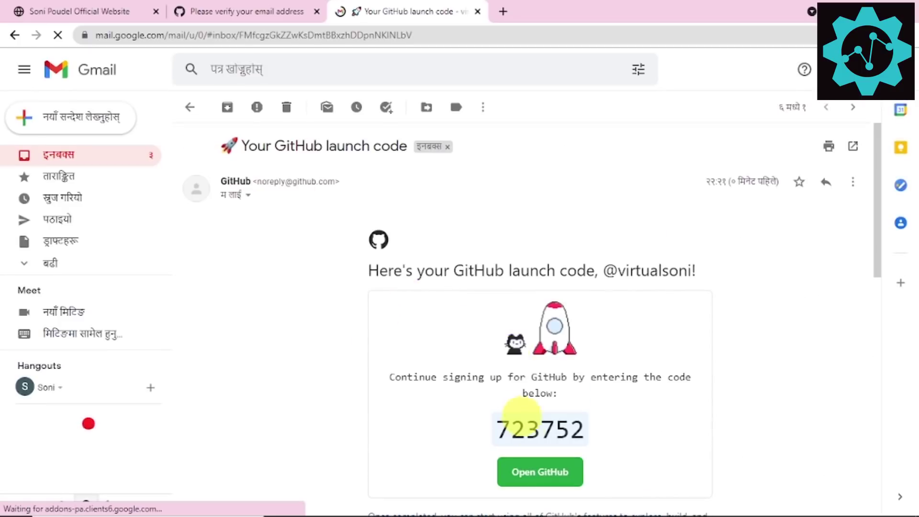
double_click(525, 424)
right_click(498, 423)
left_click(497, 343)
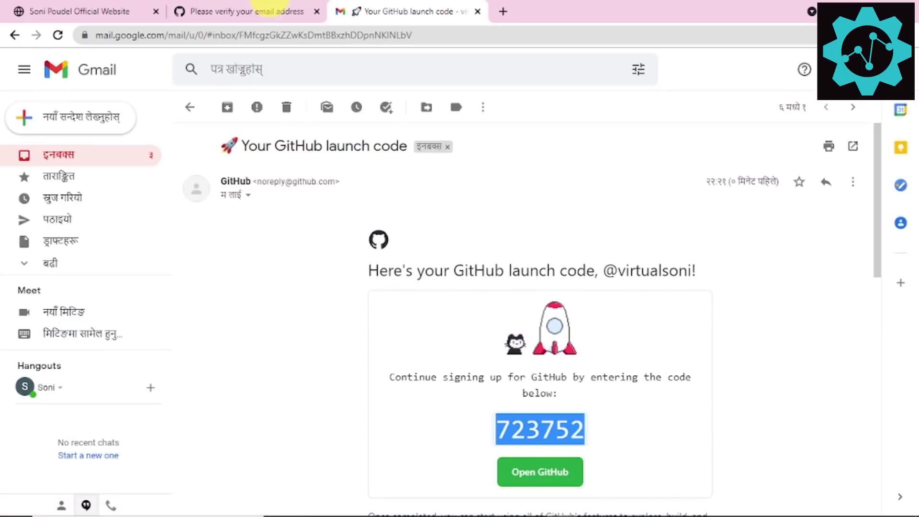
Step: Paste the launch code into GitHub's verification code boxes
left_click(268, 11)
left_click(347, 282)
key("ctrl+v")
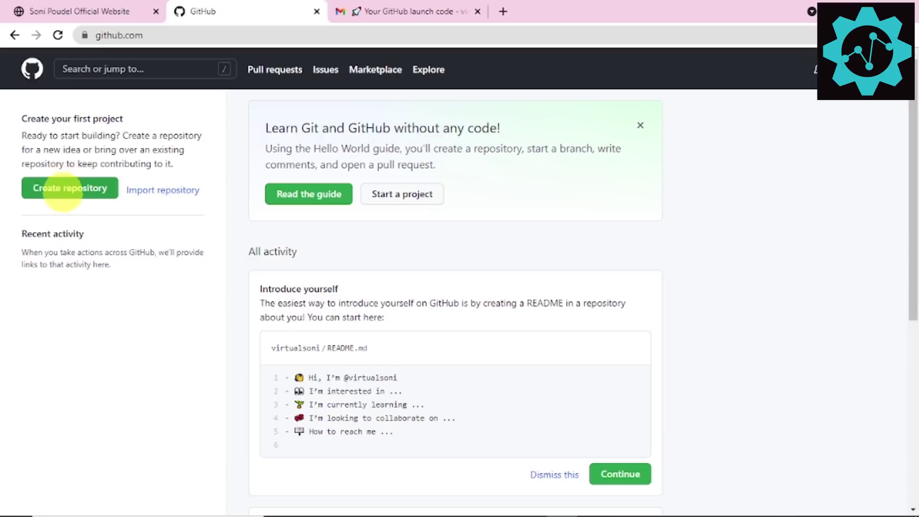
left_click(68, 188)
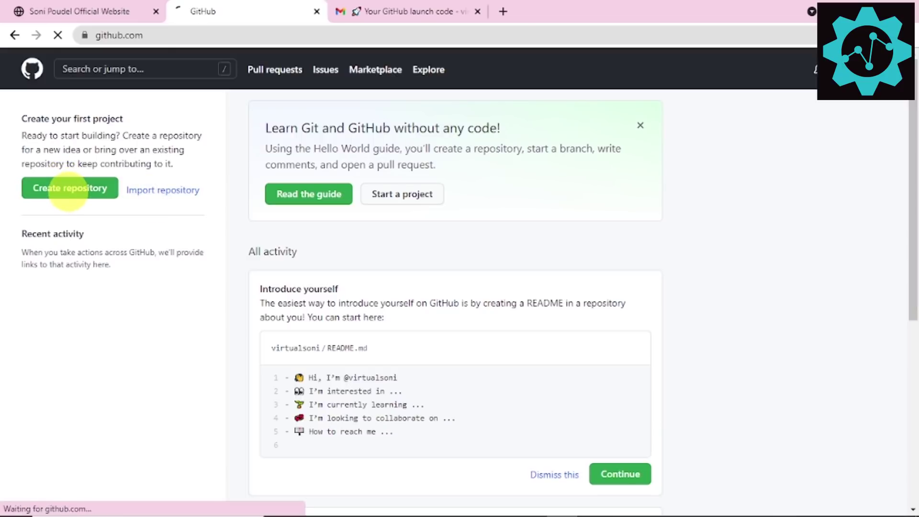
left_click(355, 223)
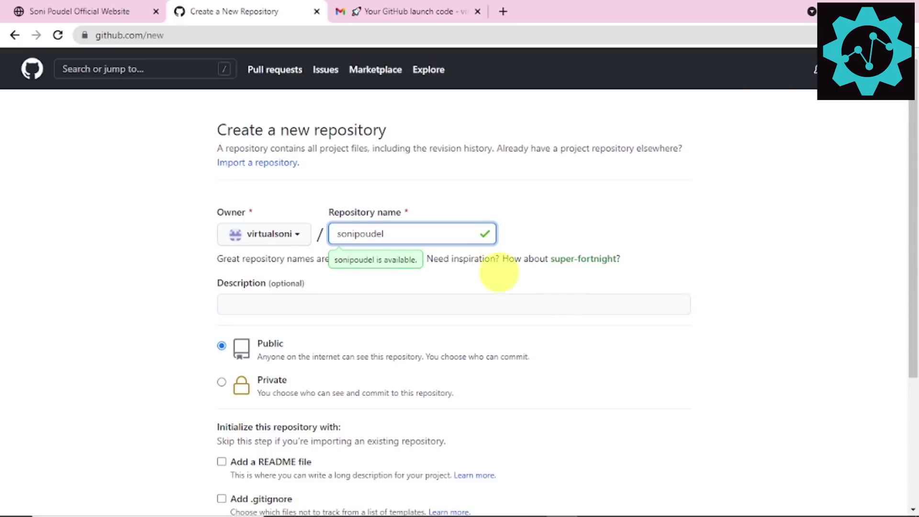
key("ctrl+a")
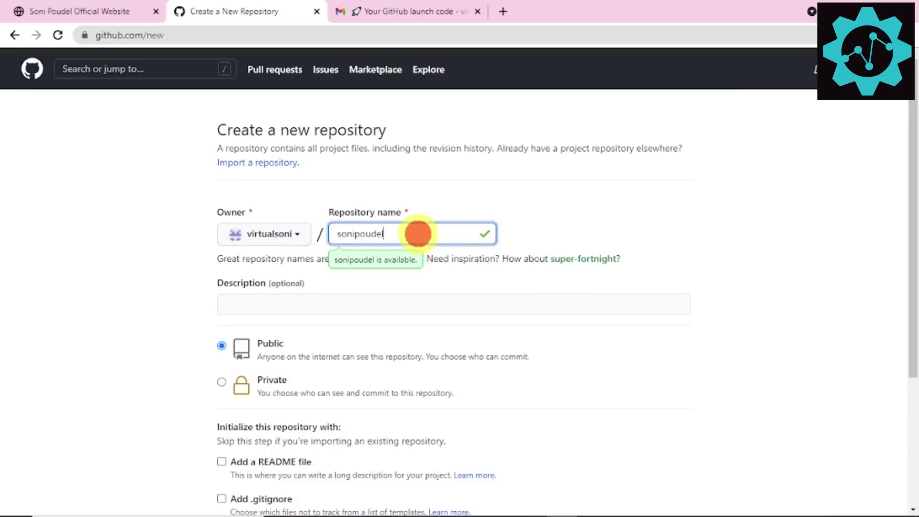
left_click_drag(418, 234, 324, 234)
scroll(337, 298, "down", 3)
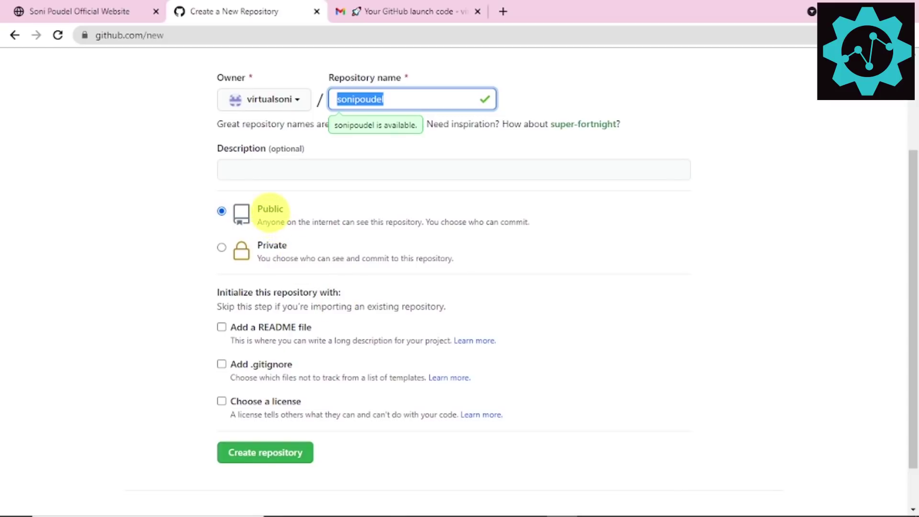
left_click(266, 208)
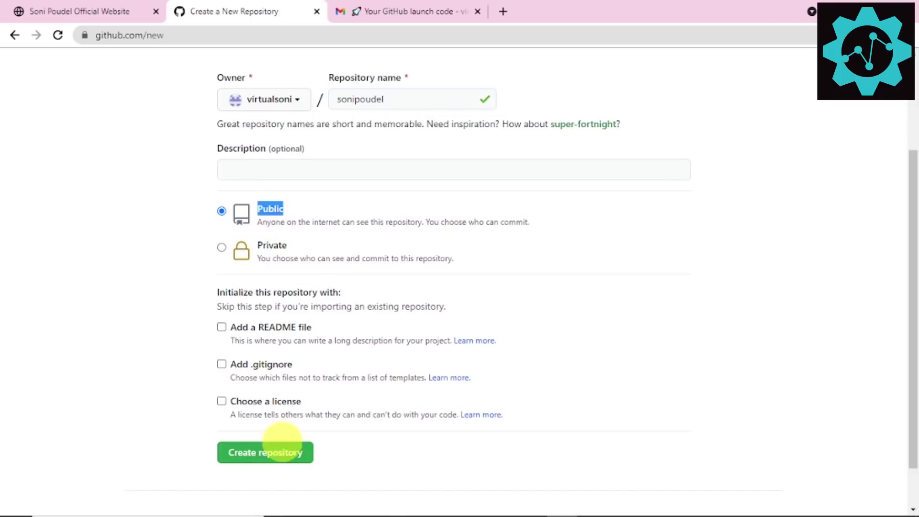
left_click(252, 452)
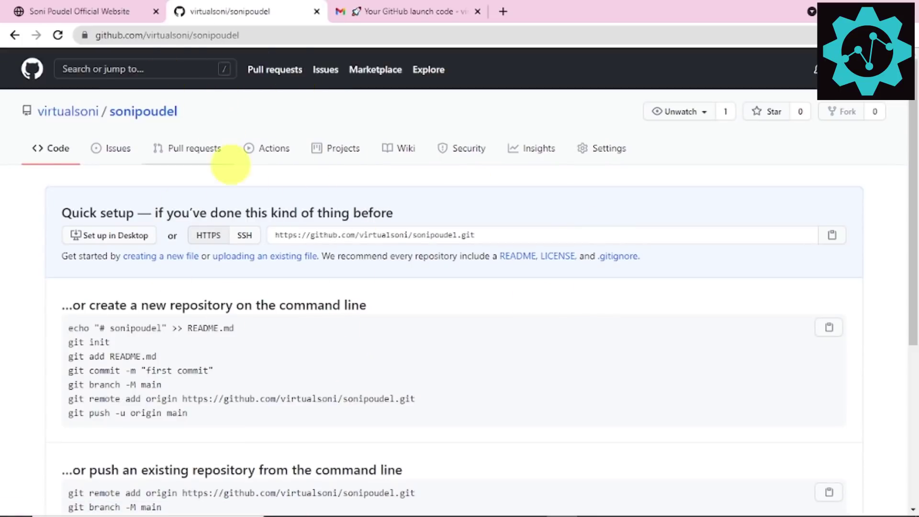
scroll(395, 301, "down", 2)
scroll(395, 302, "up", 2)
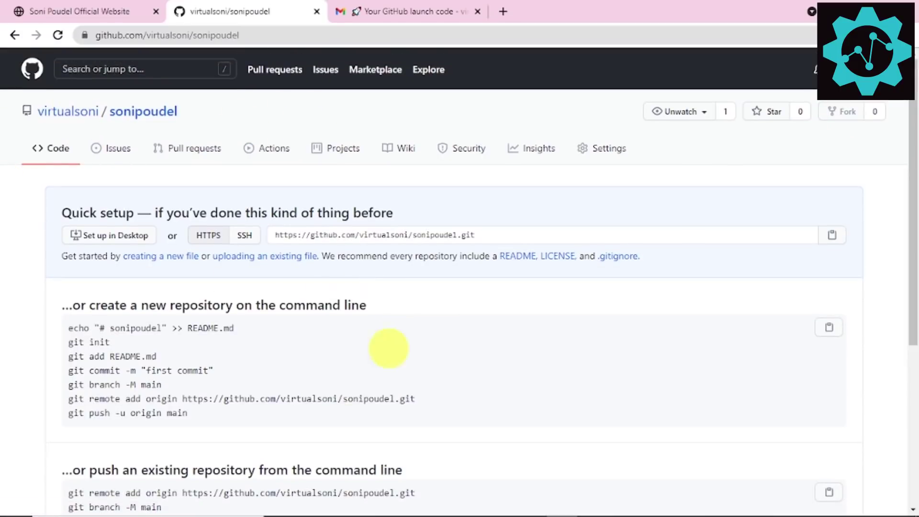
Step: Open index.html from the website folder in Chrome and inspect the name heading
mouse_move(429, 515)
mouse_move(406, 501)
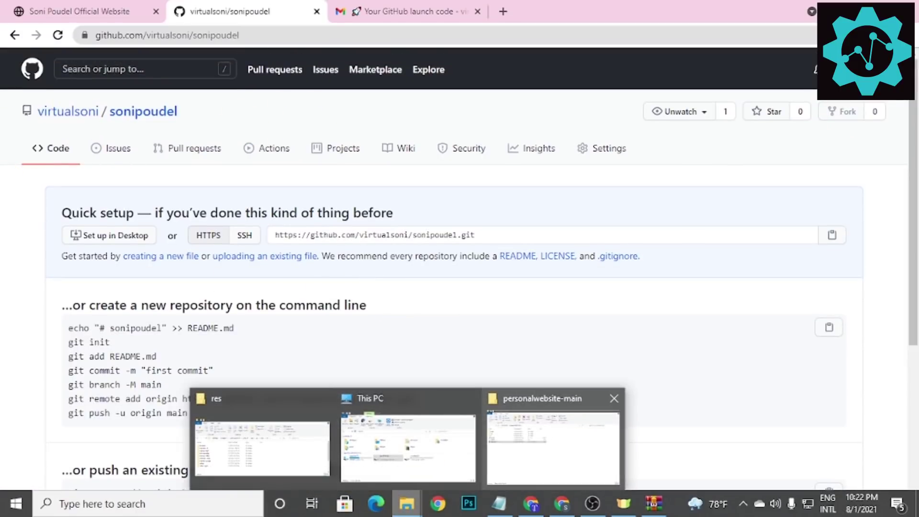
left_click(553, 435)
double_click(58, 221)
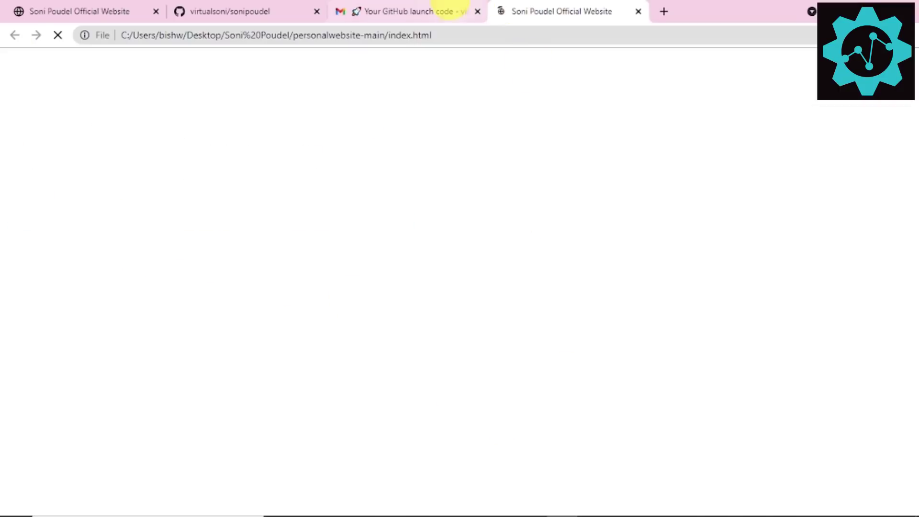
left_click(29, 11)
scroll(515, 317, "down", 1)
left_click(314, 354)
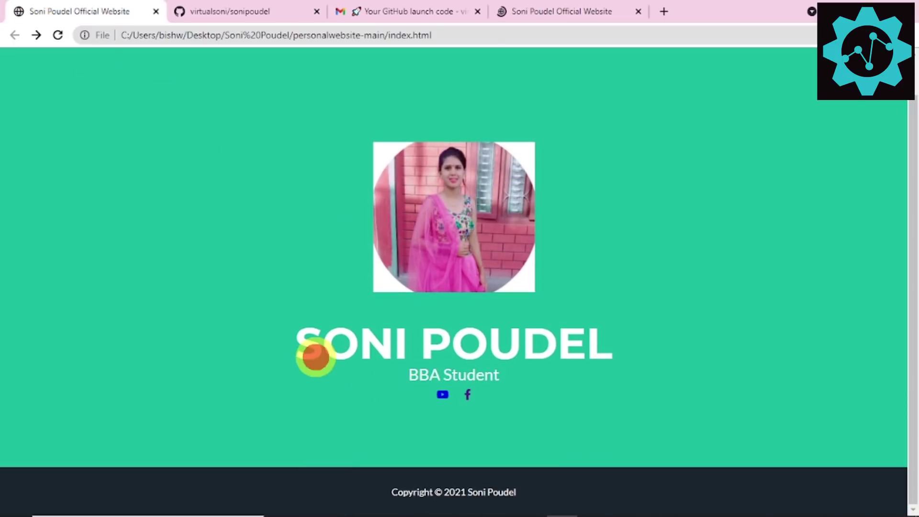
left_click_drag(360, 336, 627, 351)
left_click(666, 351)
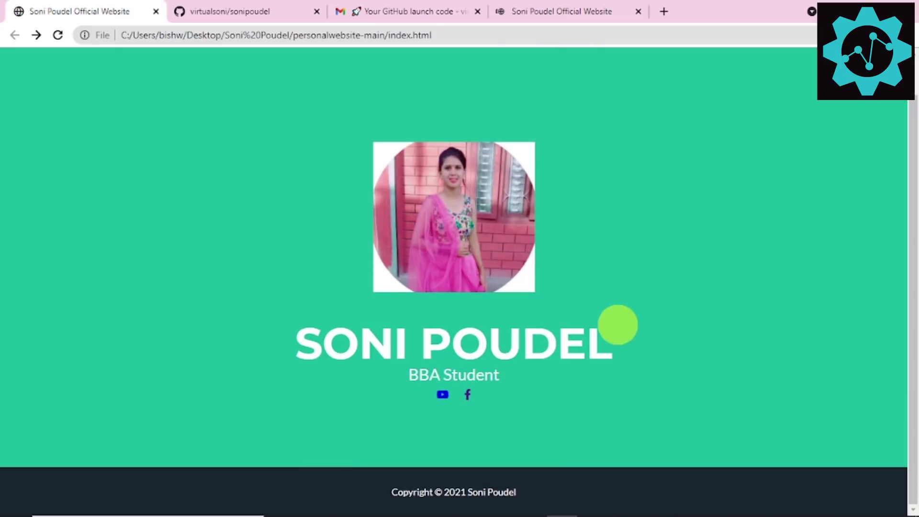
triple_click(541, 351)
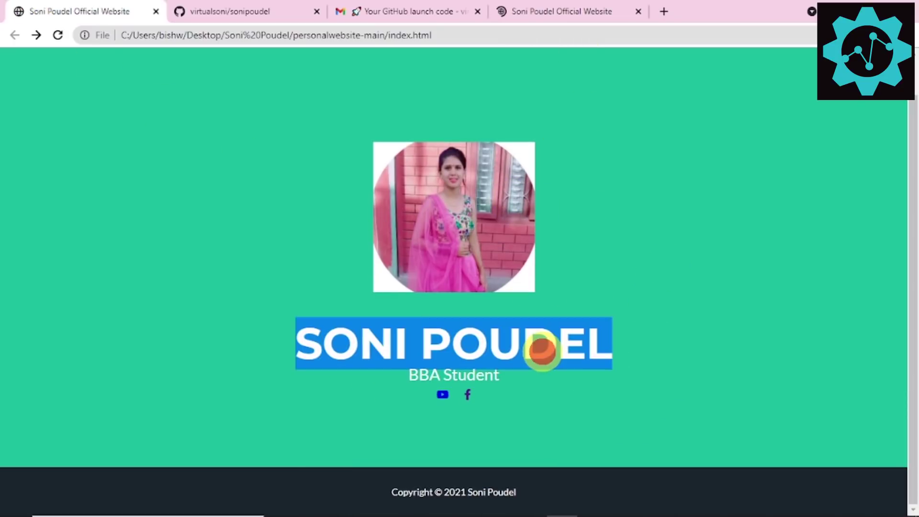
left_click(592, 352)
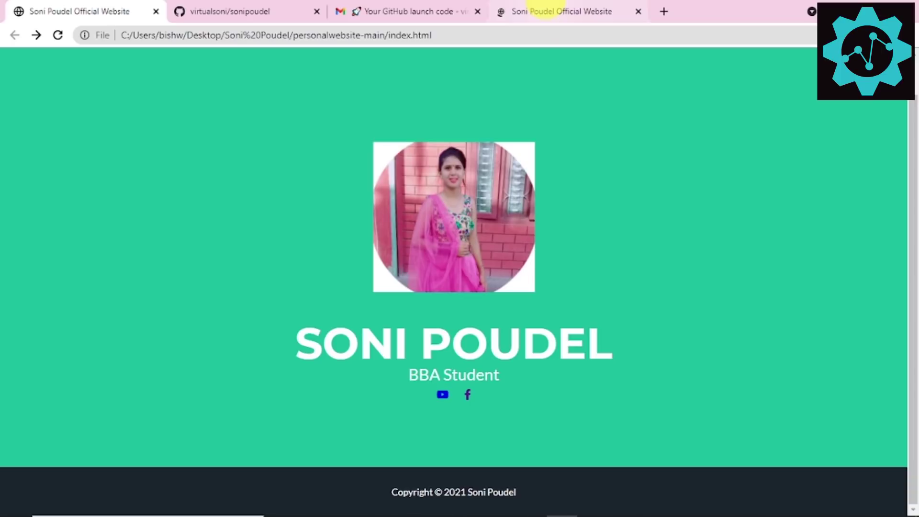
left_click(712, 103)
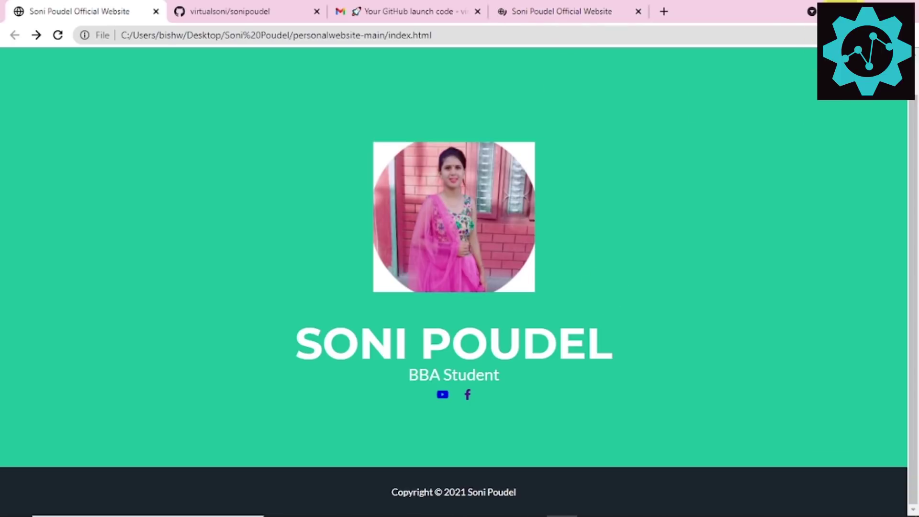
left_click(853, 7)
left_click_drag(543, 7, 547, 133)
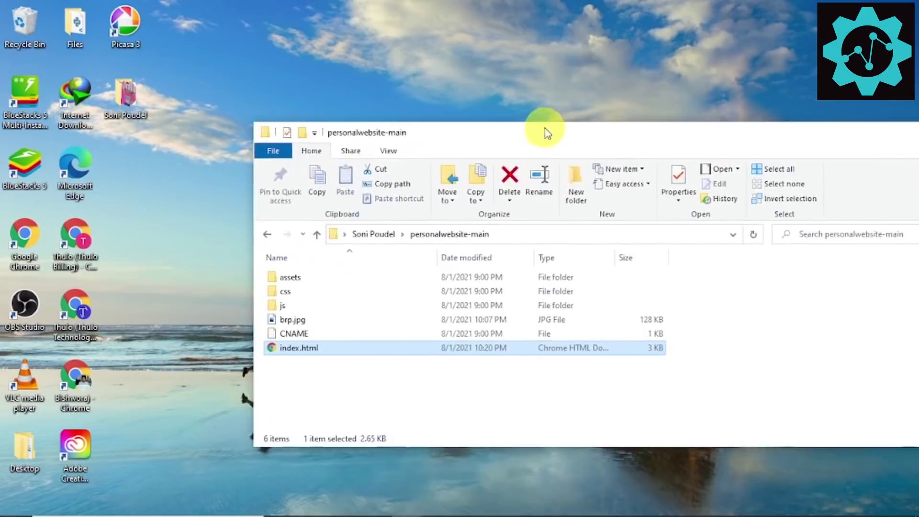
left_click(561, 503)
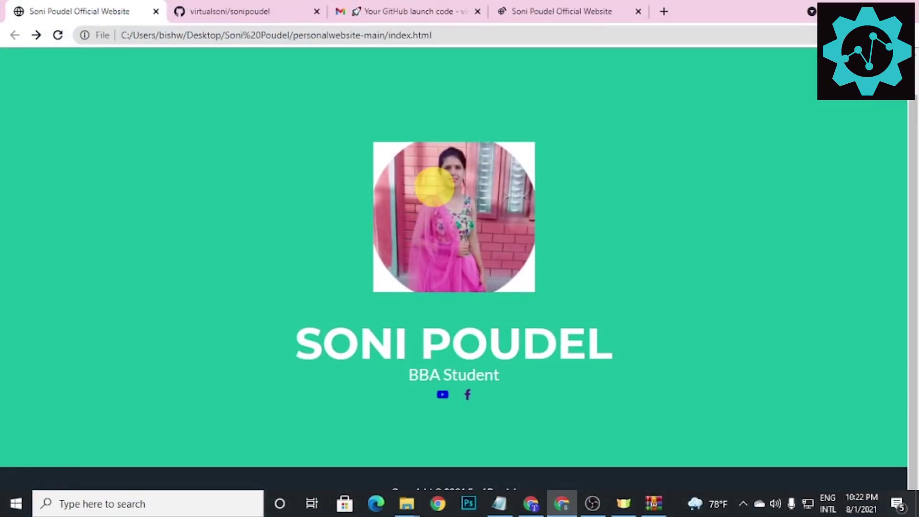
left_click(218, 10)
scroll(215, 311, "down", 3)
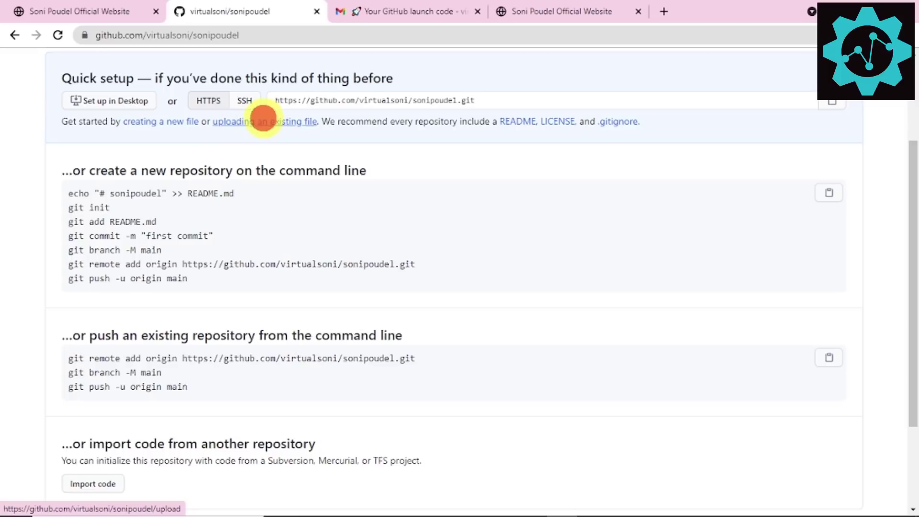
left_click(264, 121)
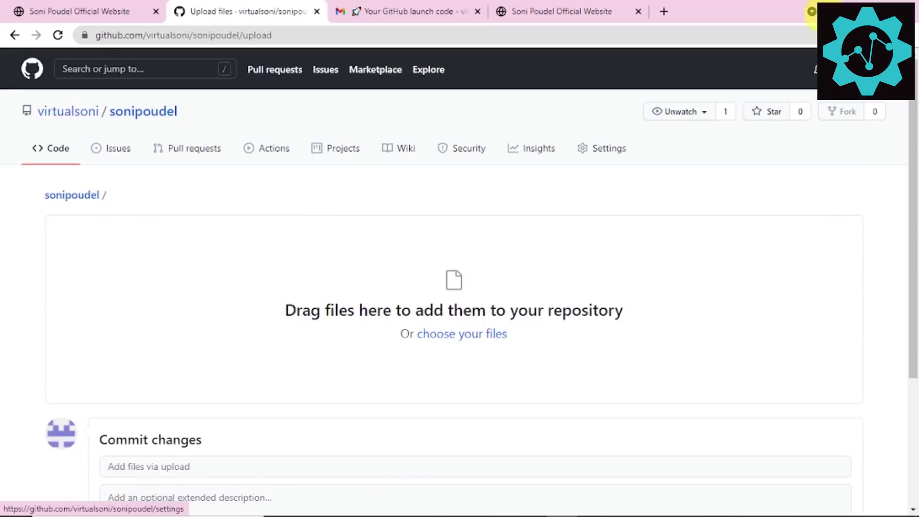
Step: Place Chrome beside the files folder and drag all six website items into the upload area
left_click_drag(694, 10, 289, 48)
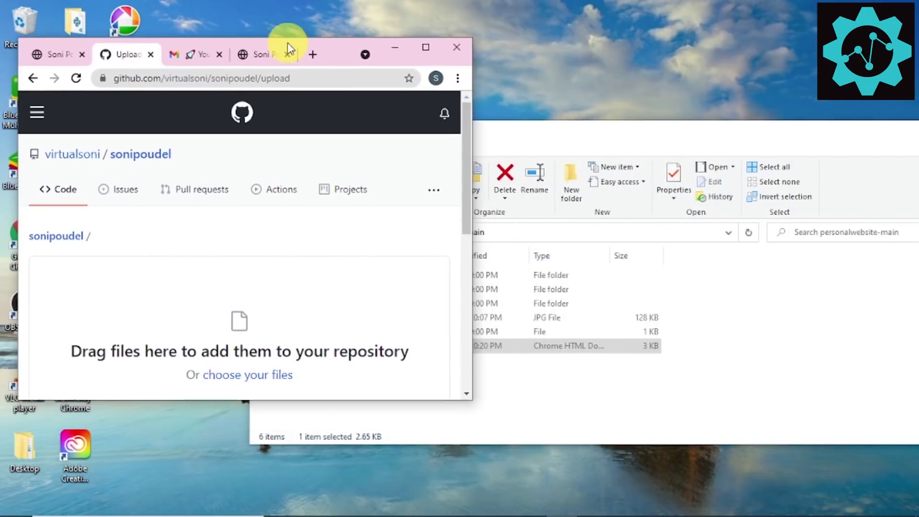
left_click_drag(548, 127, 662, 67)
left_click_drag(419, 299, 516, 200)
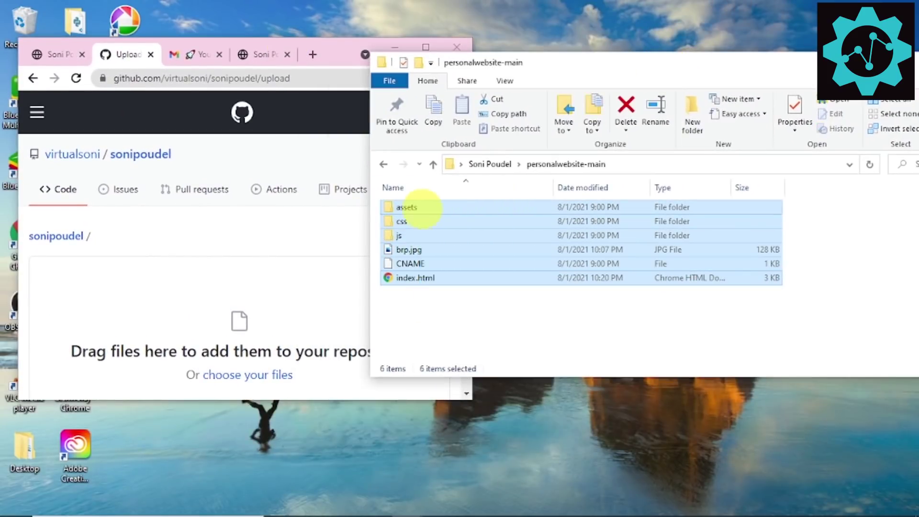
left_click_drag(417, 207, 251, 335)
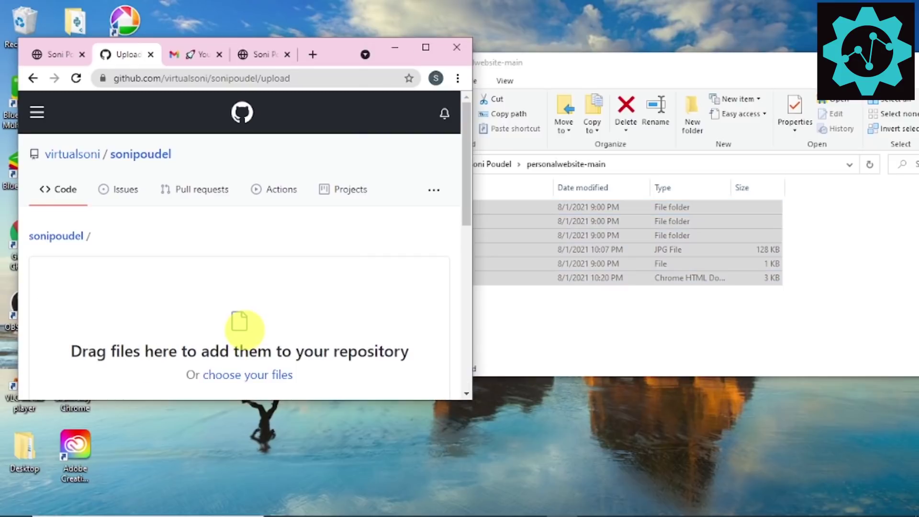
Step: Enter 'Website Upload' as the commit message and commit the uploaded files
left_click(425, 47)
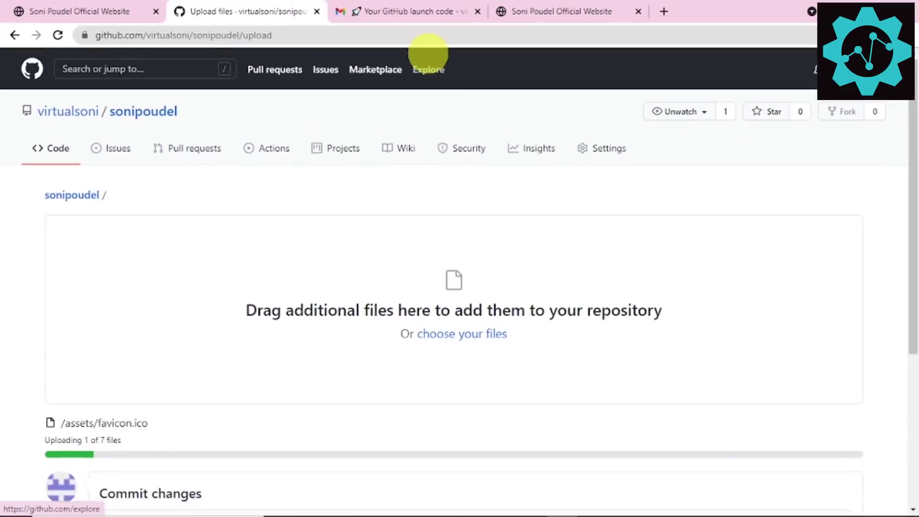
scroll(450, 328, "down", 5)
scroll(441, 332, "up", 3)
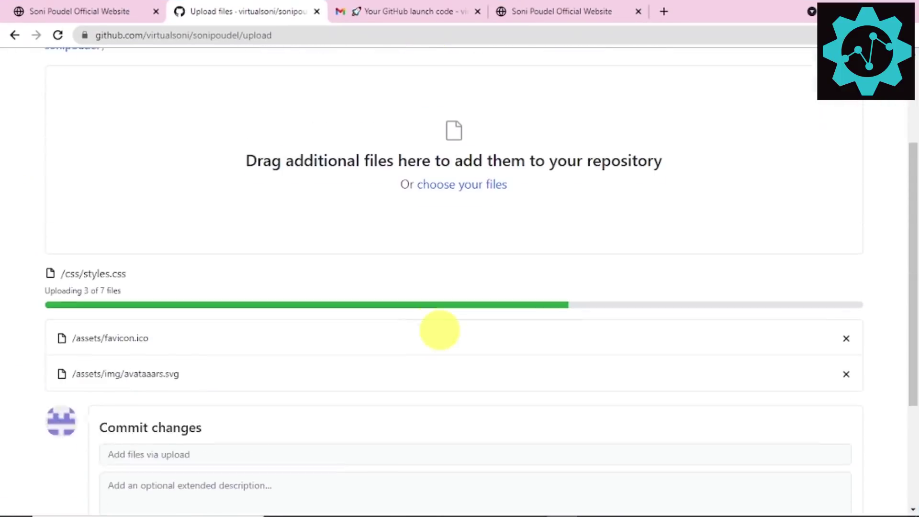
scroll(348, 300, "down", 3)
scroll(347, 300, "down", 3)
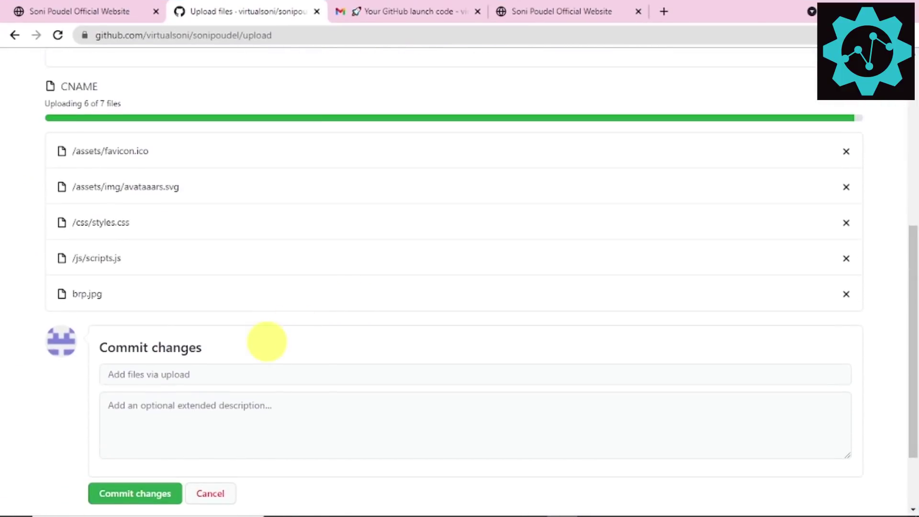
left_click(173, 318)
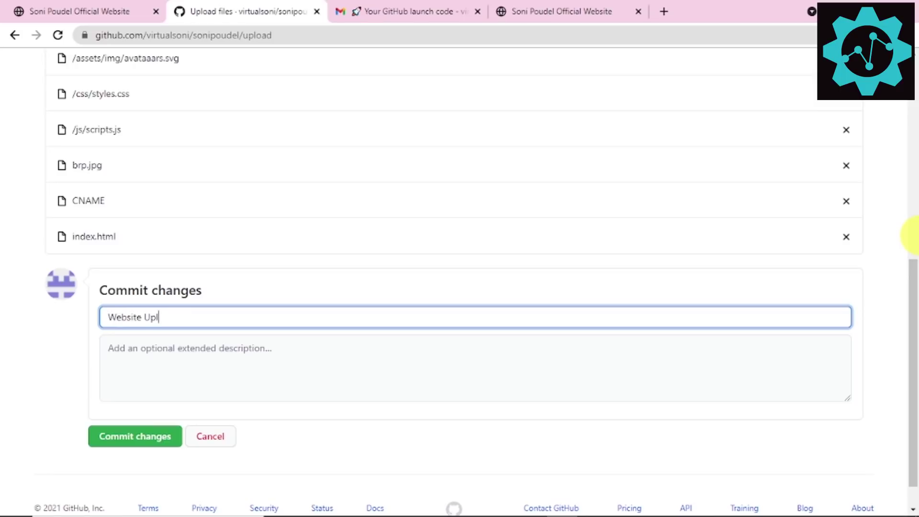
scroll(248, 310, "down", 1)
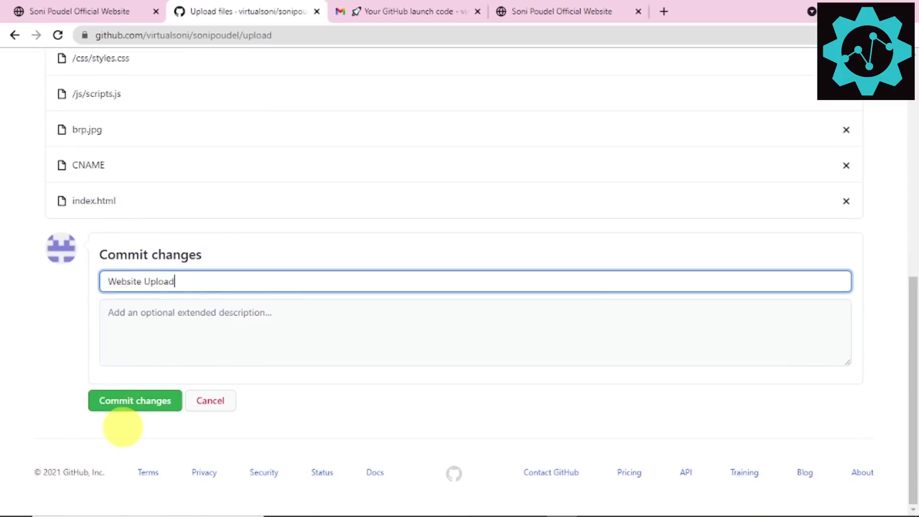
left_click(126, 406)
scroll(201, 330, "down", 7)
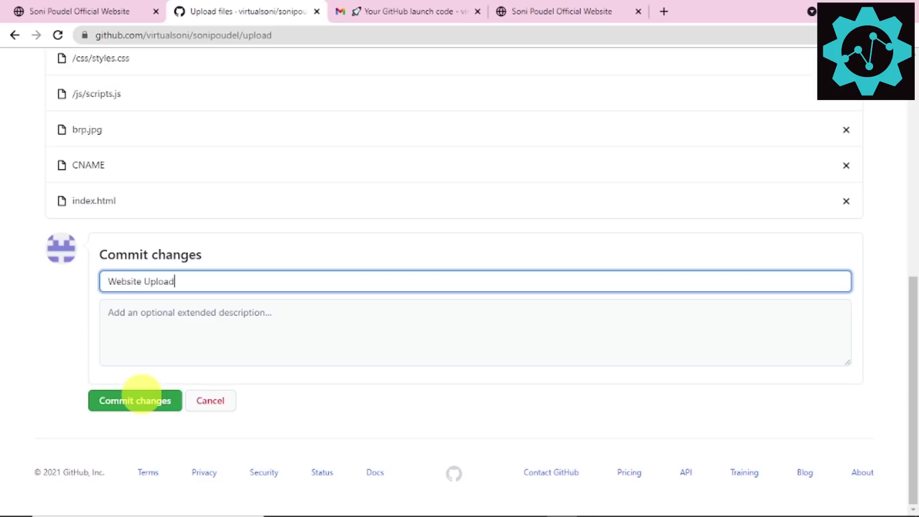
left_click(141, 393)
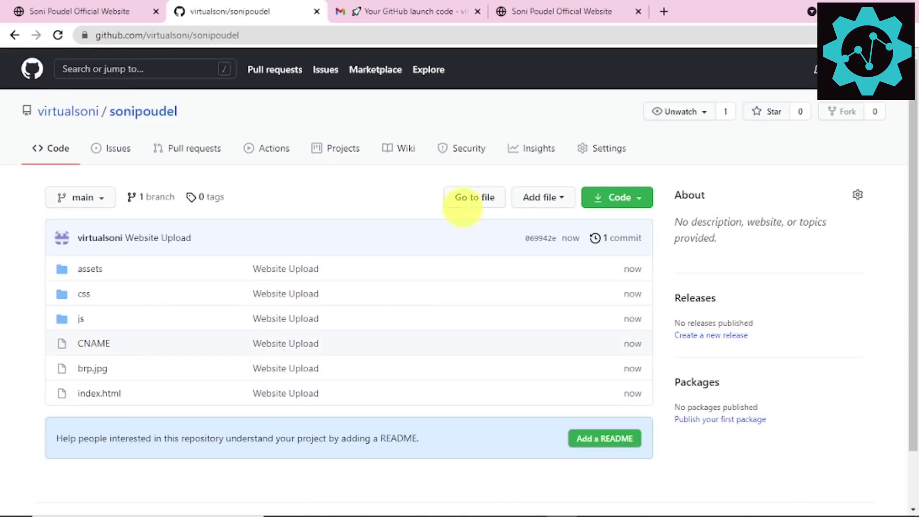
Step: In Settings > Pages, set the source to Branch: main, / (root), and save
left_click(616, 149)
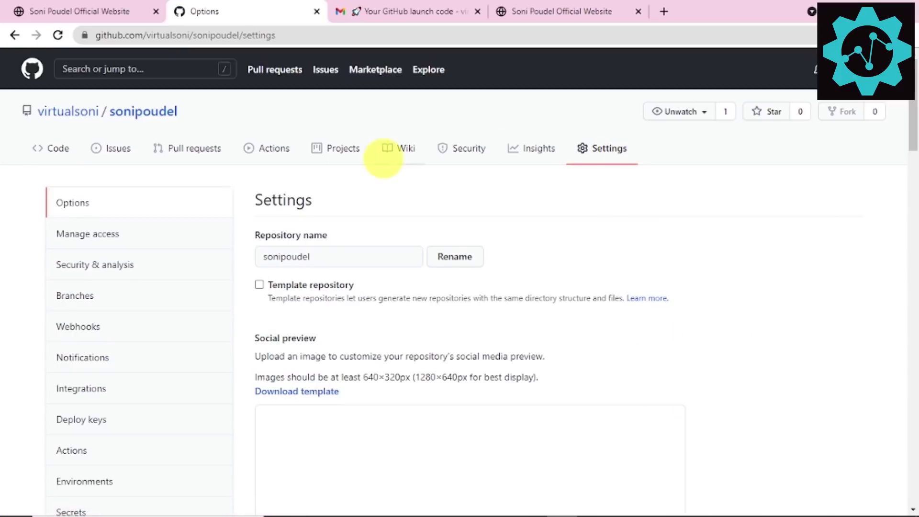
scroll(167, 206, "down", 4)
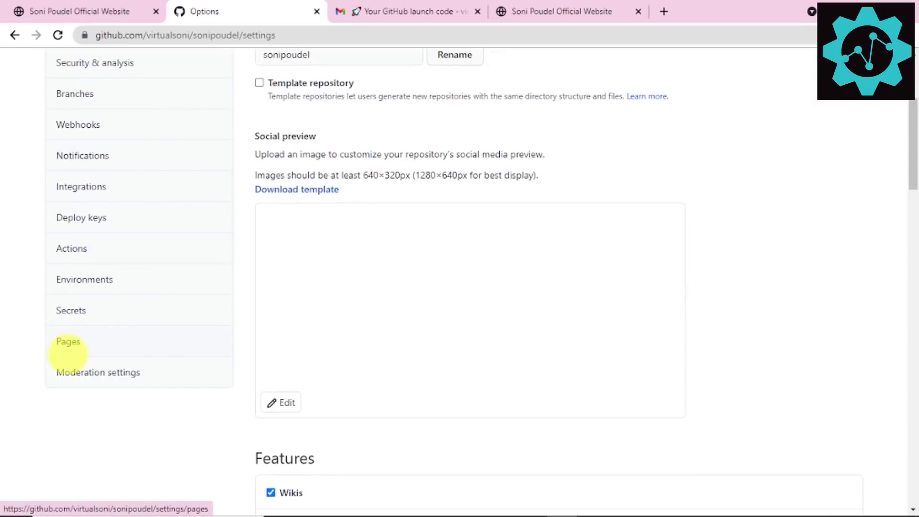
left_click(72, 343)
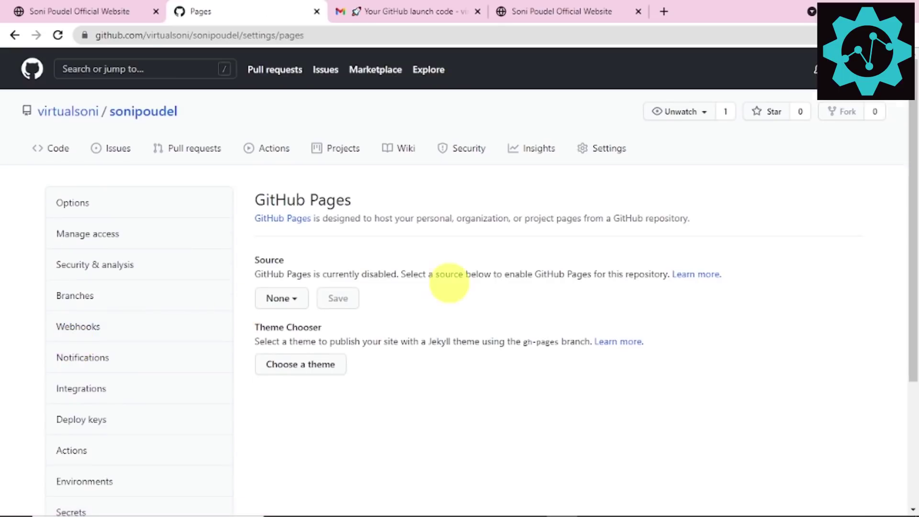
left_click(286, 298)
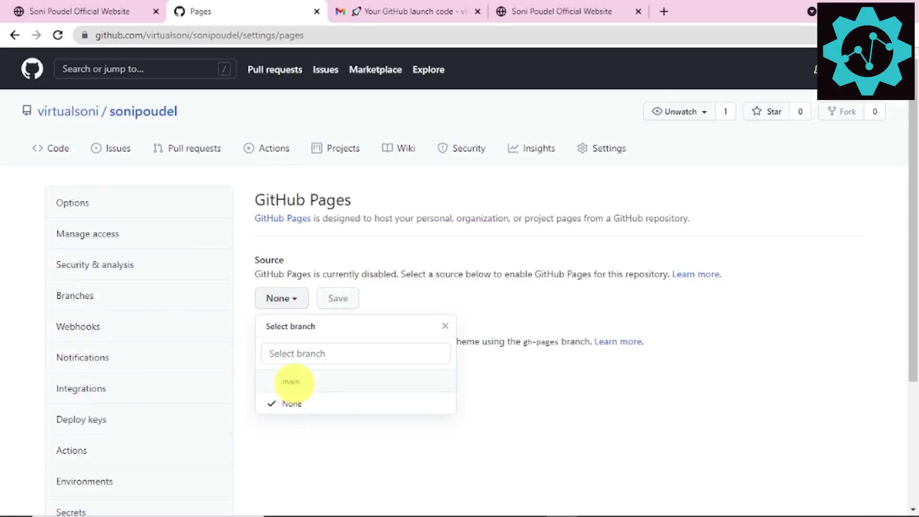
left_click_drag(293, 381, 286, 296)
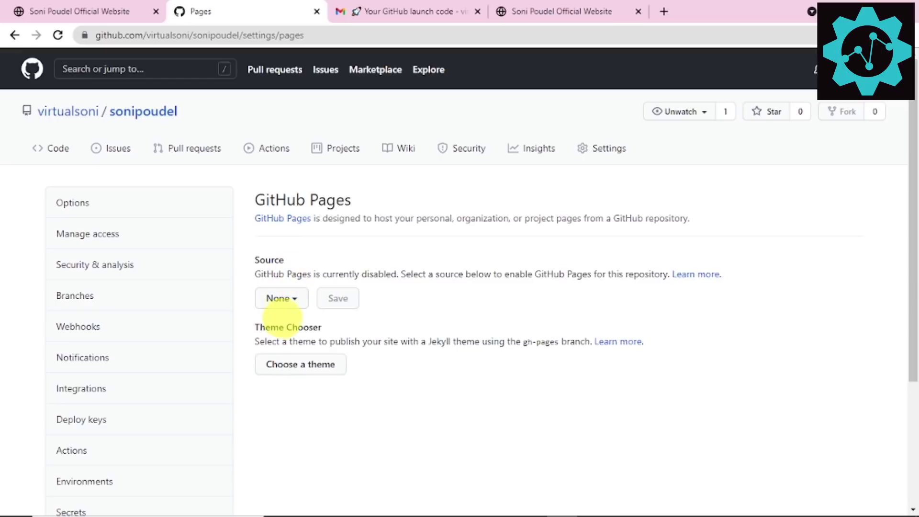
left_click(283, 299)
left_click(287, 381)
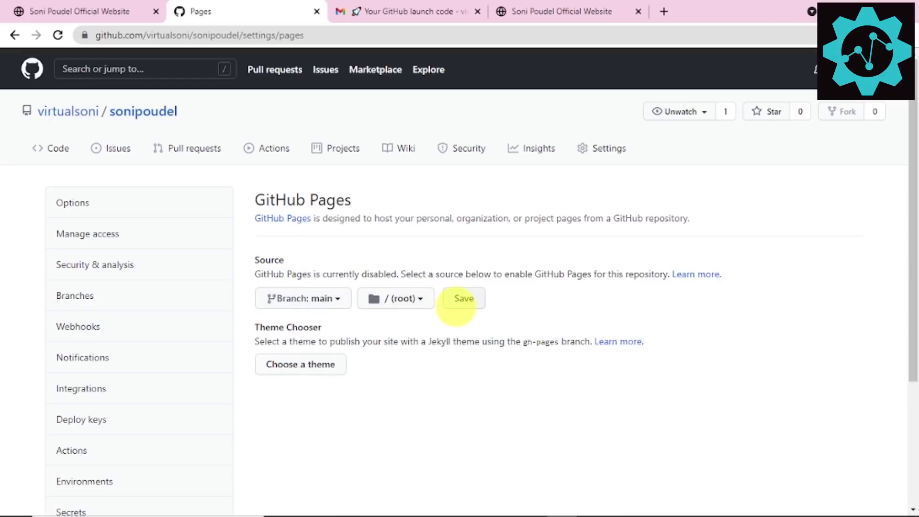
left_click(462, 298)
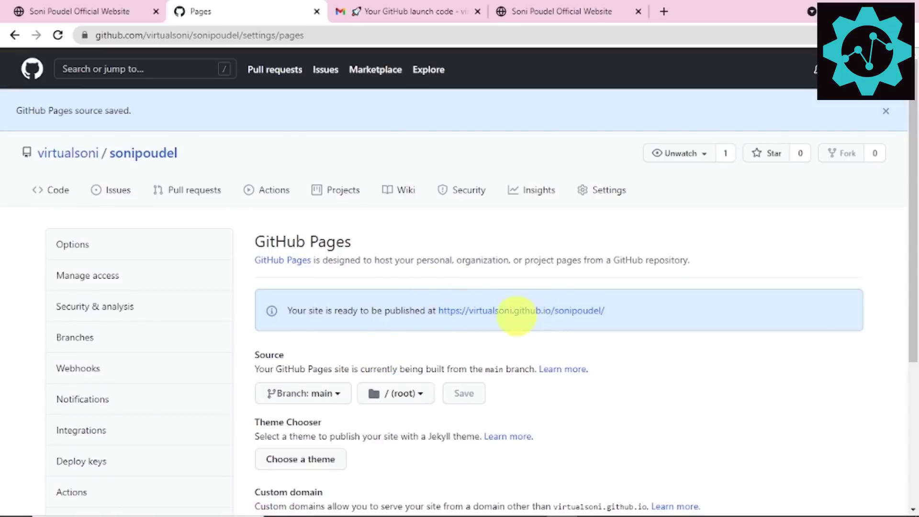
right_click(513, 310)
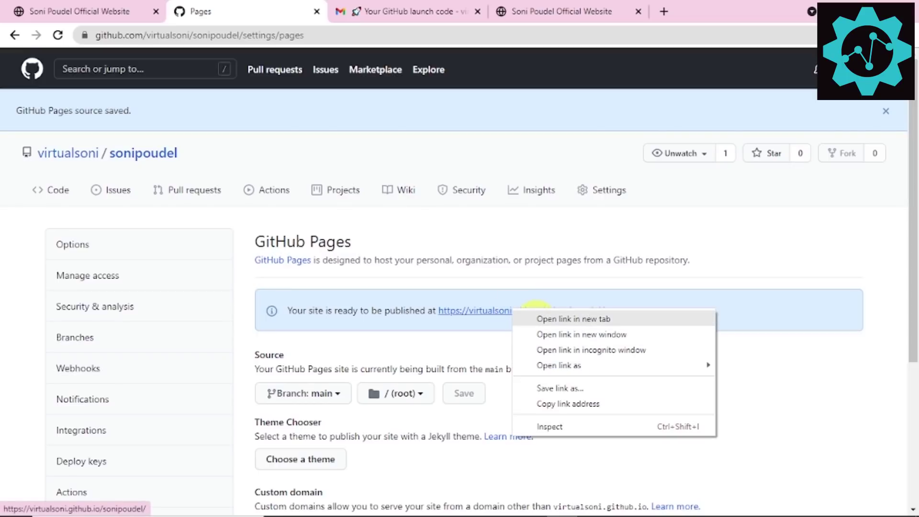
Step: Open the published github.io address in a new tab and reload its 404 page
left_click(538, 318)
left_click(353, 11)
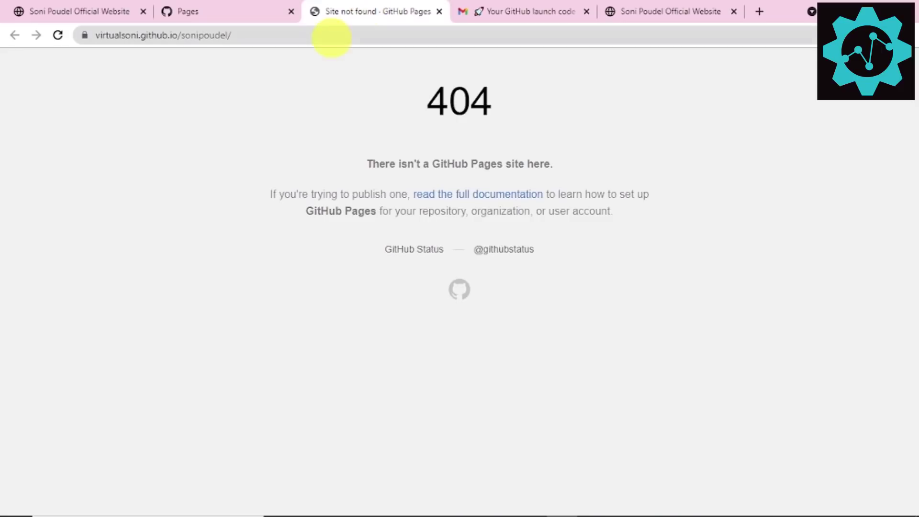
left_click(340, 40)
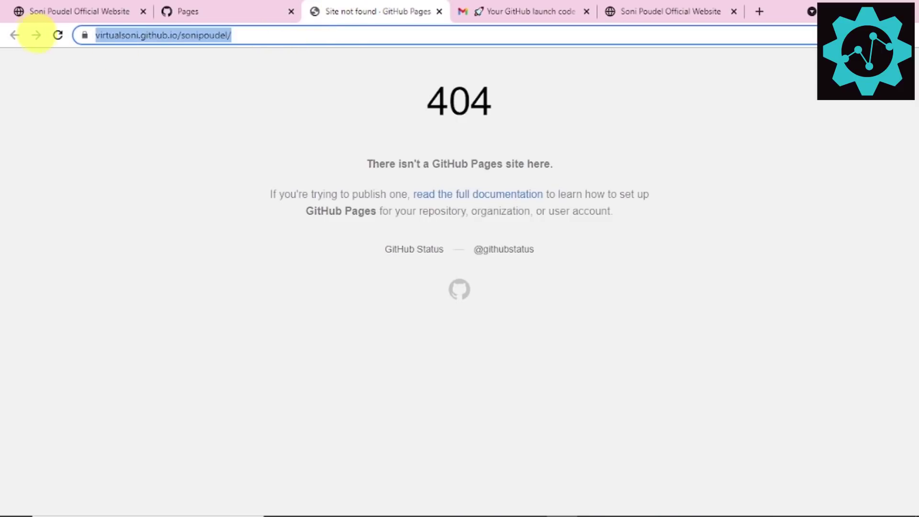
left_click(58, 35)
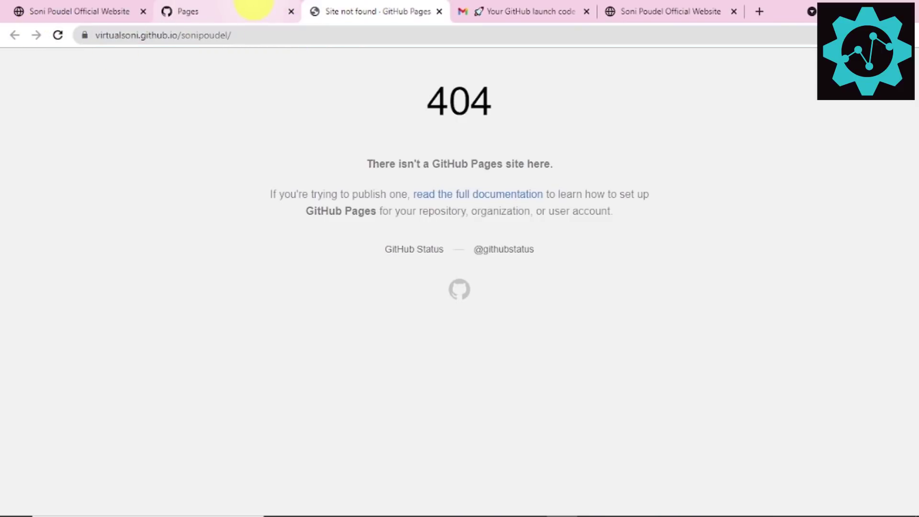
Step: Read the Pages custom domain note, then move across tabs to the Gmail tab's address bar
left_click(253, 8)
scroll(522, 364, "down", 3)
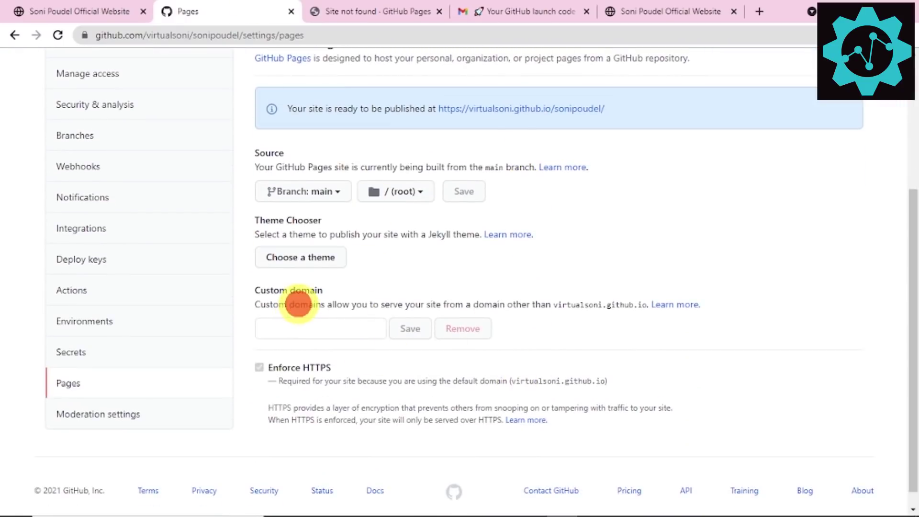
triple_click(298, 304)
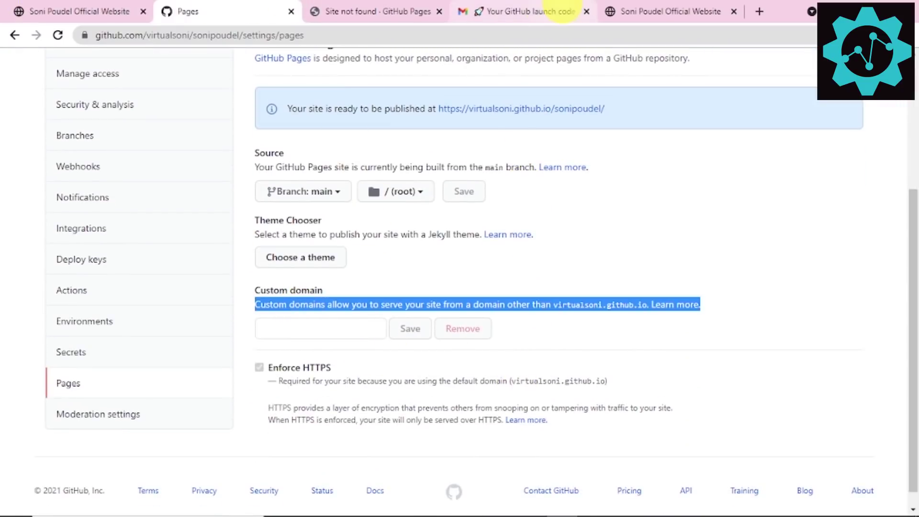
left_click(429, 9)
left_click(91, 11)
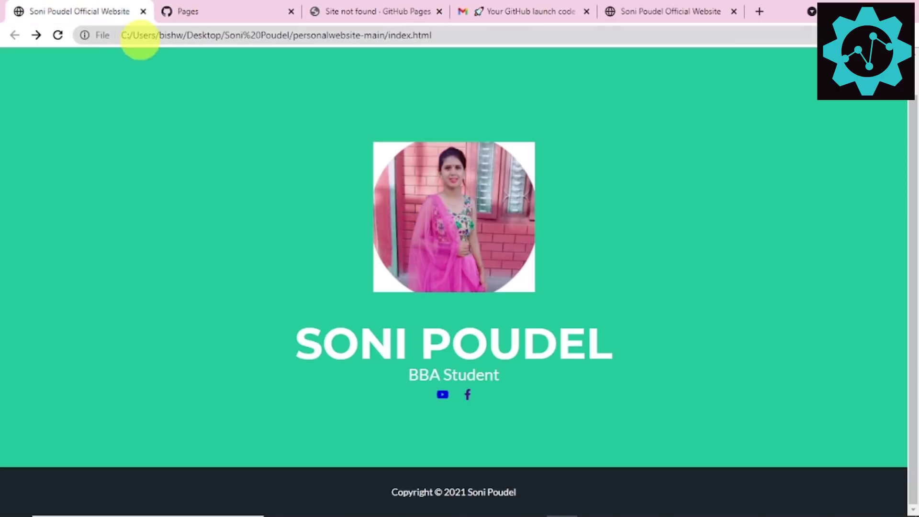
left_click(196, 11)
left_click(390, 7)
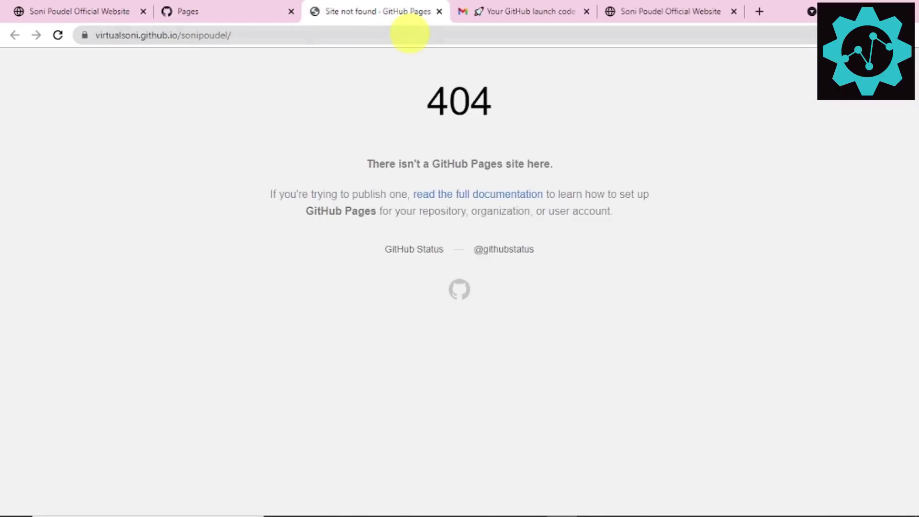
left_click(409, 33)
left_click(493, 10)
left_click(484, 38)
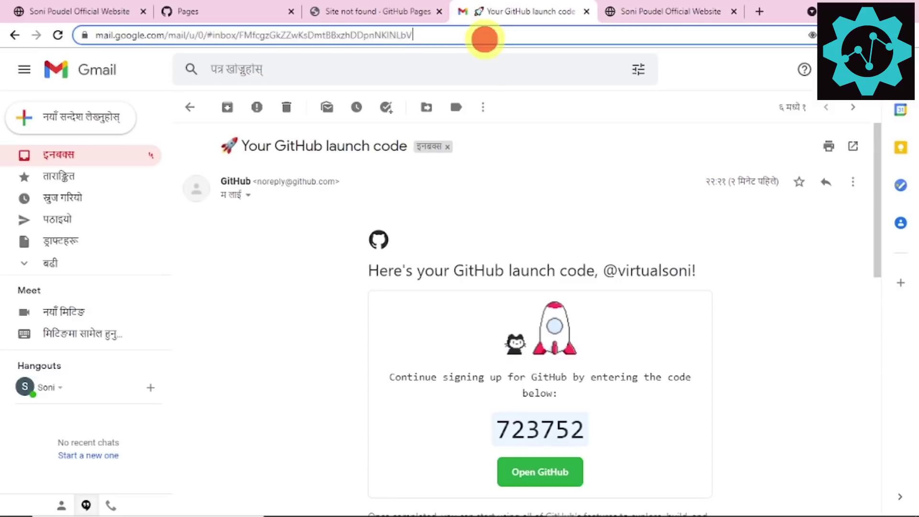
Step: Load register.com.np and go to the account dashboard
type("regi")
key("Return")
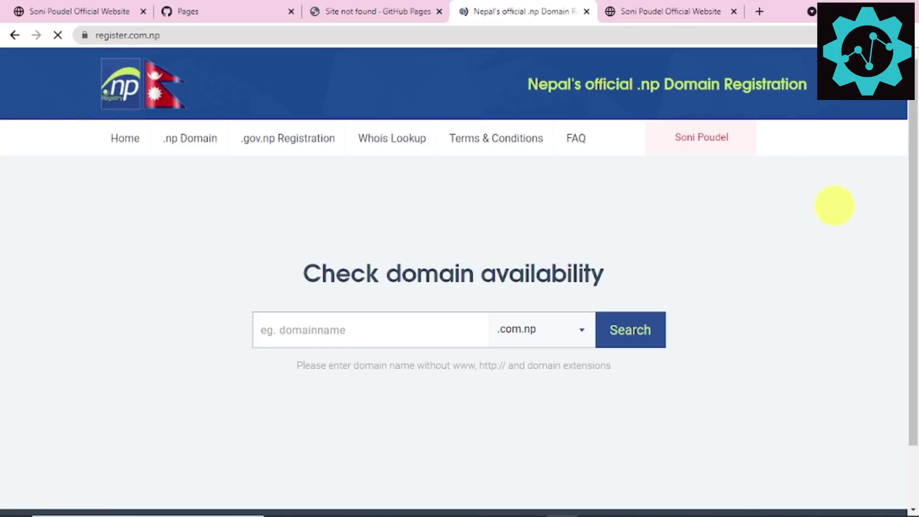
left_click(662, 125)
left_click(688, 180)
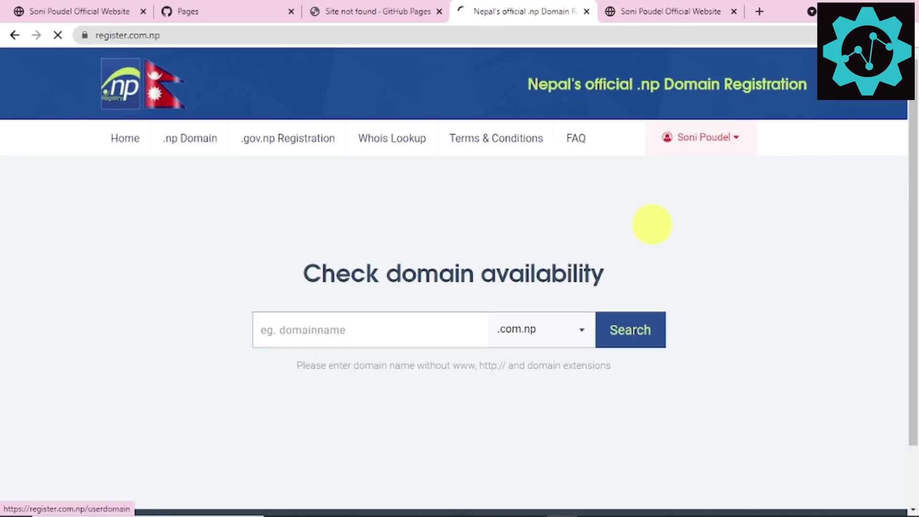
scroll(287, 311, "down", 4)
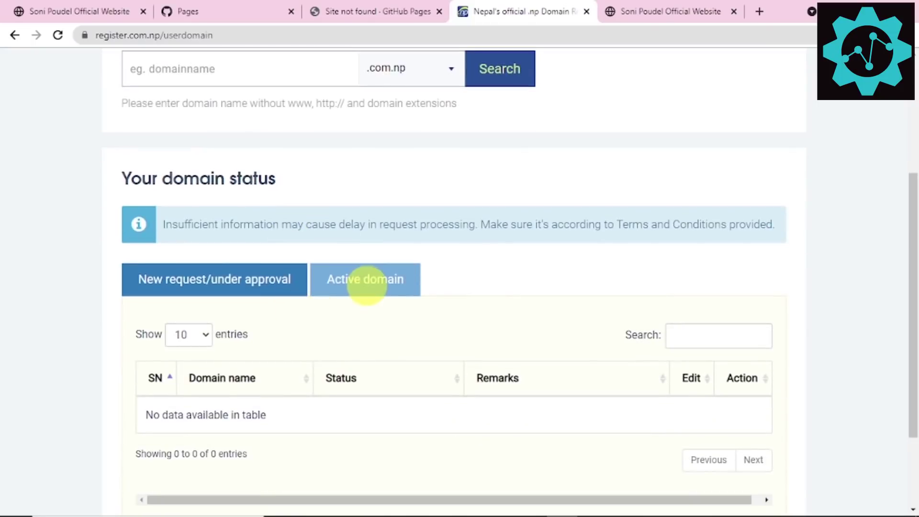
left_click(368, 283)
left_click_drag(302, 419, 191, 418)
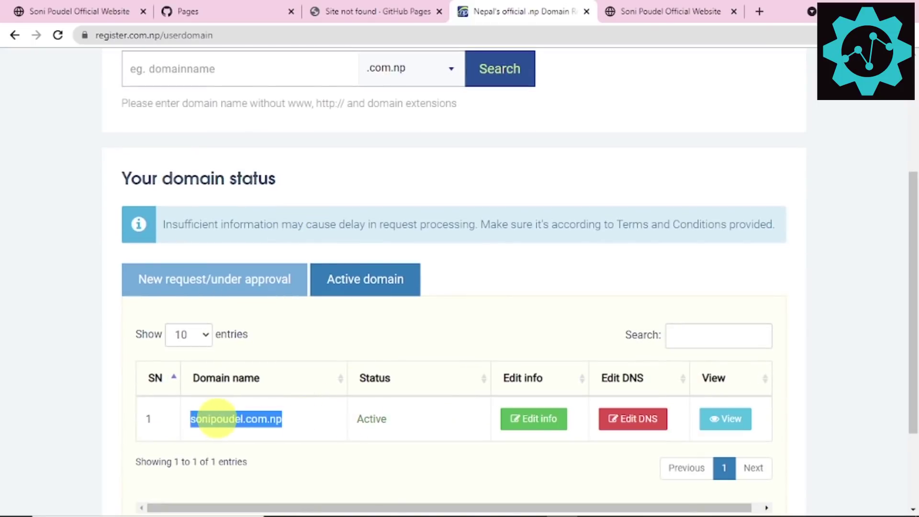
right_click(216, 418)
left_click(249, 428)
left_click(239, 11)
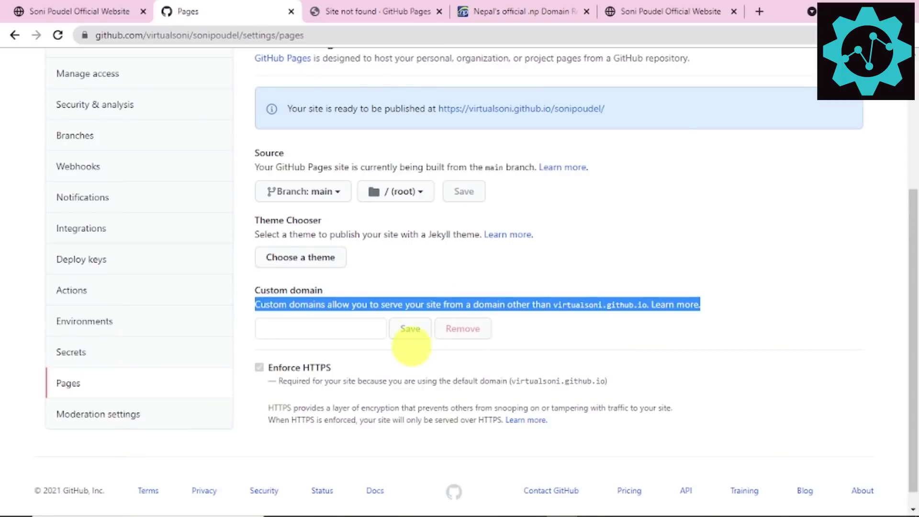
left_click(298, 320)
right_click(298, 321)
left_click(349, 225)
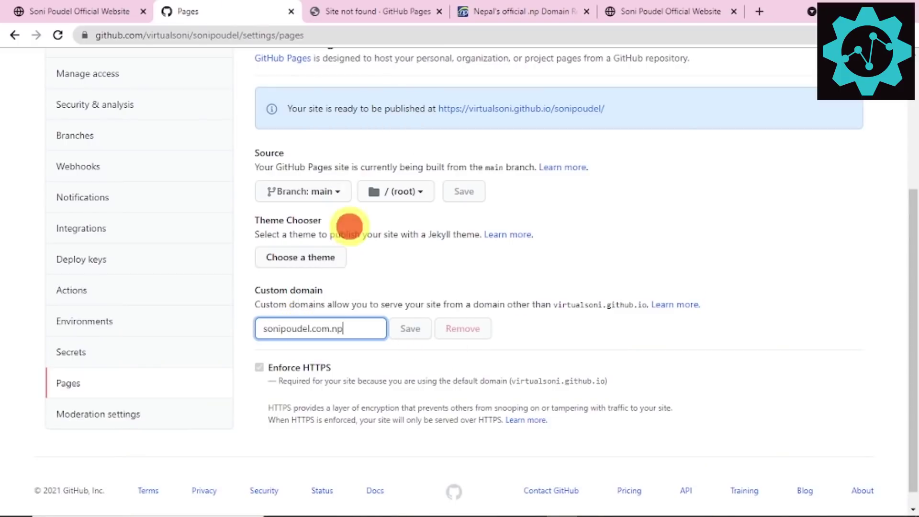
left_click(406, 328)
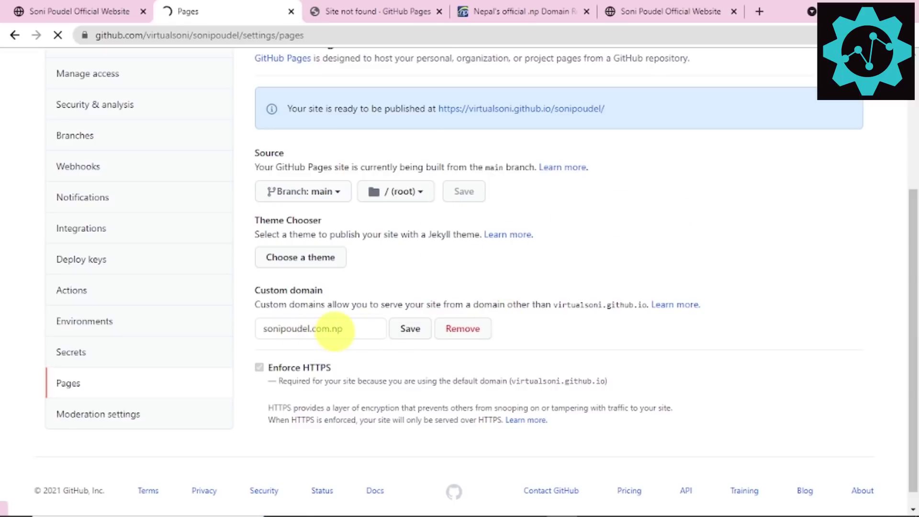
left_click_drag(345, 329, 263, 328)
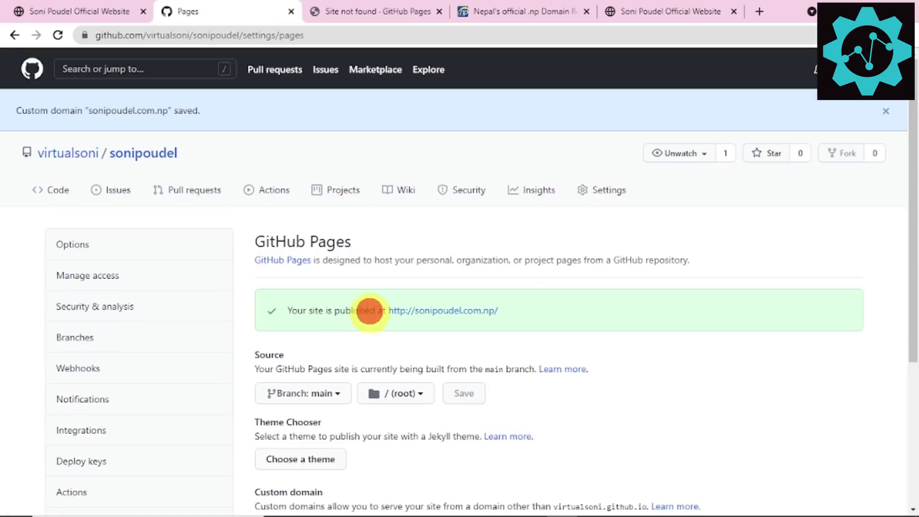
Step: Open the custom domain site in a new tab and check whether it loads
right_click(462, 311)
left_click(479, 318)
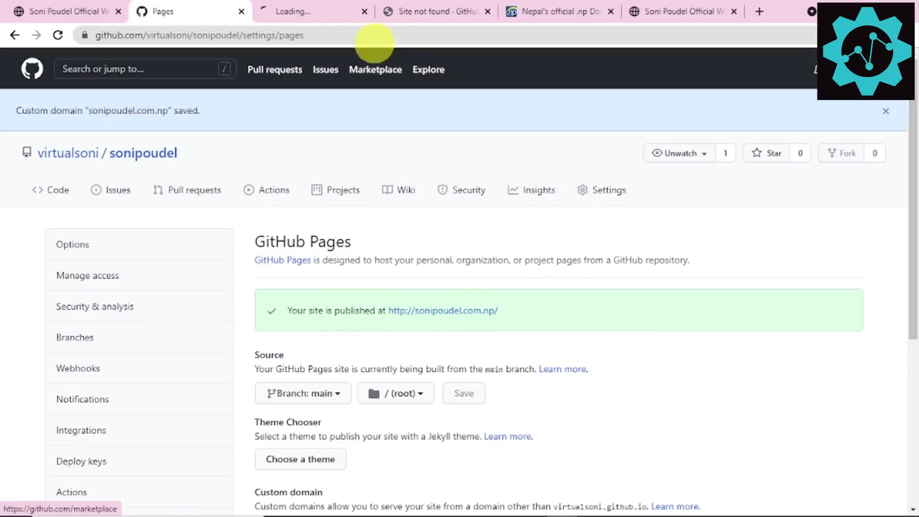
left_click(334, 8)
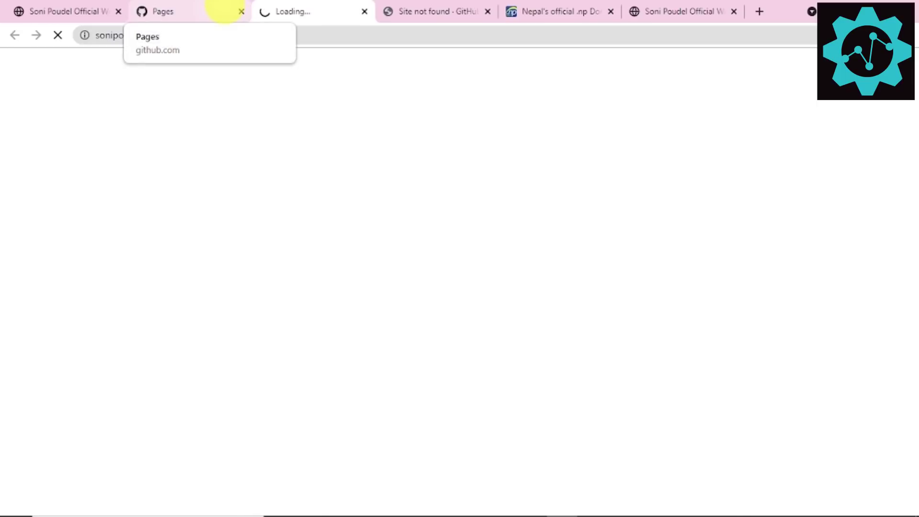
left_click(205, 7)
left_click(310, 10)
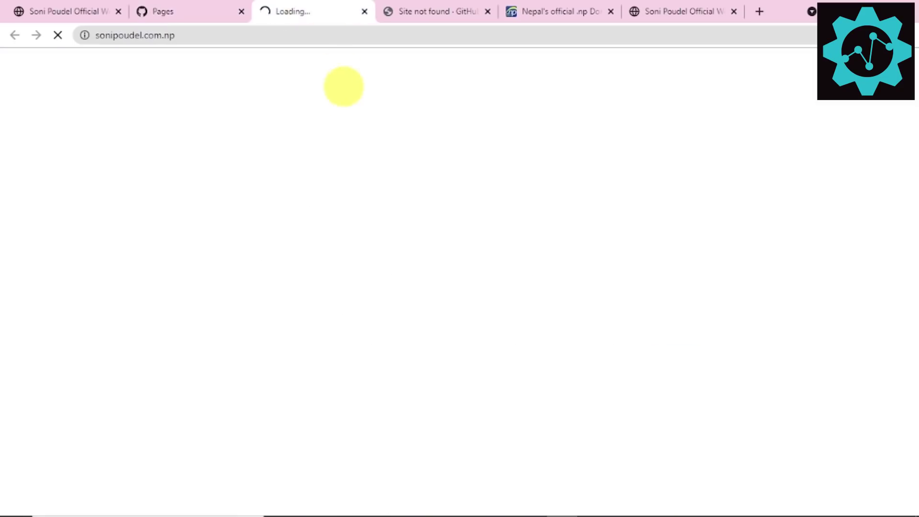
left_click(186, 7)
Step: Copy the recommended github.io alias target from the DNS check notice
scroll(345, 198, "down", 6)
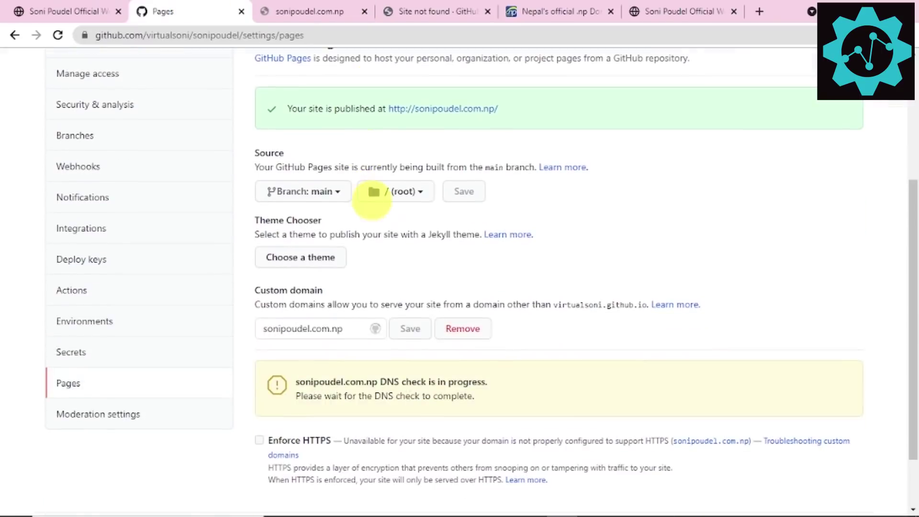
left_click_drag(314, 306, 352, 303)
left_click(481, 318)
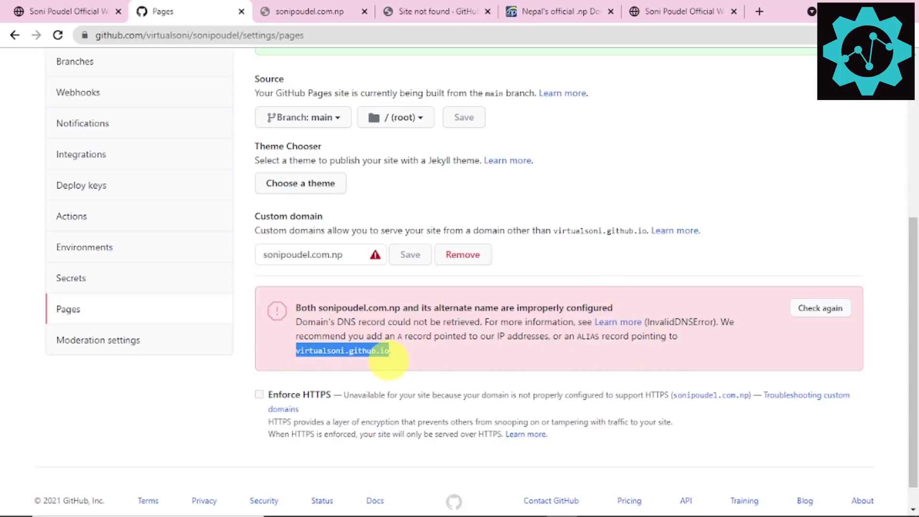
key("ctrl+plus")
key("ctrl+plus")
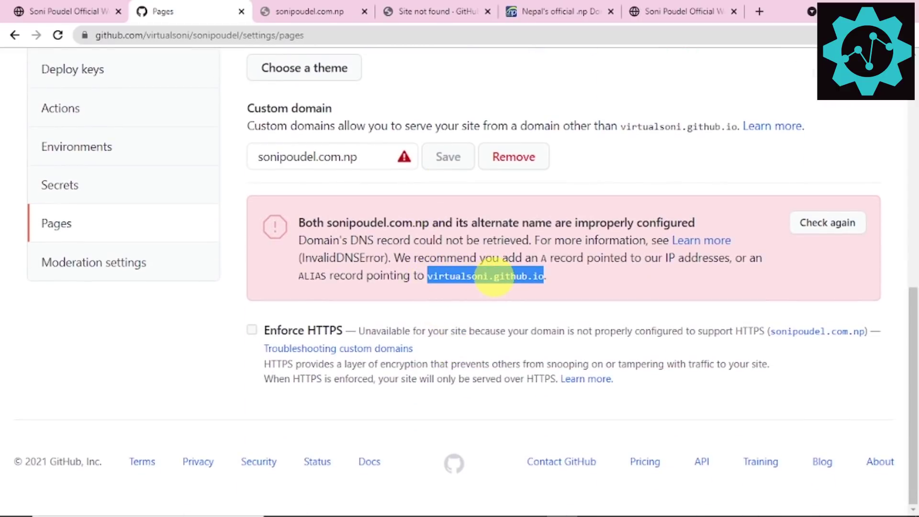
right_click(494, 279)
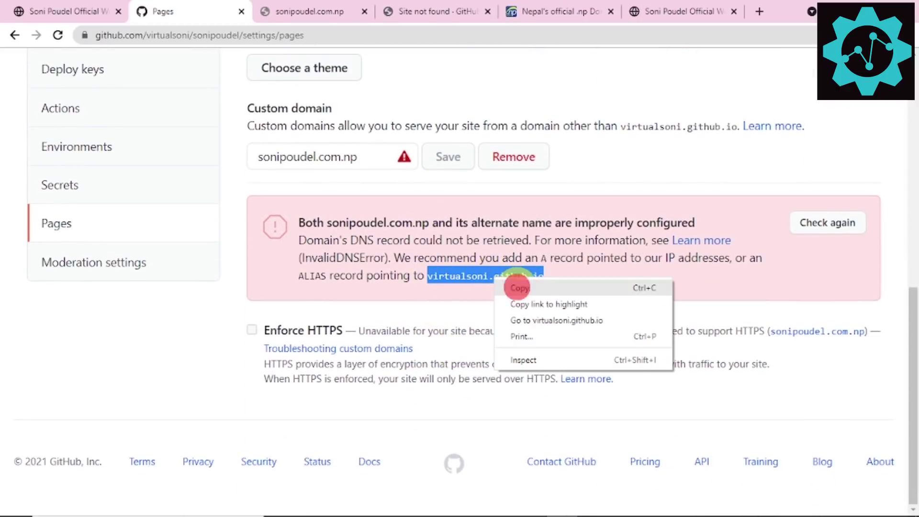
left_click(517, 288)
left_click(357, 11)
left_click(344, 35)
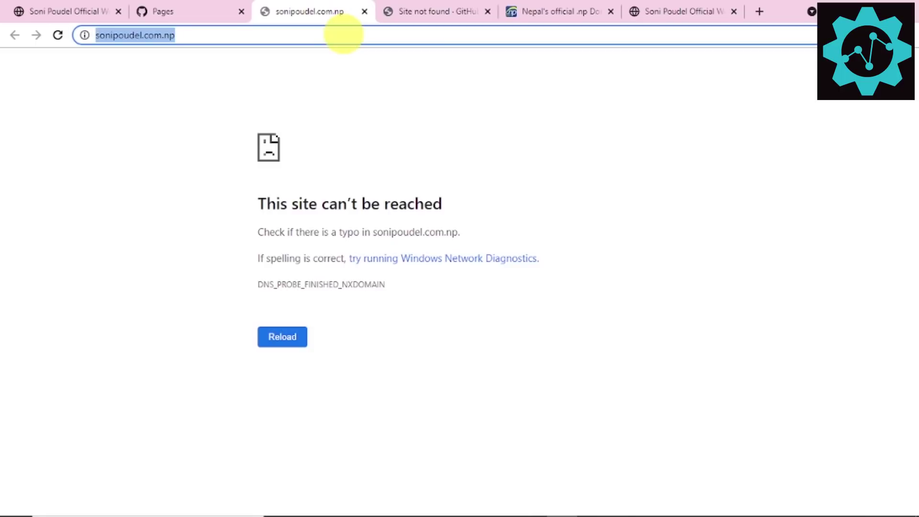
key("Return")
left_click(425, 11)
left_click(446, 32)
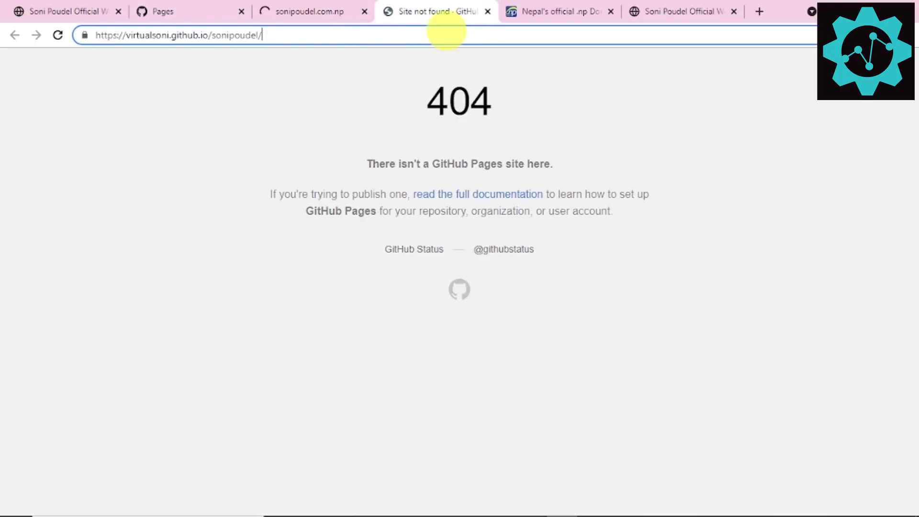
key("ctrl+a")
Step: Search for Cloudflare and sign in to the Cloudflare account
type("clo")
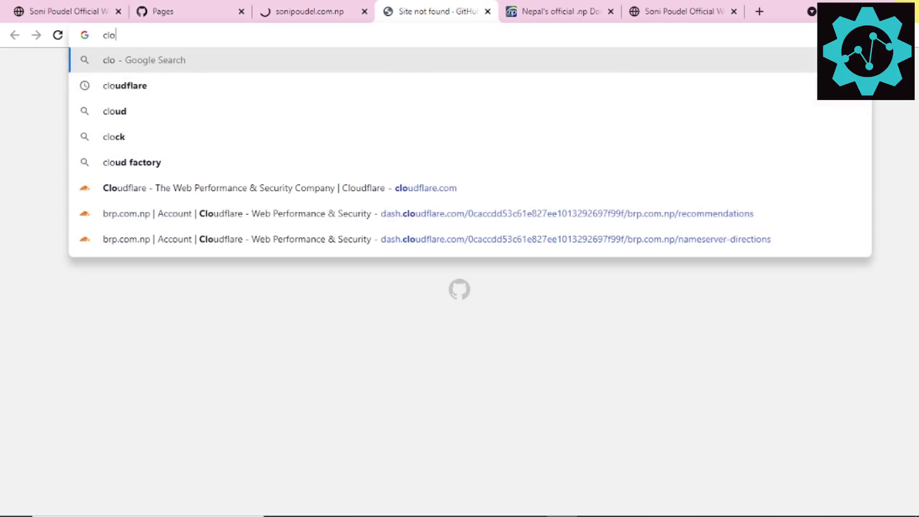
type("udflare")
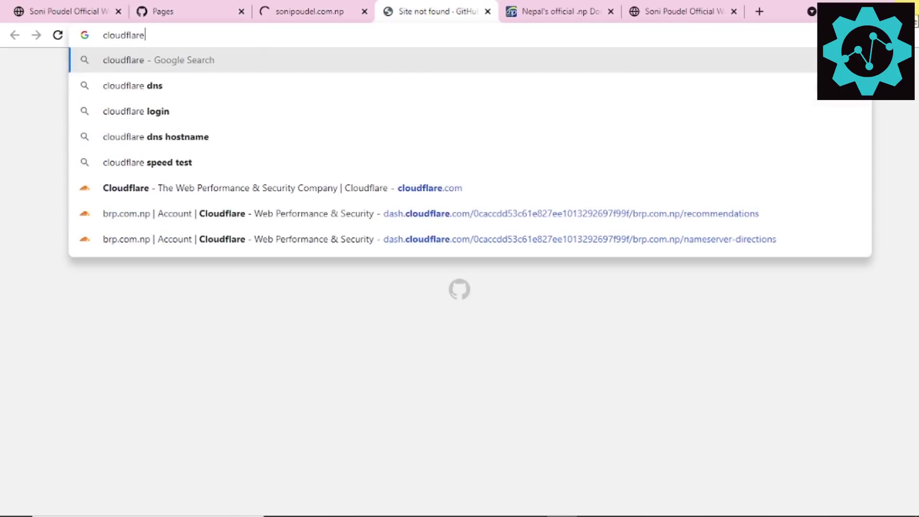
key("Return")
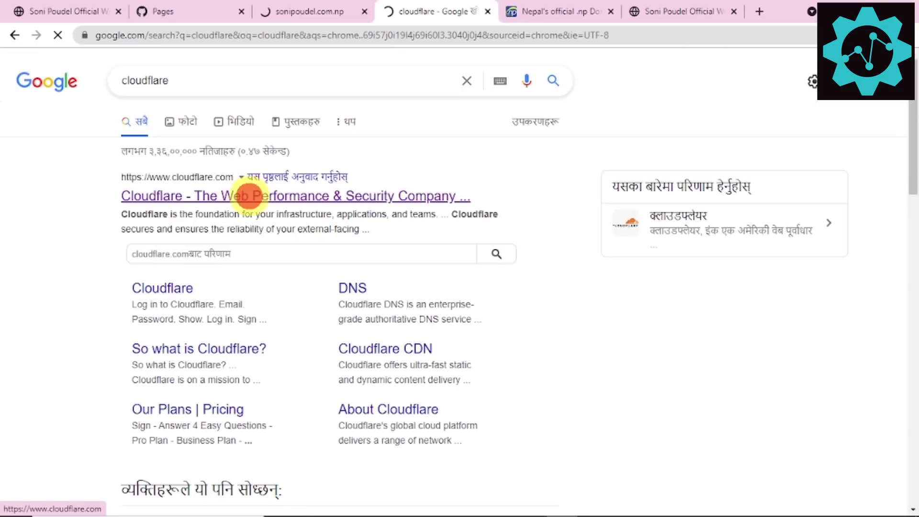
left_click(242, 196)
left_click(670, 92)
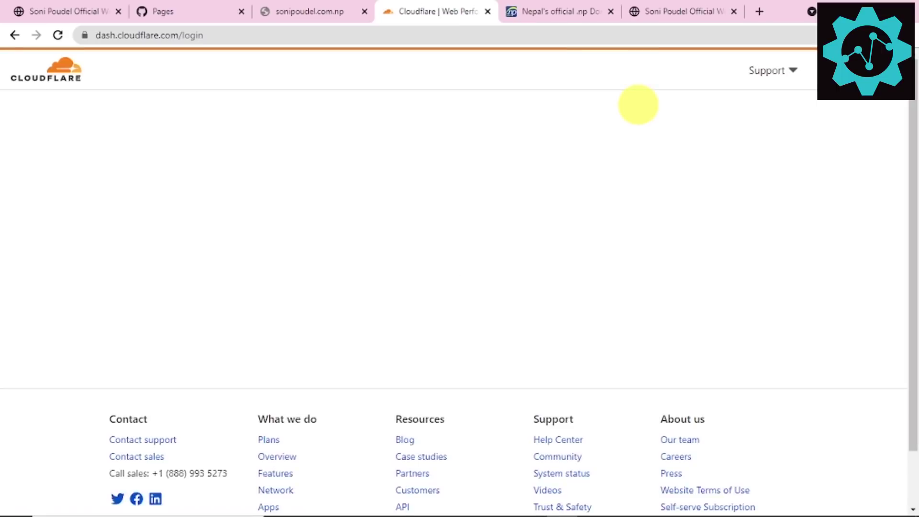
left_click(186, 302)
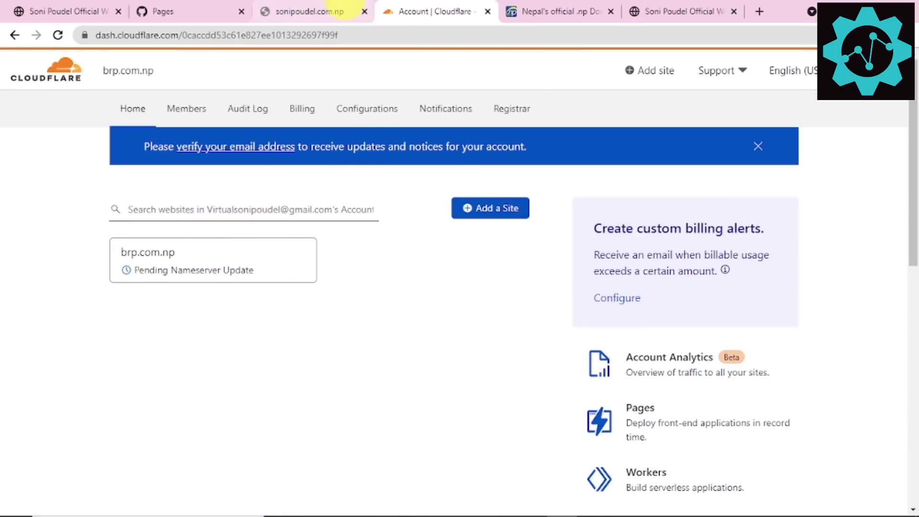
left_click(312, 11)
key("ctrl+Tab")
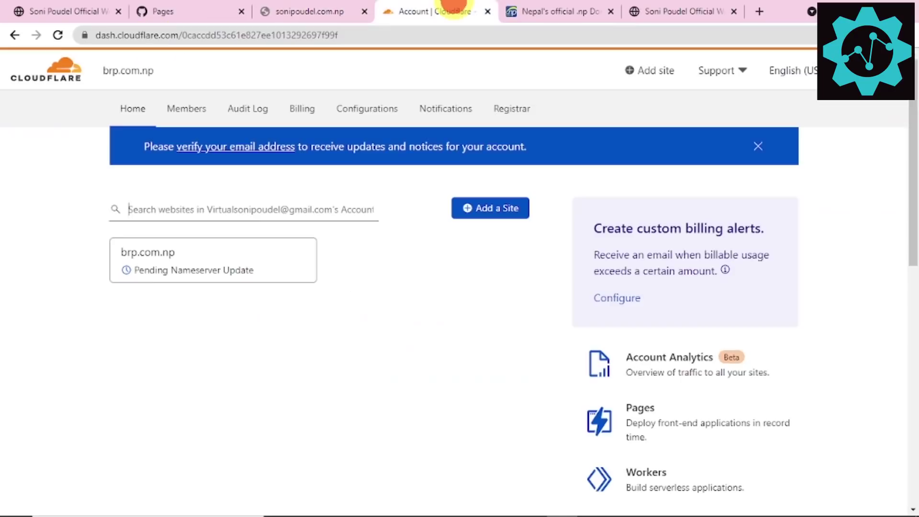
left_click(497, 207)
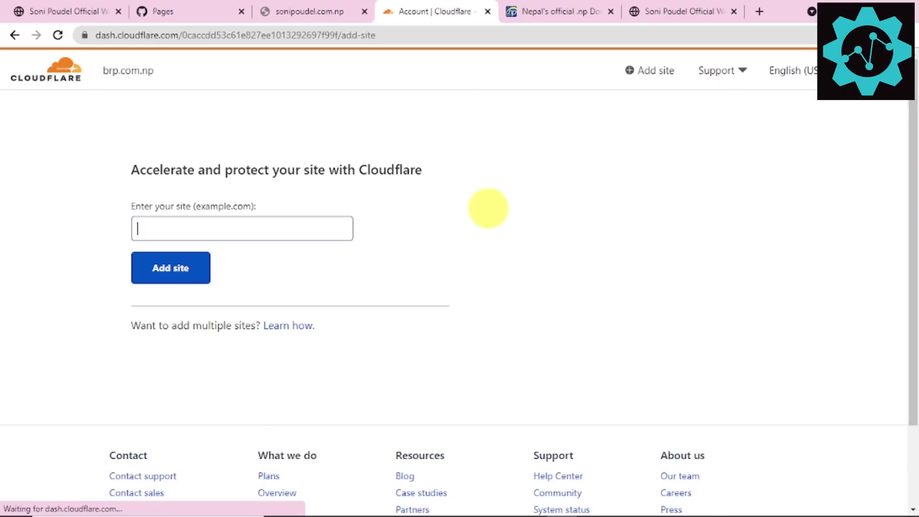
key("ctrl+v")
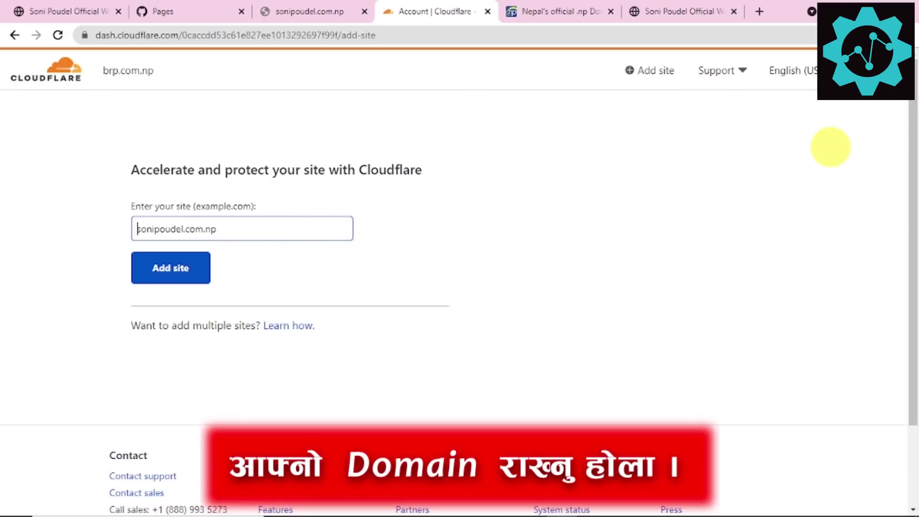
left_click(171, 267)
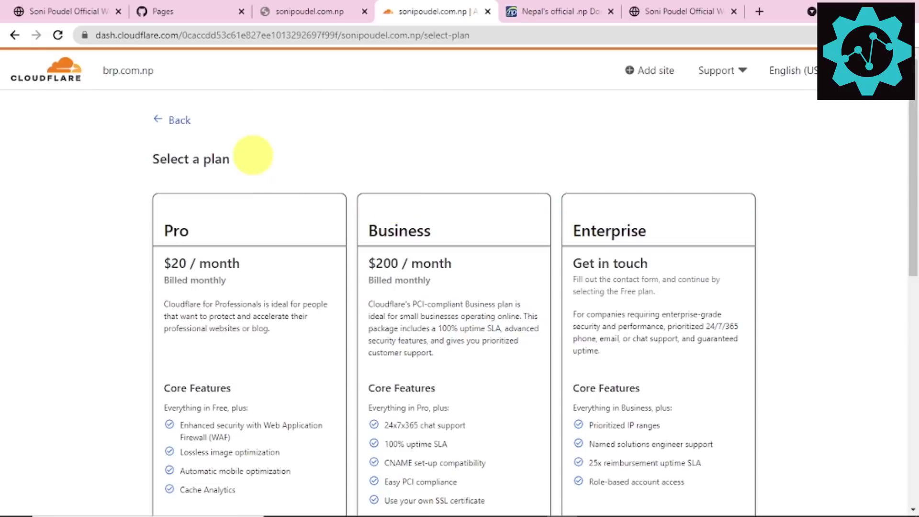
Step: Choose the Free plan and continue
scroll(297, 201, "down", 6)
left_click(237, 188)
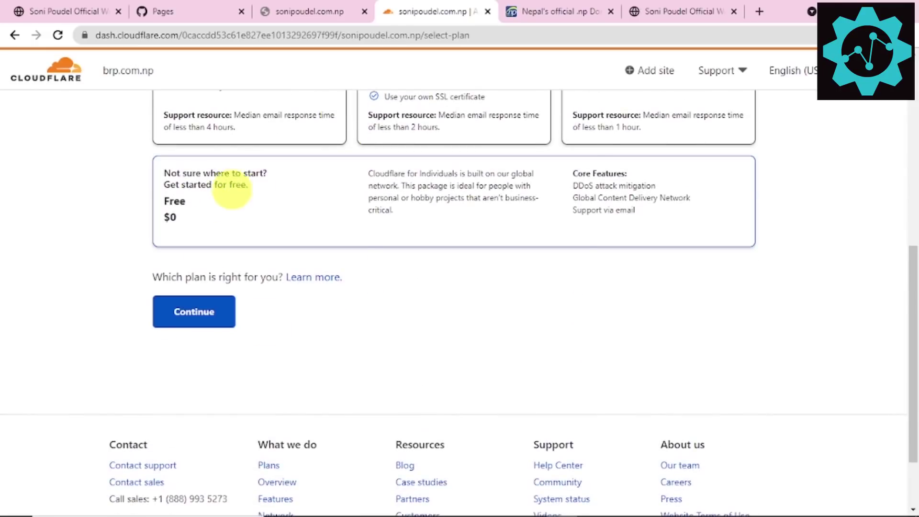
scroll(297, 188, "up", 6)
scroll(304, 294, "down", 8)
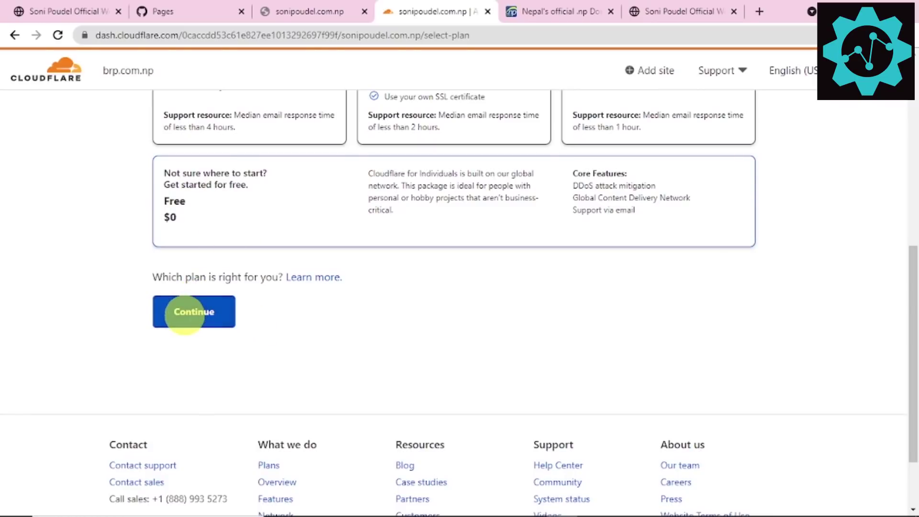
left_click(184, 313)
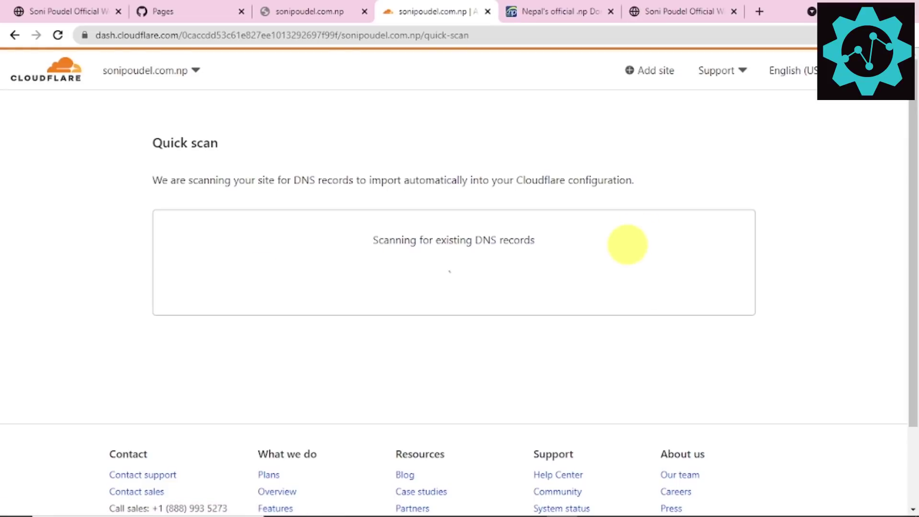
Step: Start a new record in Cloudflare's DNS records list
left_click_drag(404, 241, 521, 237)
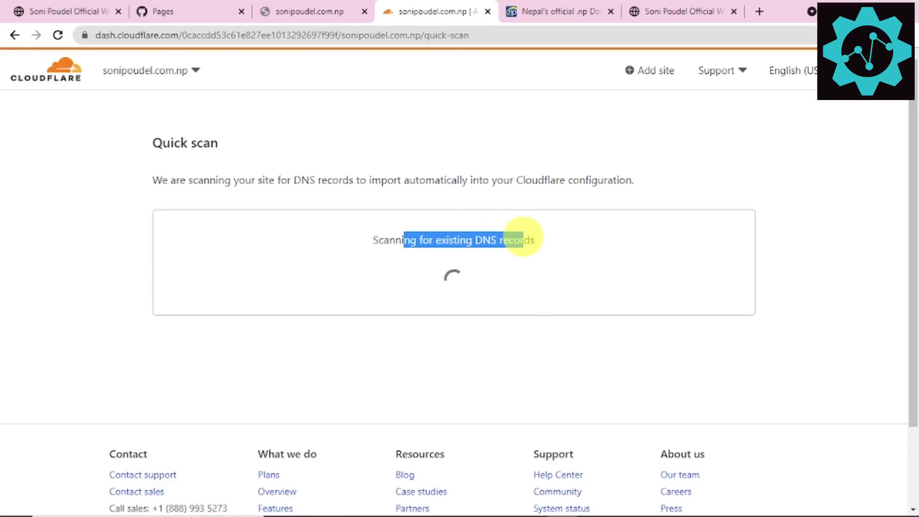
triple_click(522, 238)
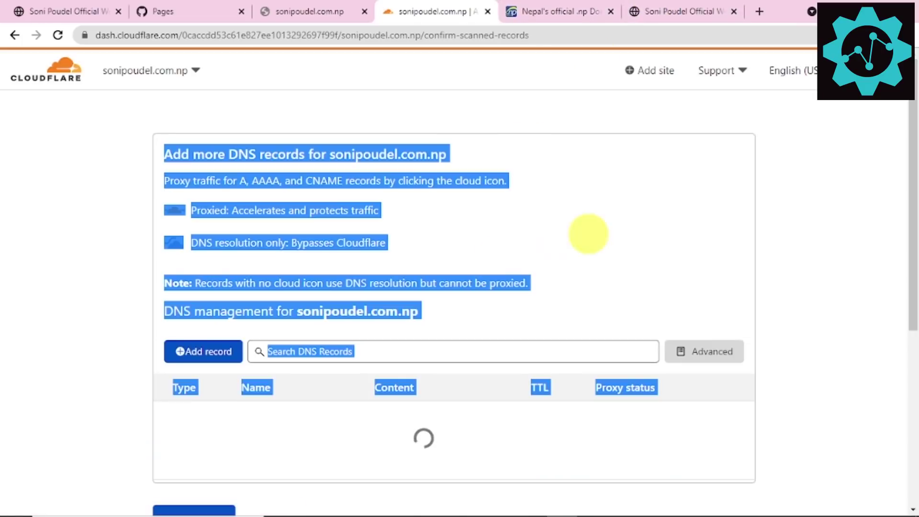
left_click(198, 354)
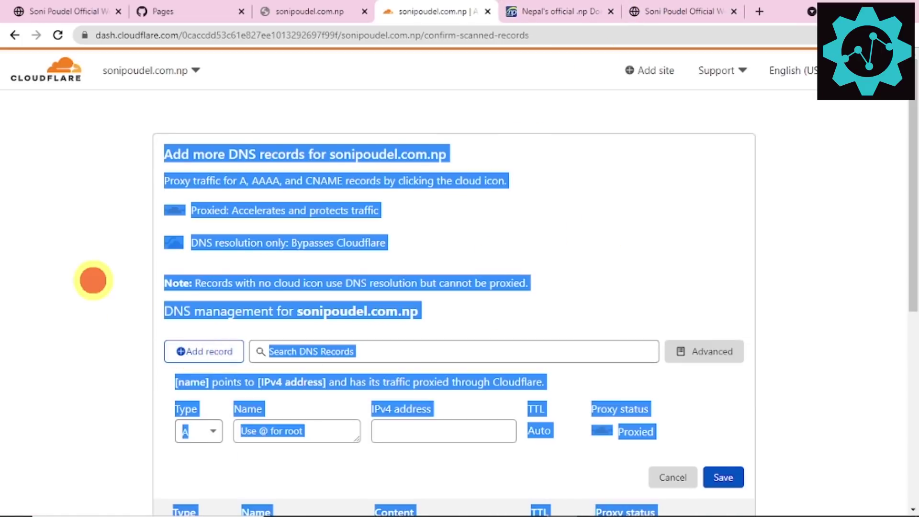
left_click(94, 280)
scroll(284, 414, "down", 3)
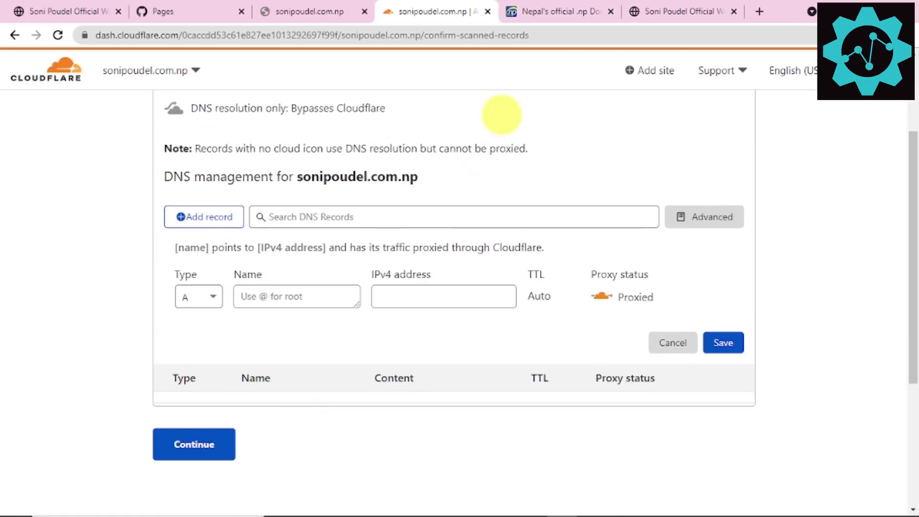
Step: Copy the GitHub Pages address virtualsoni.github.io from the Pages settings
left_click(510, 11)
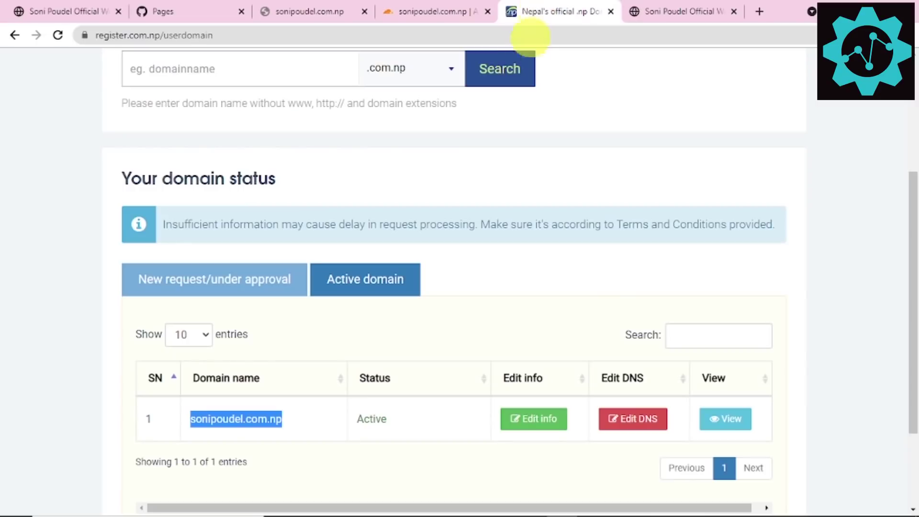
left_click(665, 14)
left_click(445, 10)
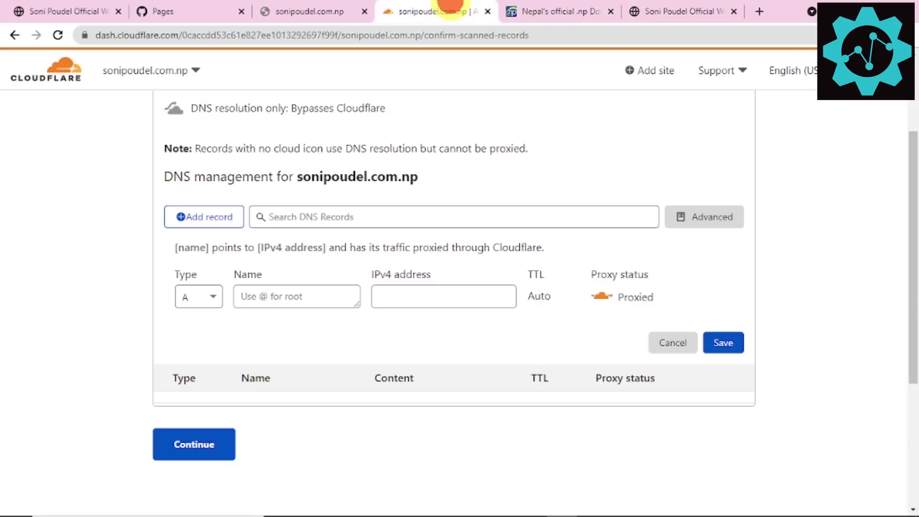
left_click(292, 10)
left_click(211, 11)
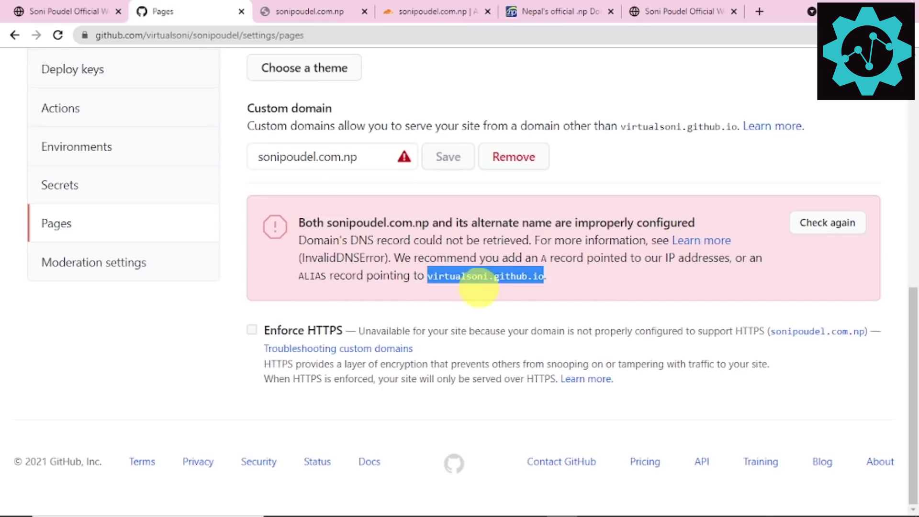
right_click(480, 283)
left_click(504, 287)
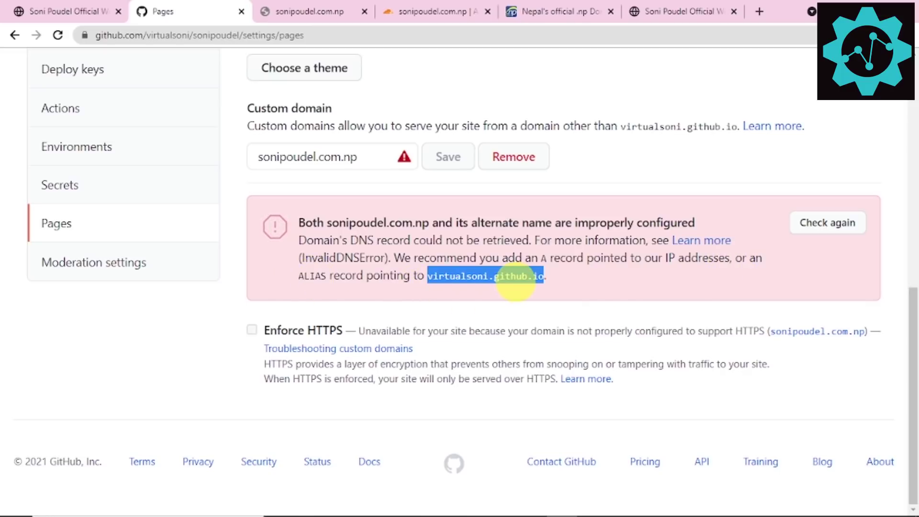
left_click(680, 11)
left_click(307, 11)
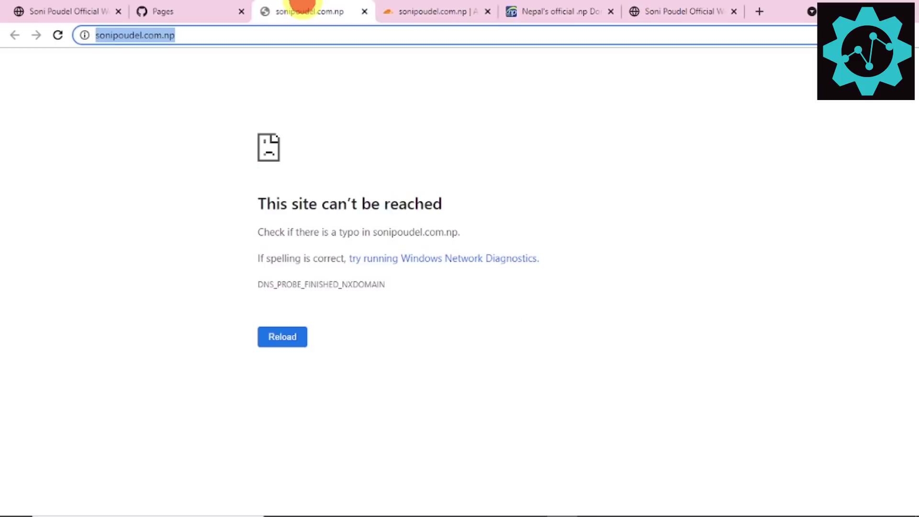
left_click(417, 10)
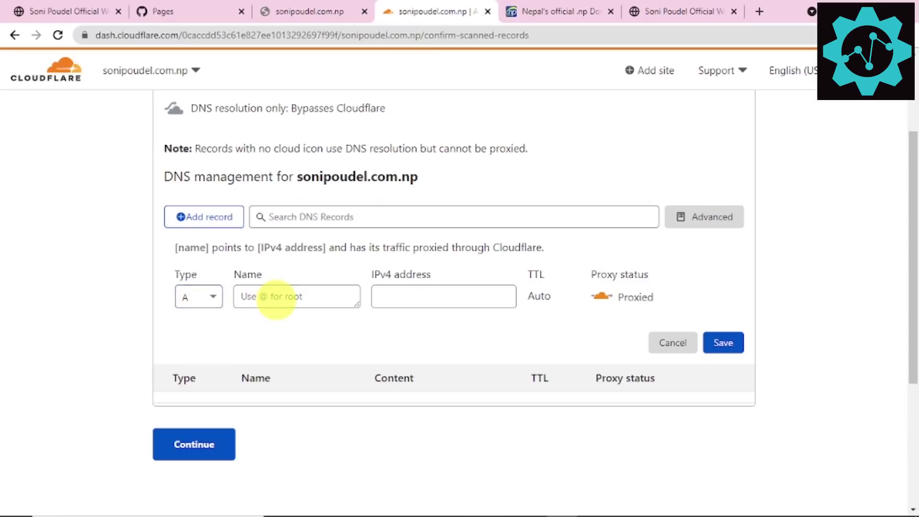
Step: Set the new DNS record's name to @ and its type to CNAME
type("@")
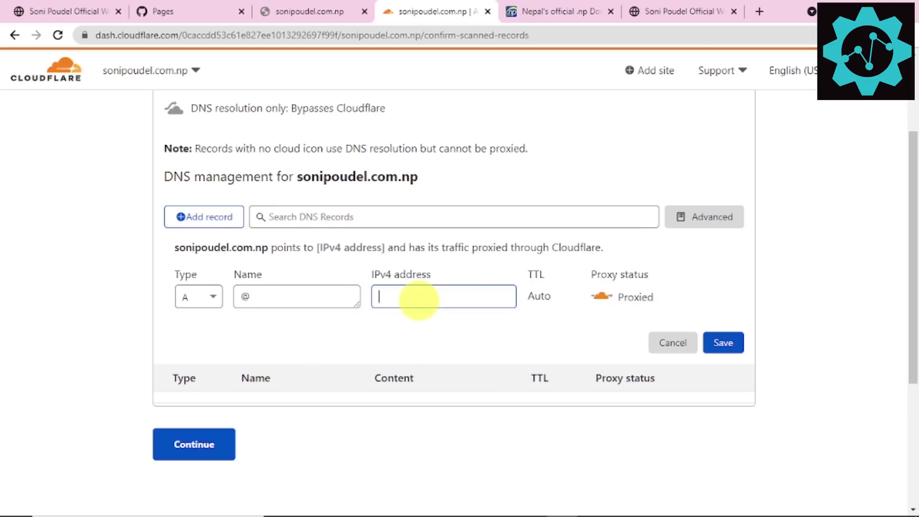
left_click(197, 297)
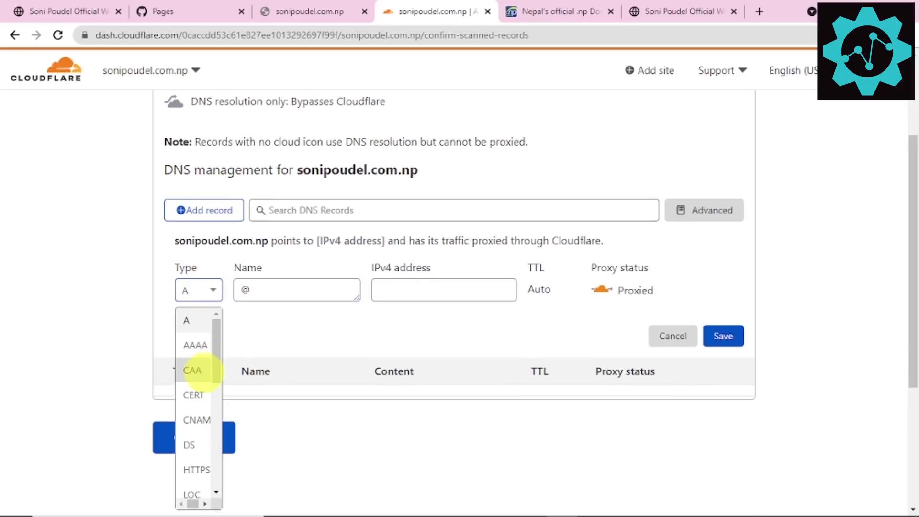
left_click(197, 420)
left_click(196, 289)
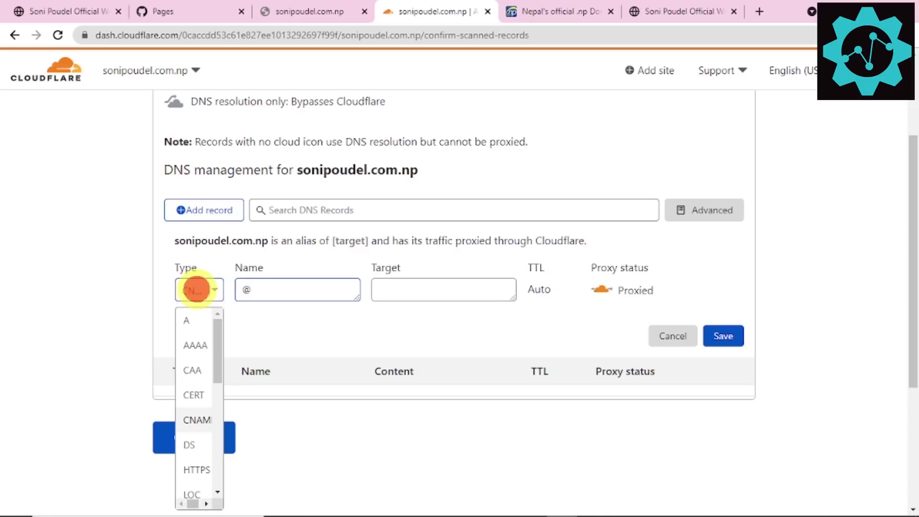
type("c")
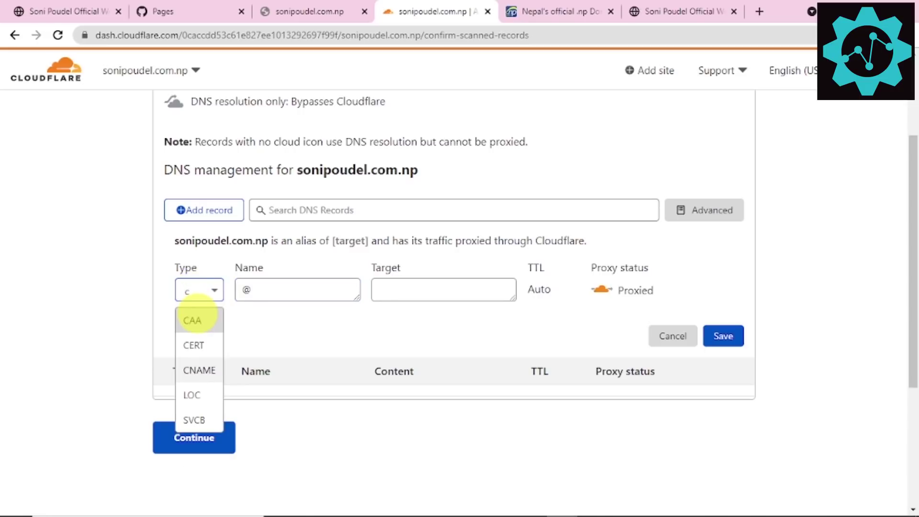
type("n")
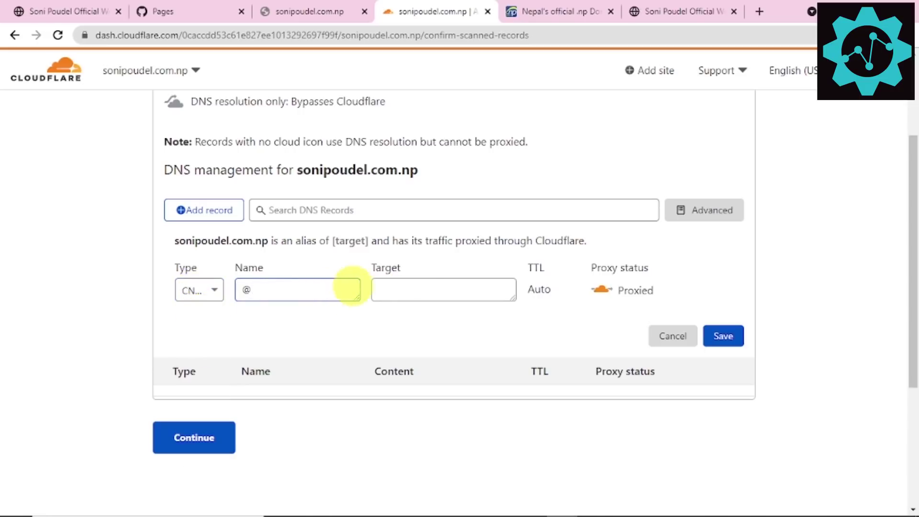
left_click(416, 285)
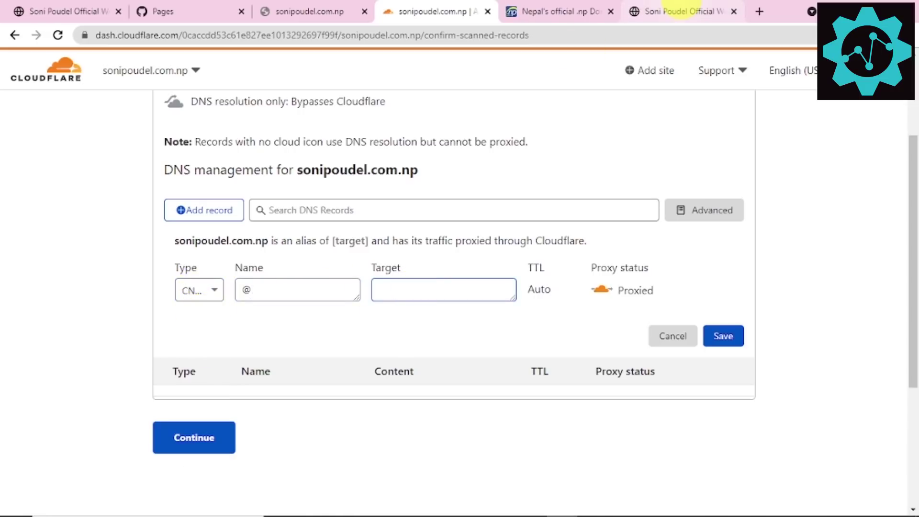
Step: Copy virtualsoni.github.io again from GitHub Pages after checking the other tabs
left_click(206, 7)
right_click(464, 277)
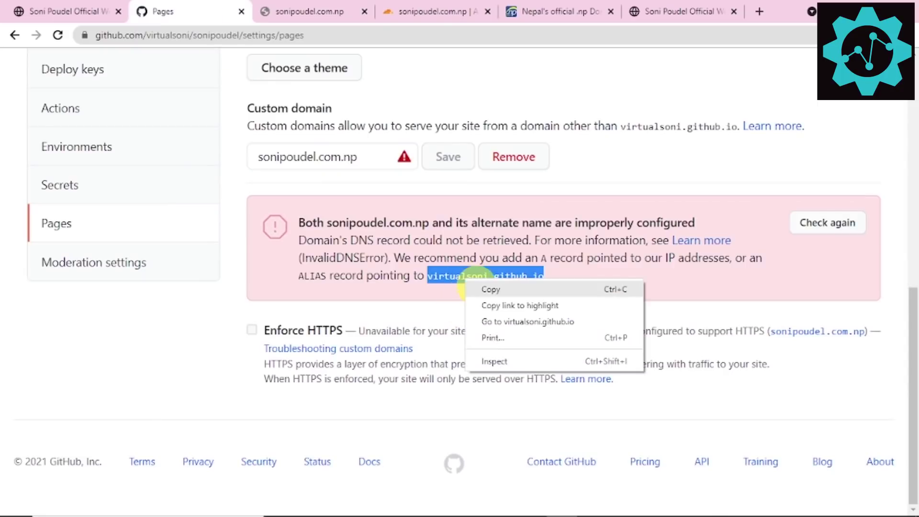
left_click(491, 289)
left_click(345, 8)
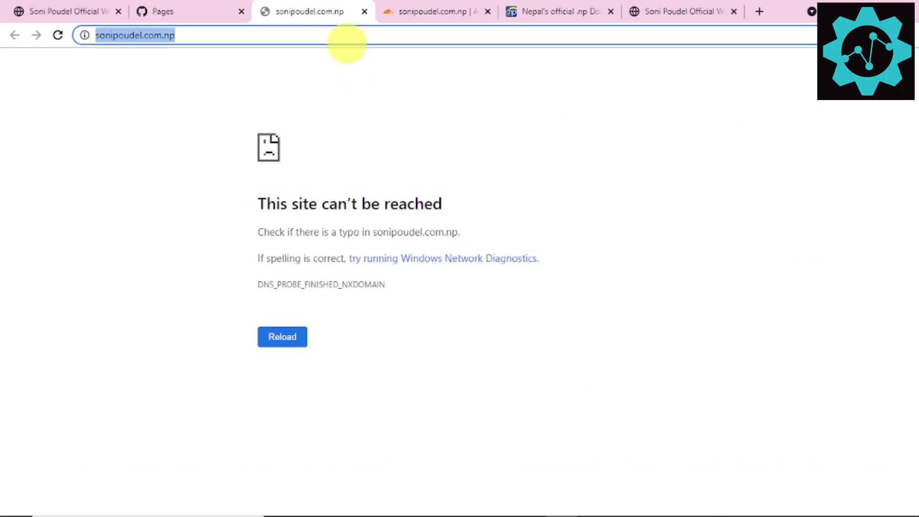
left_click(216, 12)
left_click(19, 9)
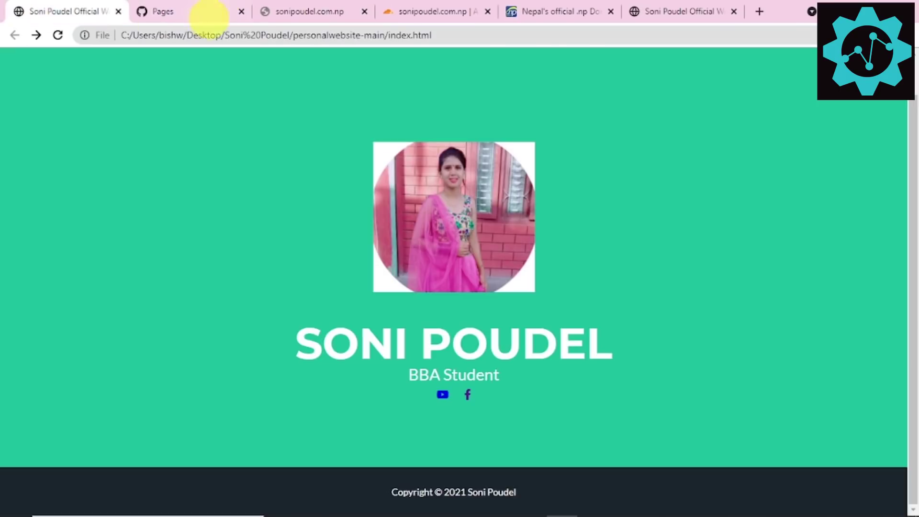
left_click(324, 10)
left_click(589, 7)
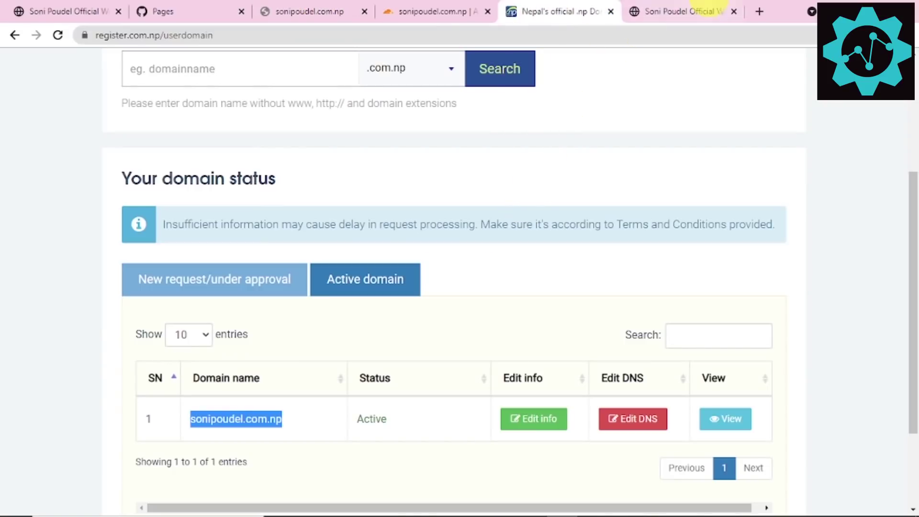
left_click(703, 8)
left_click(313, 10)
left_click(220, 10)
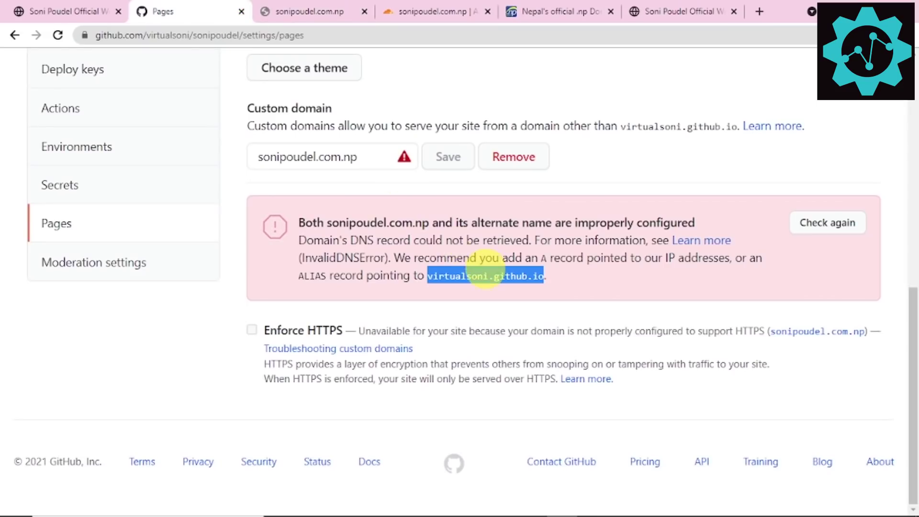
scroll(486, 276, "up", 1)
left_click(95, 11)
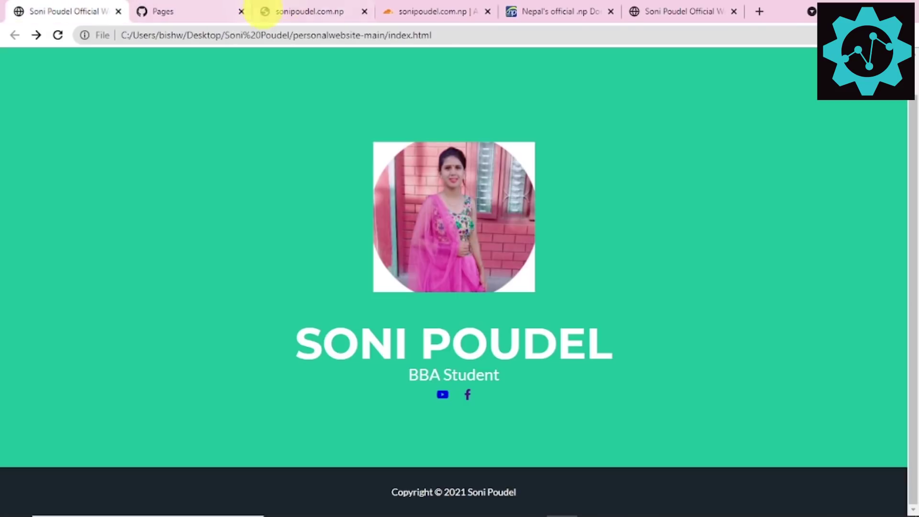
left_click(288, 11)
left_click(431, 11)
Step: Paste virtualsoni.github.io as the CNAME target, save the record and continue
key("ctrl+v")
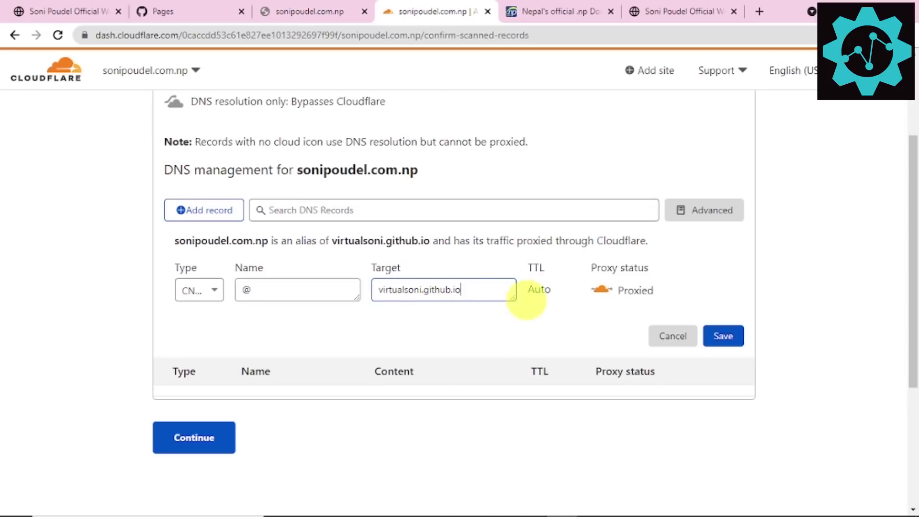
left_click(716, 335)
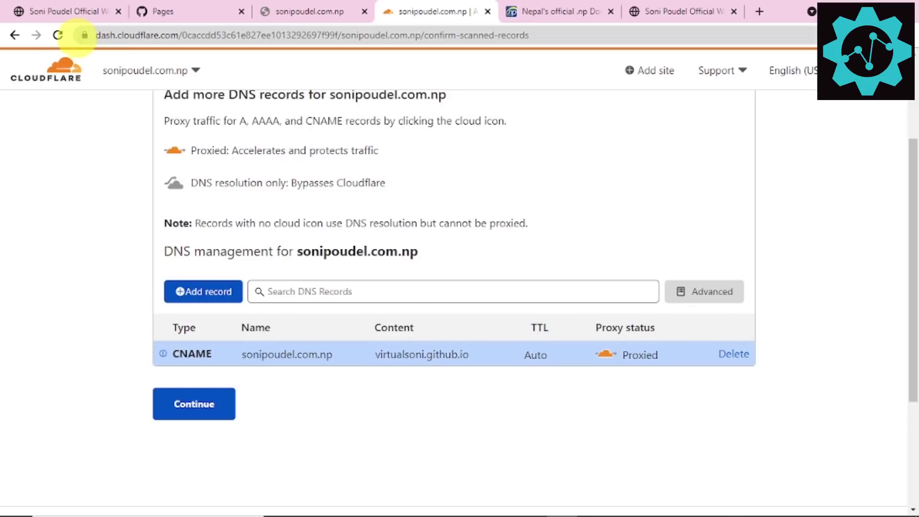
left_click(57, 35)
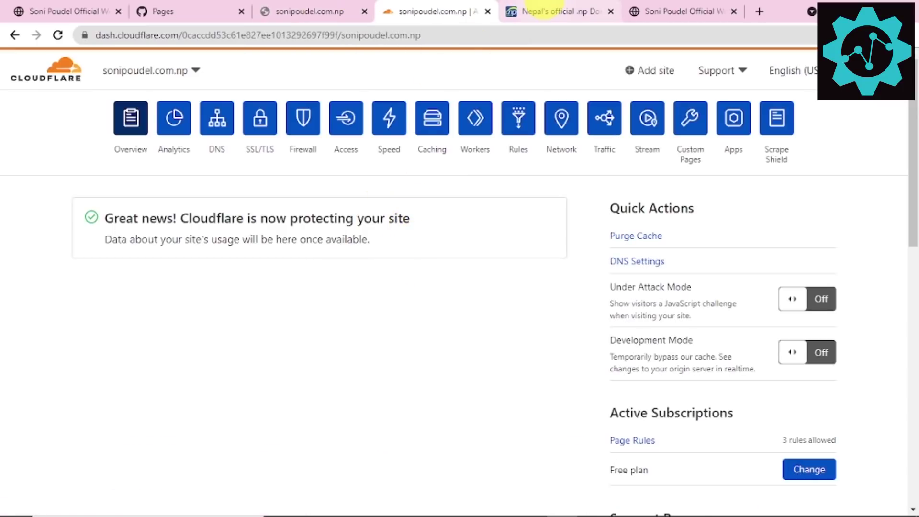
left_click(642, 13)
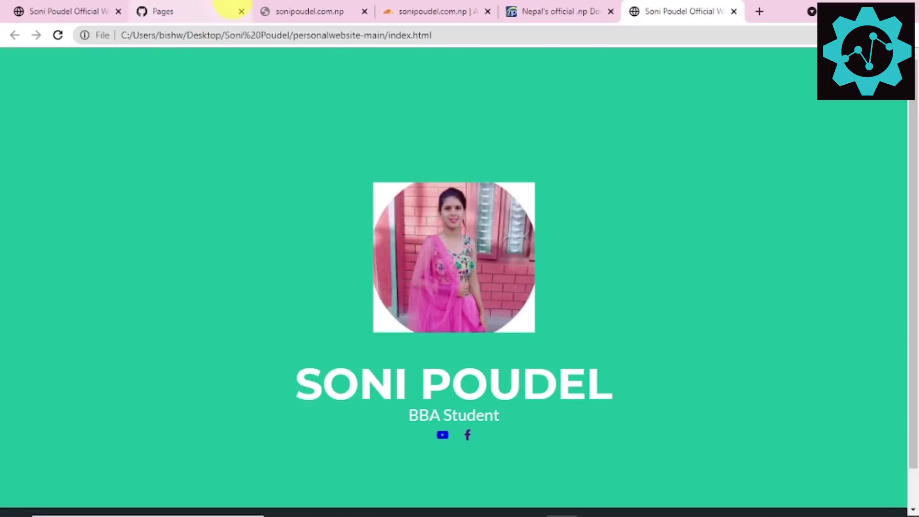
left_click(232, 10)
left_click(287, 10)
left_click(58, 35)
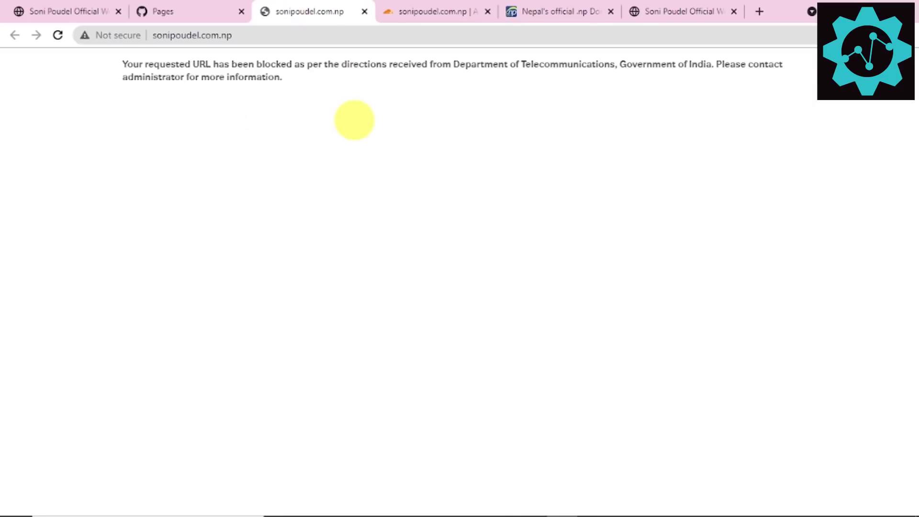
key("ctrl+plus")
key("ctrl+plus")
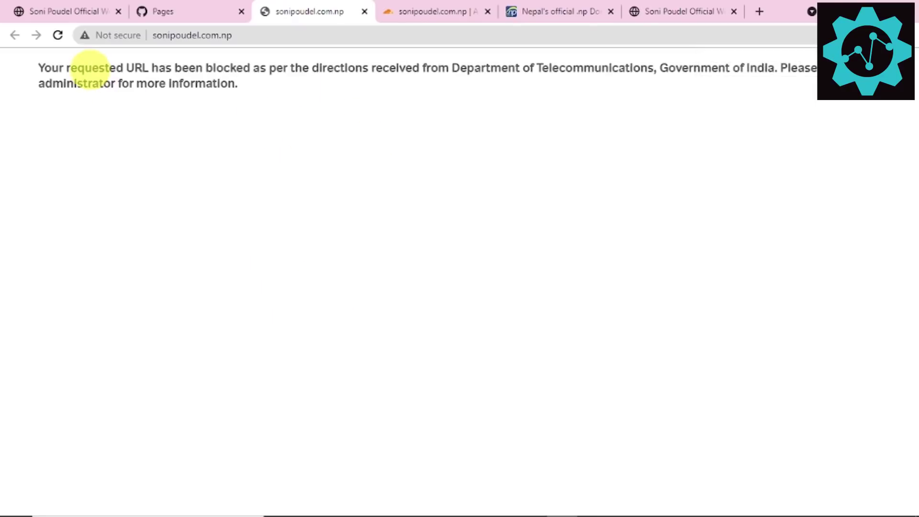
left_click_drag(85, 68, 235, 85)
left_click(253, 89)
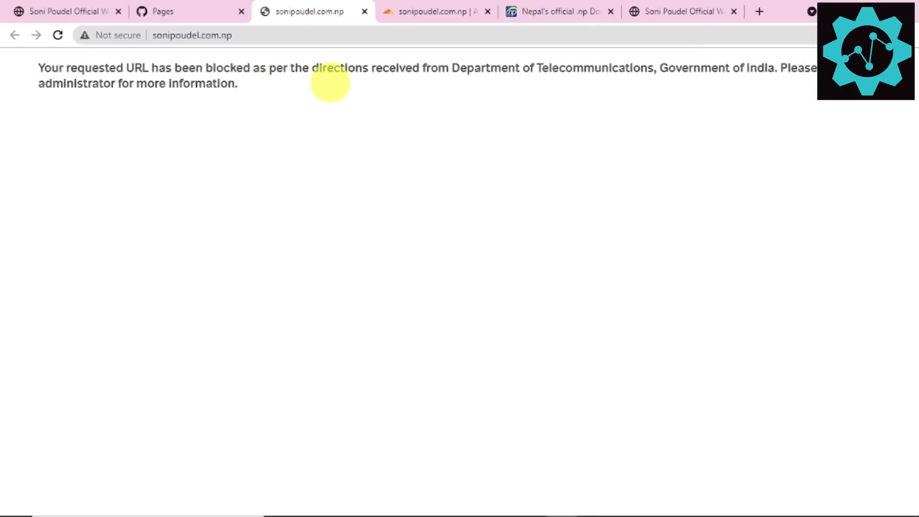
left_click_drag(299, 67, 562, 65)
left_click(384, 91)
left_click(563, 67)
left_click_drag(662, 68, 796, 78)
left_click(795, 78)
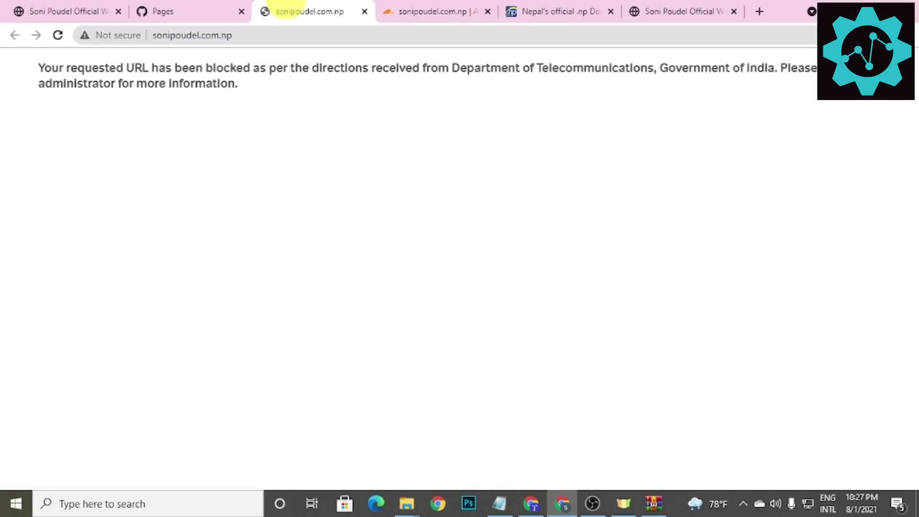
left_click(57, 35)
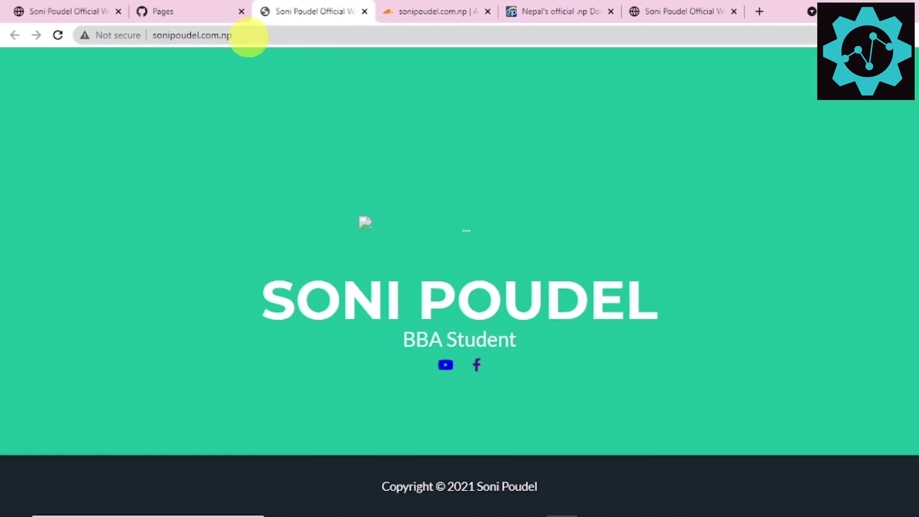
left_click(237, 35)
key("Return")
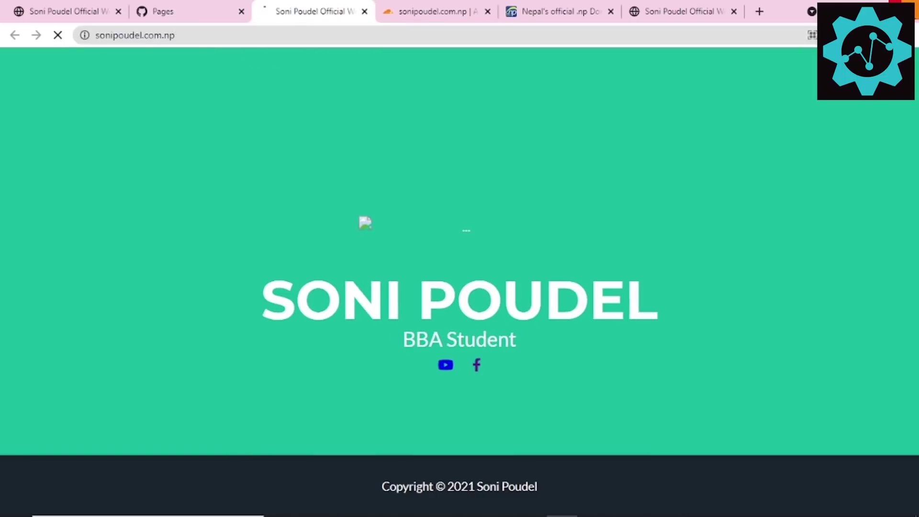
left_click(334, 36)
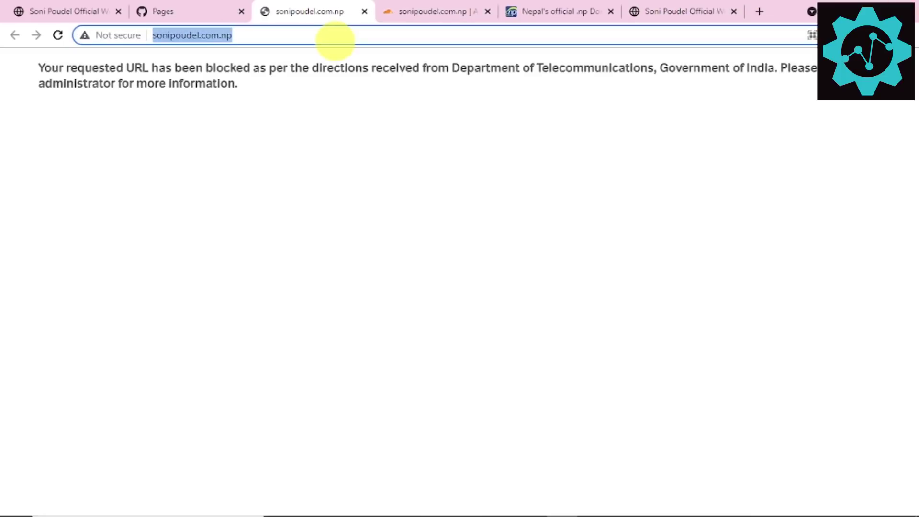
key("Return")
scroll(331, 105, "down", 4)
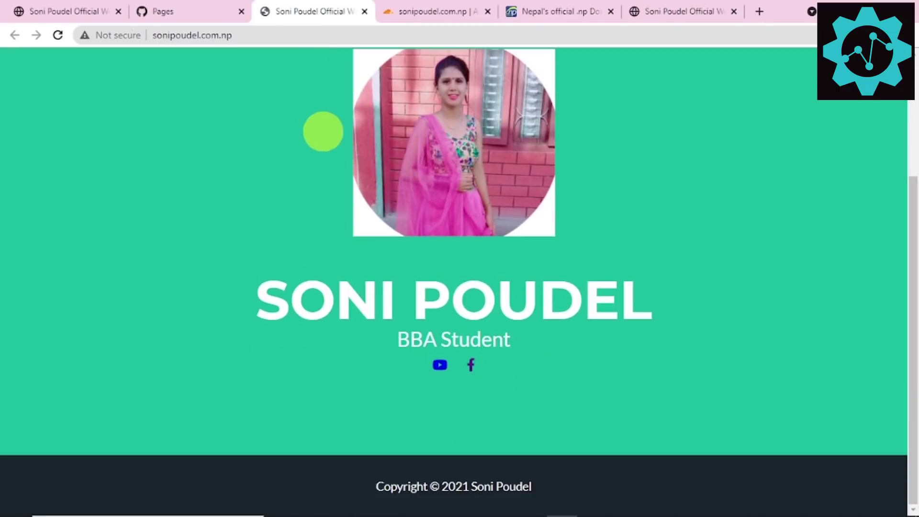
scroll(335, 144, "up", 4)
left_click(249, 35)
key("alt+Return")
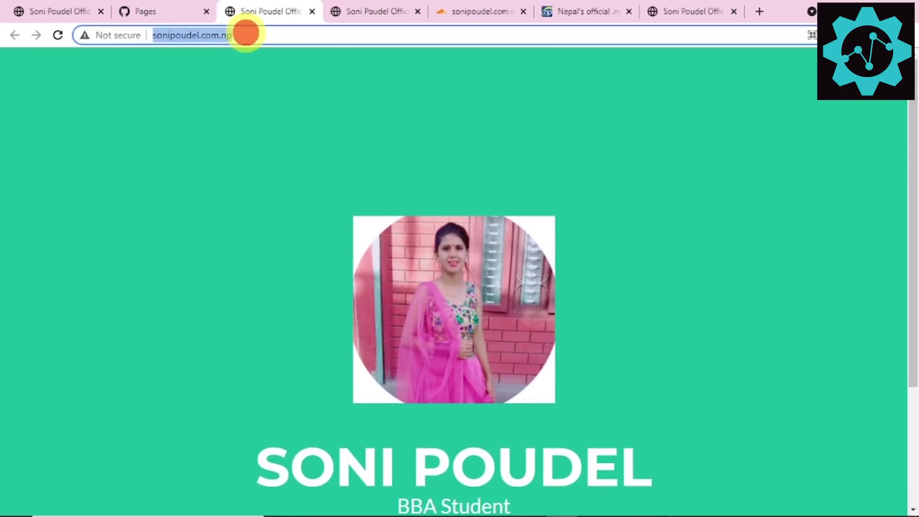
key("Return")
left_click(113, 35)
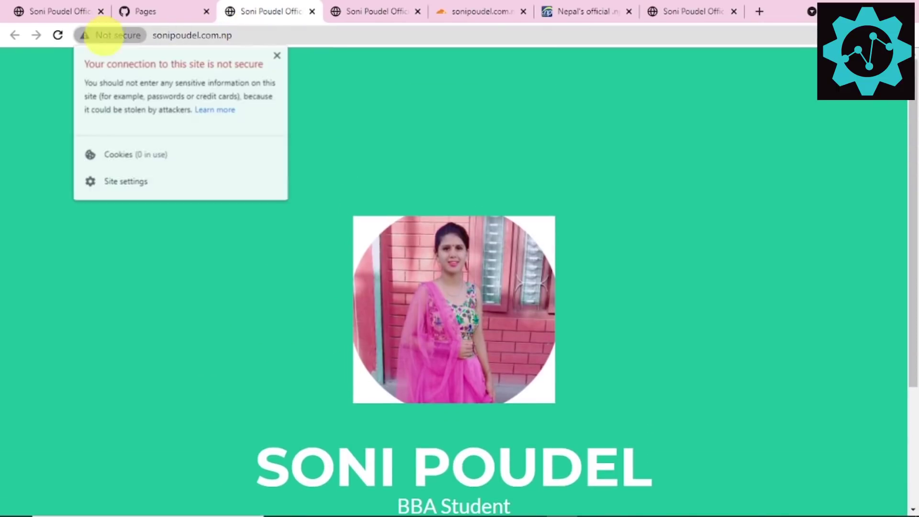
left_click(165, 7)
scroll(482, 215, "up", 2)
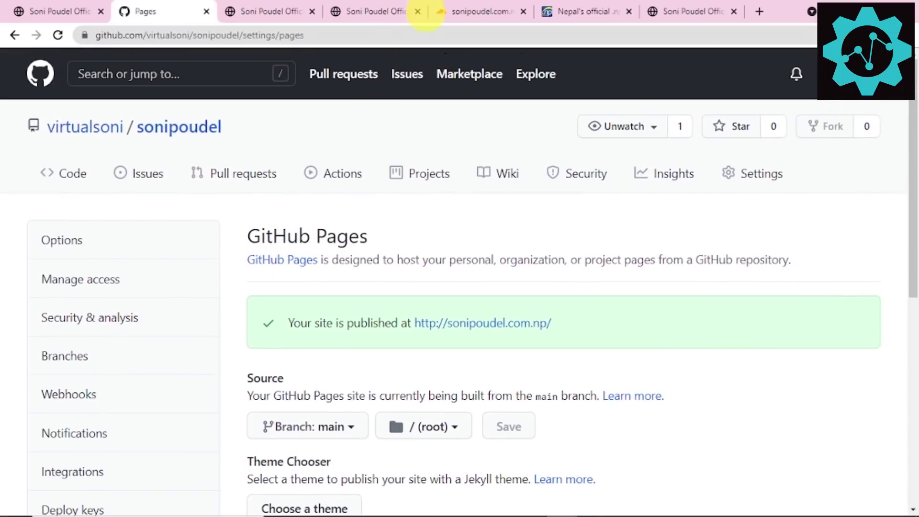
left_click(459, 11)
left_click(260, 117)
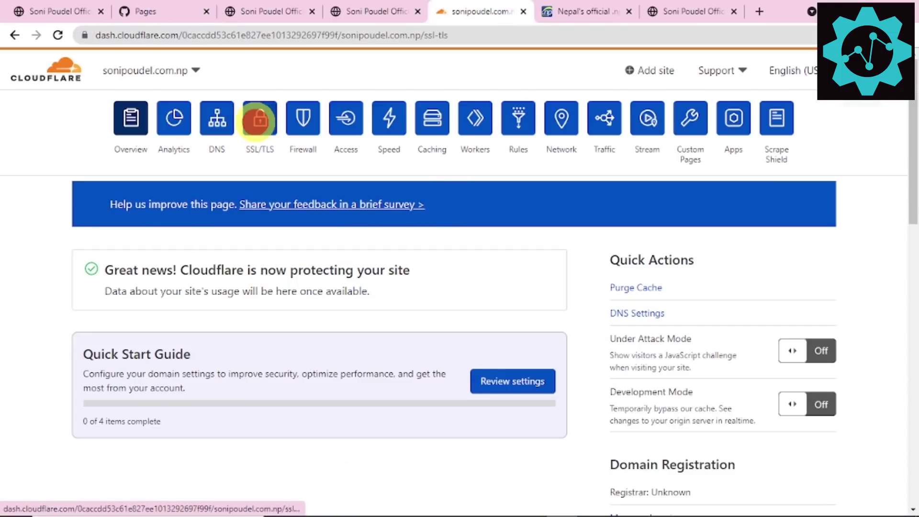
scroll(727, 340, "down", 3)
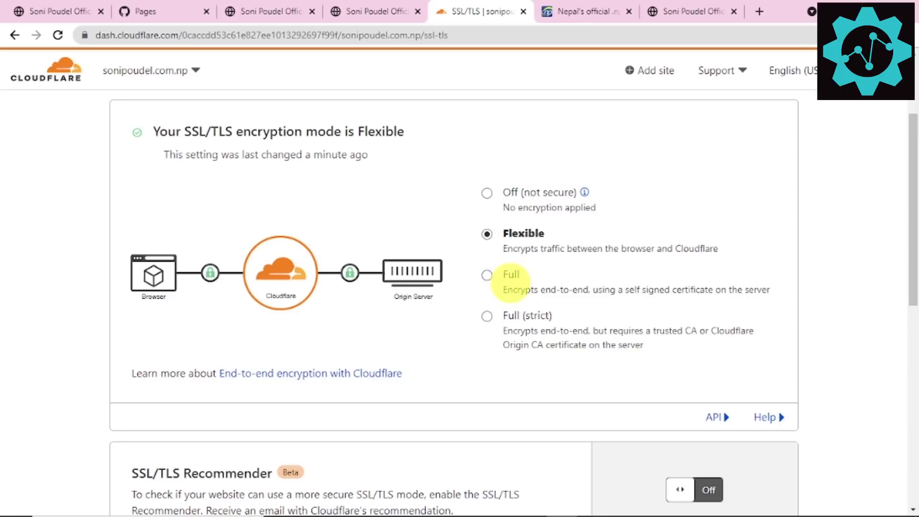
left_click(487, 275)
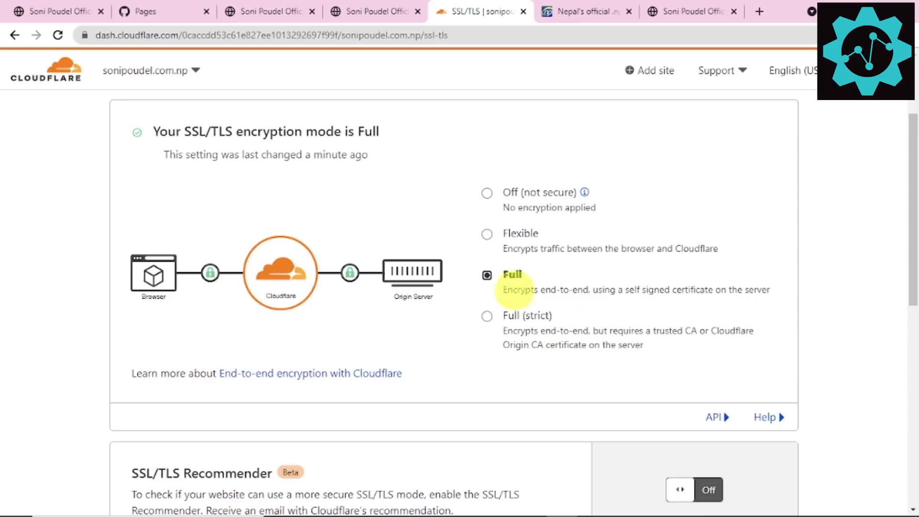
left_click(269, 10)
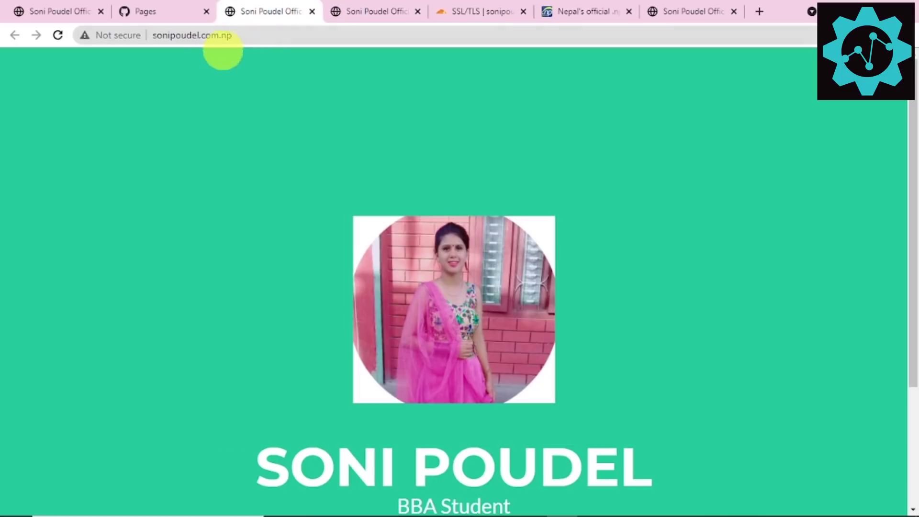
left_click(58, 35)
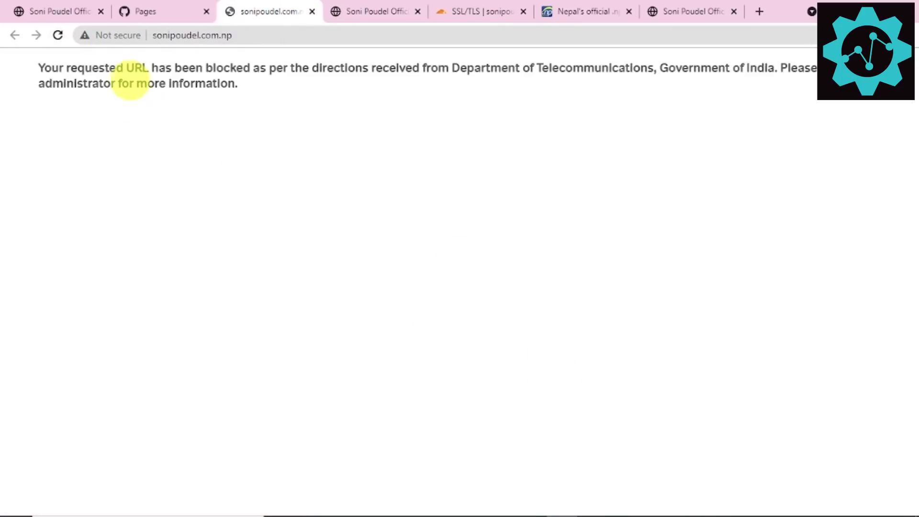
left_click(58, 34)
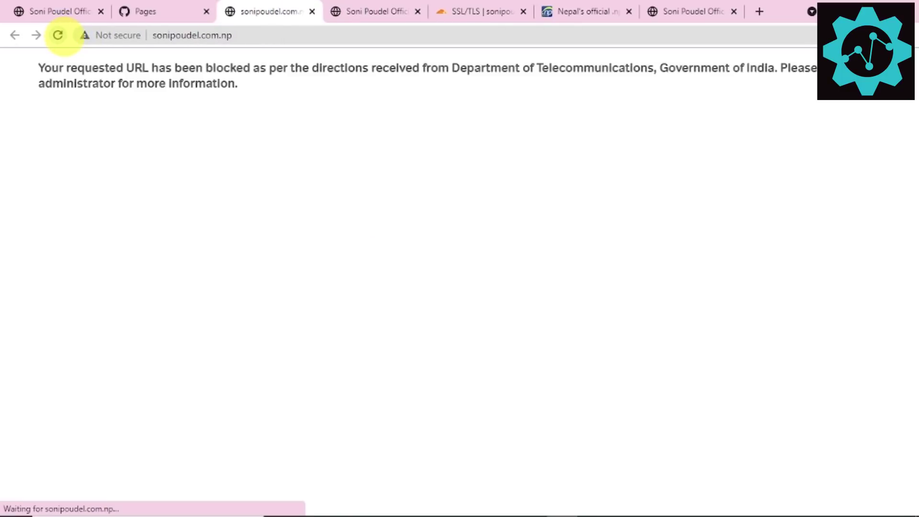
left_click(58, 34)
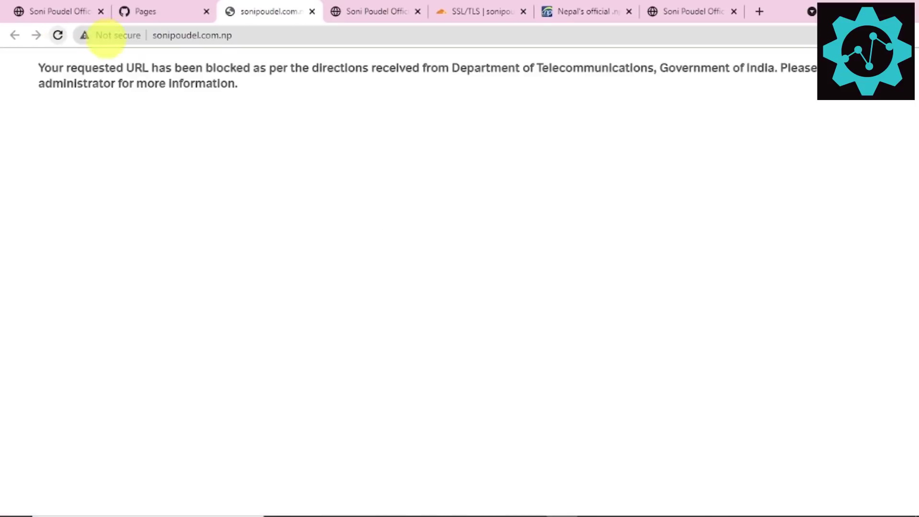
left_click(343, 37)
key("Return")
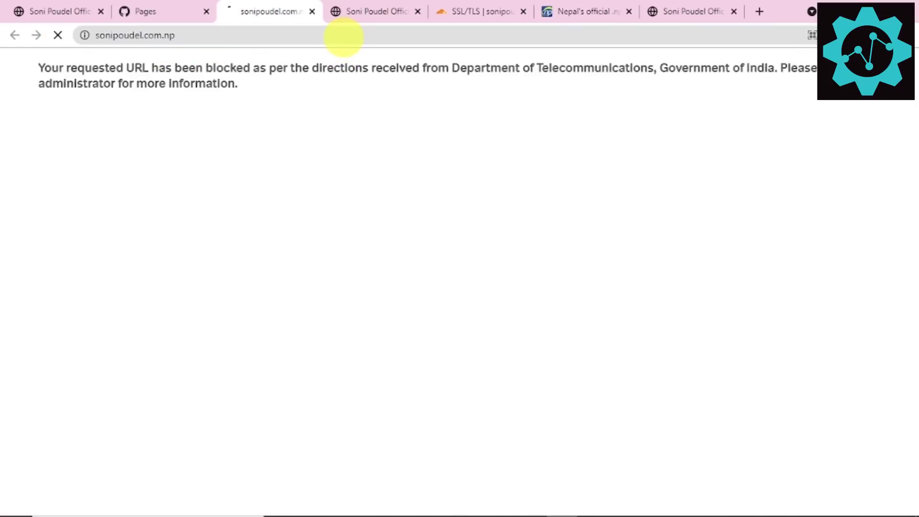
left_click(340, 38)
key("Return")
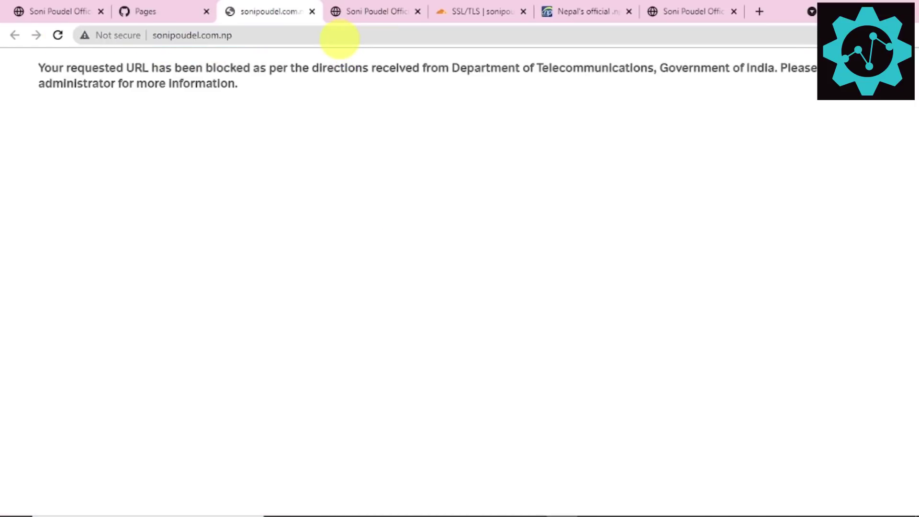
left_click(339, 38)
key("Return")
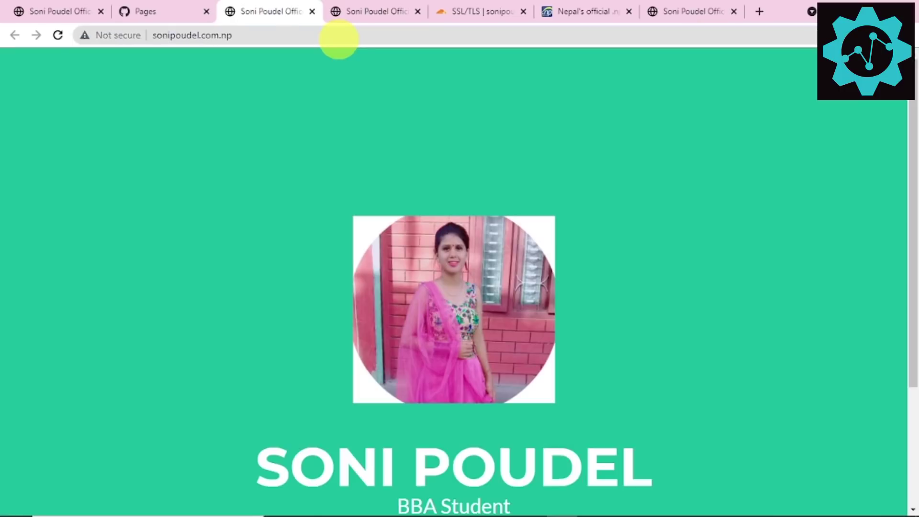
left_click(312, 36)
key("Return")
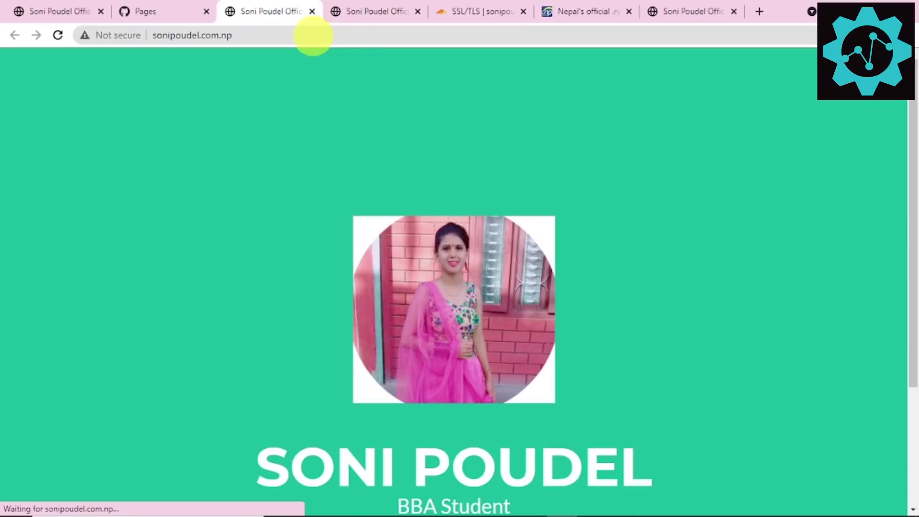
left_click(318, 37)
key("Return")
left_click(322, 35)
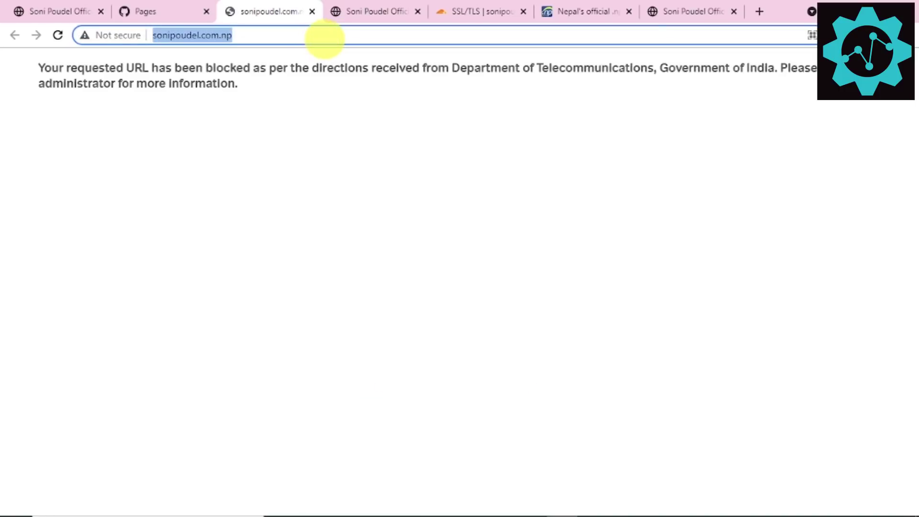
key("Return")
left_click(330, 35)
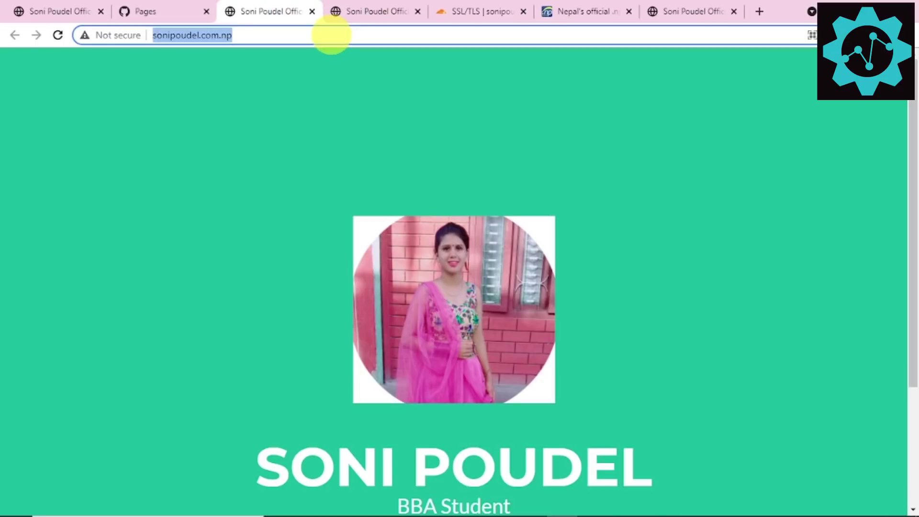
key("Home")
type("http")
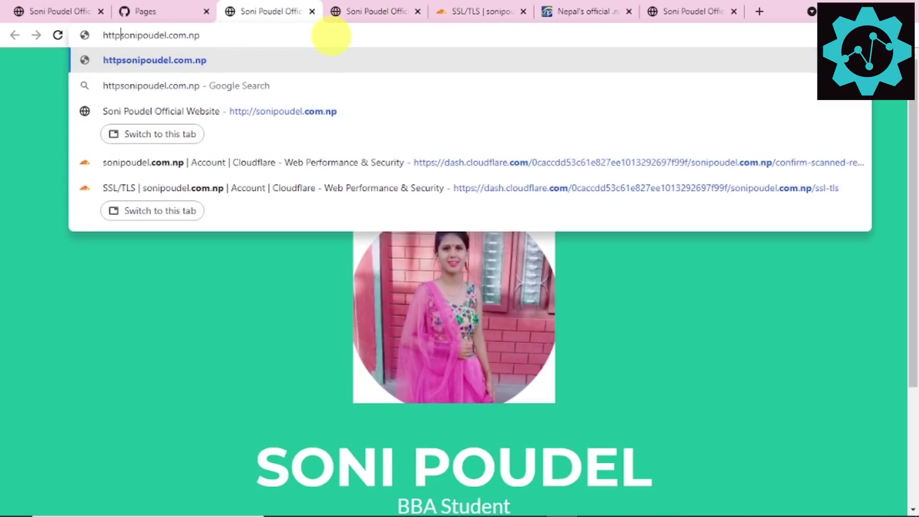
type("s://")
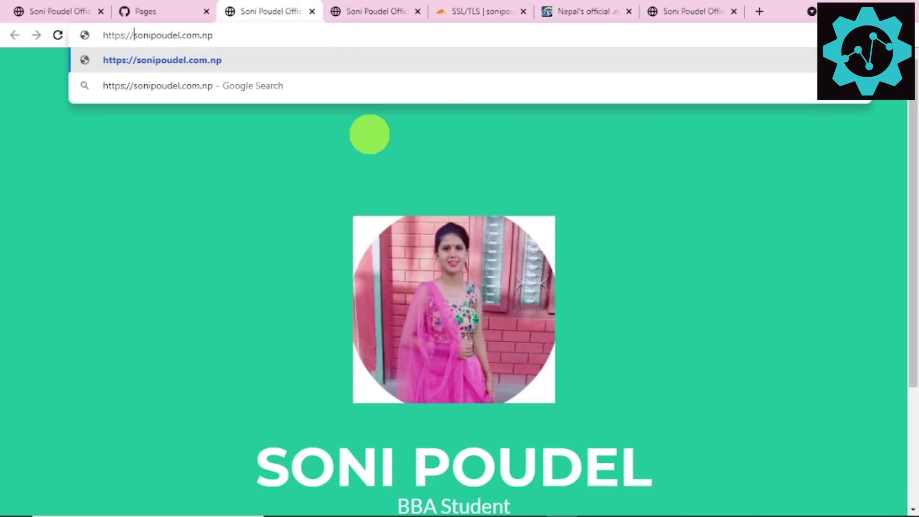